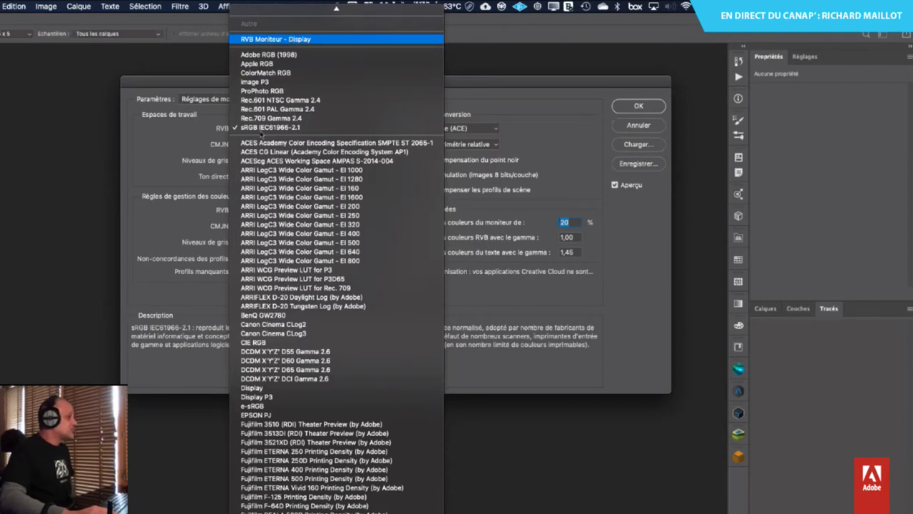
- Set the RGB working space in the colour settings to Adobe RGB (1998)
{"action": "left_click", "coordinate": [191, 84]}
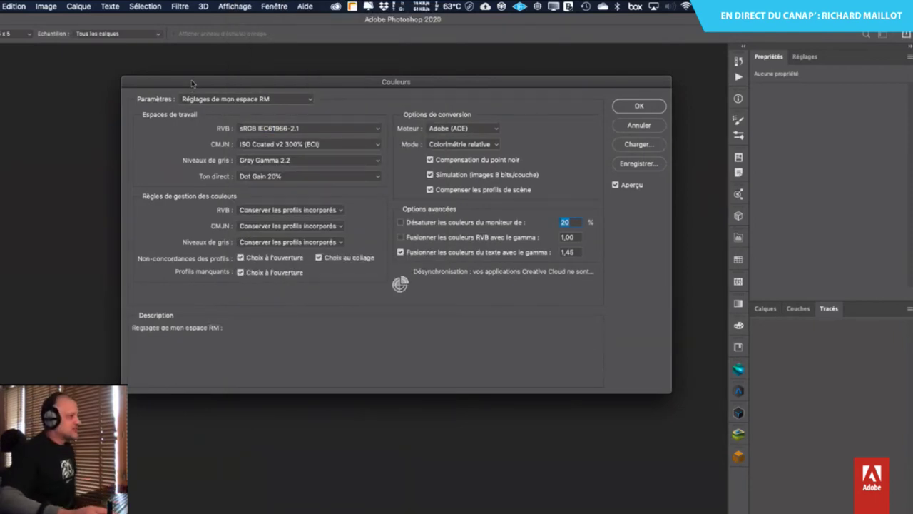
{"action": "mouse_move", "coordinate": [300, 133]}
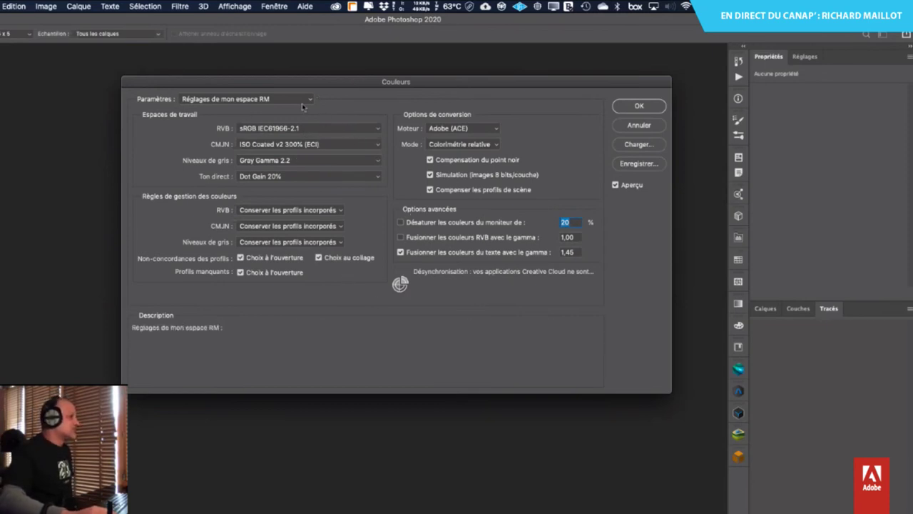
{"action": "left_click_drag", "start_coordinate": [354, 83], "coordinate": [302, 96]}
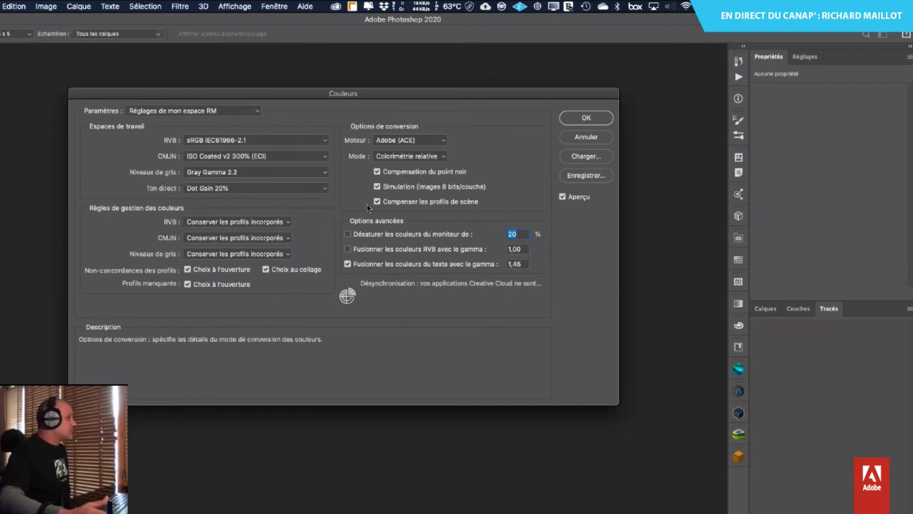
{"action": "left_click", "coordinate": [223, 140]}
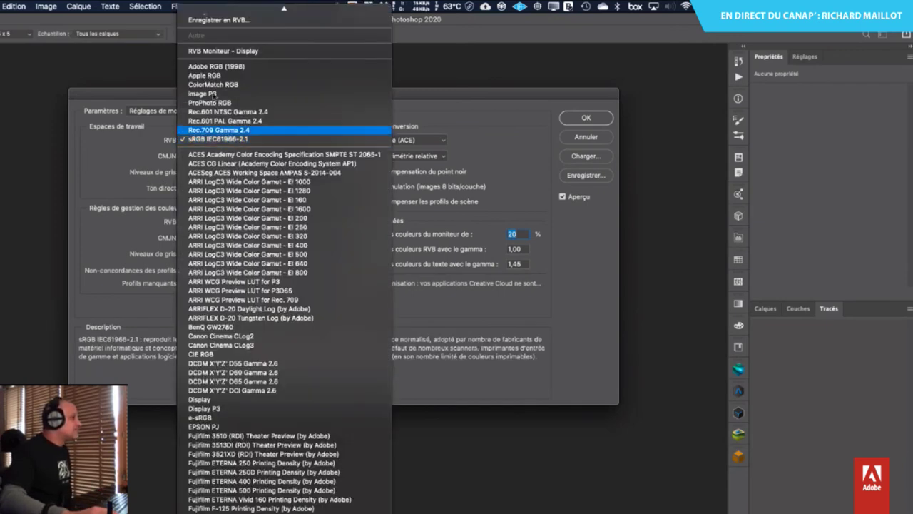
{"action": "left_click", "coordinate": [215, 67]}
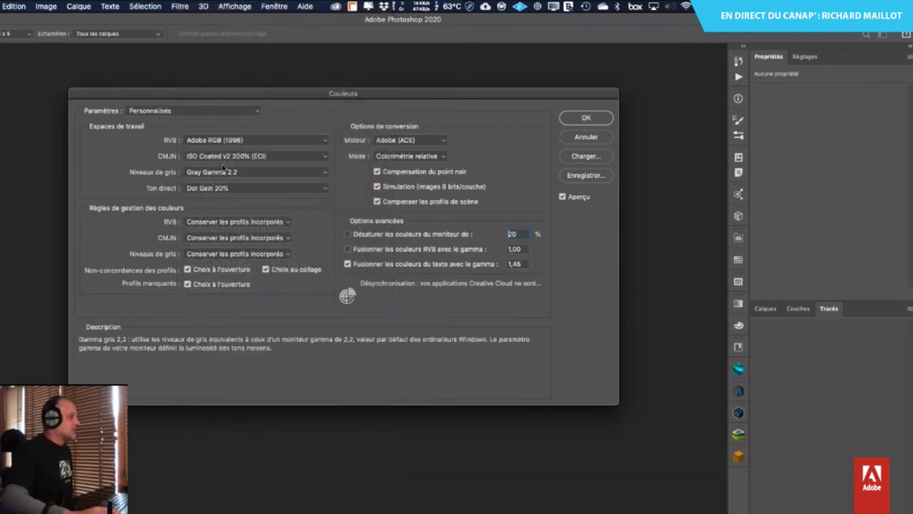
- Load the ISO_coated_v2_300_eci.icc profile as the CMYK working space, searching the Mac for "coated" to find it
{"action": "left_click", "coordinate": [260, 156]}
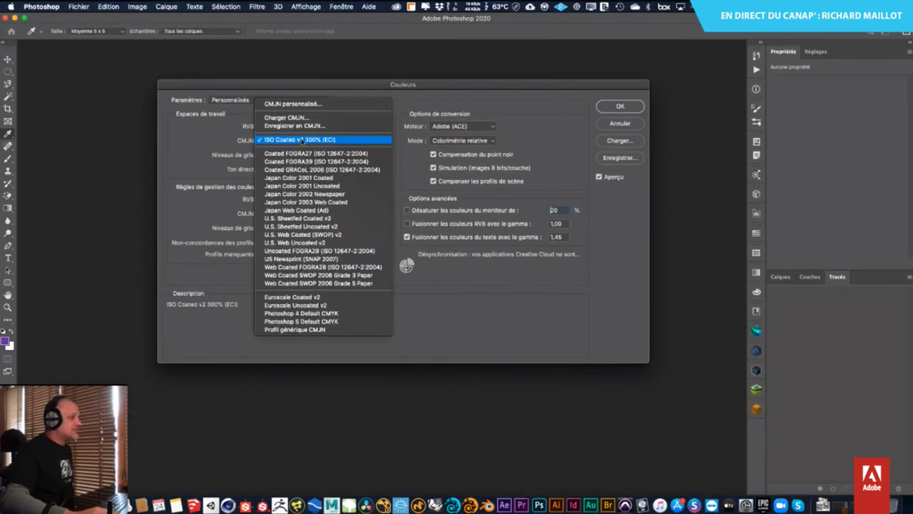
{"action": "left_click", "coordinate": [296, 118]}
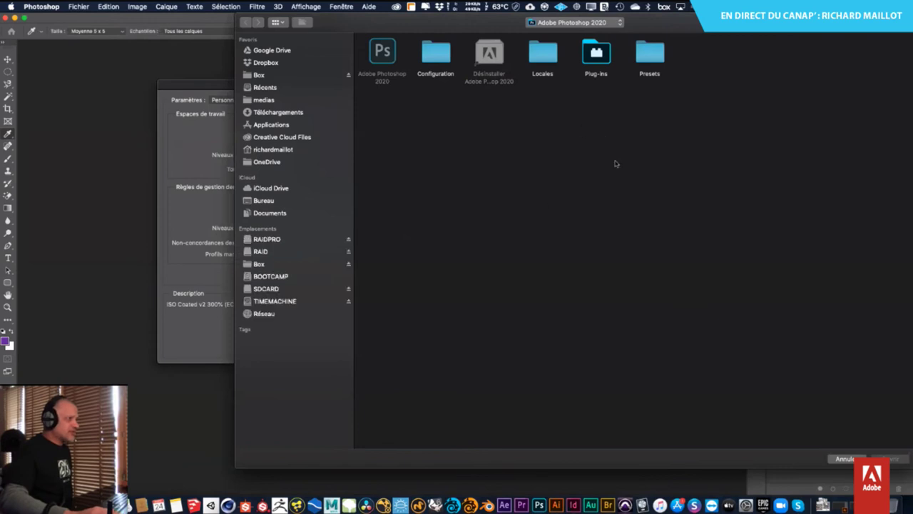
{"action": "left_click", "coordinate": [279, 138]}
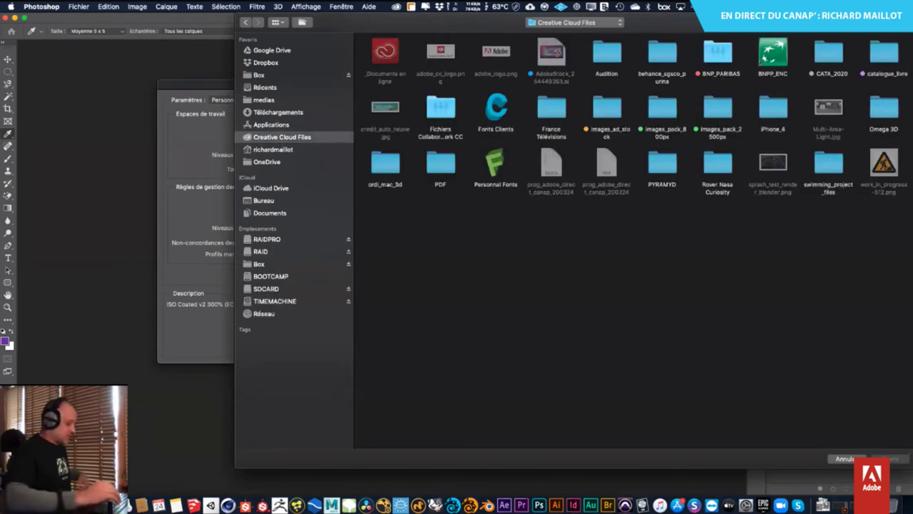
{"action": "type", "text": "iso"}
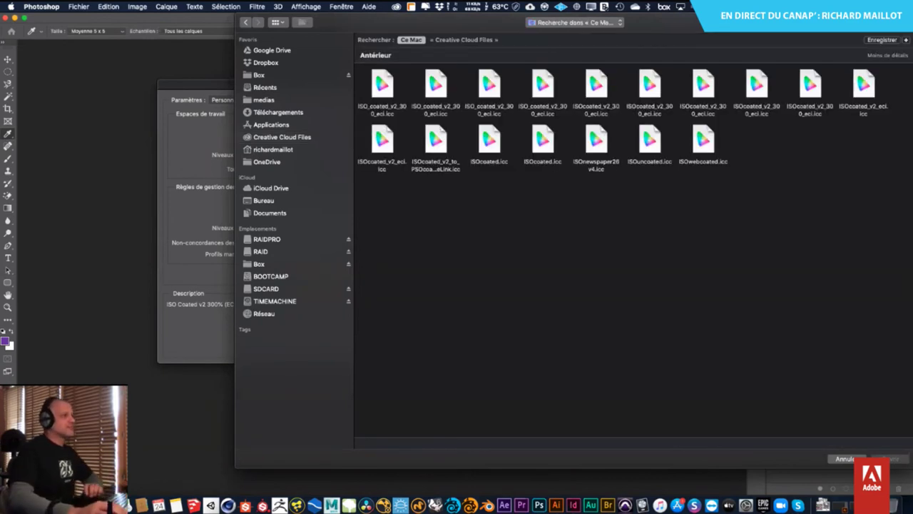
{"action": "key", "text": "BackSpace"}
{"action": "key", "text": "BackSpace"}
{"action": "key", "text": "BackSpace"}
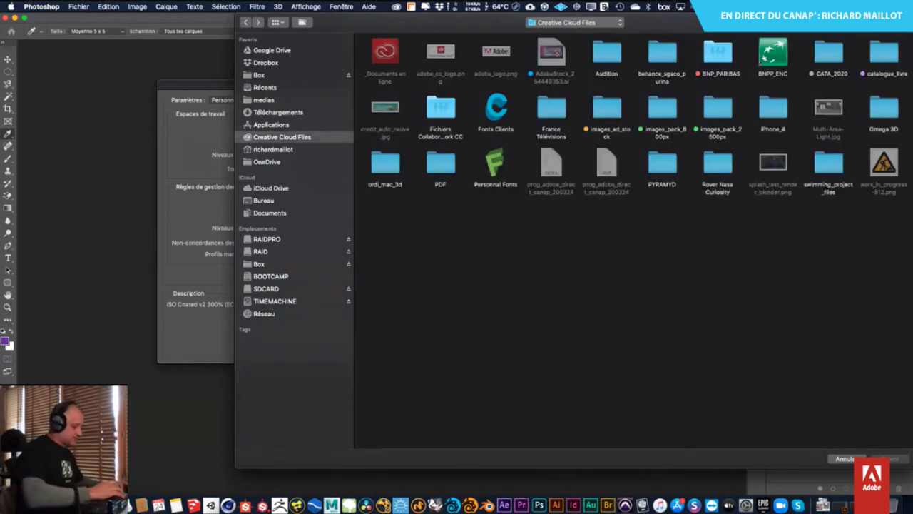
{"action": "type", "text": "coated"}
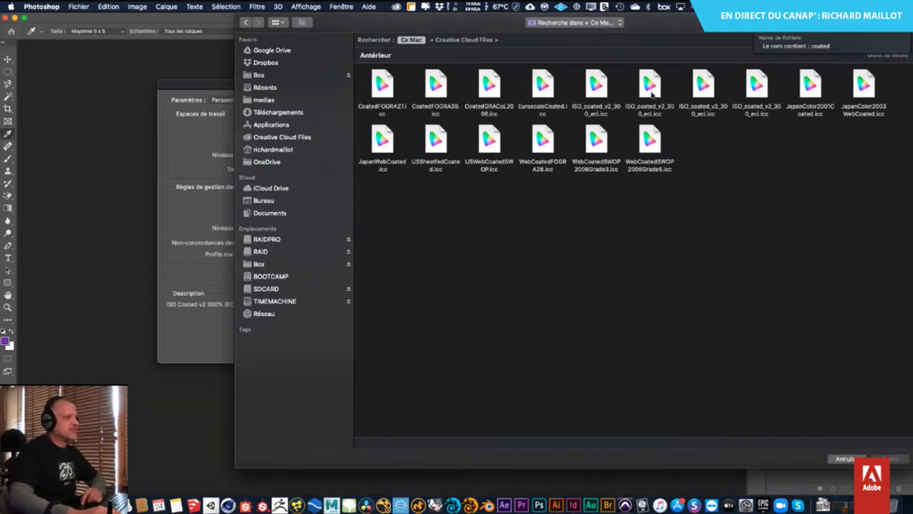
{"action": "left_click", "coordinate": [596, 92]}
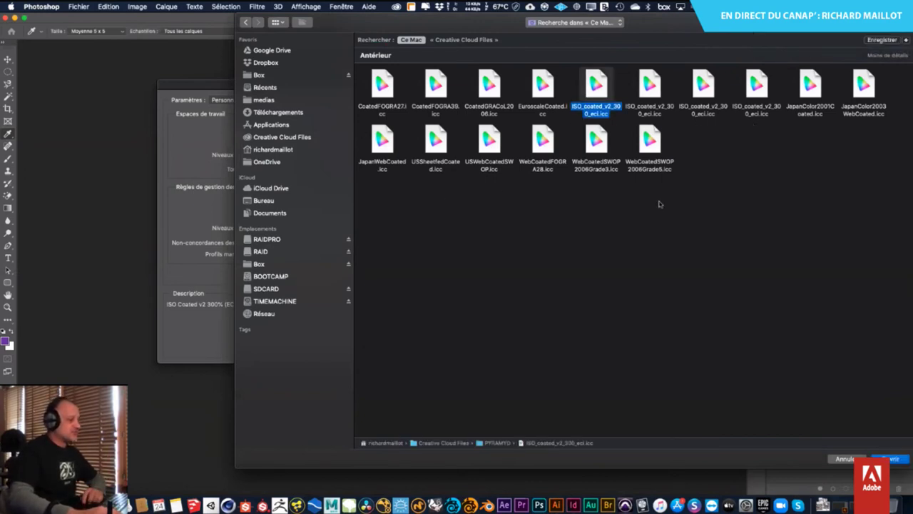
{"action": "left_click", "coordinate": [894, 459]}
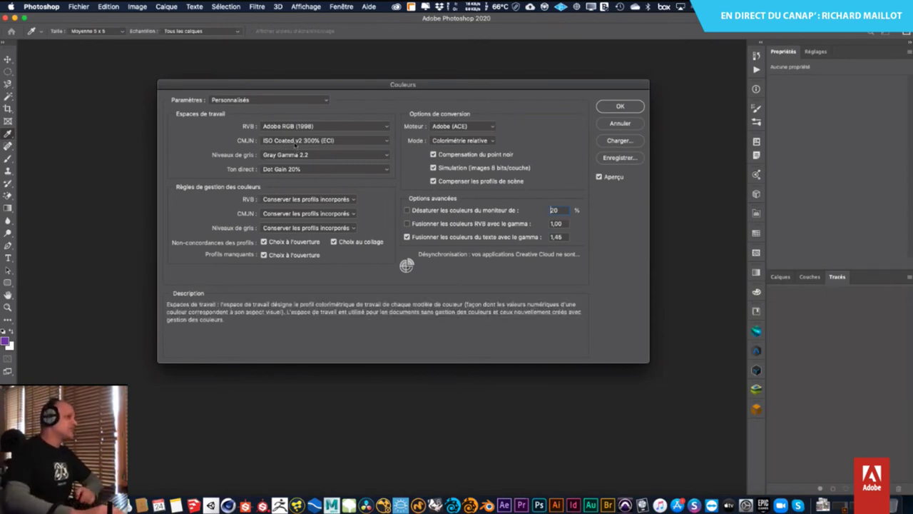
{"action": "left_click", "coordinate": [296, 145]}
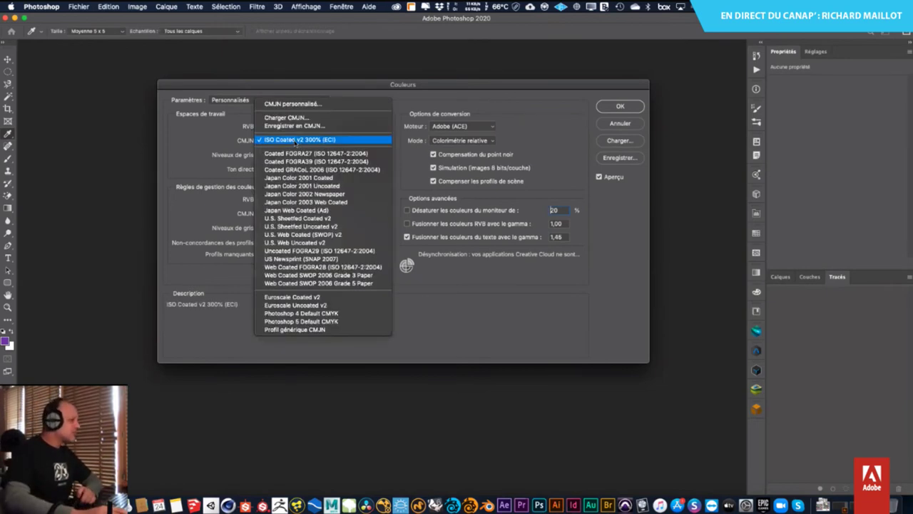
{"action": "left_click", "coordinate": [206, 139]}
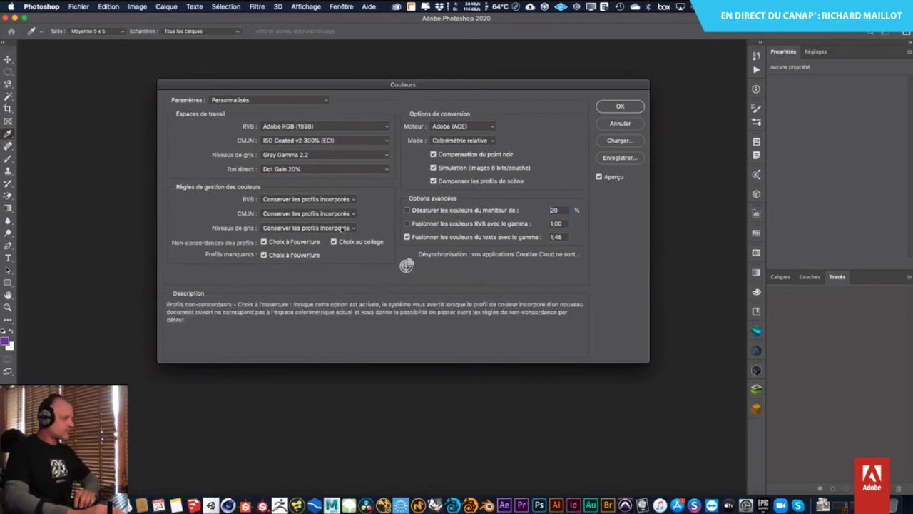
- Save the colour settings as "Adobe RM 0324" without a comment and accept the colour settings
{"action": "left_click", "coordinate": [623, 159]}
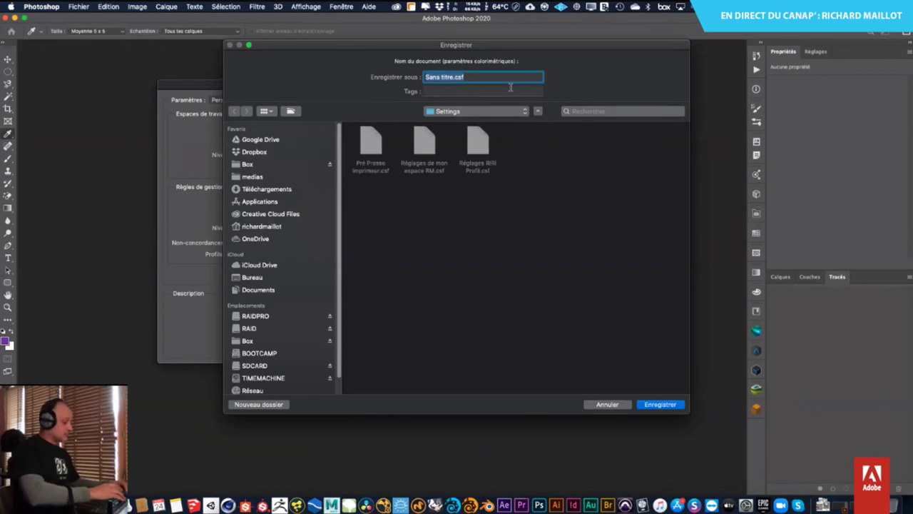
{"action": "type", "text": "Adobe"}
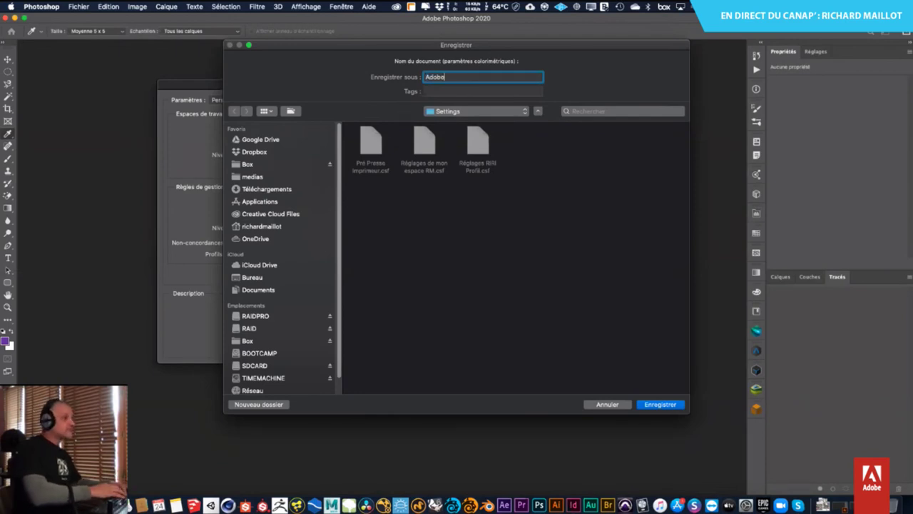
{"action": "type", "text": " R"}
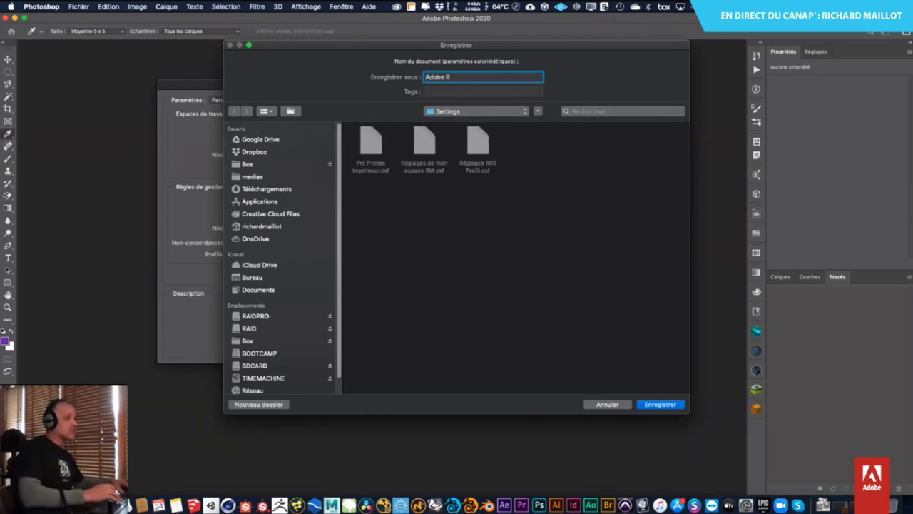
{"action": "type", "text": "M"}
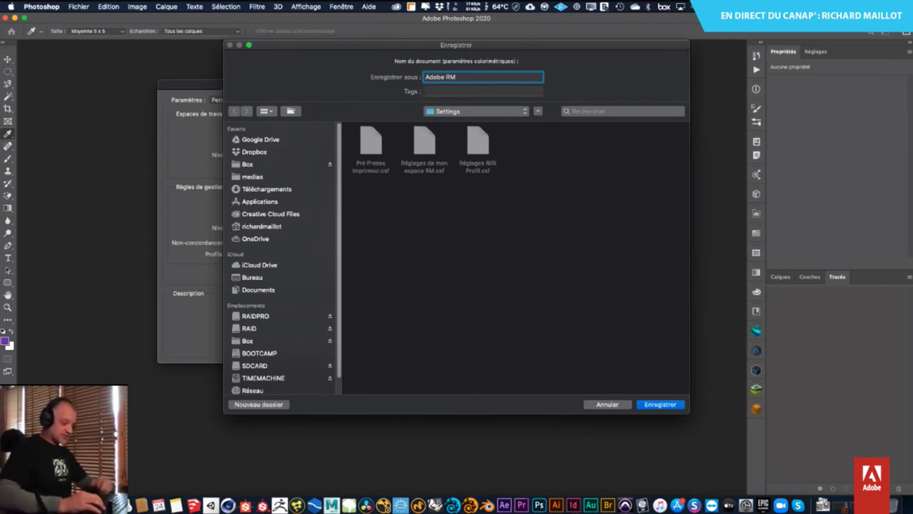
{"action": "type", "text": "0324"}
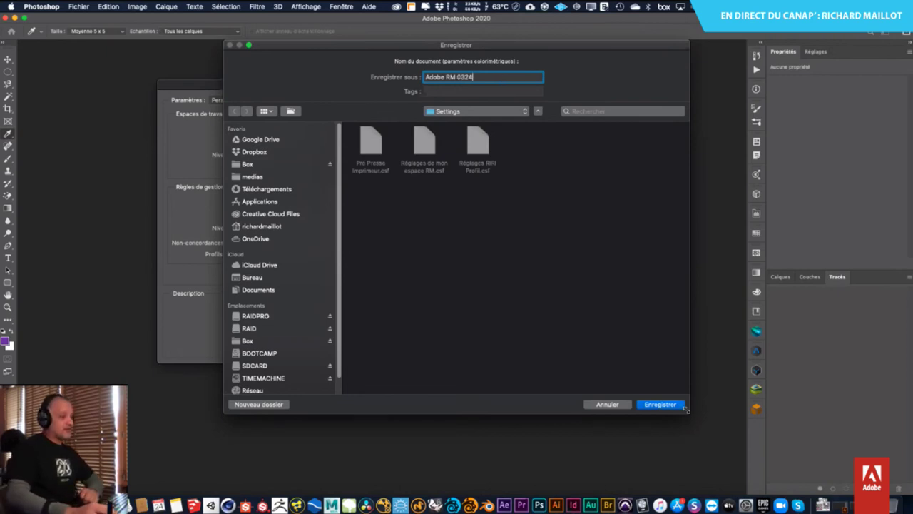
{"action": "left_click", "coordinate": [656, 404]}
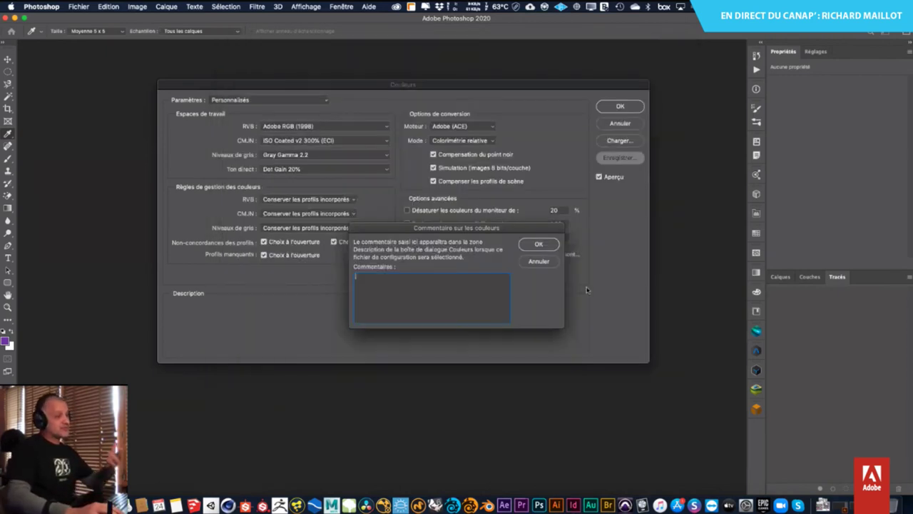
{"action": "left_click", "coordinate": [537, 248]}
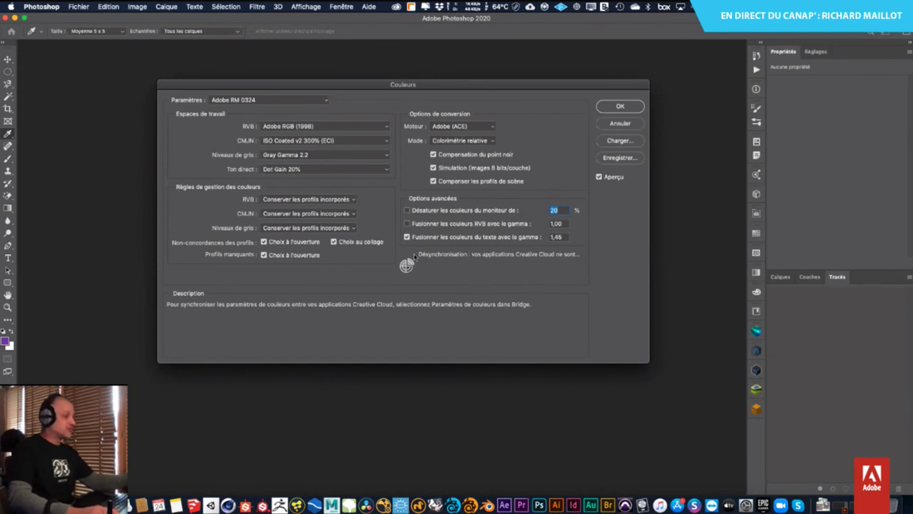
{"action": "left_click", "coordinate": [620, 107]}
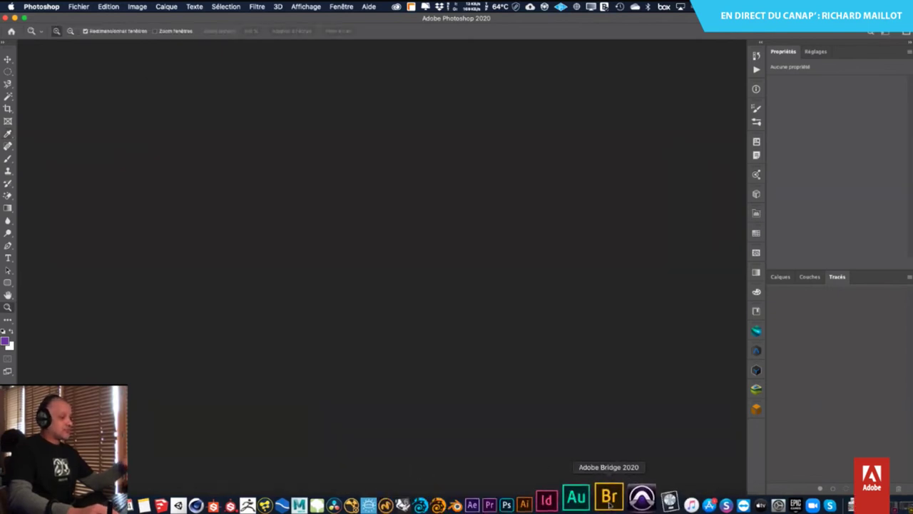
- Switch to Adobe Bridge and apply the Adobe RM 0324 colour settings to synchronize the Creative Cloud applications
{"action": "left_click", "coordinate": [601, 497]}
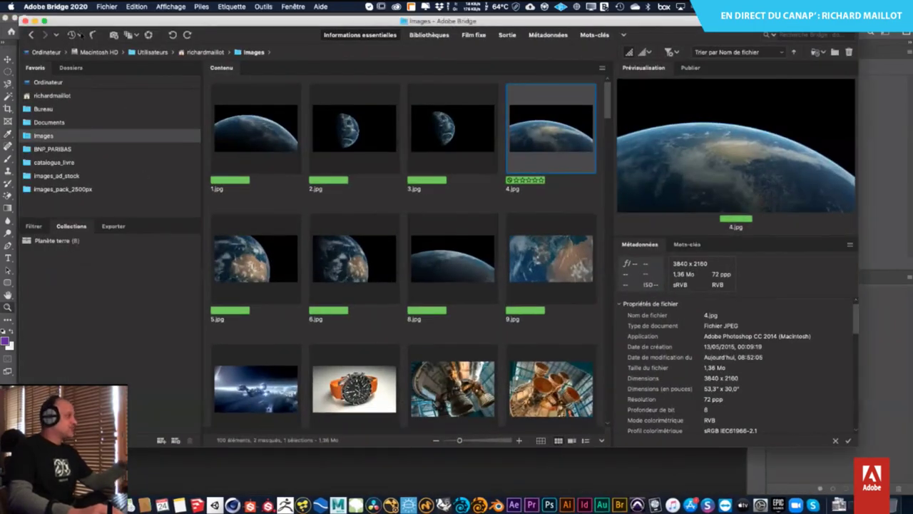
{"action": "left_click", "coordinate": [134, 7]}
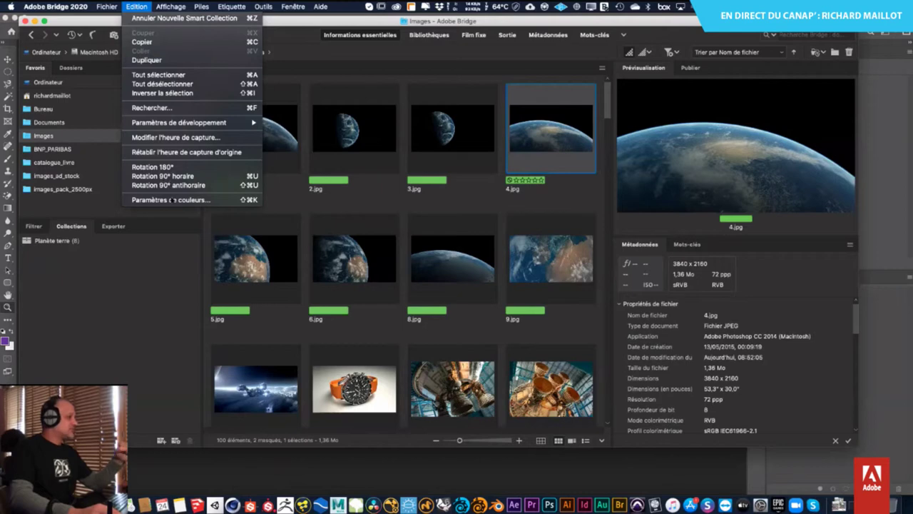
{"action": "left_click", "coordinate": [171, 200]}
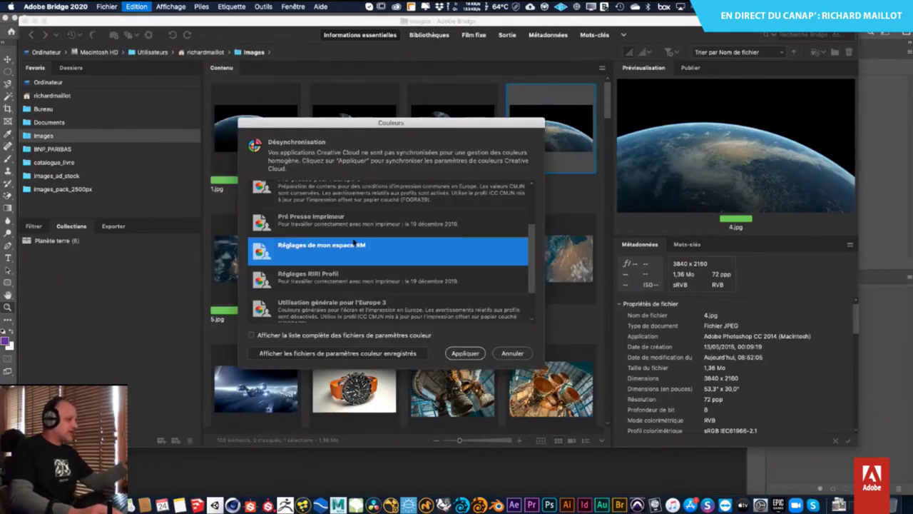
{"action": "scroll", "coordinate": [424, 284], "scroll_direction": "down", "scroll_amount": 2}
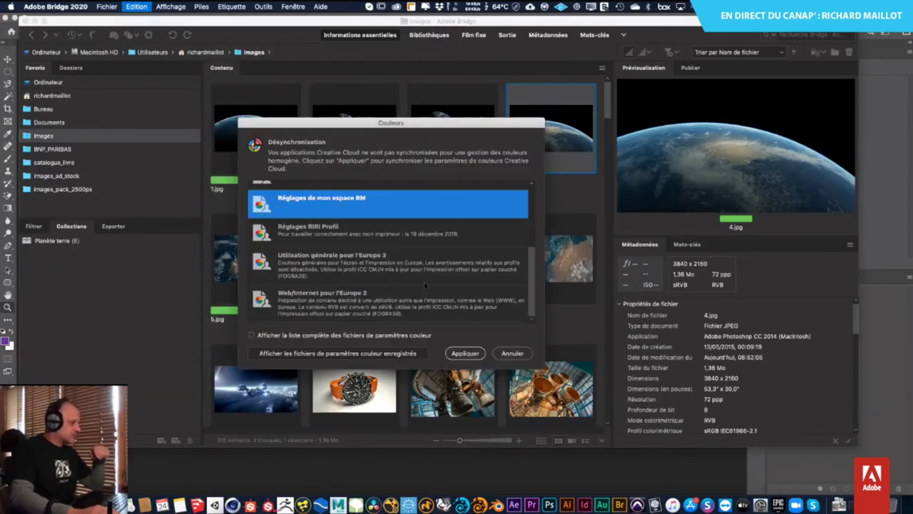
{"action": "left_click_drag", "start_coordinate": [533, 276], "coordinate": [402, 197]}
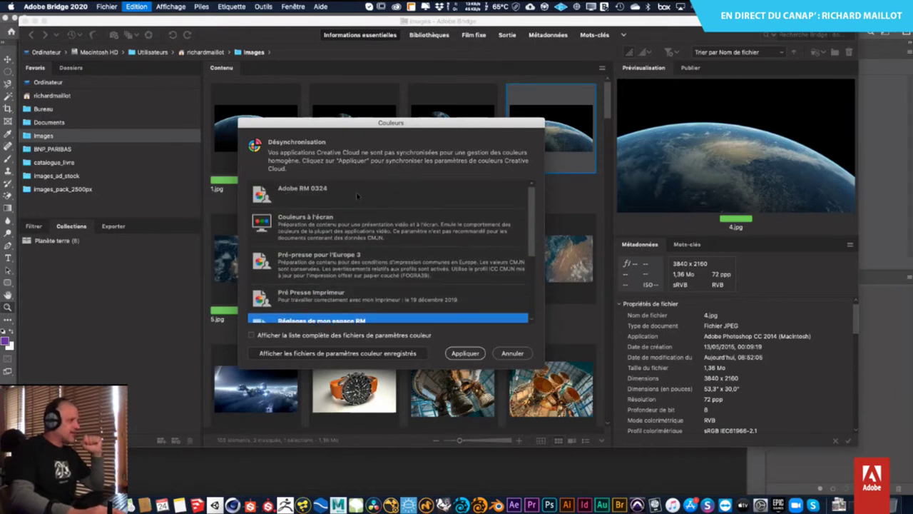
{"action": "left_click", "coordinate": [358, 196]}
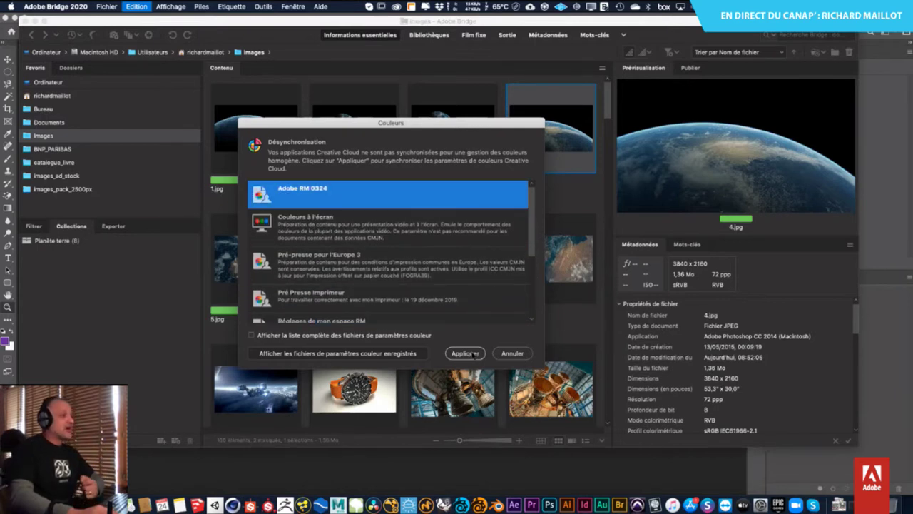
{"action": "left_click", "coordinate": [464, 353]}
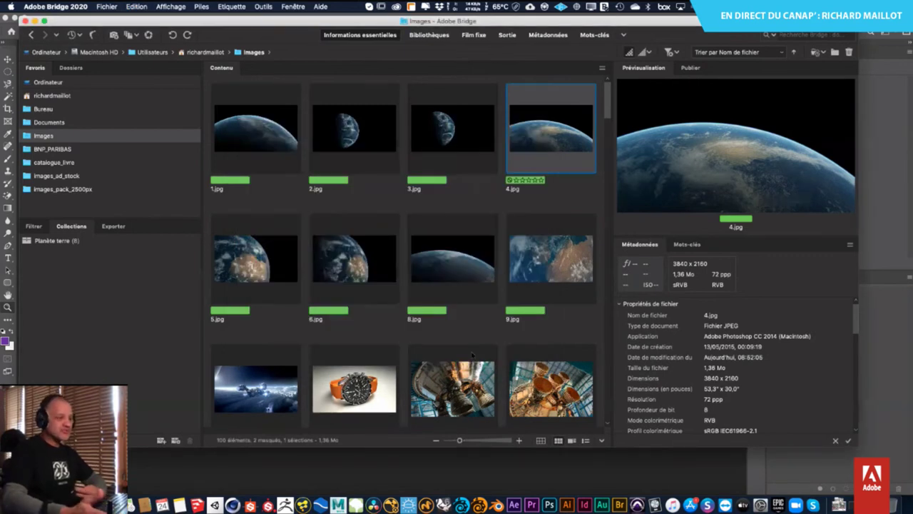
- Return to Photoshop and open the colour settings to check their Creative Cloud synchronization status
{"action": "right_click", "coordinate": [609, 500]}
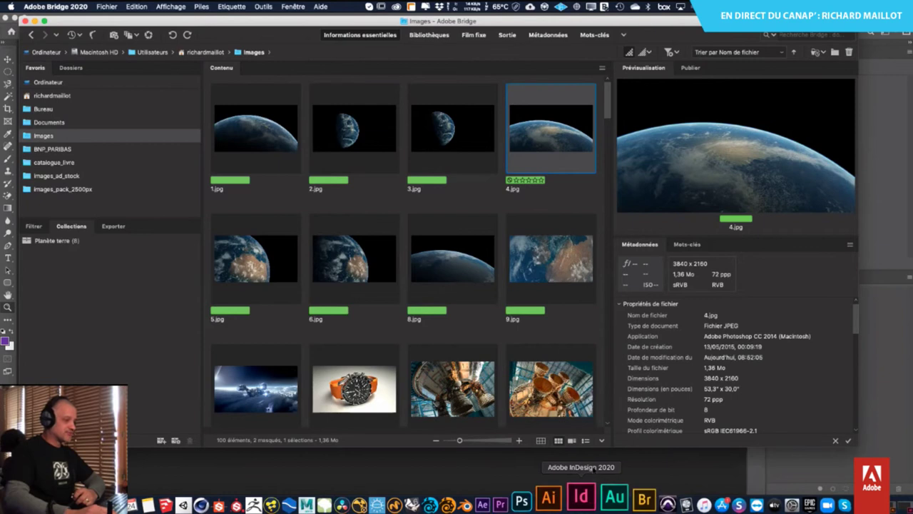
{"action": "right_click", "coordinate": [590, 503]}
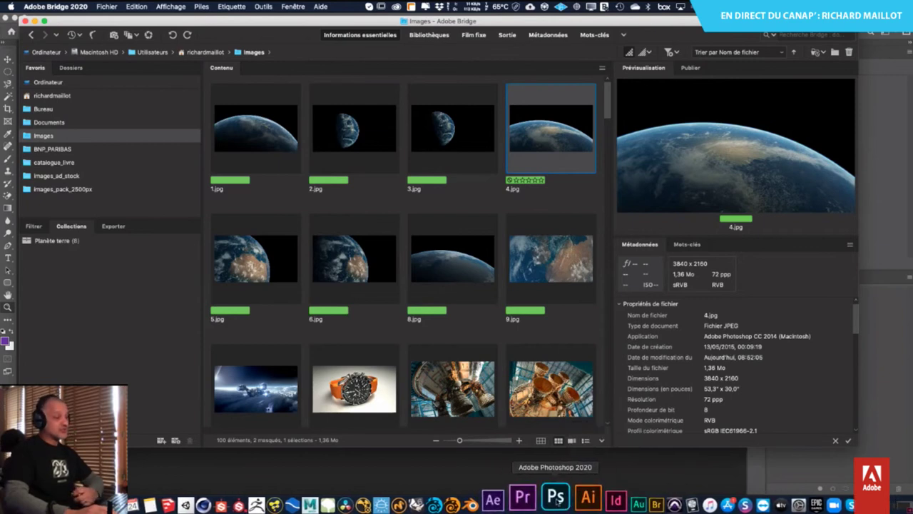
{"action": "left_click", "coordinate": [562, 498]}
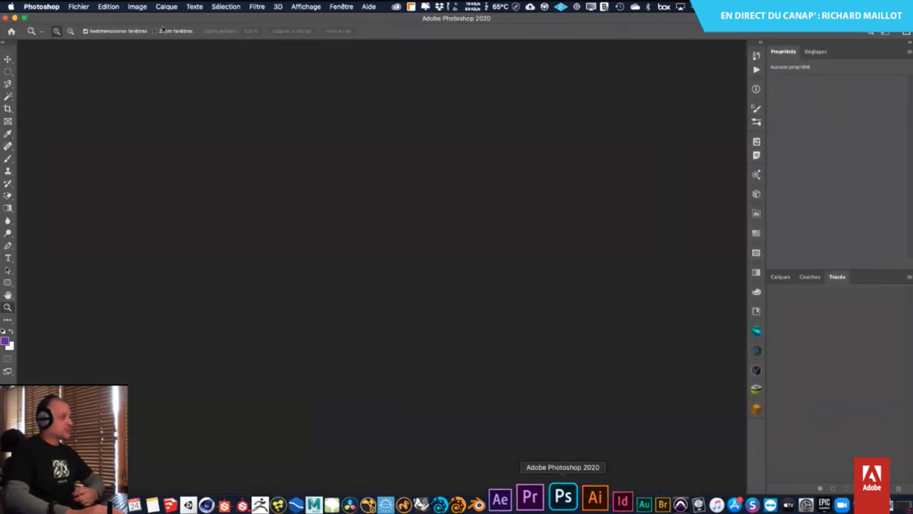
{"action": "left_click", "coordinate": [108, 7]}
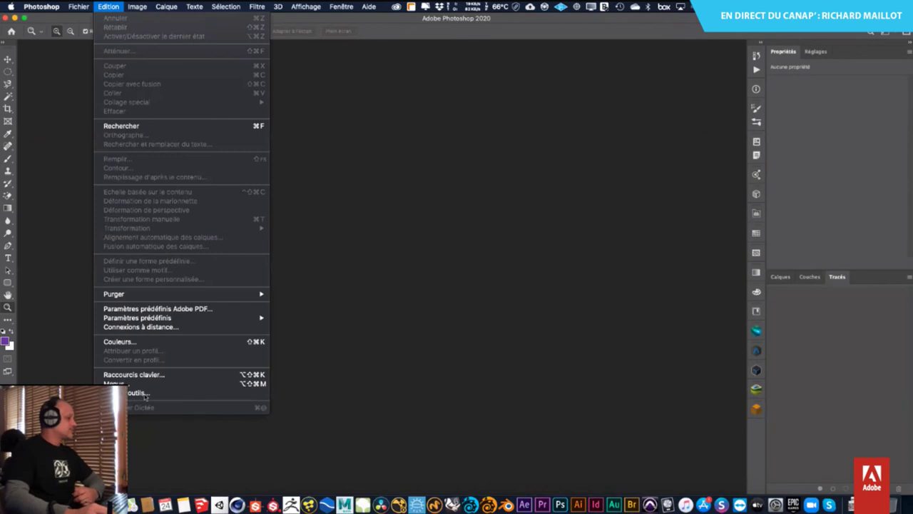
{"action": "left_click", "coordinate": [135, 343]}
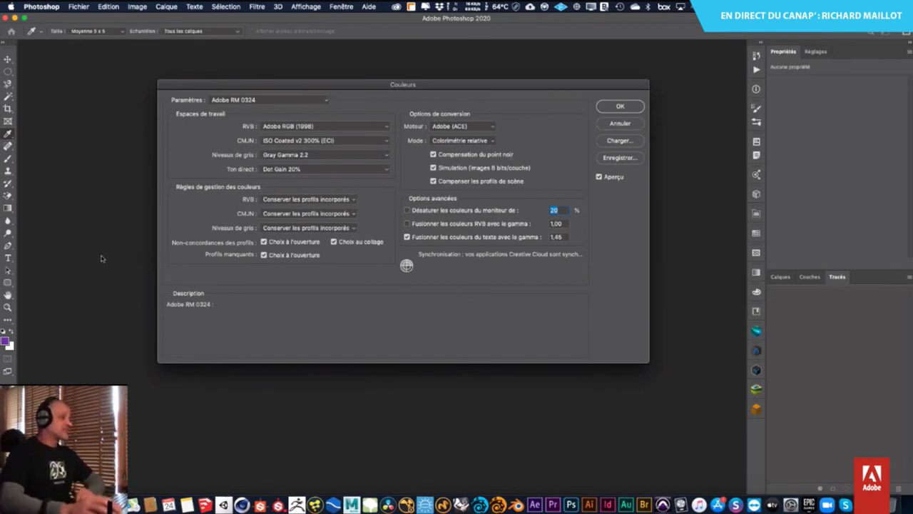
- Cancel the colour settings and view the Creative Cloud Files folder in an enlarged Finder window, closing it when done
{"action": "left_click", "coordinate": [635, 123]}
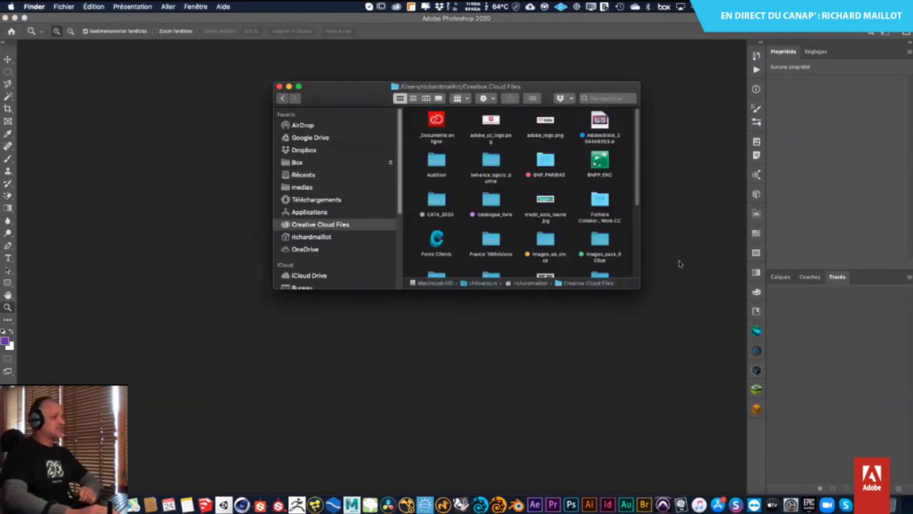
{"action": "left_click", "coordinate": [320, 226]}
{"action": "left_click_drag", "start_coordinate": [640, 288], "coordinate": [735, 344]}
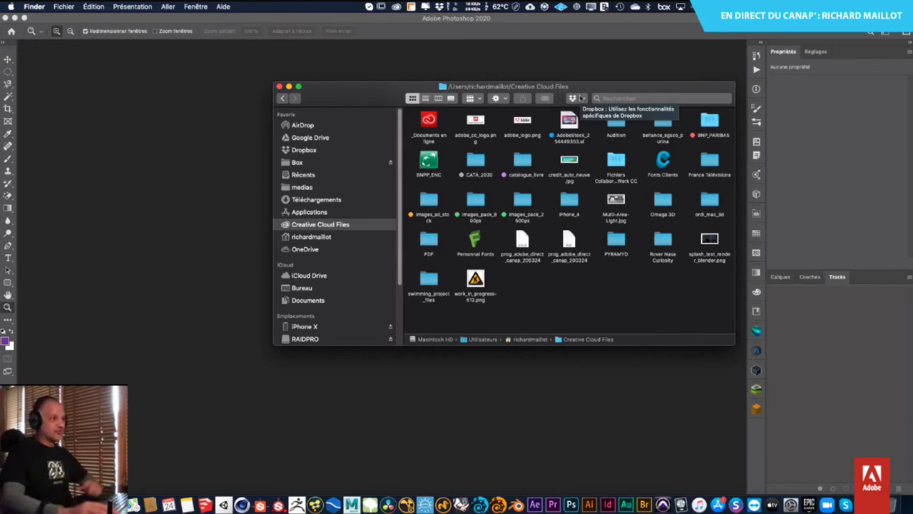
{"action": "left_click", "coordinate": [279, 87]}
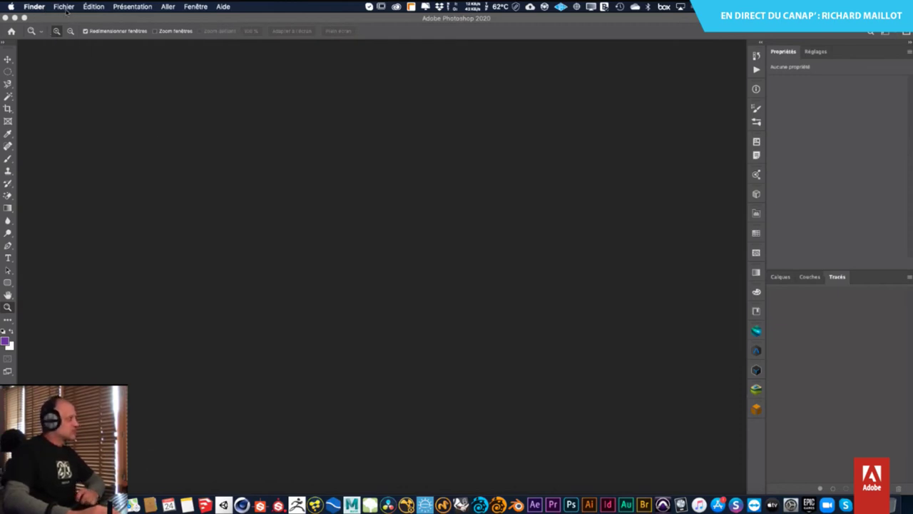
- Open AdobeStock_288850204_Editorial_Use_Only.tif from the images_ad_stock folder in Creative Cloud Files in Photoshop
{"action": "left_click", "coordinate": [74, 16]}
{"action": "left_click", "coordinate": [78, 7]}
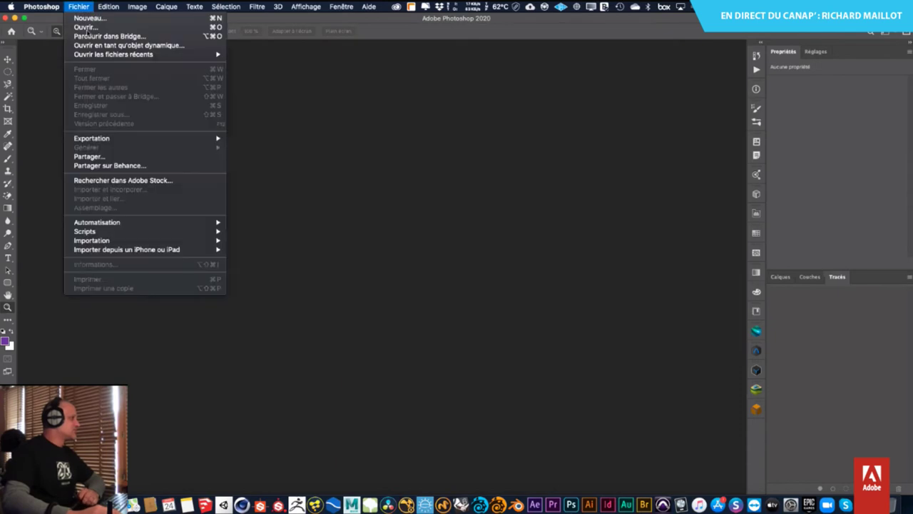
{"action": "left_click", "coordinate": [499, 158]}
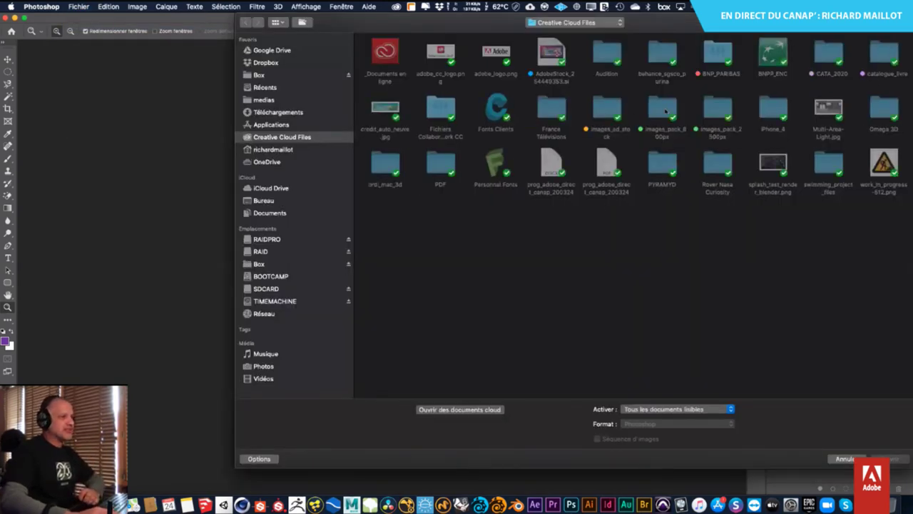
{"action": "double_click", "coordinate": [663, 116]}
{"action": "left_click", "coordinate": [247, 24]}
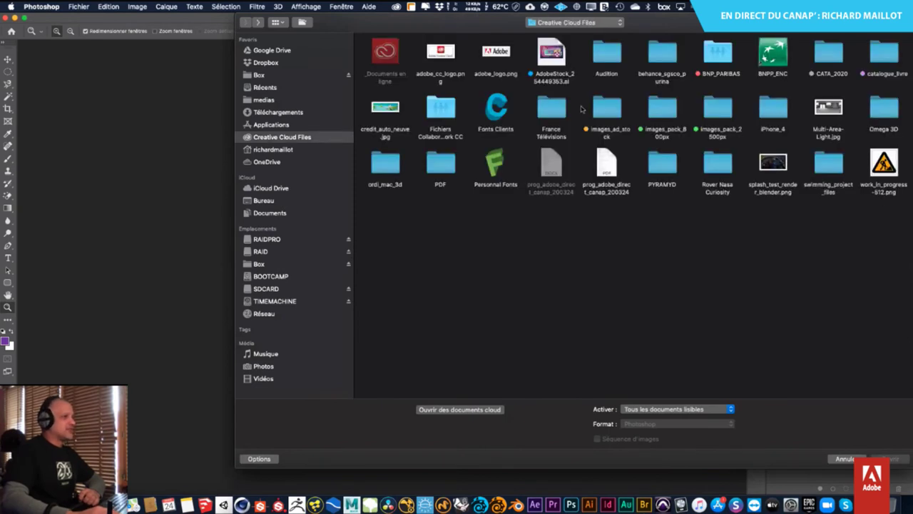
{"action": "double_click", "coordinate": [612, 110]}
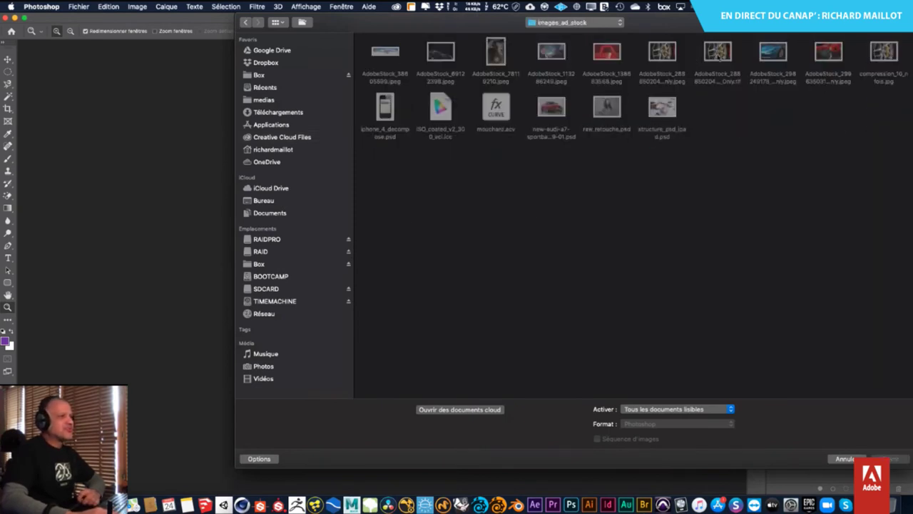
{"action": "left_click", "coordinate": [718, 54]}
{"action": "left_click", "coordinate": [891, 460]}
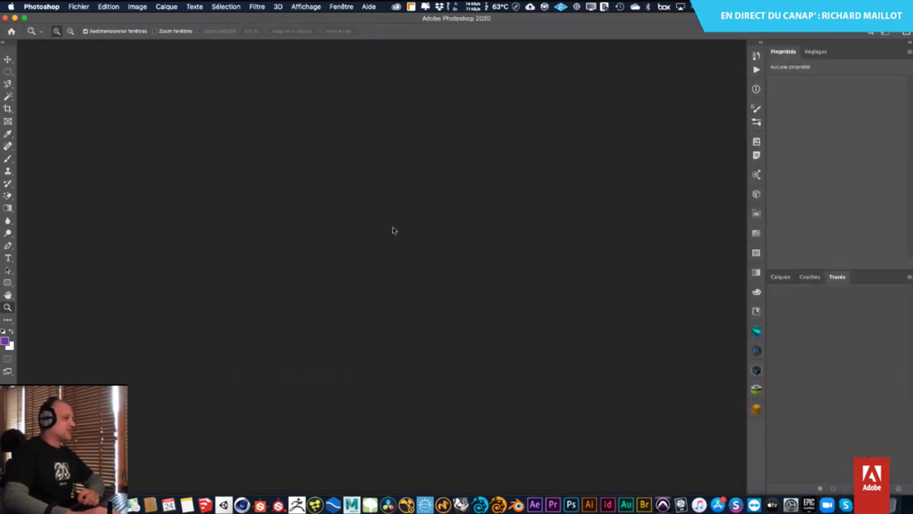
{"action": "left_click", "coordinate": [692, 392]}
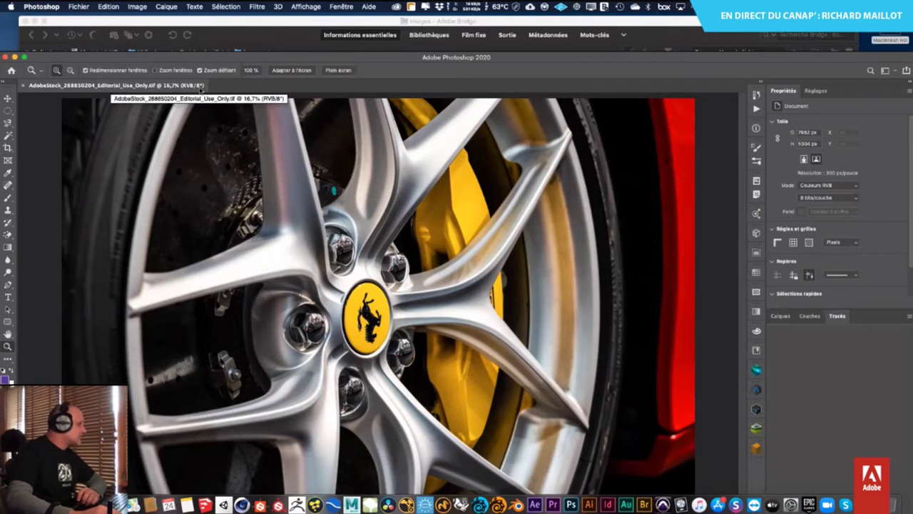
- Move the Photoshop window up and set the document status information to show the document profile
{"action": "left_click_drag", "start_coordinate": [212, 60], "coordinate": [217, 25]}
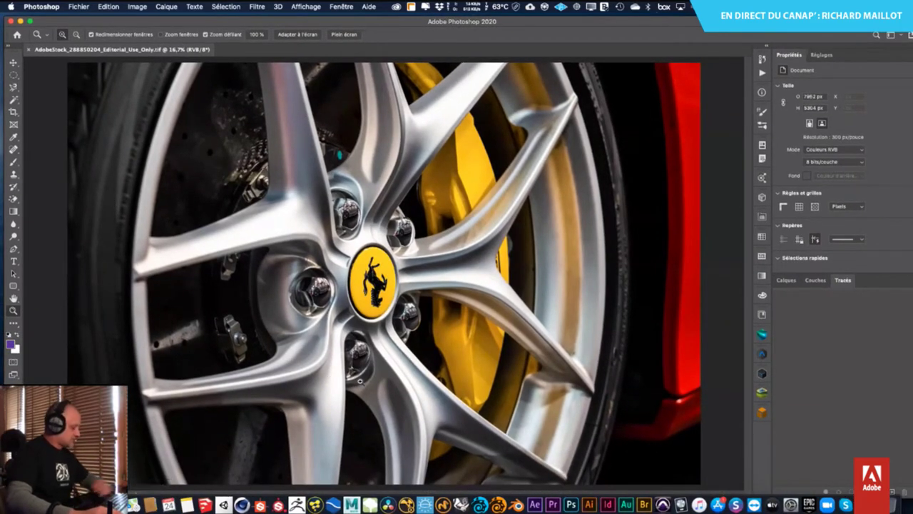
{"action": "left_click", "coordinate": [140, 494]}
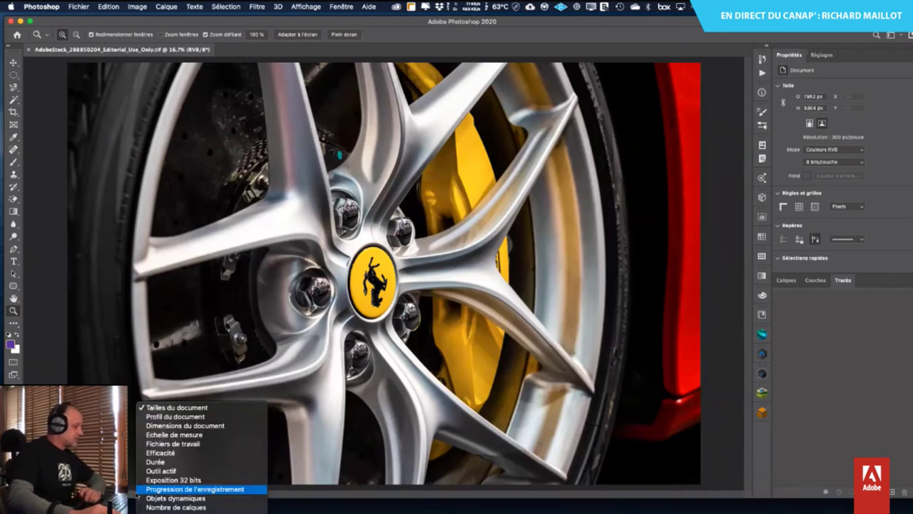
{"action": "left_click", "coordinate": [178, 418]}
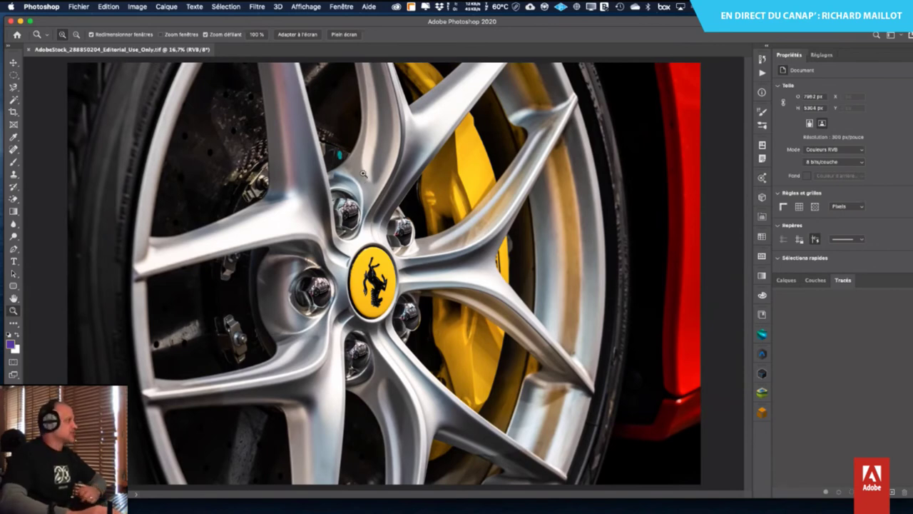
- Open compression_10_nfois.jpg from the images_ad_stock folder, keeping its embedded sRGB IEC61966-2.1 profile
{"action": "left_click", "coordinate": [80, 7]}
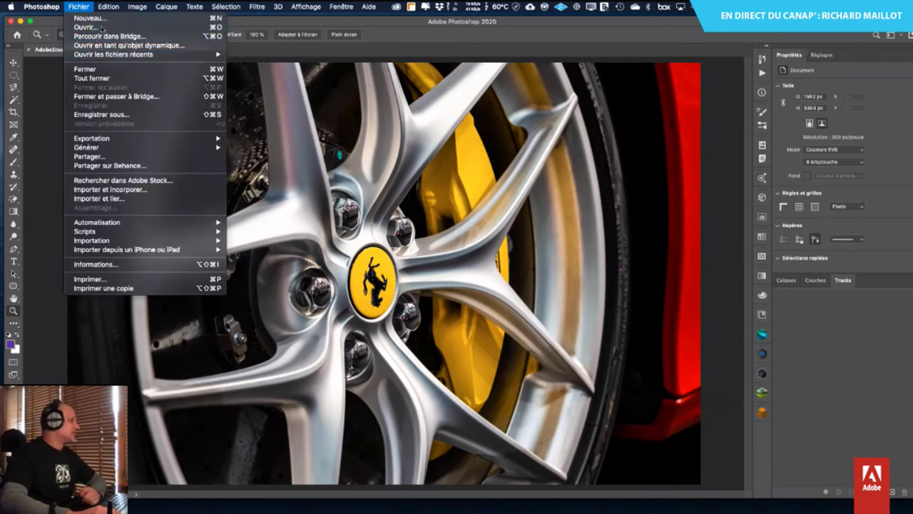
{"action": "key", "text": "Escape"}
{"action": "key", "text": "super+o"}
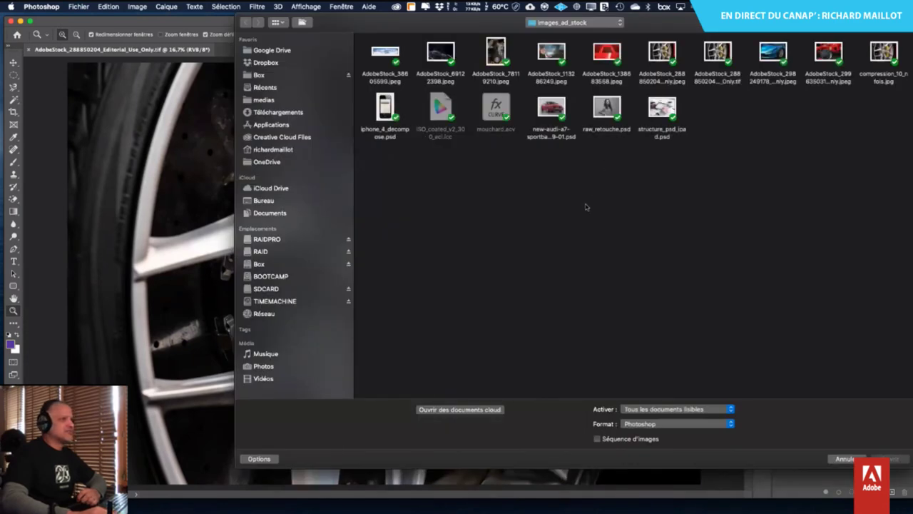
{"action": "left_click", "coordinate": [884, 63]}
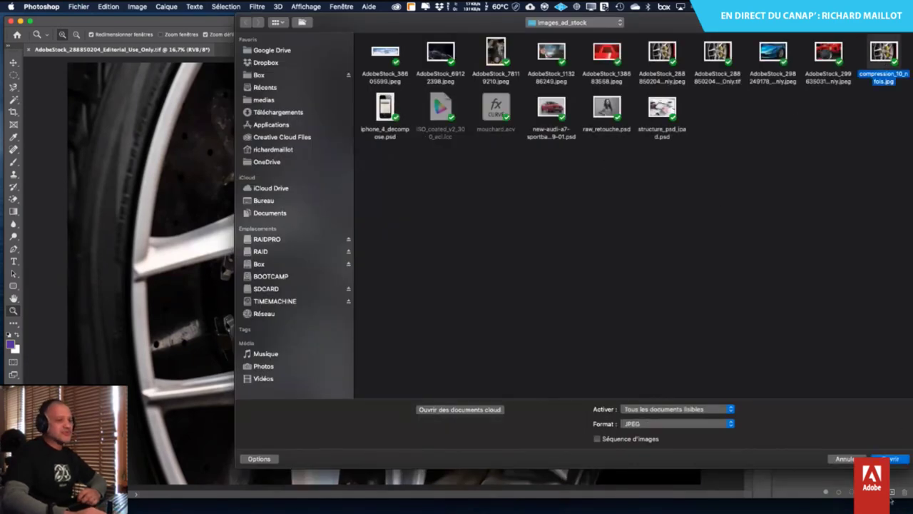
{"action": "left_click", "coordinate": [897, 459]}
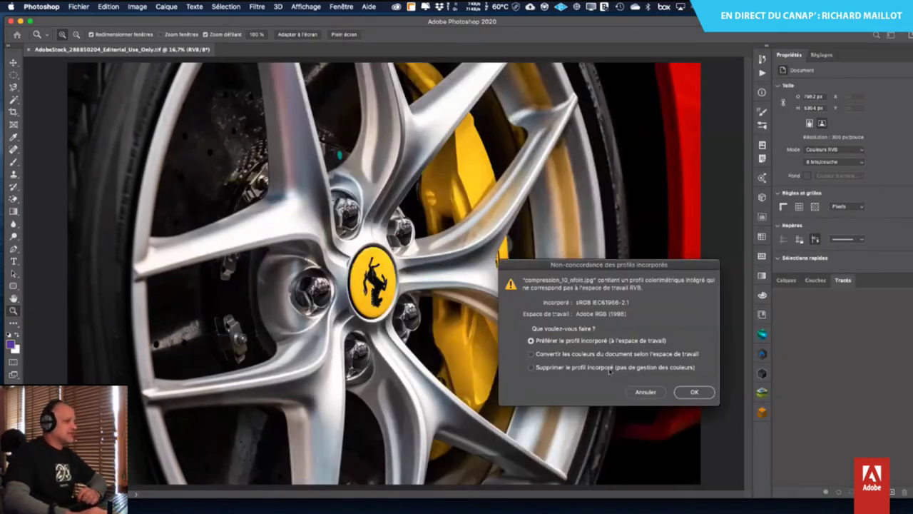
{"action": "left_click", "coordinate": [691, 391]}
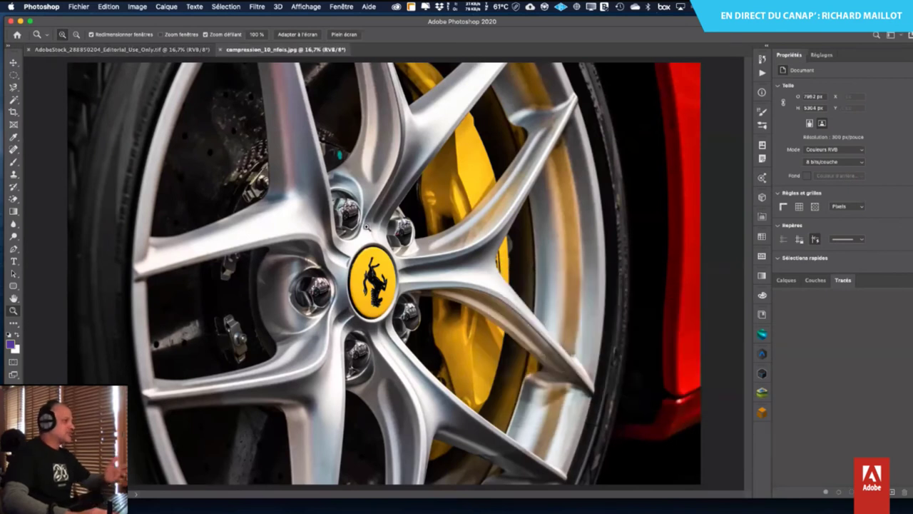
- Copy the whole compression_10_nfois.jpg image and paste it into the TIFF wheel image as a new layer
{"action": "key", "text": "super+a"}
{"action": "key", "text": "super+c"}
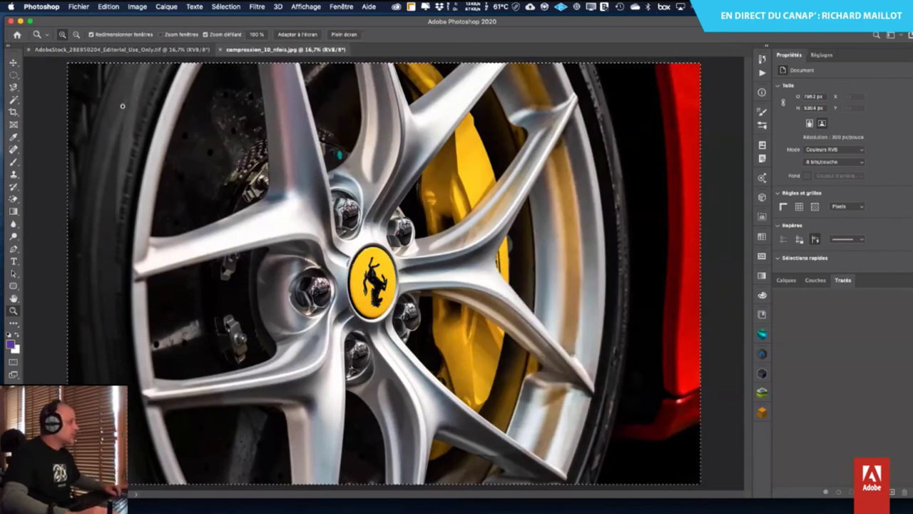
{"action": "key", "text": "ctrl+Tab"}
{"action": "key", "text": "super+v"}
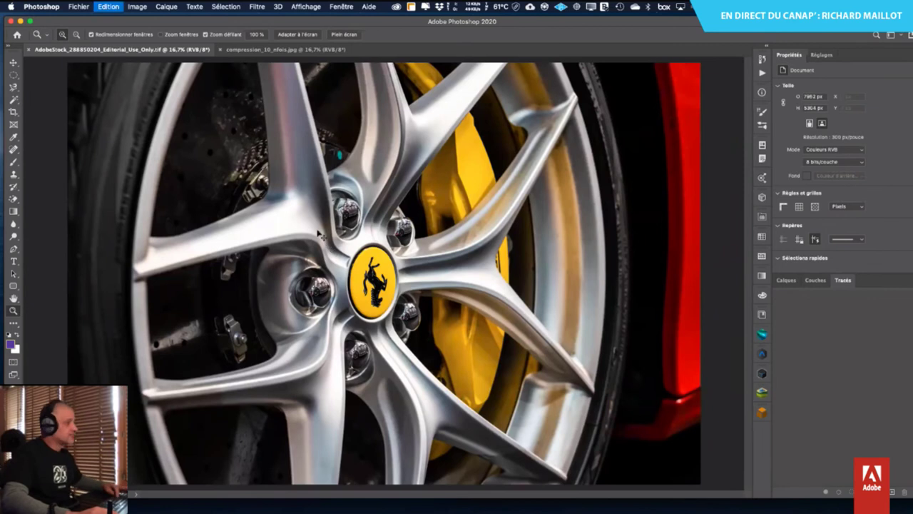
- Set the pasted layer's blending mode to Difference to compare the JPEG with the TIFF
{"action": "left_click", "coordinate": [820, 55]}
{"action": "left_click", "coordinate": [786, 280]}
{"action": "left_click", "coordinate": [812, 309]}
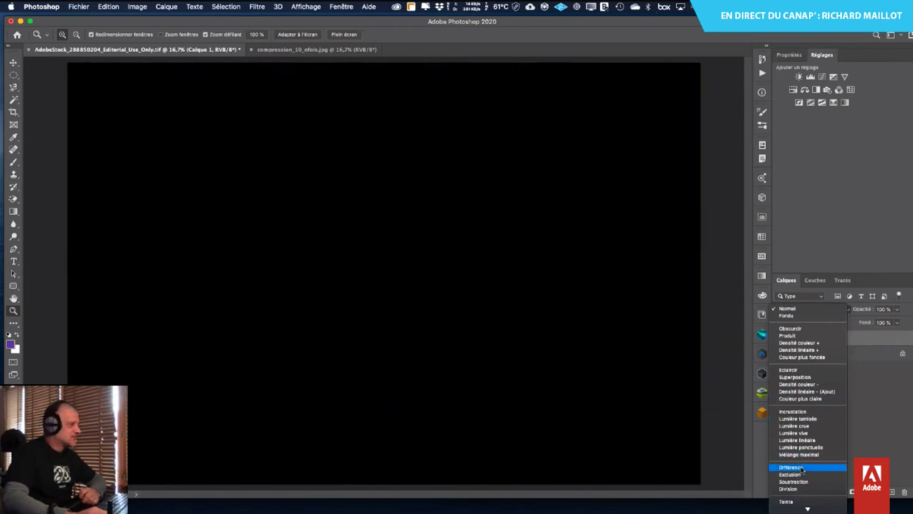
{"action": "left_click", "coordinate": [791, 468]}
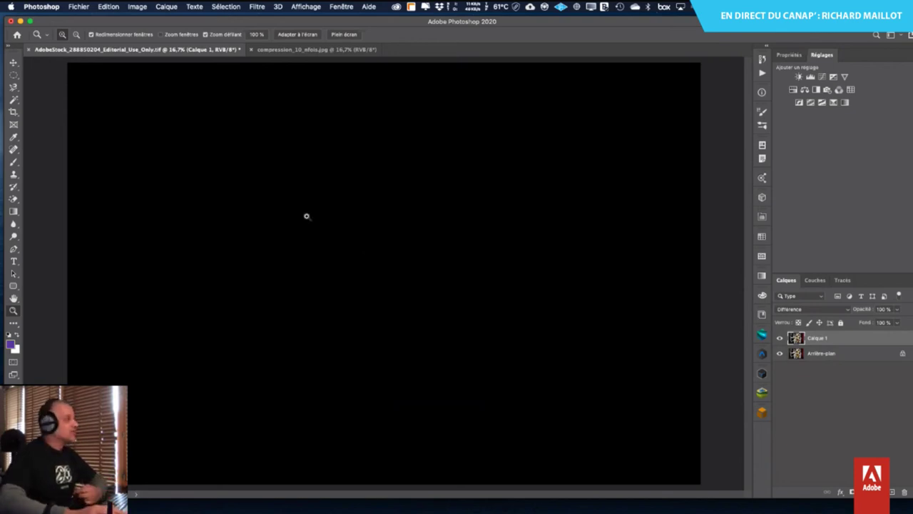
- Close compression_10_nfois.jpg and delete the pasted layer from the TIFF wheel image
{"action": "left_click", "coordinate": [252, 50]}
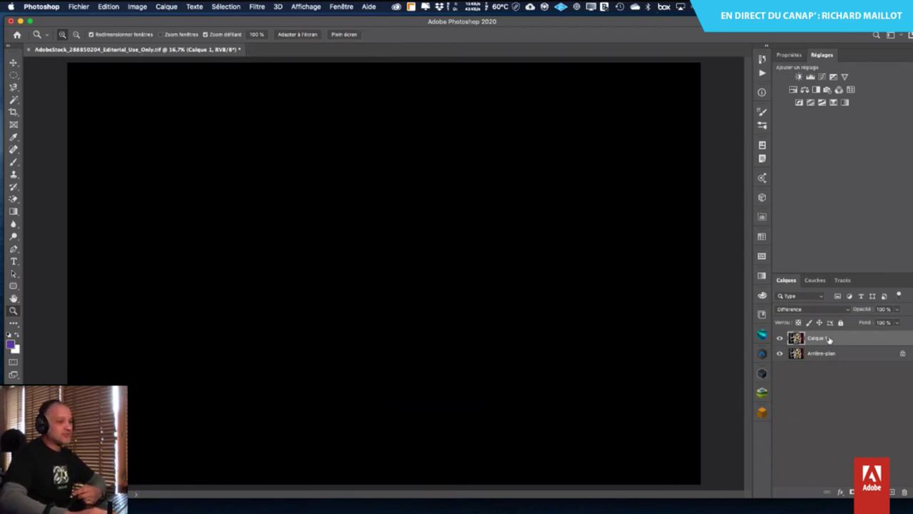
{"action": "left_click_drag", "start_coordinate": [830, 339], "coordinate": [903, 492]}
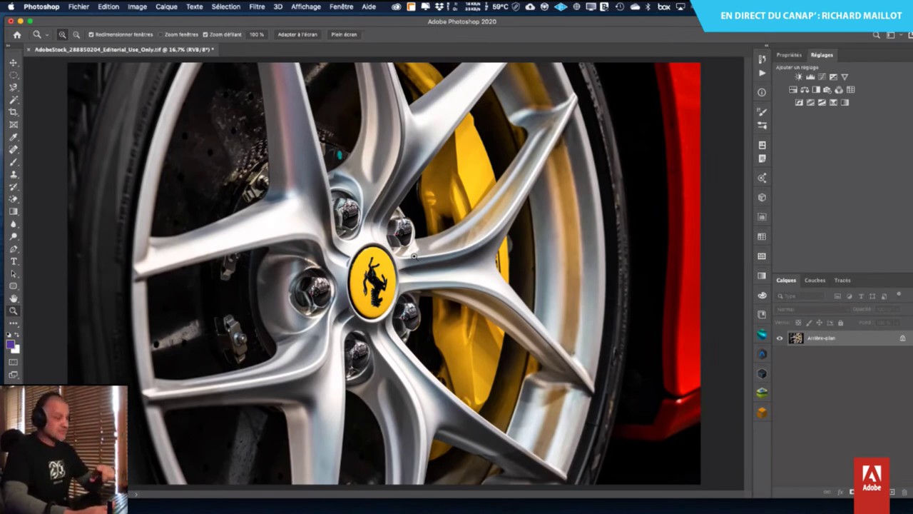
- Close the TIFF wheel image without saving and make the Photoshop window smaller on the desktop
{"action": "left_click", "coordinate": [30, 51]}
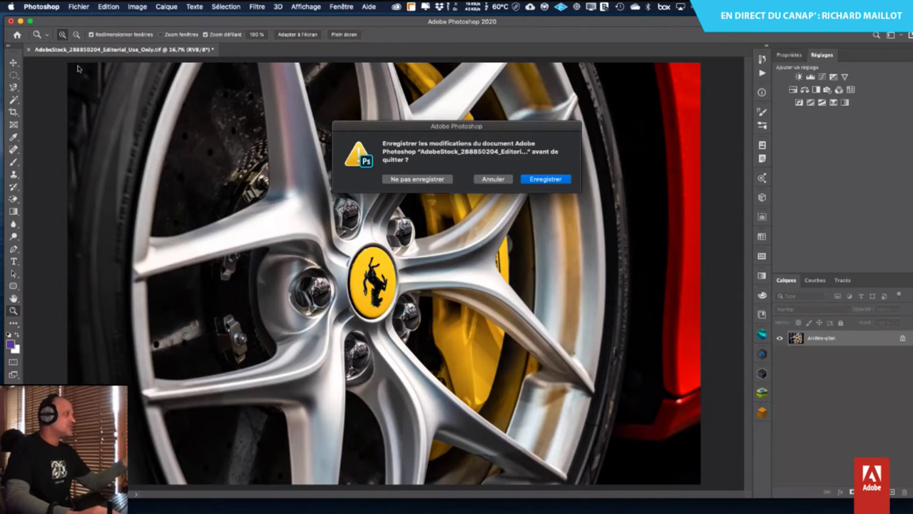
{"action": "left_click", "coordinate": [430, 180]}
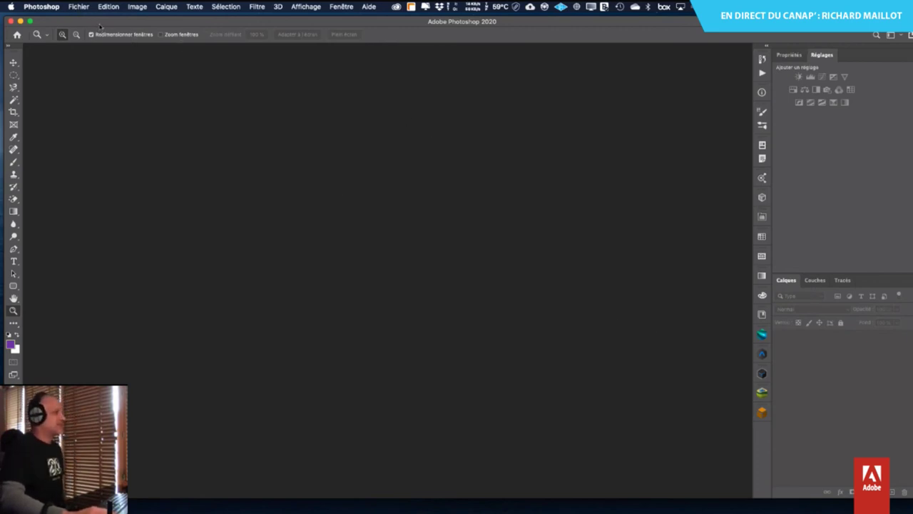
{"action": "double_click", "coordinate": [102, 25]}
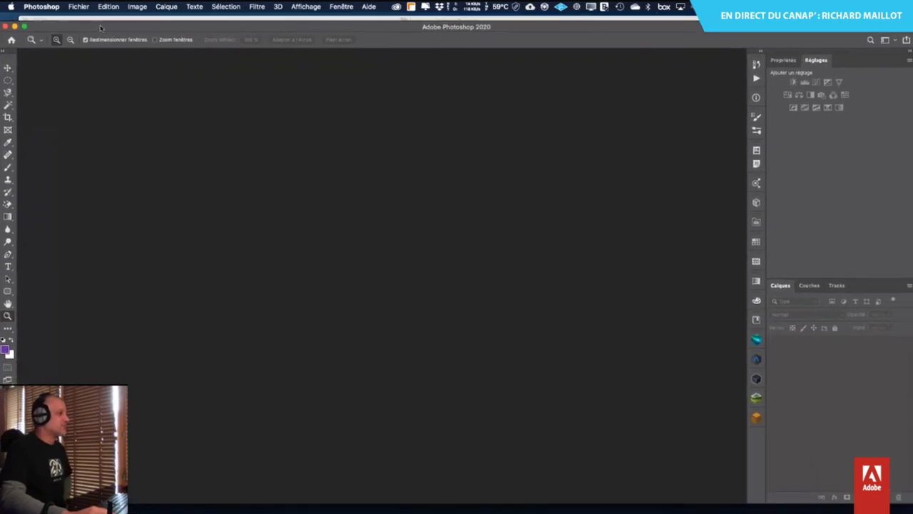
{"action": "left_click_drag", "start_coordinate": [9, 20], "coordinate": [15, 40]}
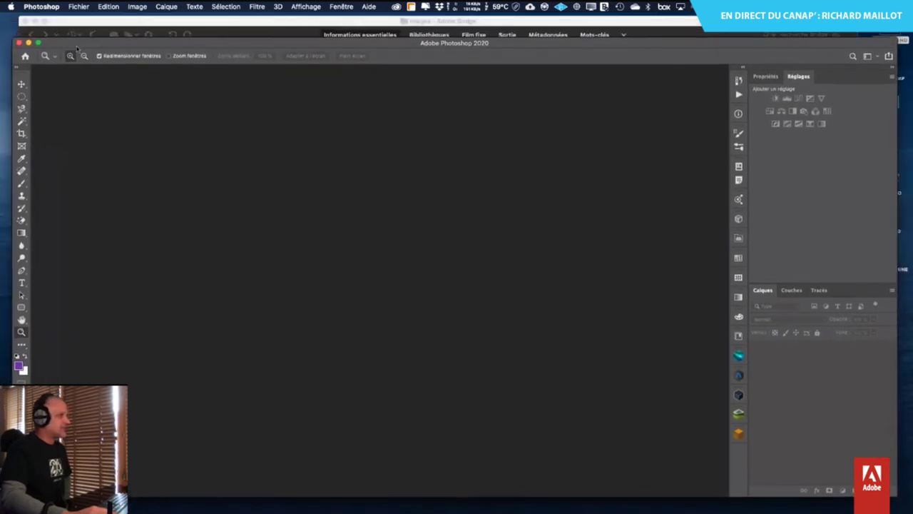
- Open the red racing car photo AdobeStock_299635031_Editorial_Use_Only.jpeg from images_ad_stock, keeping its embedded sRGB IEC61966-2.1 profile
{"action": "left_click", "coordinate": [79, 7]}
{"action": "left_click", "coordinate": [85, 25]}
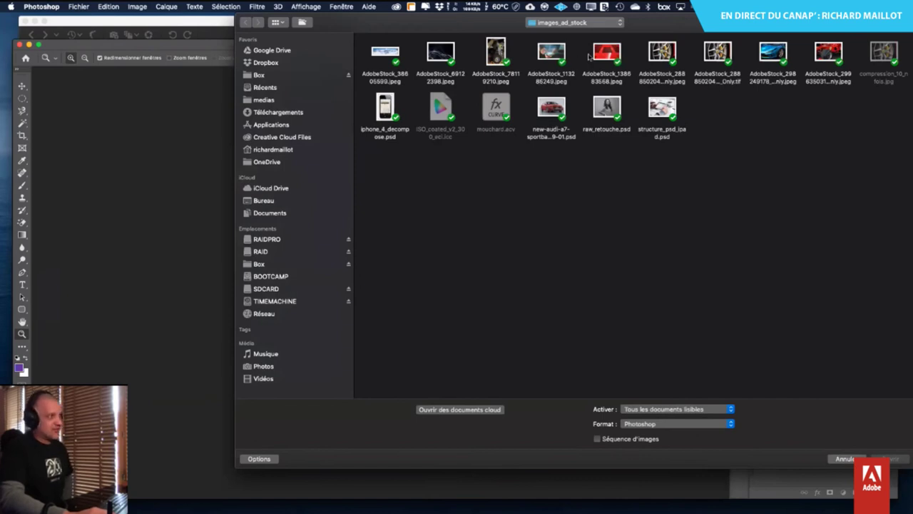
{"action": "left_click", "coordinate": [772, 56]}
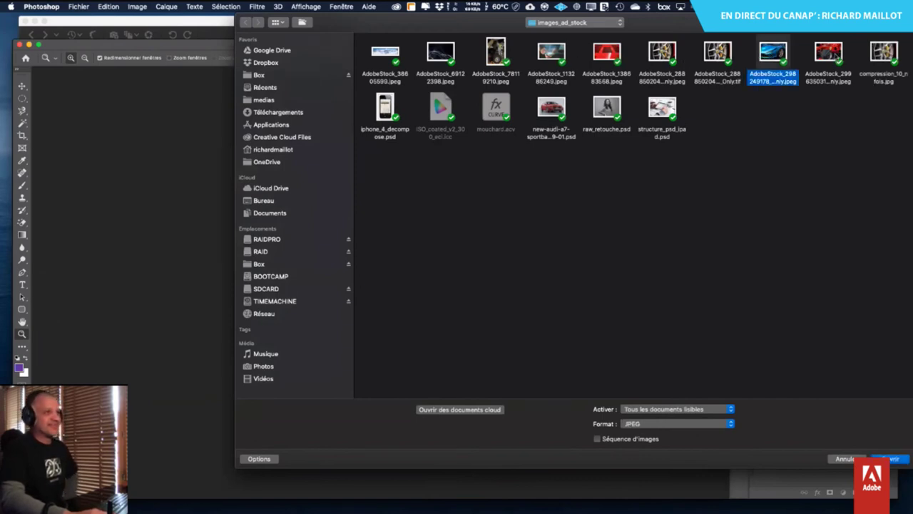
{"action": "key", "text": "Right"}
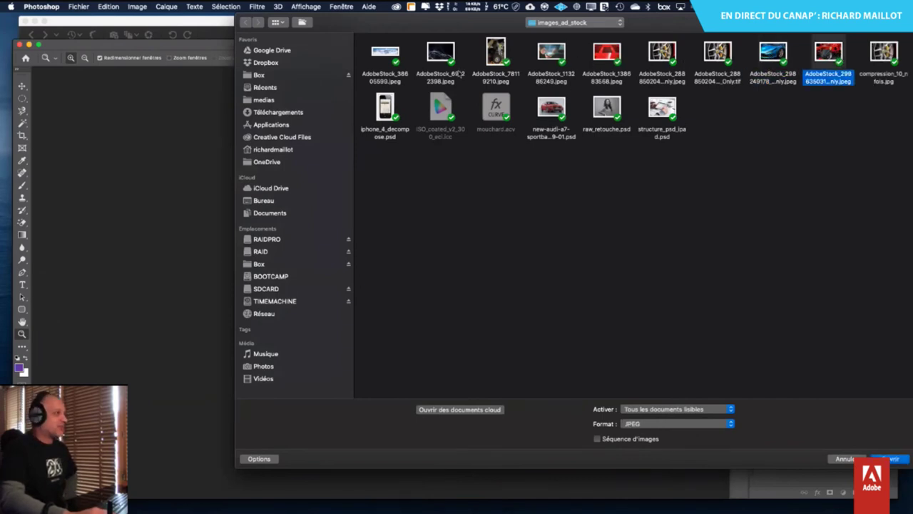
{"action": "left_click", "coordinate": [440, 56]}
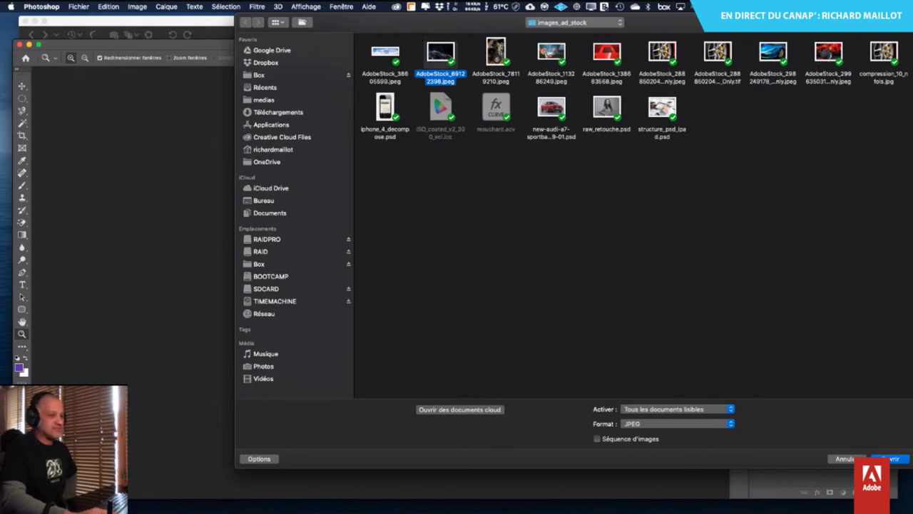
{"action": "left_click", "coordinate": [827, 55]}
{"action": "key", "text": "Return"}
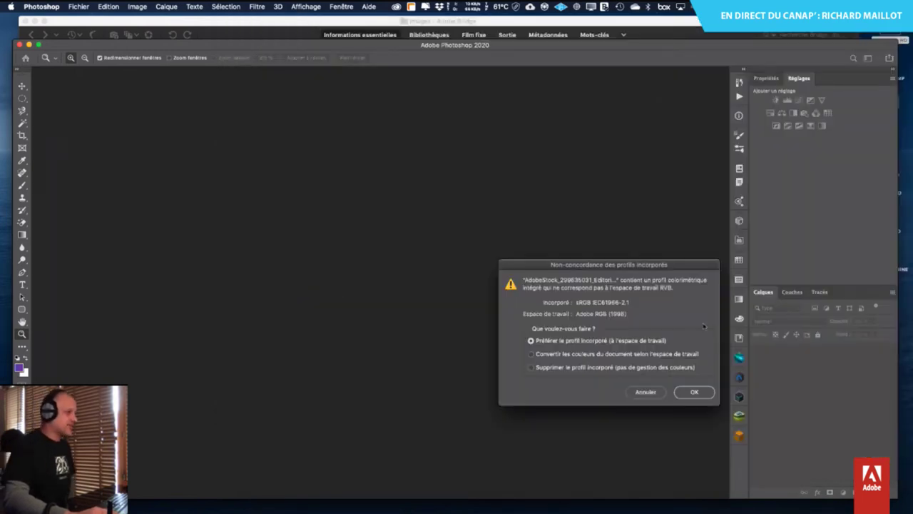
{"action": "left_click", "coordinate": [688, 392]}
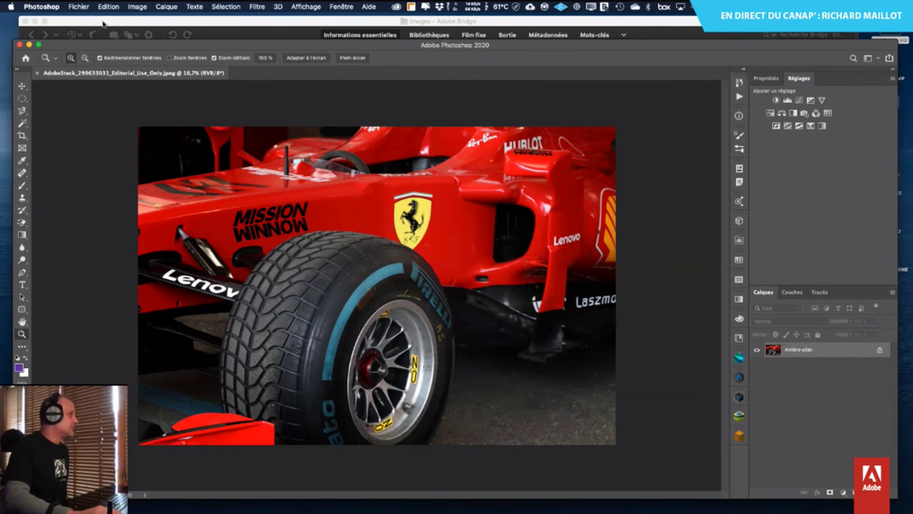
- Resample the racing car photo to a width of 1200 pixels and view it at 100%
{"action": "left_click", "coordinate": [140, 9]}
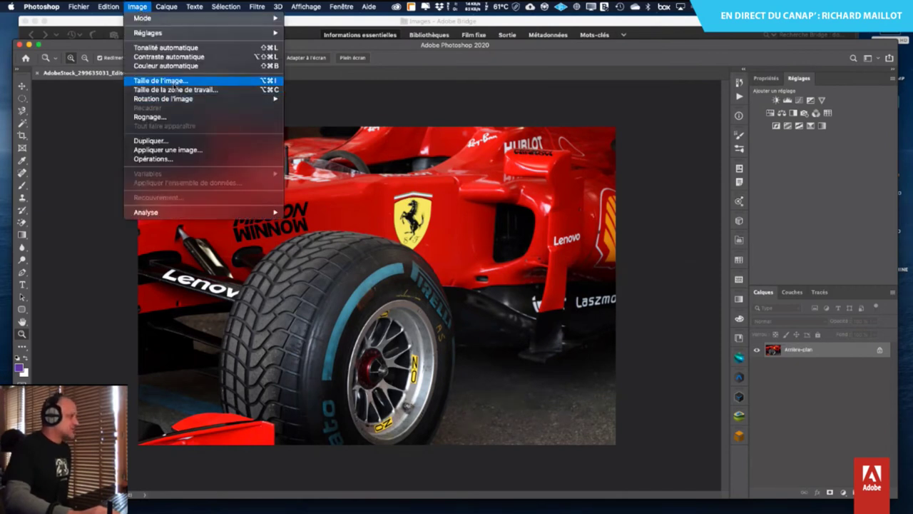
{"action": "left_click", "coordinate": [174, 82]}
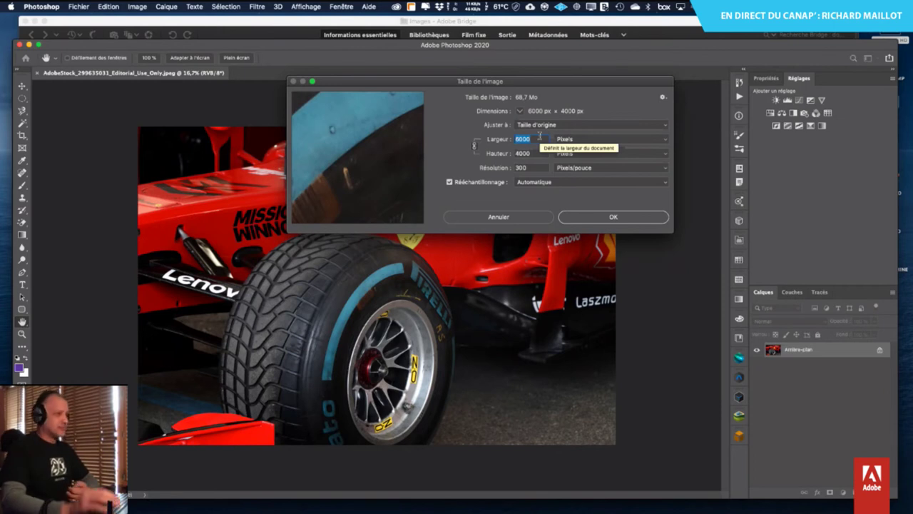
{"action": "type", "text": "1200"}
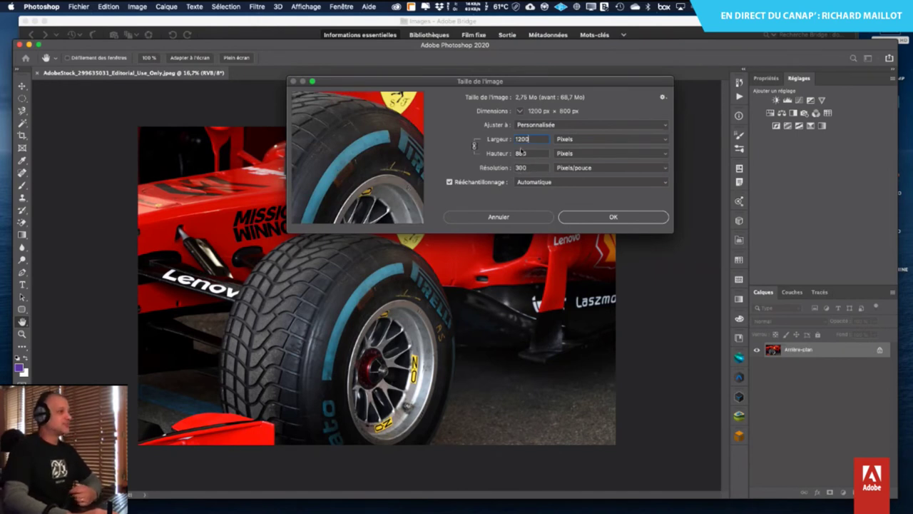
{"action": "left_click", "coordinate": [600, 217]}
{"action": "key", "text": "z"}
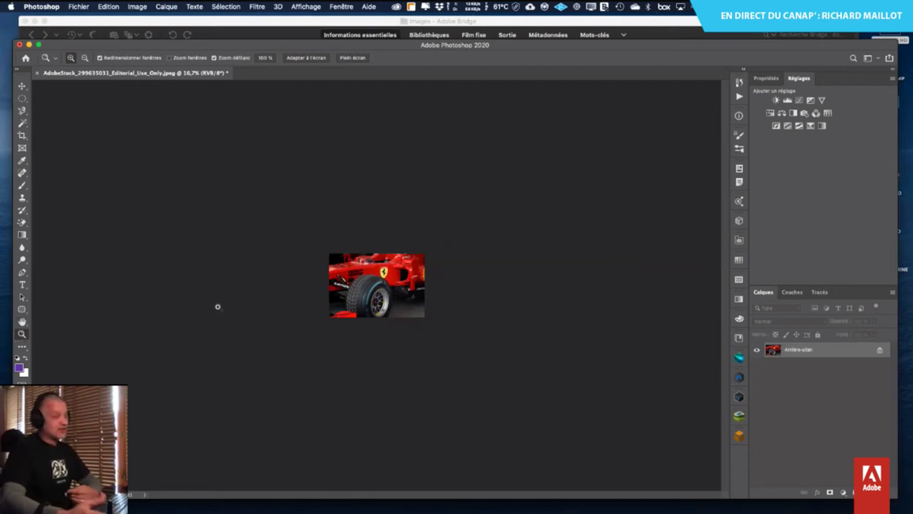
{"action": "double_click", "coordinate": [22, 333]}
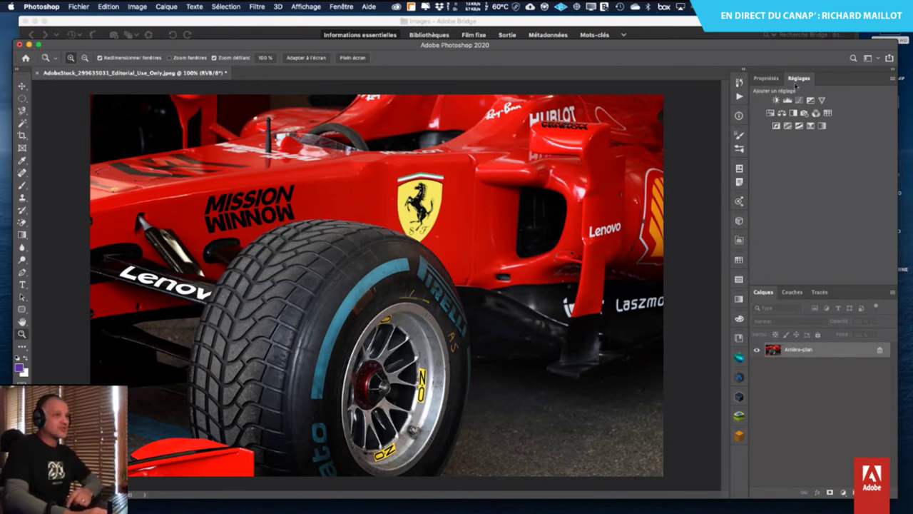
- Add a Levels adjustment layer above the background and nudge its midtone input slider
{"action": "left_click", "coordinate": [787, 101]}
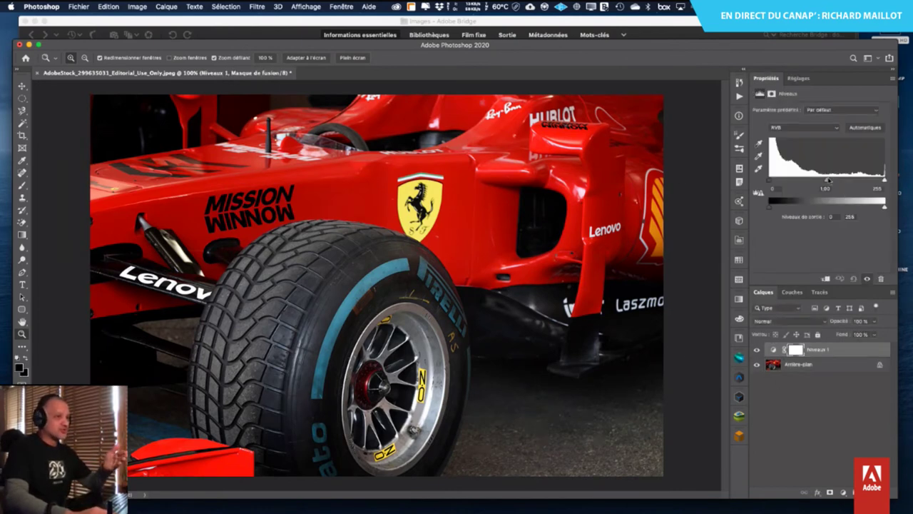
{"action": "left_click_drag", "start_coordinate": [826, 179], "coordinate": [826, 181]}
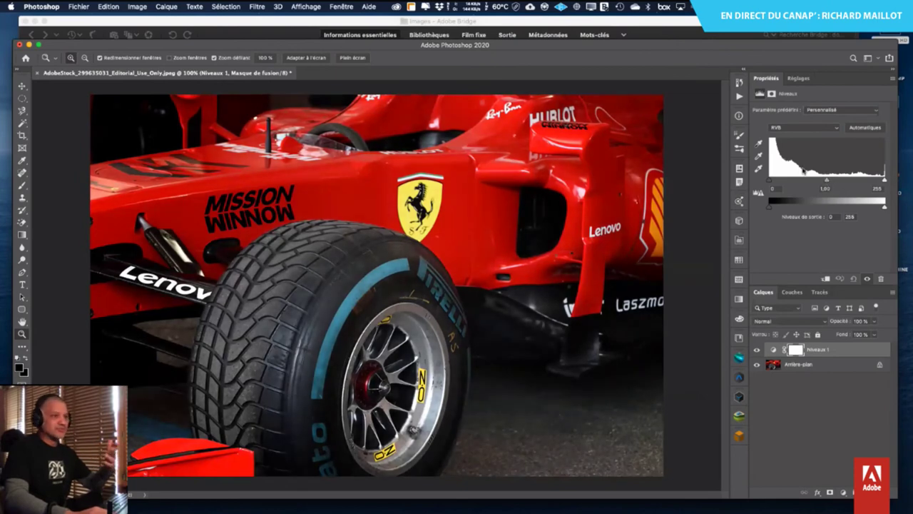
- Delete the Levels adjustment layer's mask and rename the layer n1
{"action": "left_click_drag", "start_coordinate": [795, 349], "coordinate": [799, 349]}
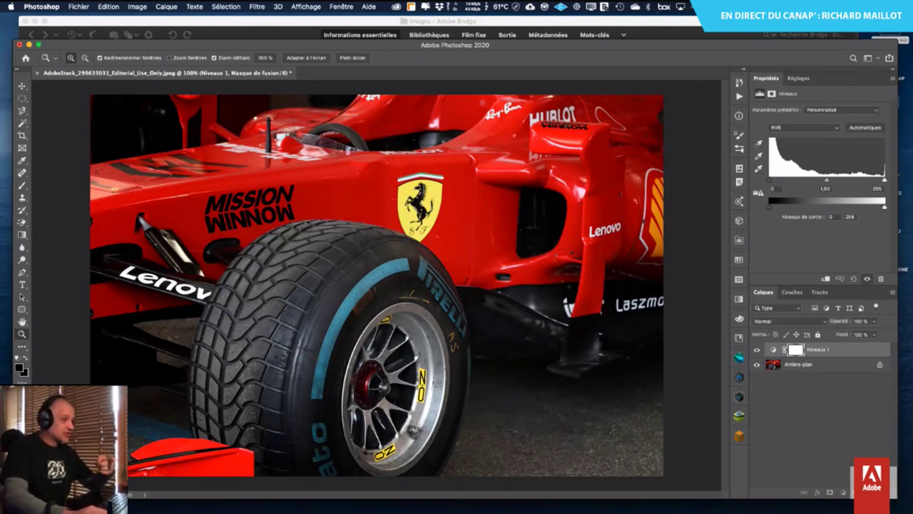
{"action": "key", "text": "BackSpace"}
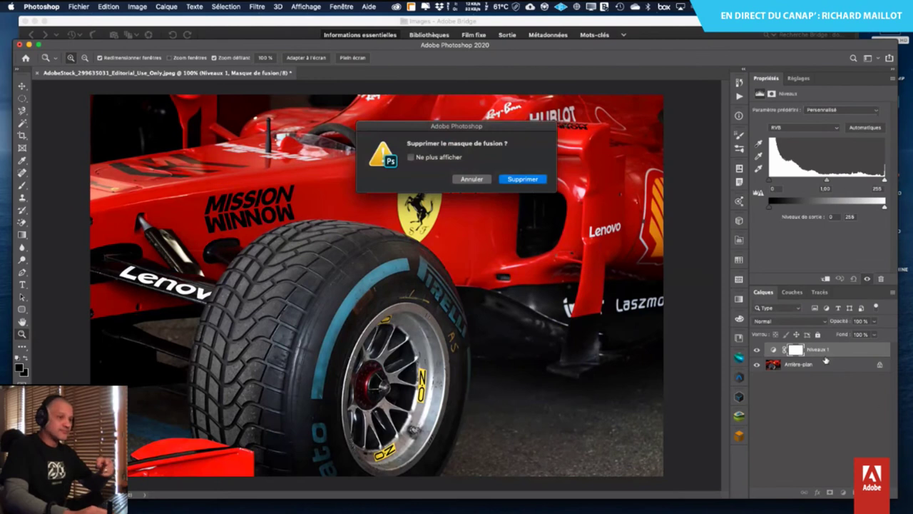
{"action": "key", "text": "Return"}
{"action": "double_click", "coordinate": [792, 349]}
{"action": "type", "text": "n1"}
{"action": "key", "text": "Return"}
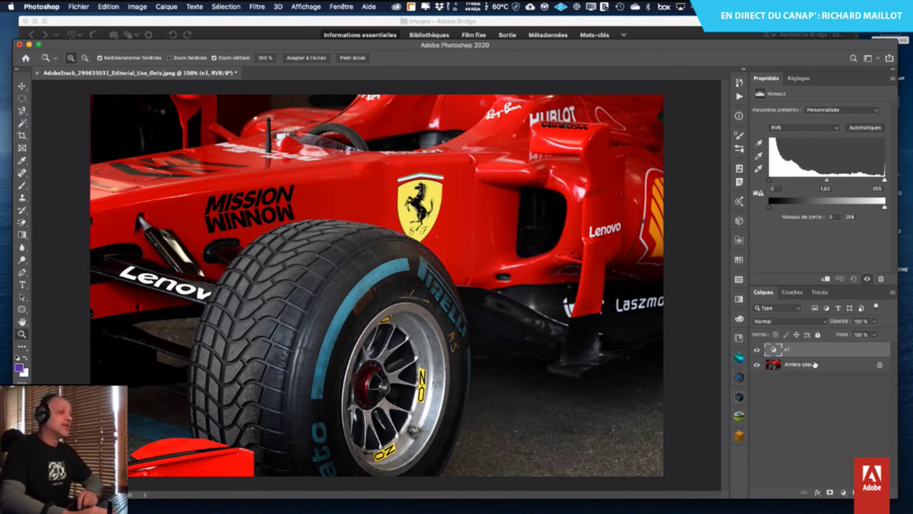
- Add a Brightness/Contrast adjustment layer above n1, with brightness about 9 and contrast about 4
{"action": "left_click", "coordinate": [799, 77]}
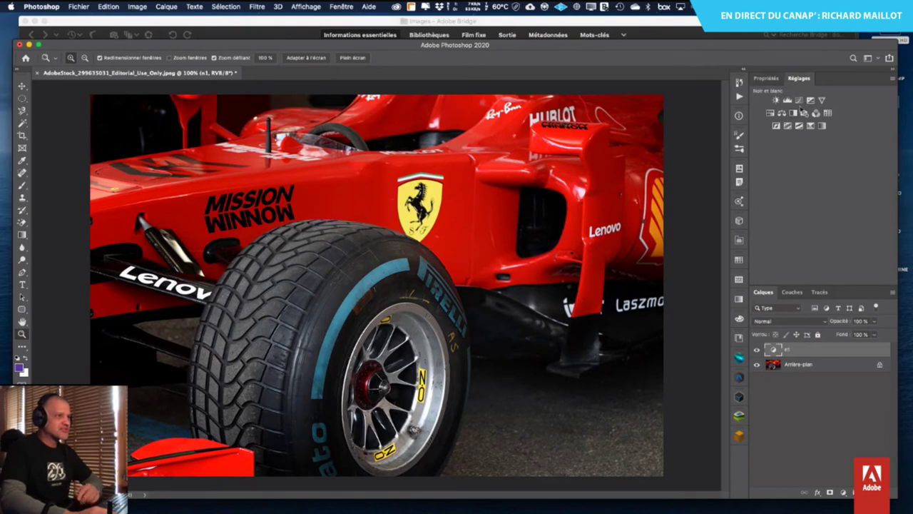
{"action": "left_click", "coordinate": [760, 105]}
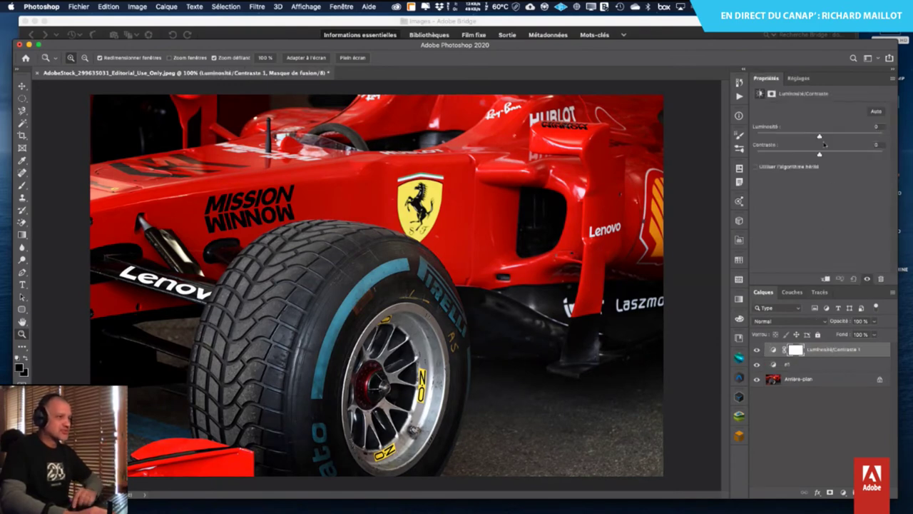
{"action": "left_click_drag", "start_coordinate": [819, 135], "coordinate": [822, 154]}
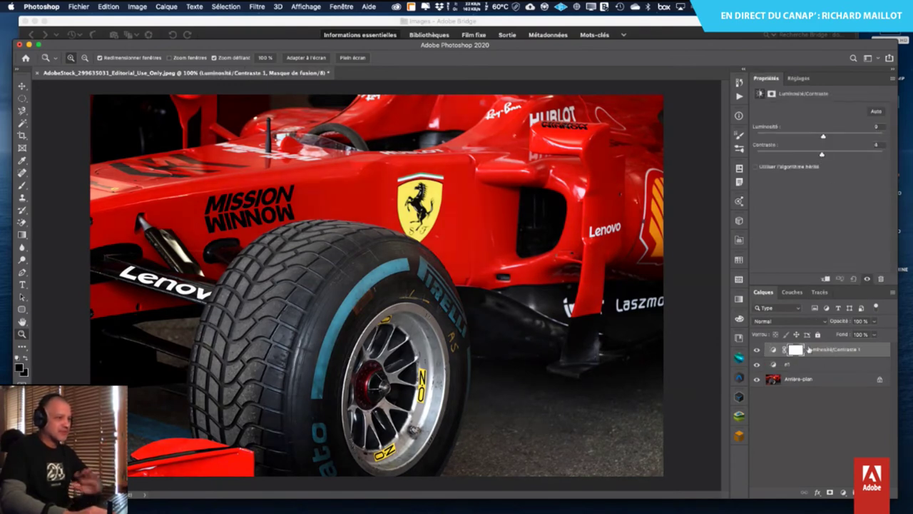
- Delete the Brightness/Contrast adjustment layer's mask and rename the layer v2
{"action": "left_click", "coordinate": [882, 492]}
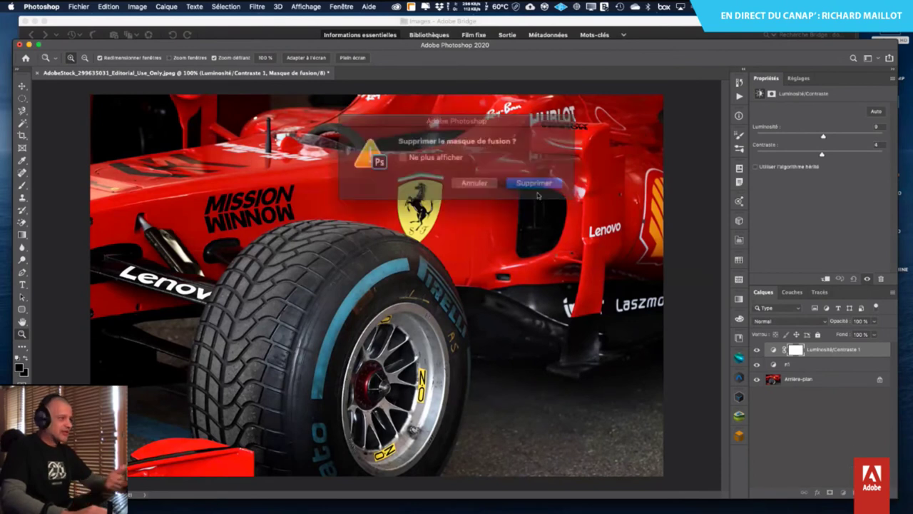
{"action": "key", "text": "Return"}
{"action": "double_click", "coordinate": [820, 349]}
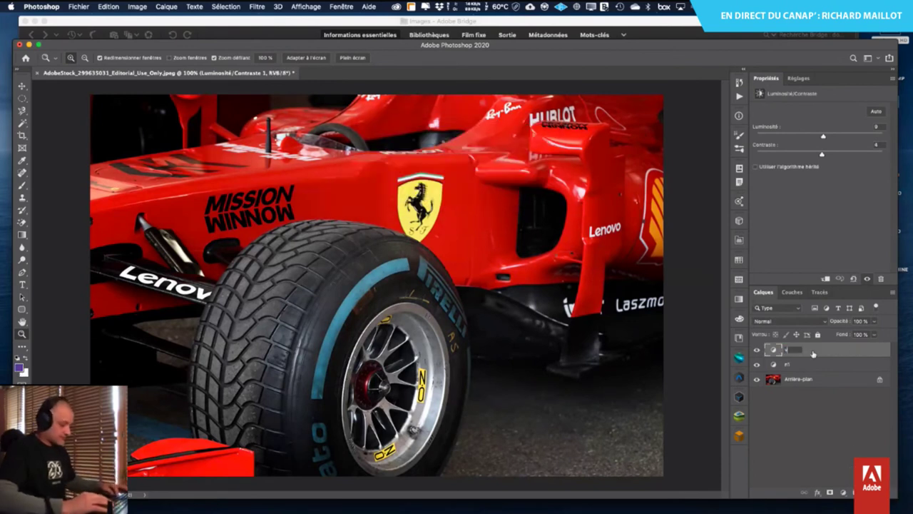
{"action": "type", "text": "v2"}
{"action": "key", "text": "Return"}
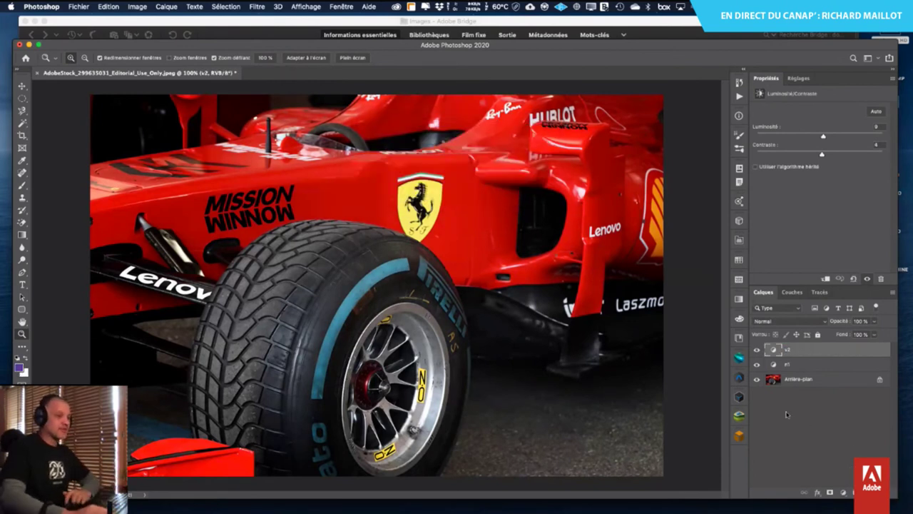
- Convert the background and the n1 and v2 adjustment layers together into one smart object
{"action": "left_click", "coordinate": [818, 379], "text": "shift"}
{"action": "right_click", "coordinate": [817, 379]}
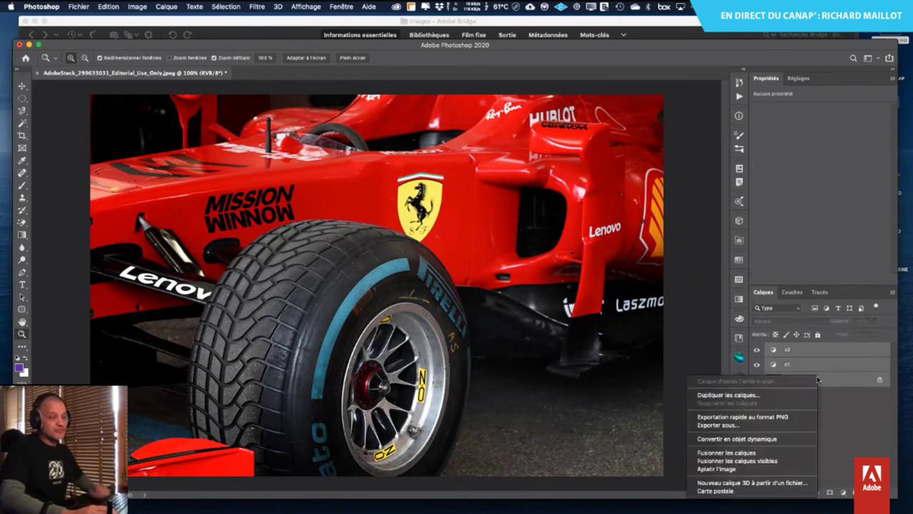
{"action": "left_click", "coordinate": [765, 440]}
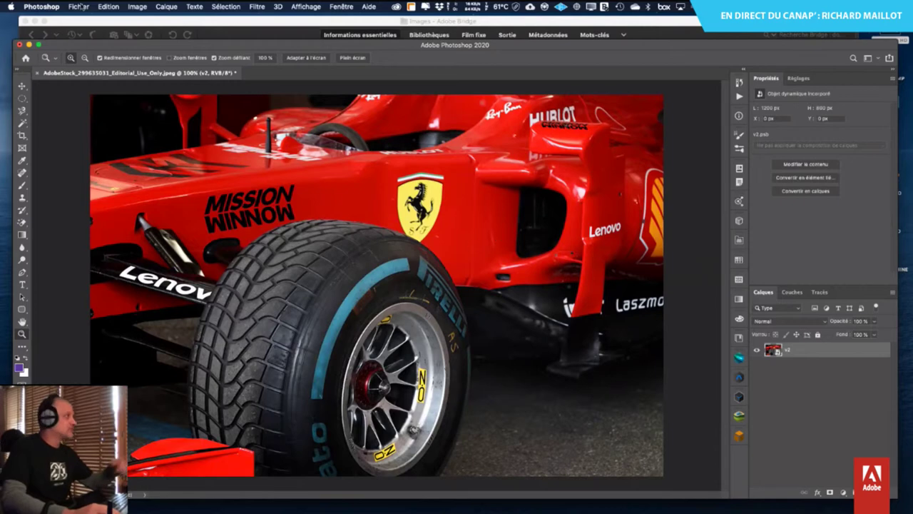
- Convert the image mode to CMYK (Couleurs CMJN) without rasterizing the smart object
{"action": "left_click", "coordinate": [140, 8]}
{"action": "mouse_move", "coordinate": [142, 19]}
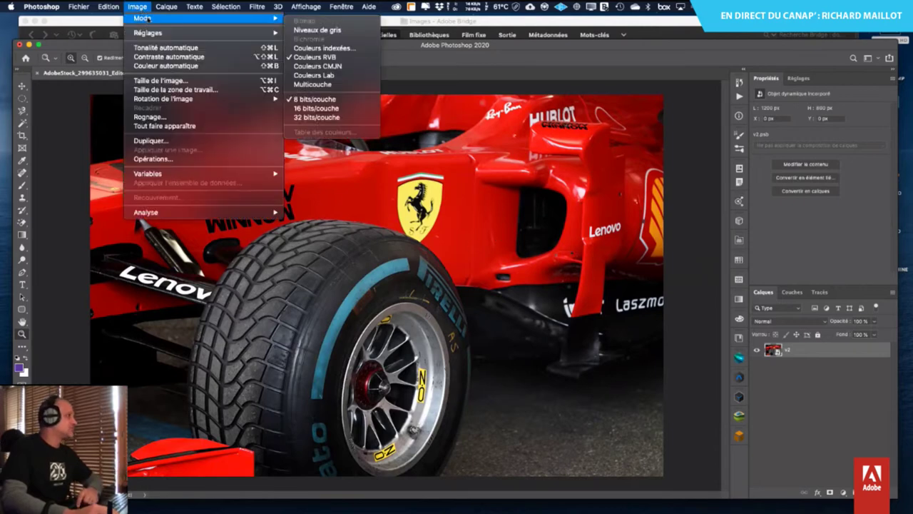
{"action": "left_click", "coordinate": [318, 66]}
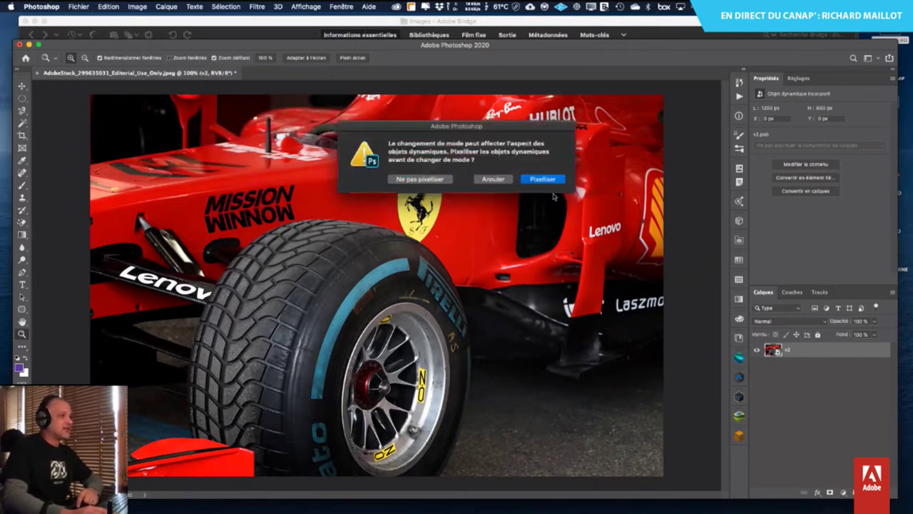
{"action": "left_click", "coordinate": [428, 180]}
{"action": "left_click", "coordinate": [525, 207]}
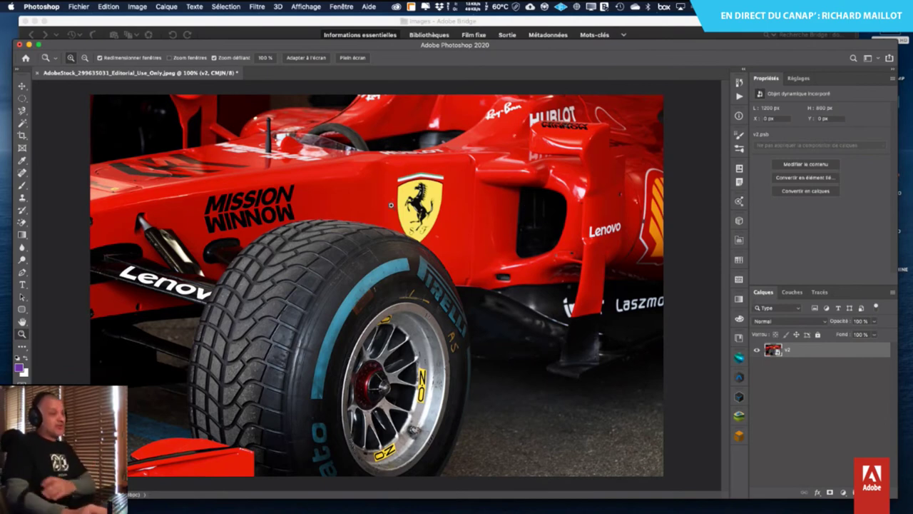
- Open the v2 smart object's contents with the embedded sRGB profile, examine its layers and colour mode, and close it
{"action": "double_click", "coordinate": [780, 352]}
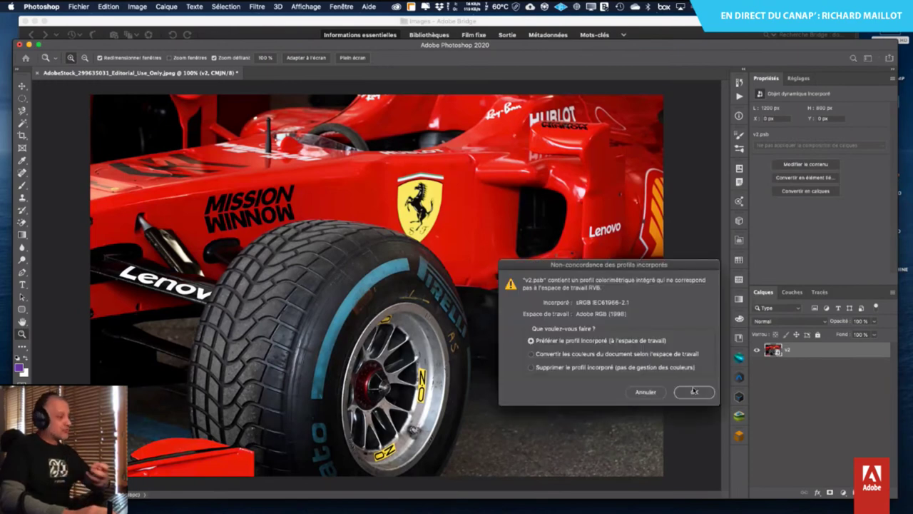
{"action": "left_click", "coordinate": [703, 392]}
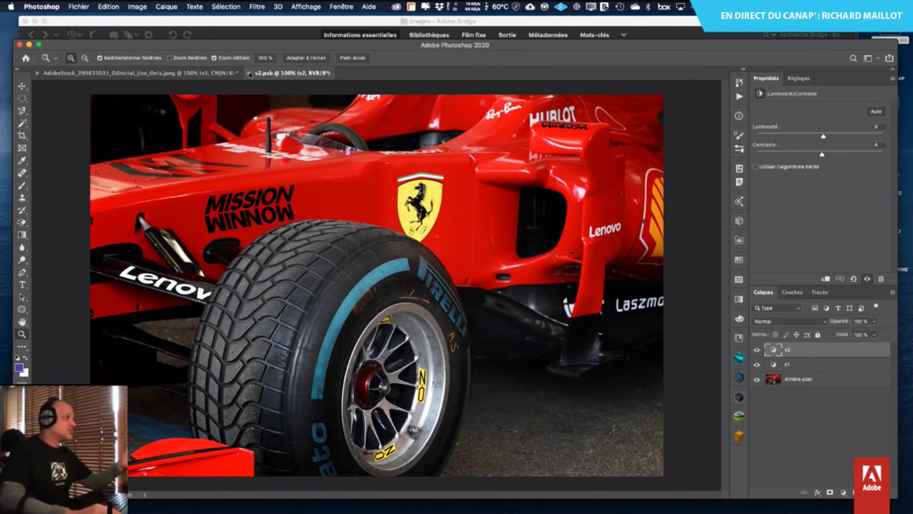
{"action": "left_click", "coordinate": [250, 73]}
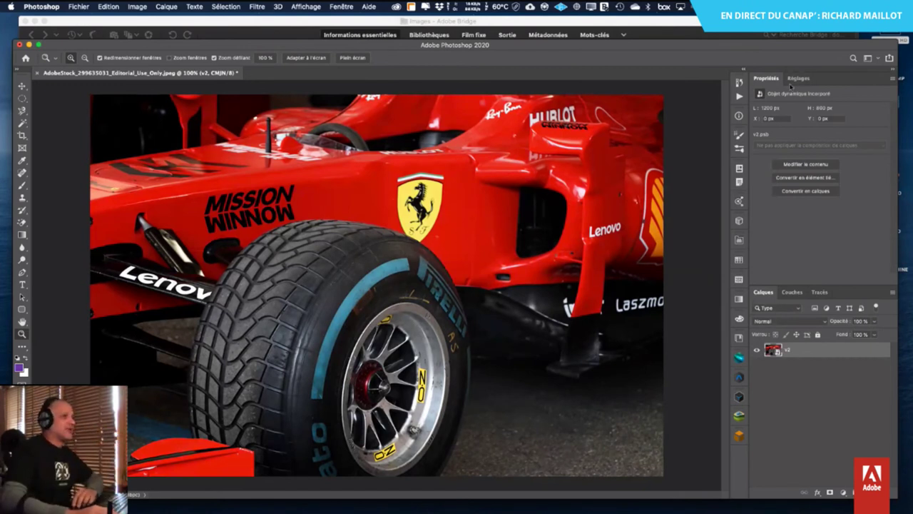
- Select the Eyedropper tool and show the Info readout's total ink option (Encrage total), then hide the readout
{"action": "left_click", "coordinate": [22, 162]}
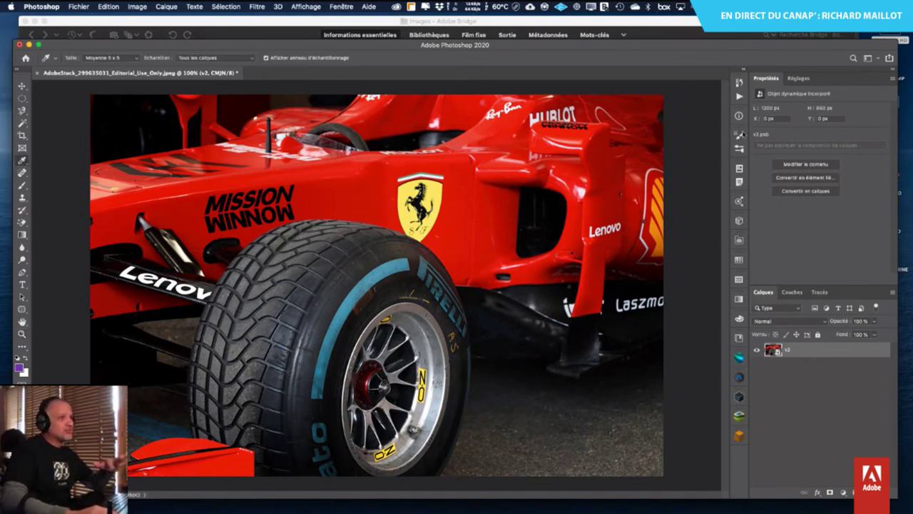
{"action": "left_click", "coordinate": [739, 116]}
{"action": "left_click", "coordinate": [685, 135]}
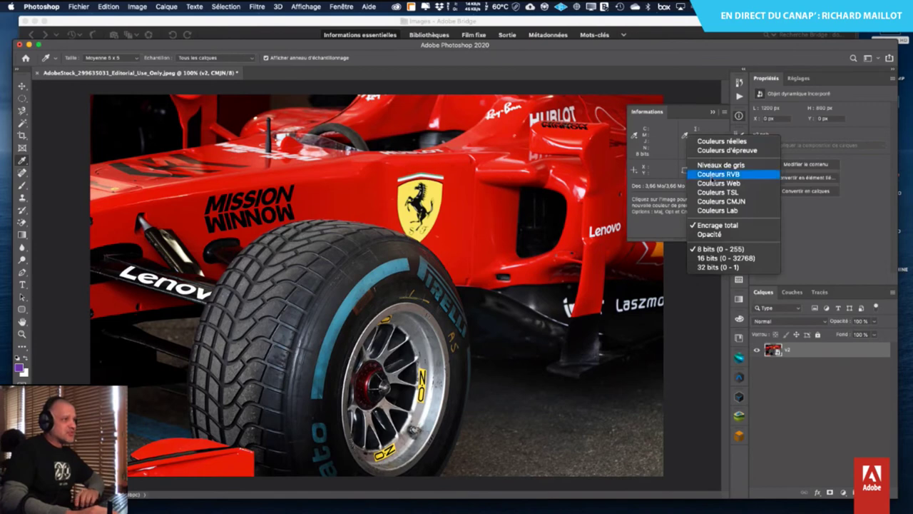
{"action": "left_click", "coordinate": [723, 228]}
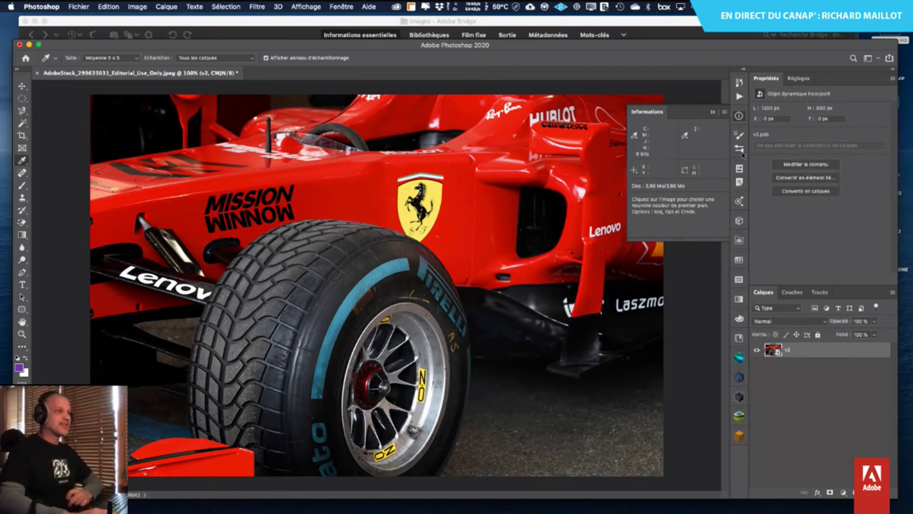
{"action": "left_click", "coordinate": [739, 115]}
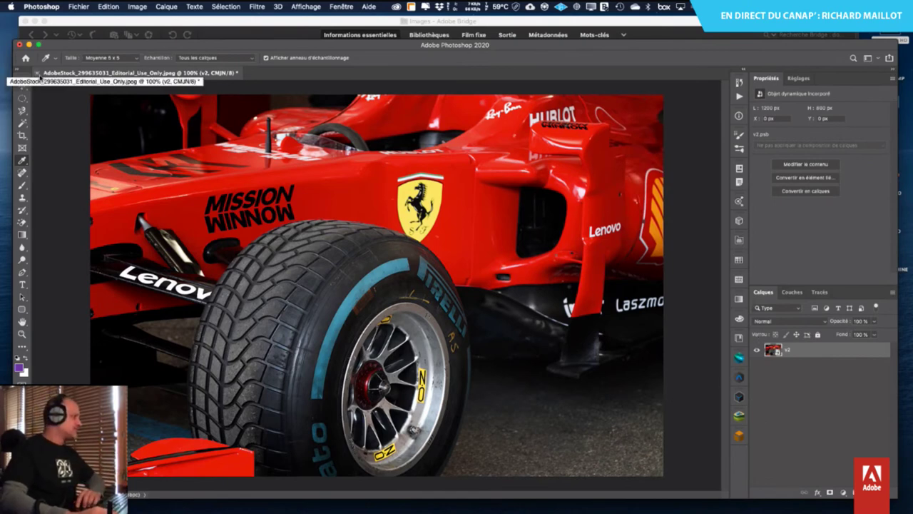
- Reopen the contents of the v2 smart object, keeping the embedded sRGB profile
{"action": "double_click", "coordinate": [776, 351]}
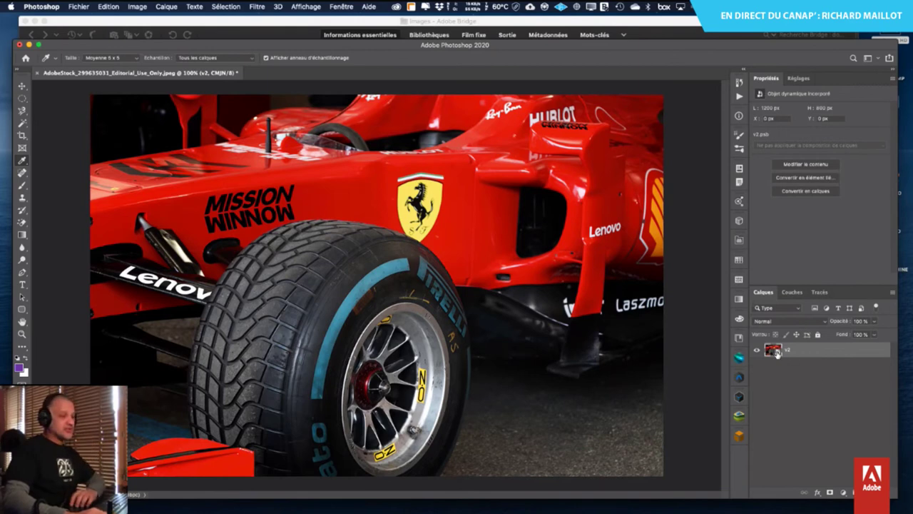
{"action": "left_click", "coordinate": [691, 391]}
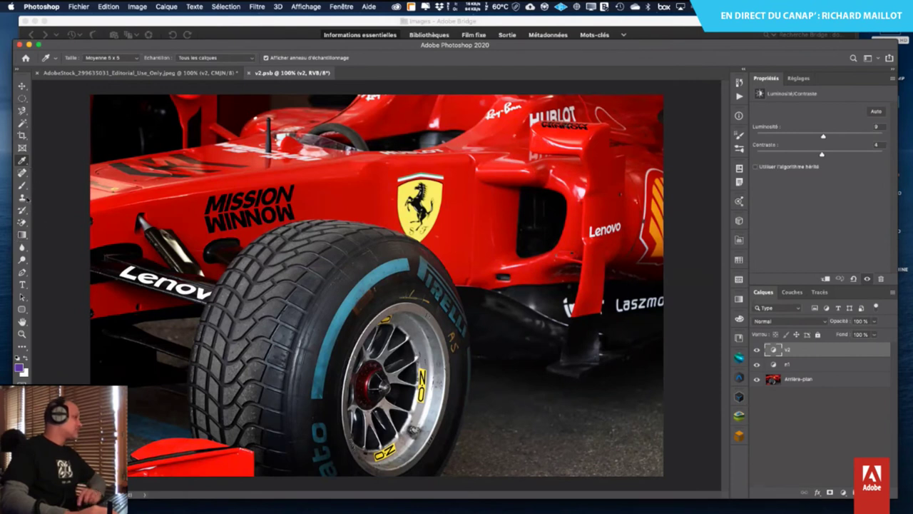
- Draw a closed purple pen shape (Forme mode) about 97 by 133 px over the yellow Ferrari shield
{"action": "left_click", "coordinate": [23, 273]}
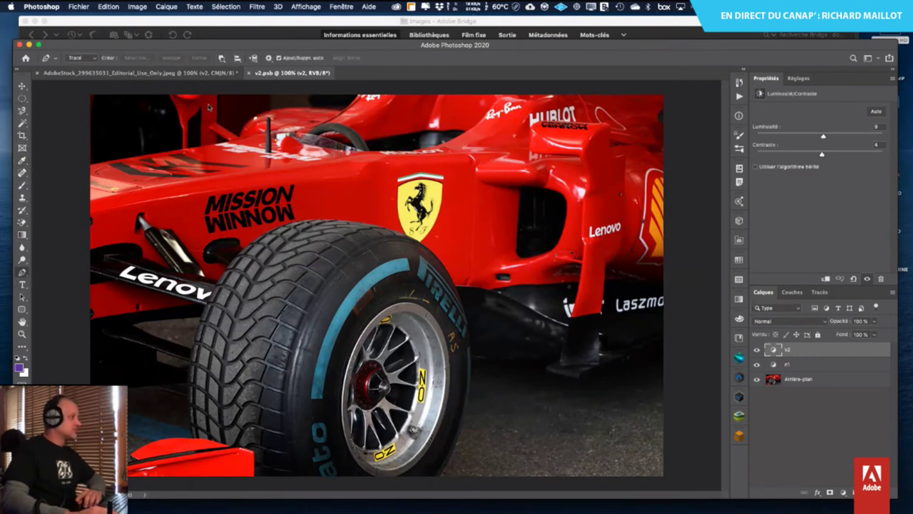
{"action": "left_click", "coordinate": [90, 58]}
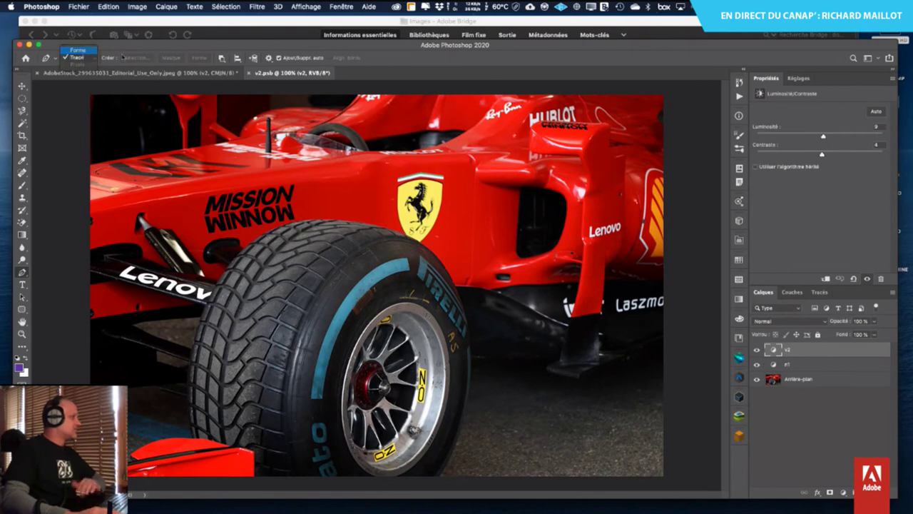
{"action": "left_click", "coordinate": [77, 50]}
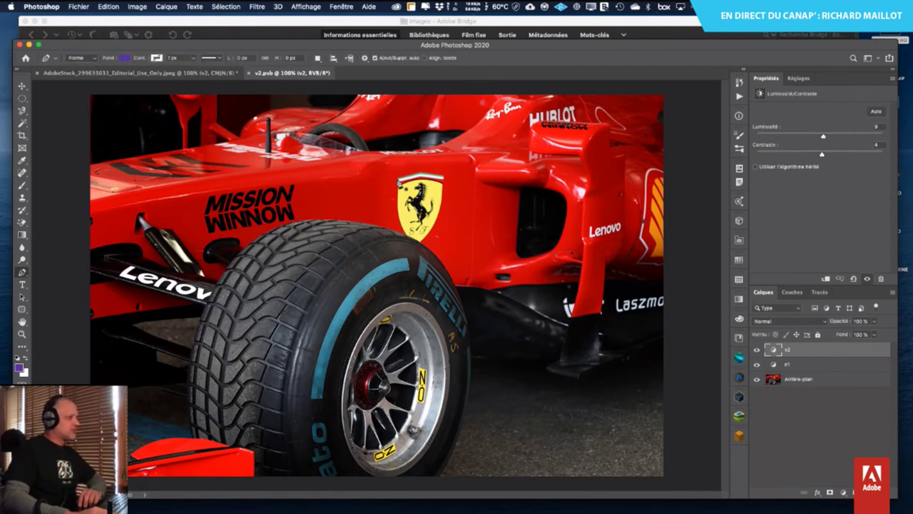
{"action": "left_click", "coordinate": [398, 185]}
{"action": "left_click", "coordinate": [420, 177]}
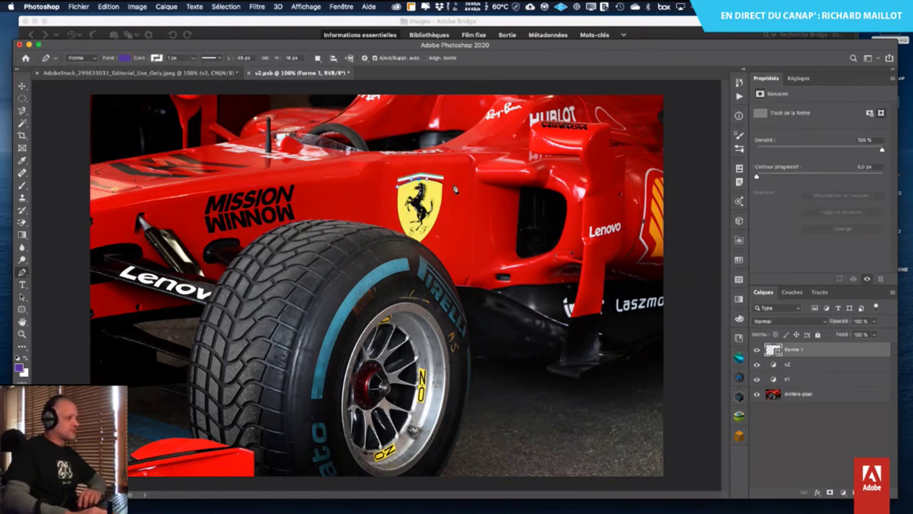
{"action": "left_click", "coordinate": [445, 187]}
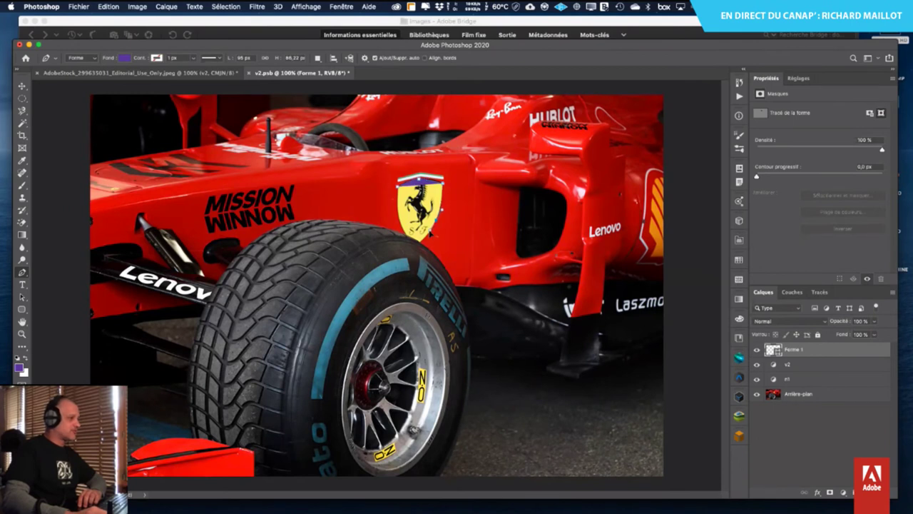
{"action": "left_click", "coordinate": [430, 235]}
{"action": "left_click", "coordinate": [420, 243]}
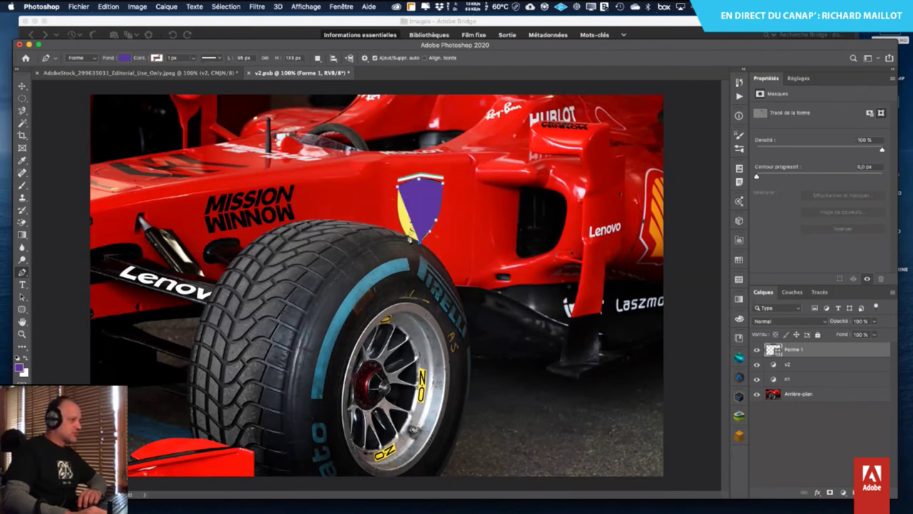
{"action": "left_click", "coordinate": [401, 226]}
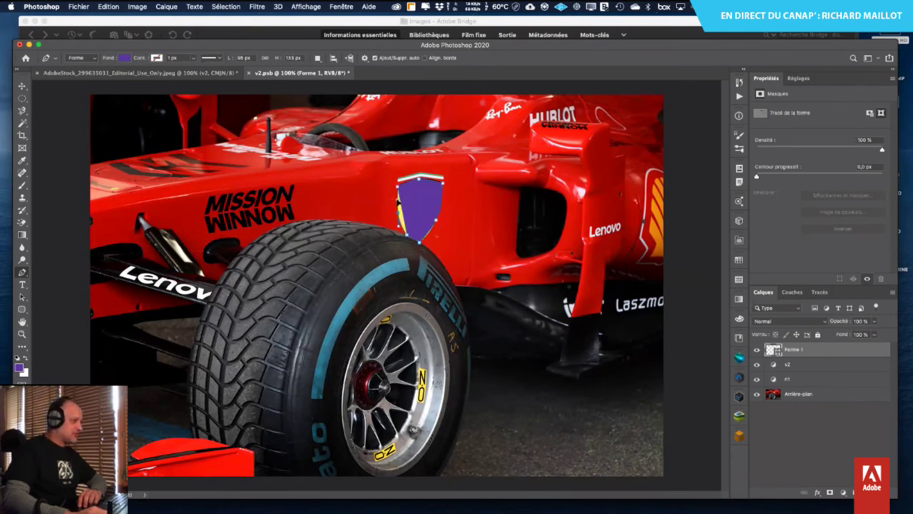
{"action": "left_click", "coordinate": [399, 191]}
{"action": "left_click", "coordinate": [394, 178]}
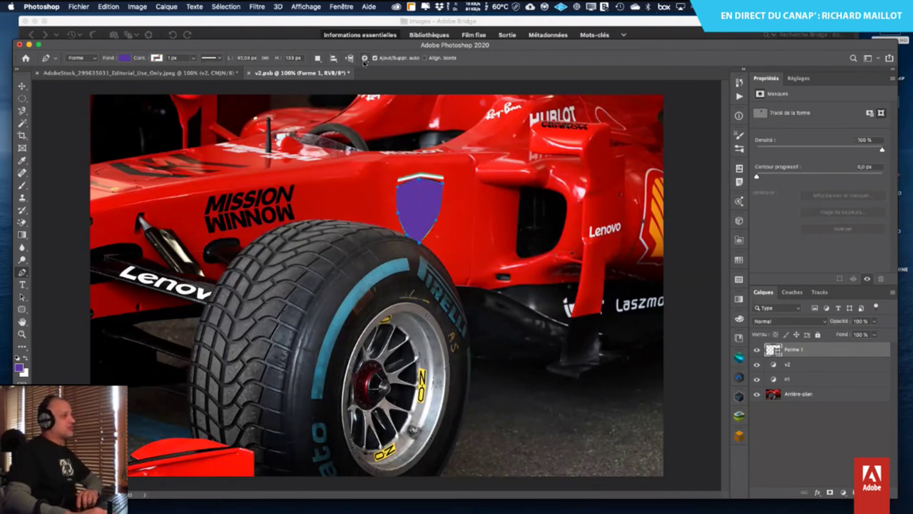
{"action": "left_click", "coordinate": [363, 60]}
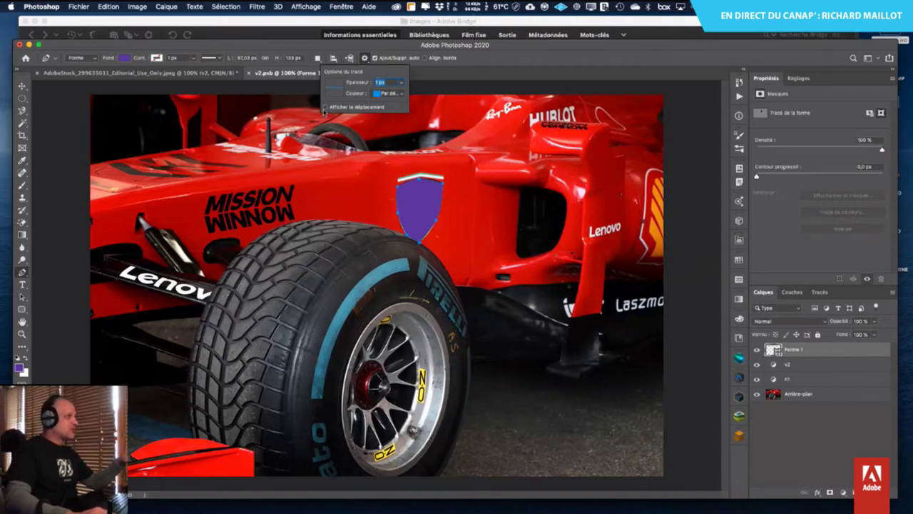
{"action": "left_click", "coordinate": [268, 171]}
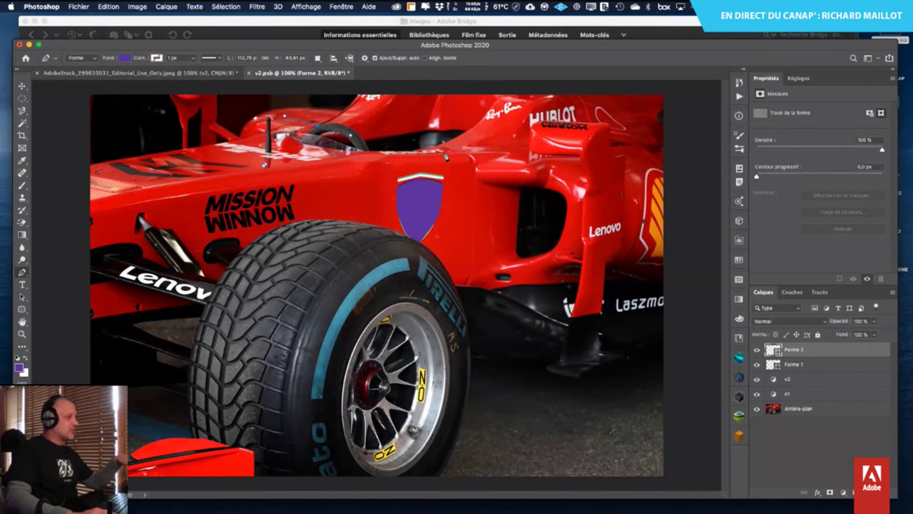
{"action": "left_click_drag", "start_coordinate": [314, 127], "coordinate": [432, 127]}
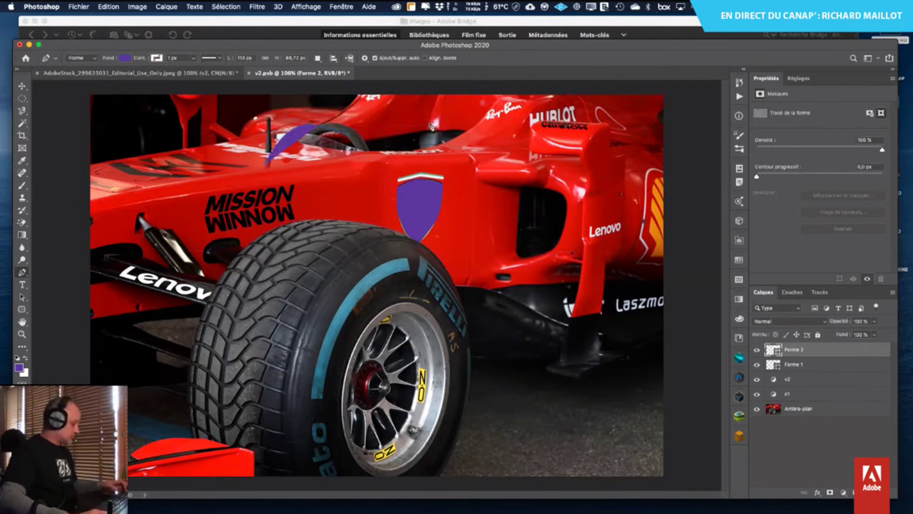
{"action": "key", "text": "super+z"}
{"action": "key", "text": "super+z"}
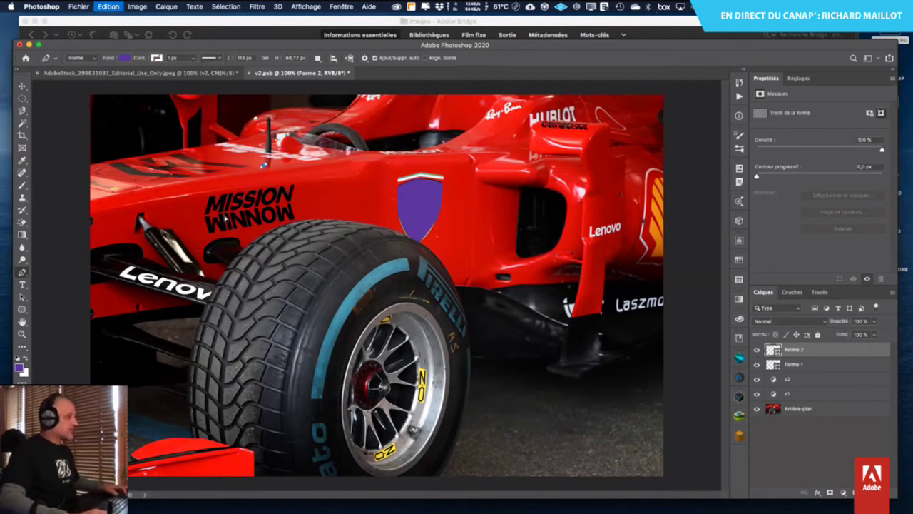
- Rename the shield's shape layer f1 and set its blend mode to Couleur after trying Teinte
{"action": "double_click", "coordinate": [794, 349]}
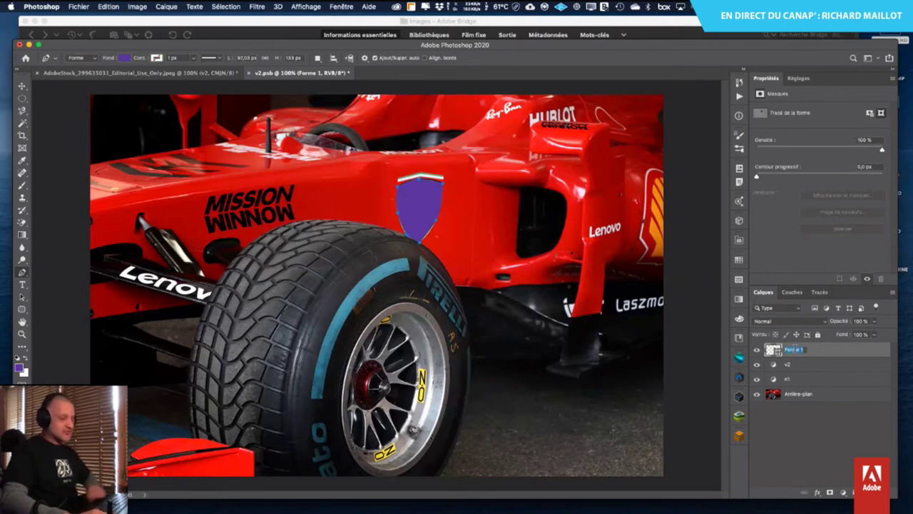
{"action": "type", "text": "f1"}
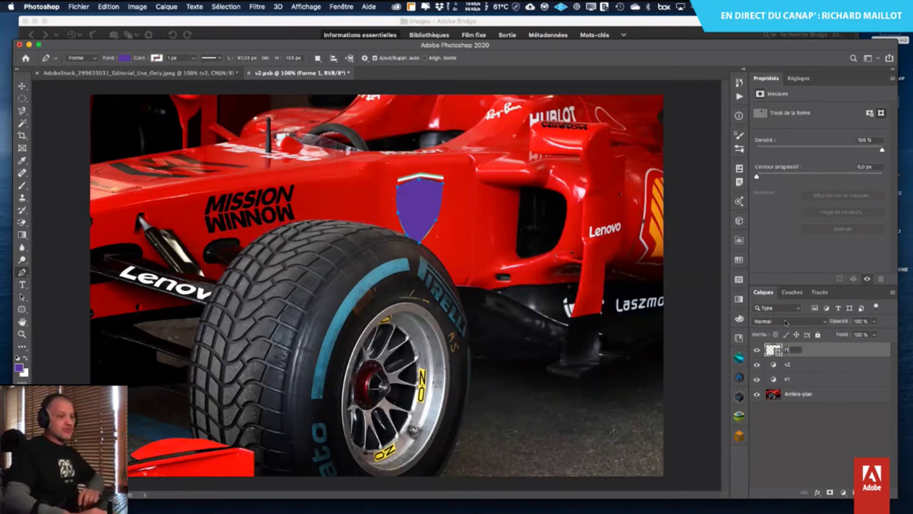
{"action": "key", "text": "Return"}
{"action": "left_click", "coordinate": [785, 322]}
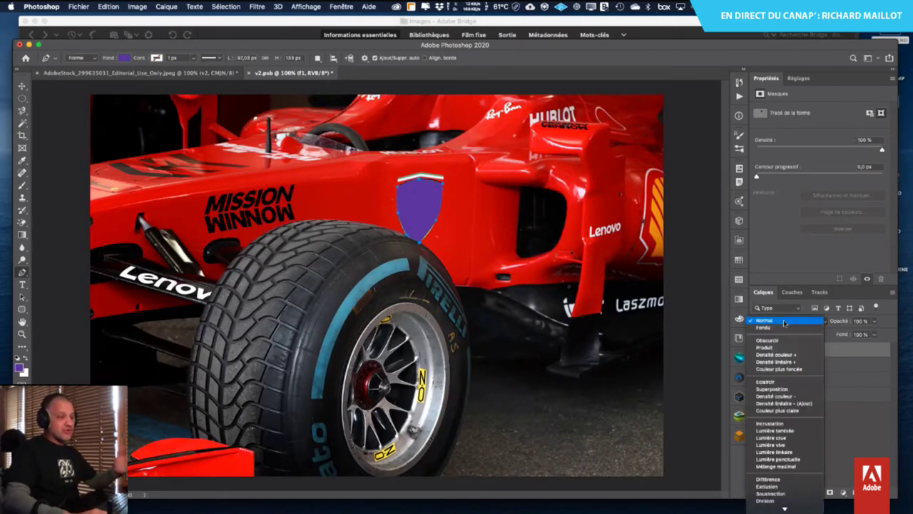
{"action": "left_click", "coordinate": [768, 488]}
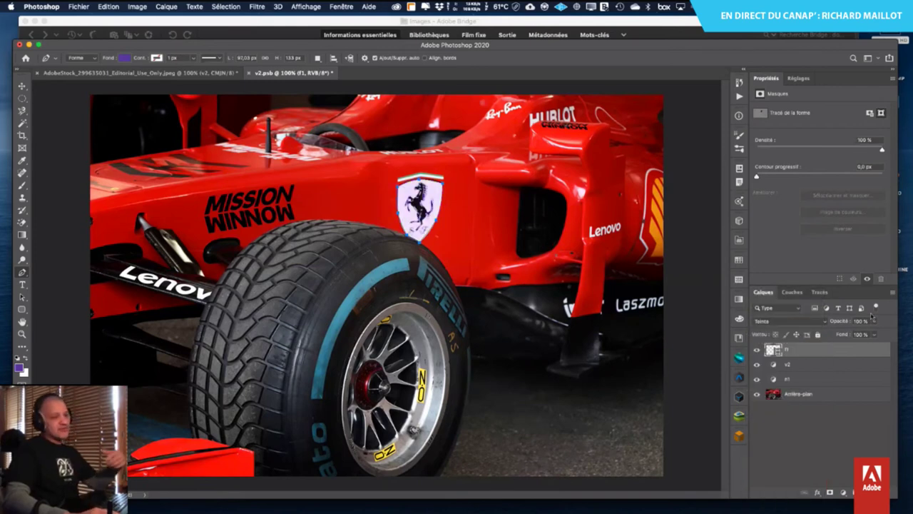
{"action": "left_click", "coordinate": [785, 322]}
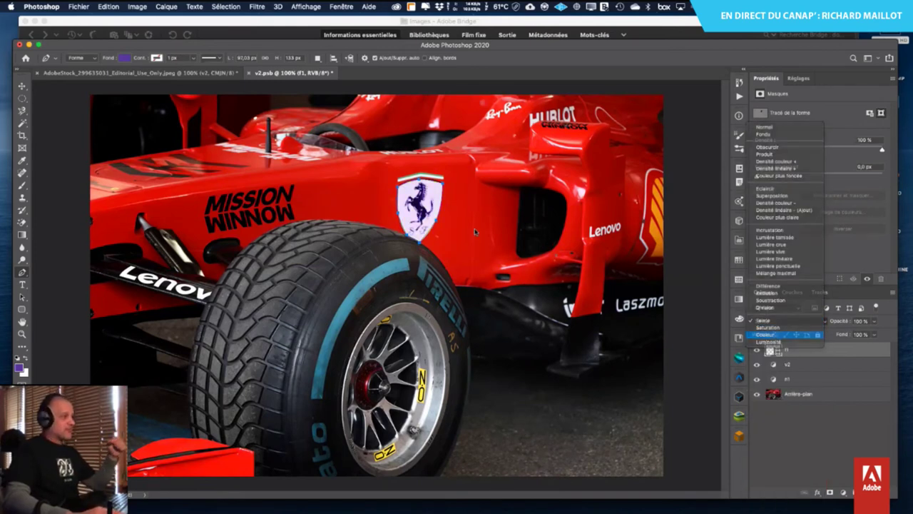
{"action": "left_click", "coordinate": [767, 334]}
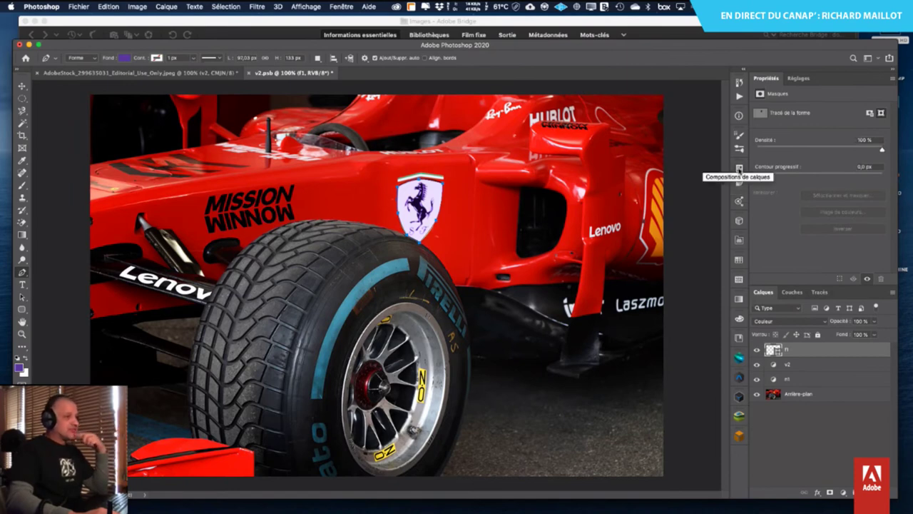
- Create a layer comp named v1 that records visibility, position, appearance and smart object comp selection
{"action": "left_click", "coordinate": [739, 169]}
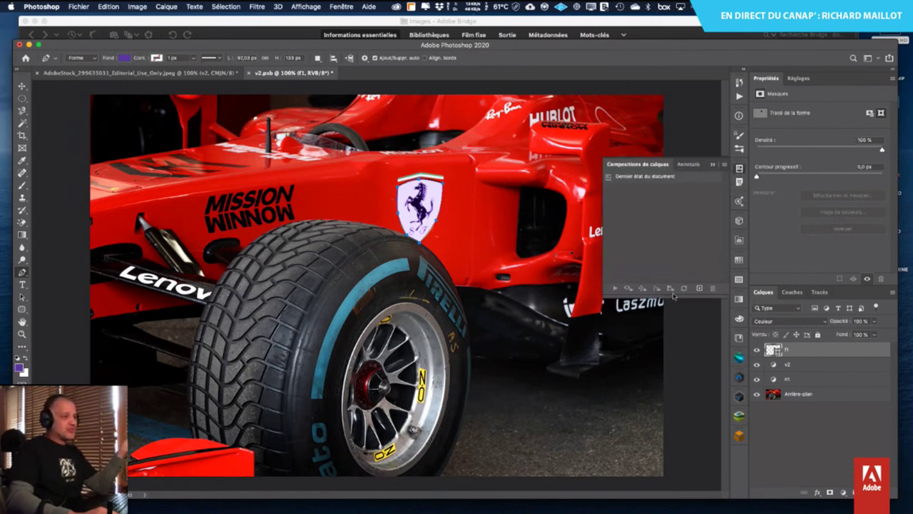
{"action": "left_click", "coordinate": [699, 288]}
{"action": "type", "text": "v1"}
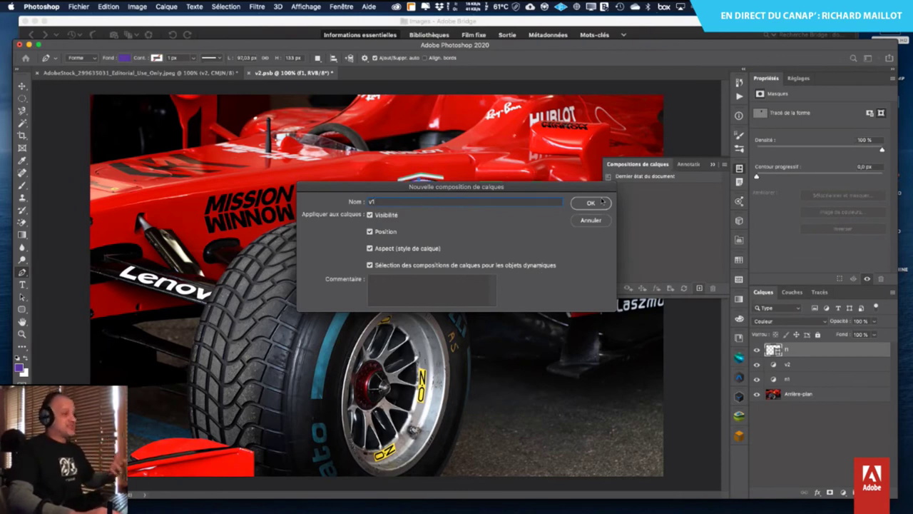
{"action": "key", "text": "Return"}
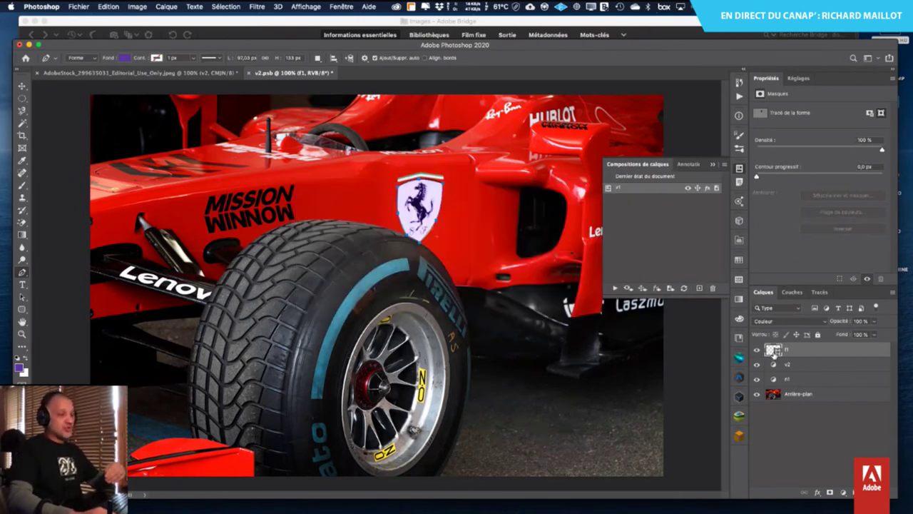
- Add a green colour overlay (Incrustation couleur) in Teinte blend mode at 100% opacity to the f1 layer
{"action": "left_click", "coordinate": [817, 492]}
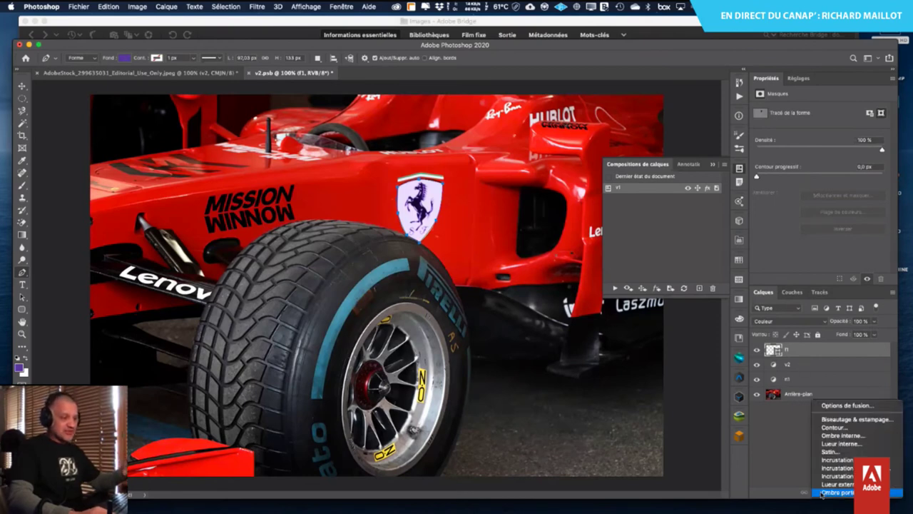
{"action": "left_click", "coordinate": [838, 459]}
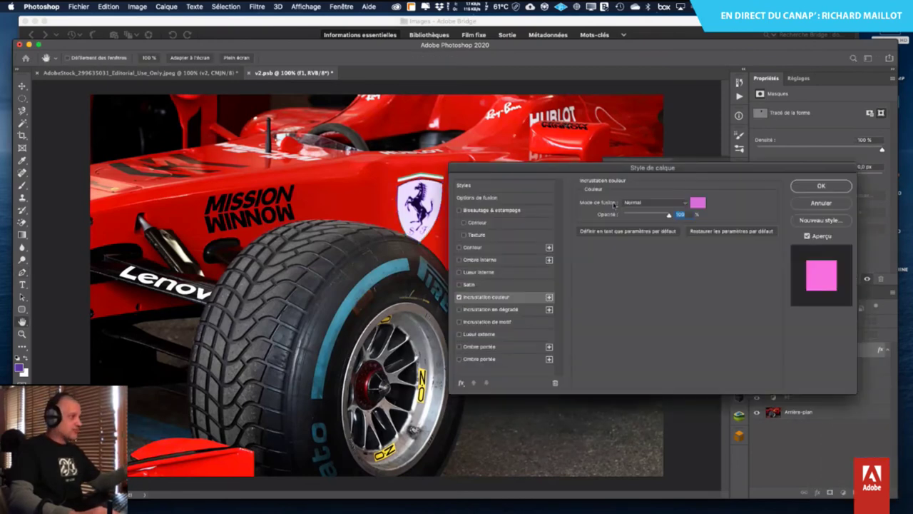
{"action": "left_click", "coordinate": [698, 203]}
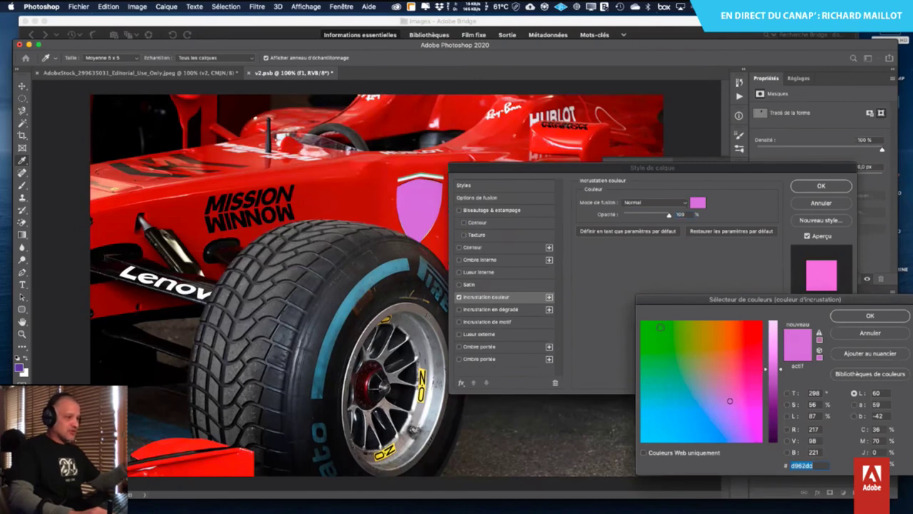
{"action": "left_click", "coordinate": [659, 327]}
{"action": "key", "text": "Return"}
{"action": "left_click", "coordinate": [649, 202]}
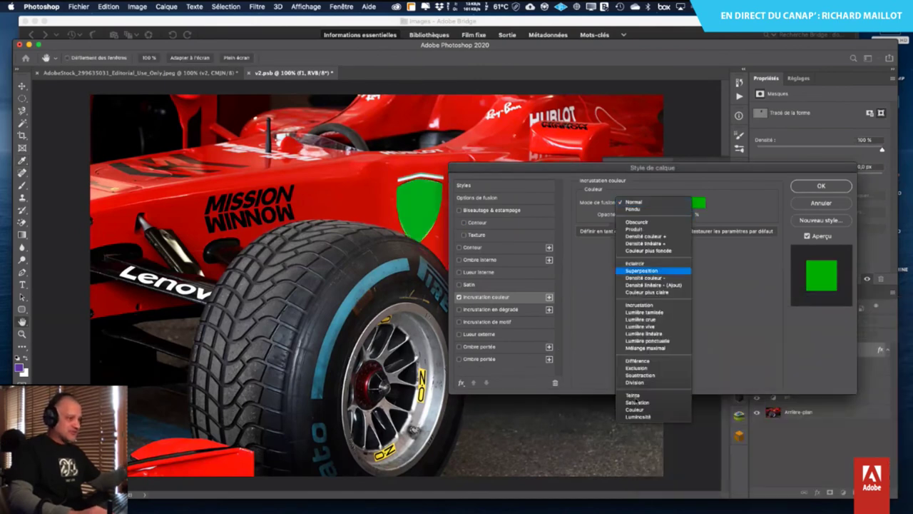
{"action": "key", "text": "Return"}
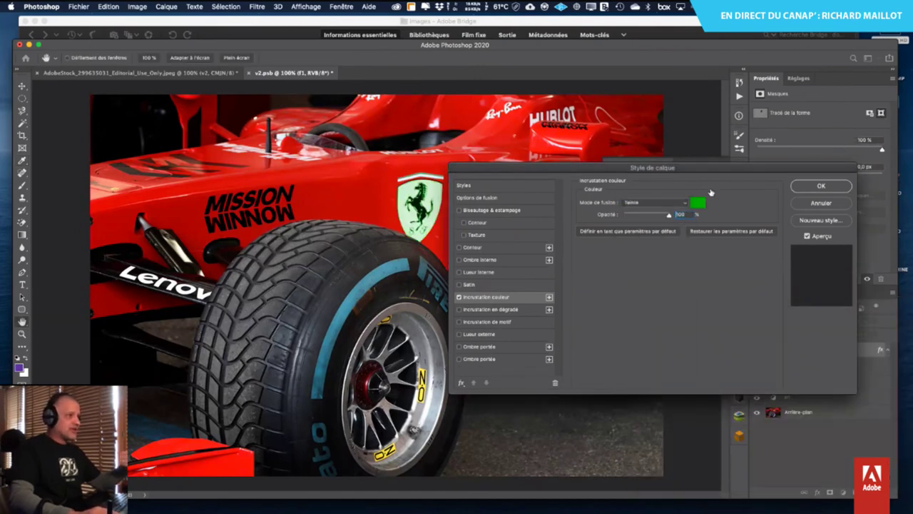
{"action": "left_click", "coordinate": [821, 186]}
- Create a second layer comp named v2 and switch between comps v1 and v2, finishing on v2
{"action": "left_click", "coordinate": [699, 288]}
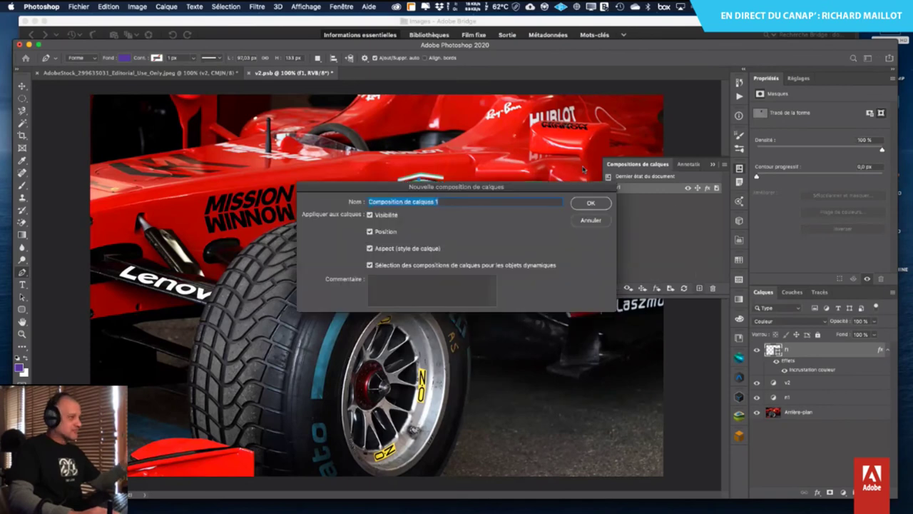
{"action": "type", "text": "v2"}
{"action": "left_click", "coordinate": [587, 202]}
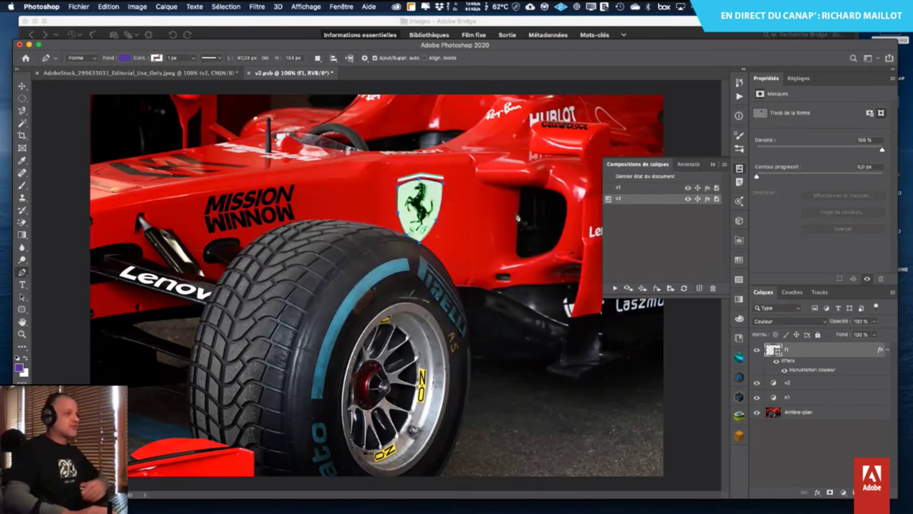
{"action": "left_click", "coordinate": [607, 187]}
{"action": "left_click", "coordinate": [607, 199]}
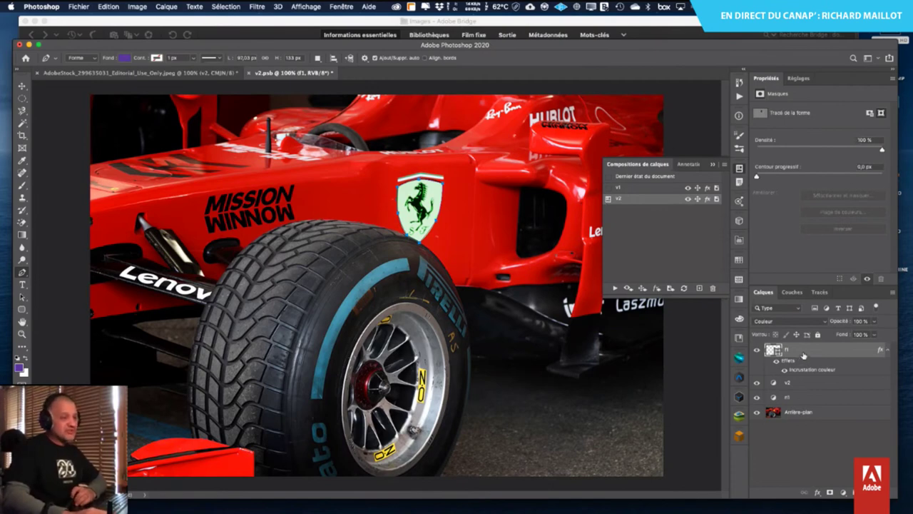
- Delete the f1 shape layer and the two adjustment layers, leaving only the Arrière-plan layer
{"action": "key", "text": "BackSpace"}
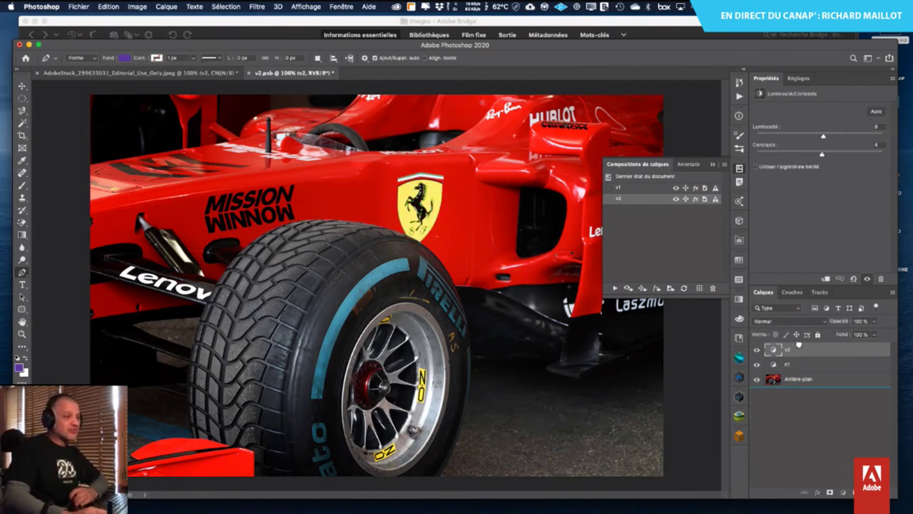
{"action": "double_click", "coordinate": [802, 363]}
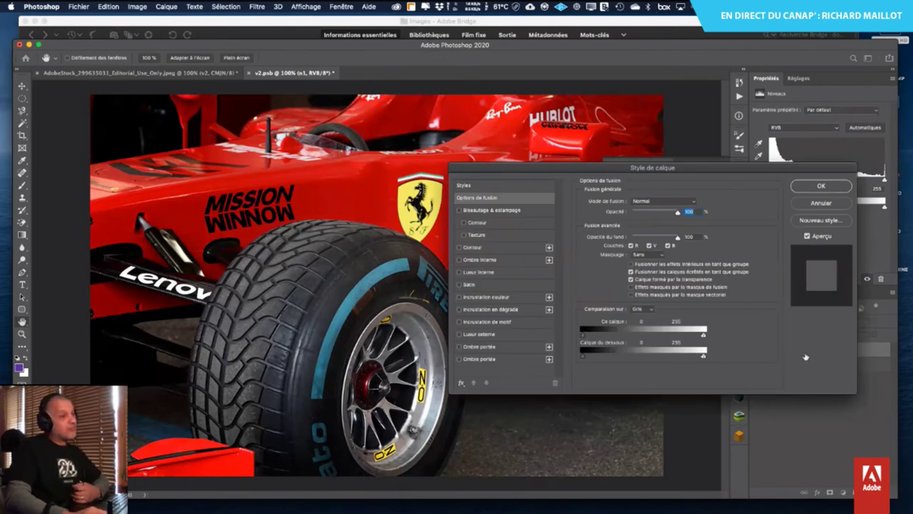
{"action": "key", "text": "Escape"}
{"action": "key", "text": "BackSpace"}
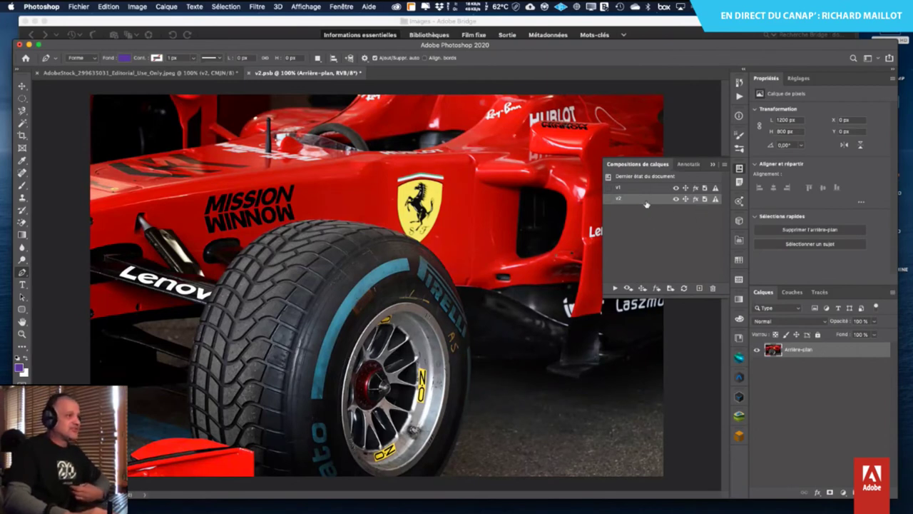
- Delete the layer comps v2 and v1 from the v2.psb document
{"action": "double_click", "coordinate": [618, 199]}
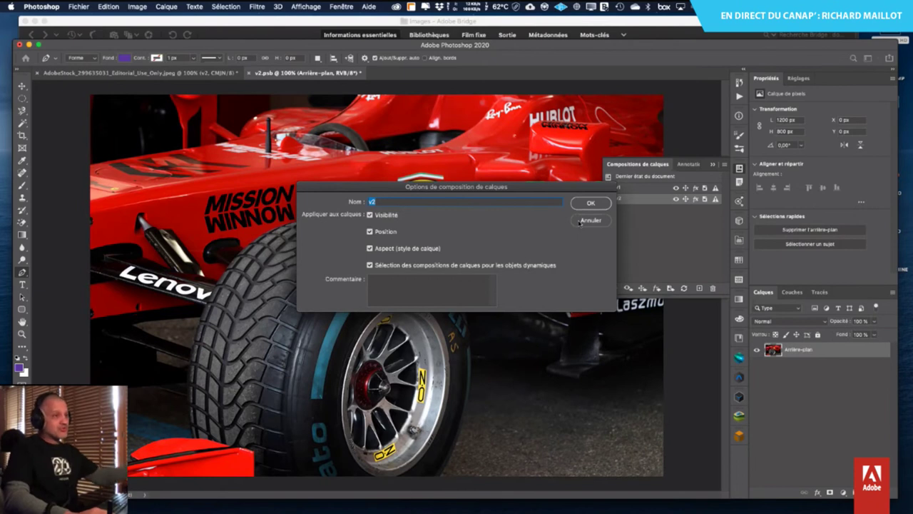
{"action": "key", "text": "Return"}
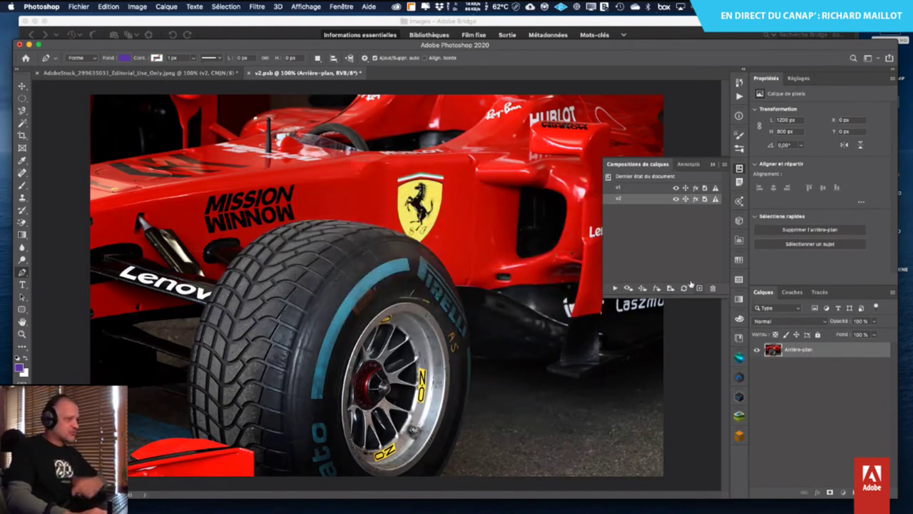
{"action": "left_click", "coordinate": [713, 288]}
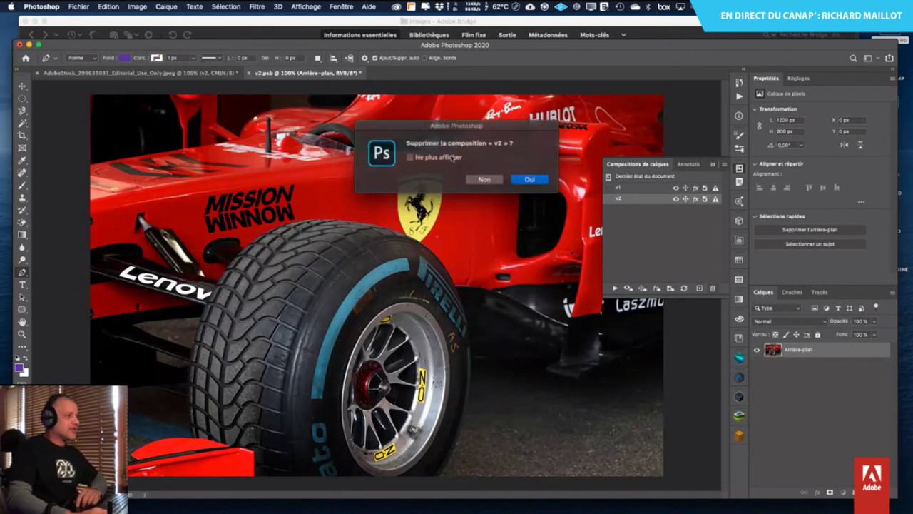
{"action": "key", "text": "Return"}
{"action": "left_click", "coordinate": [656, 188]}
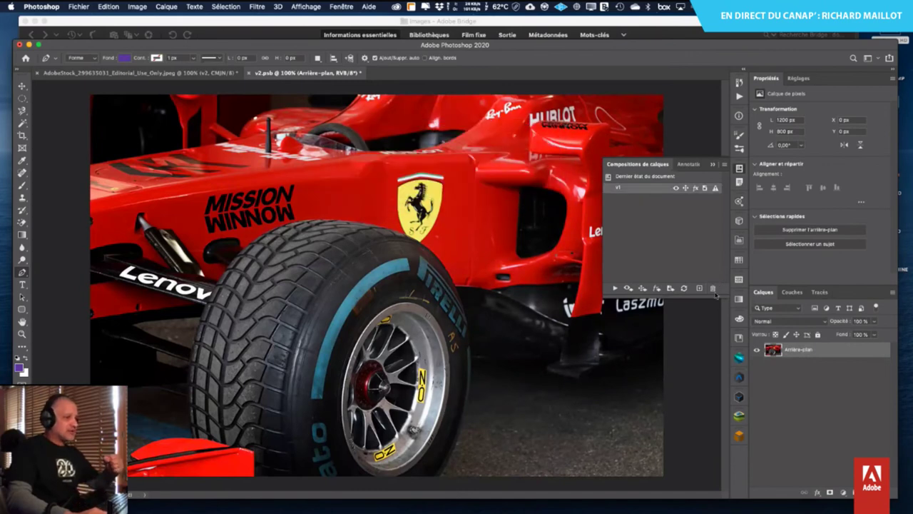
{"action": "left_click", "coordinate": [713, 287]}
{"action": "key", "text": "Return"}
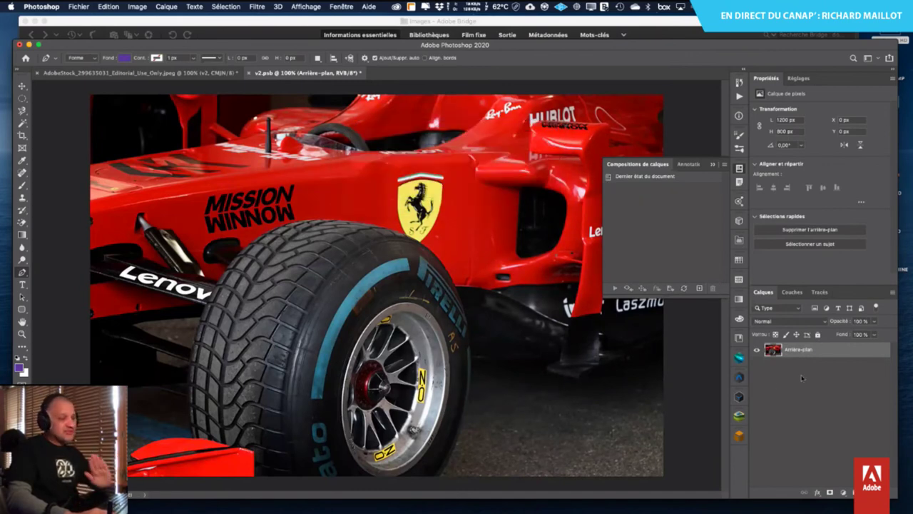
- Close v2.psb and the AdobeStock Ferrari document without saving, and clear the Photoshop and Bridge windows off the desktop
{"action": "left_click", "coordinate": [248, 73]}
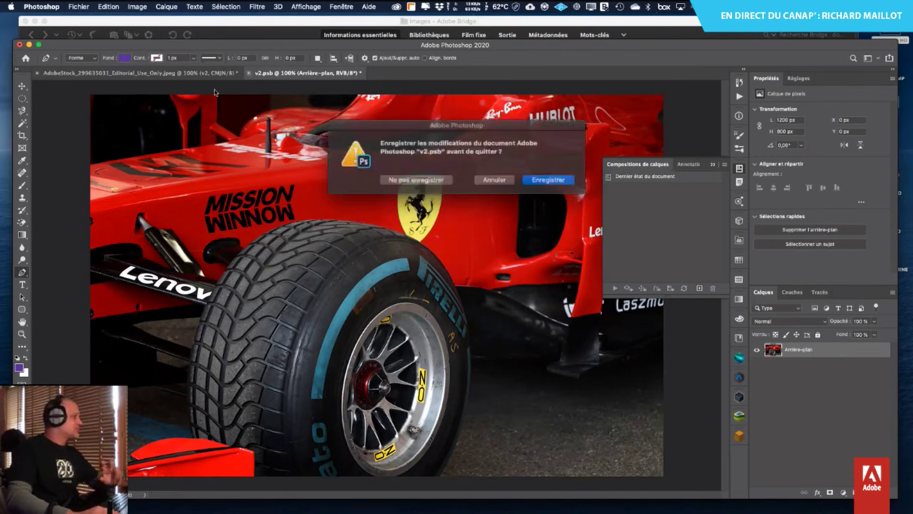
{"action": "key", "text": "super+d"}
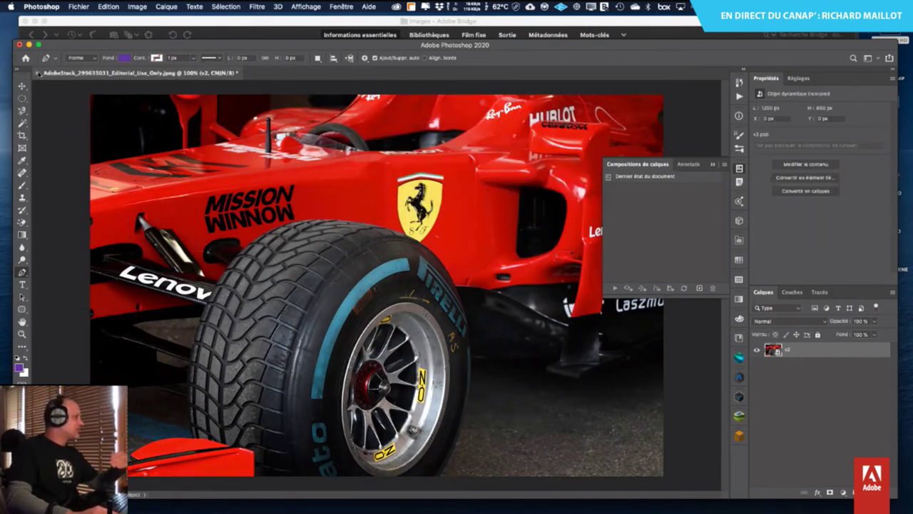
{"action": "key", "text": "super+q"}
{"action": "left_click", "coordinate": [429, 179]}
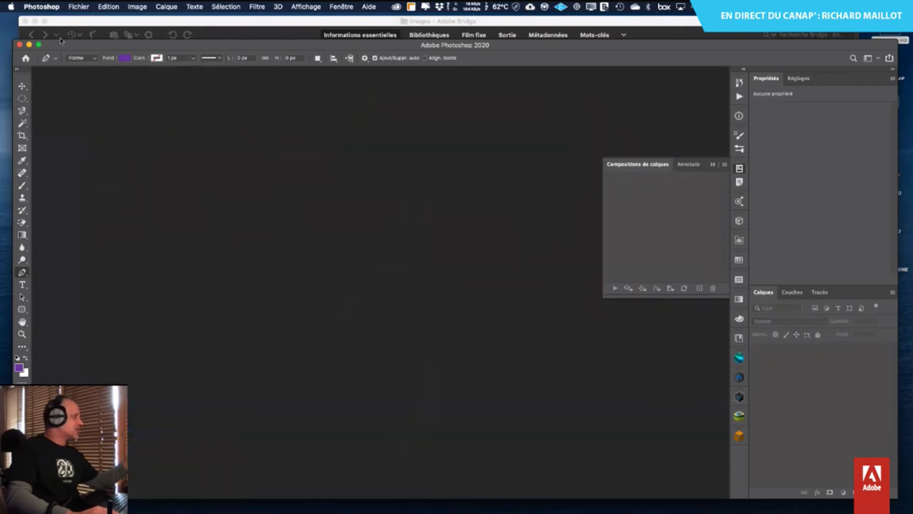
{"action": "left_click", "coordinate": [28, 45]}
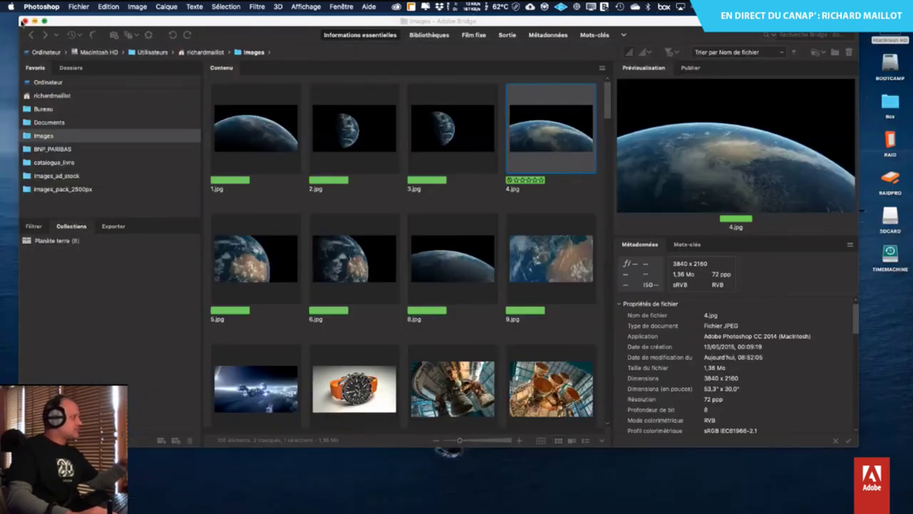
{"action": "left_click", "coordinate": [33, 23]}
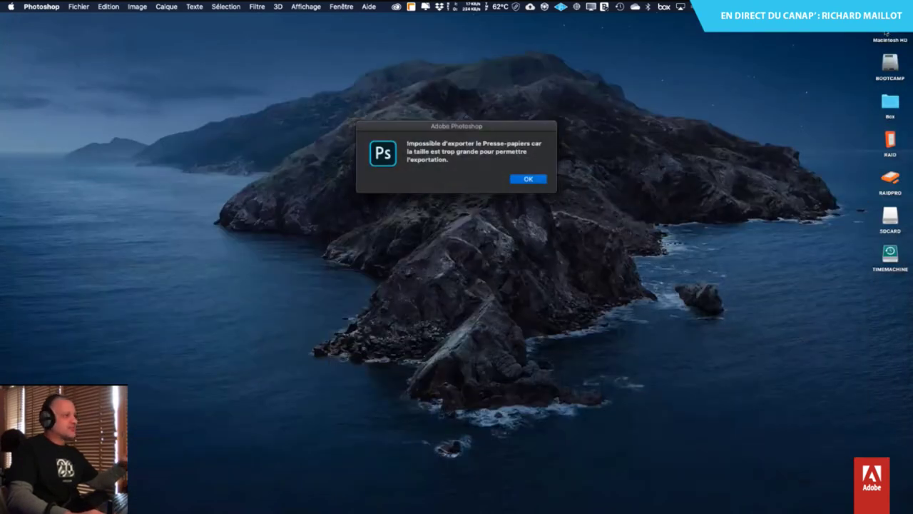
{"action": "left_click", "coordinate": [527, 179]}
- Open structure_psd_ipad.psd from Creative Cloud Files/images_ad_stock in Finder, assigning the working RGB profile Adobe RGB (1998)
{"action": "double_click", "coordinate": [890, 38]}
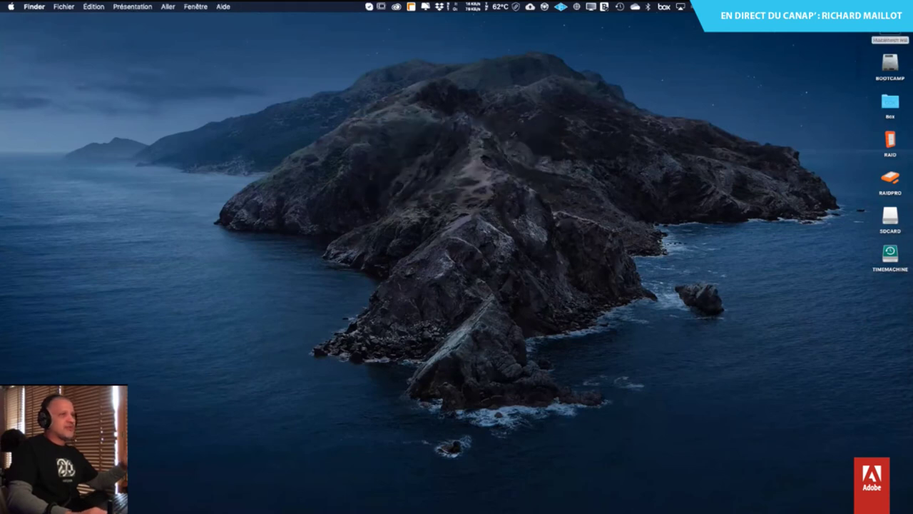
{"action": "left_click", "coordinate": [156, 254]}
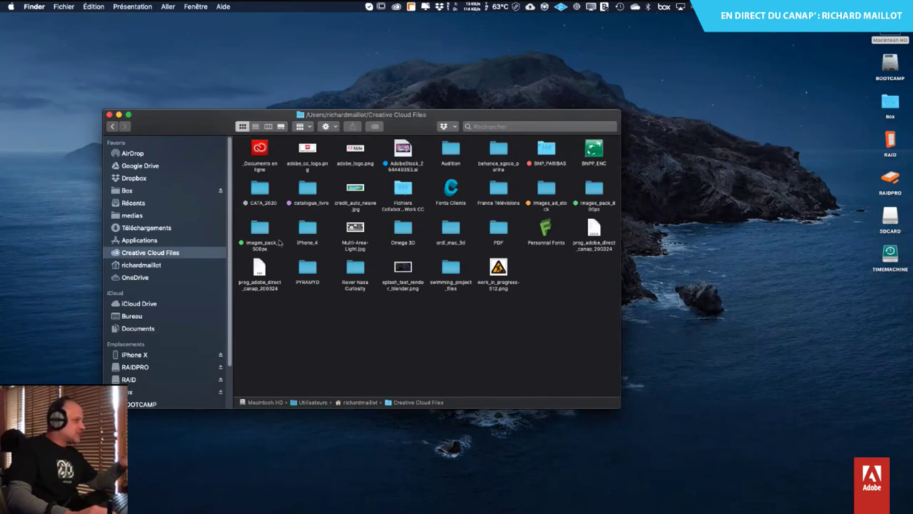
{"action": "double_click", "coordinate": [550, 188]}
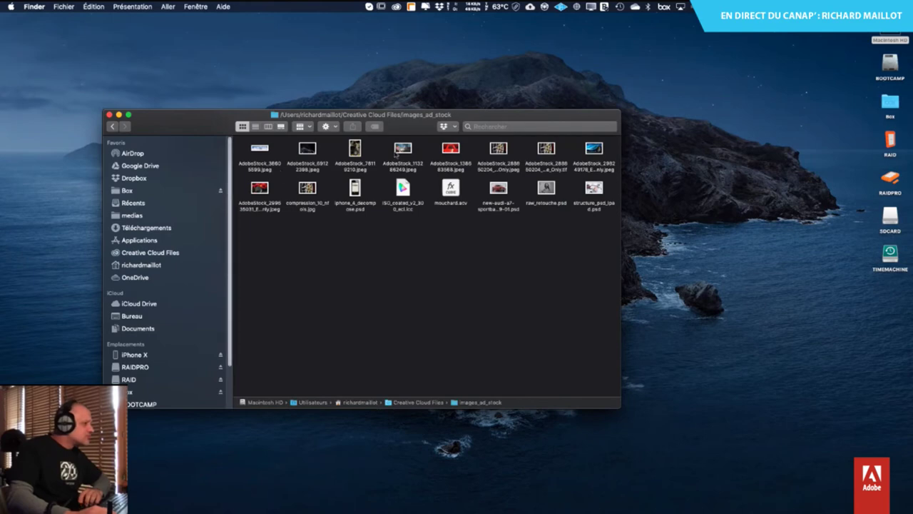
{"action": "double_click", "coordinate": [596, 191]}
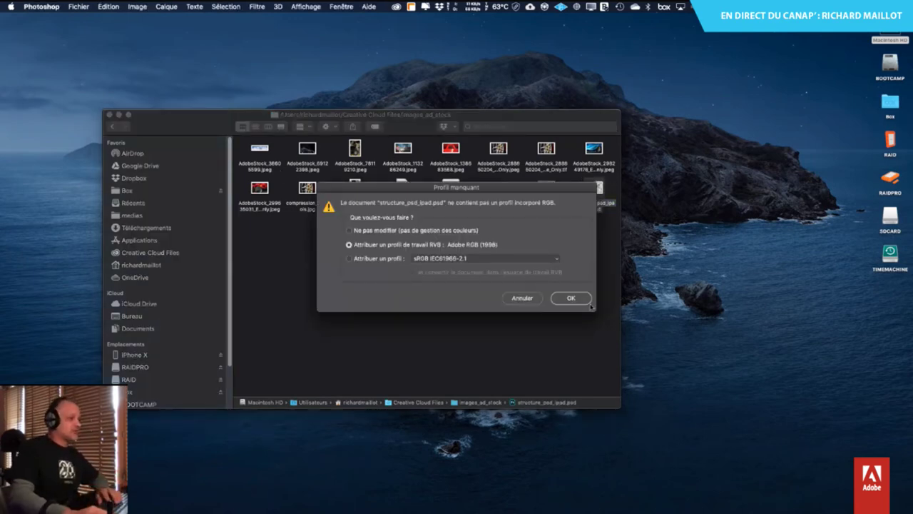
{"action": "left_click", "coordinate": [573, 299]}
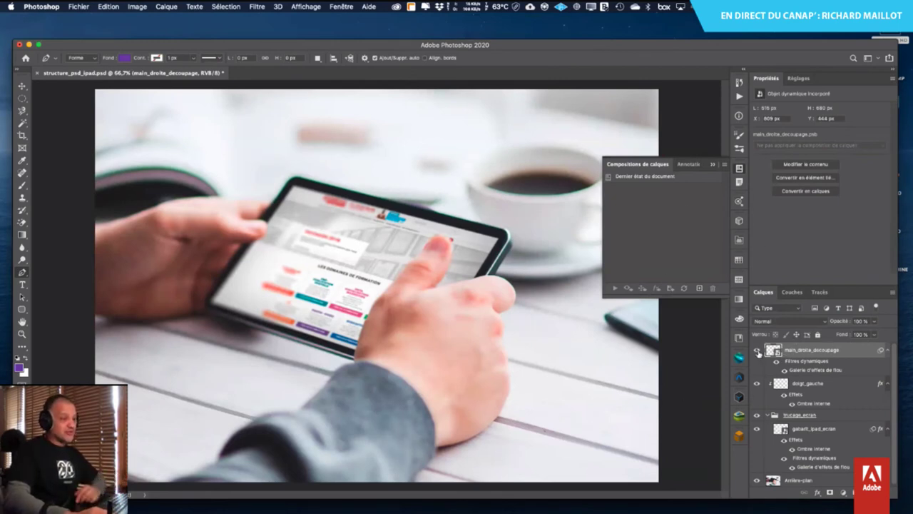
- Toggle the visibility of doigt_gauche, trucage_ecran and gabarit_ipad_ecran to examine what each contributes to the tablet composite
{"action": "left_click", "coordinate": [757, 383]}
{"action": "left_click", "coordinate": [757, 383]}
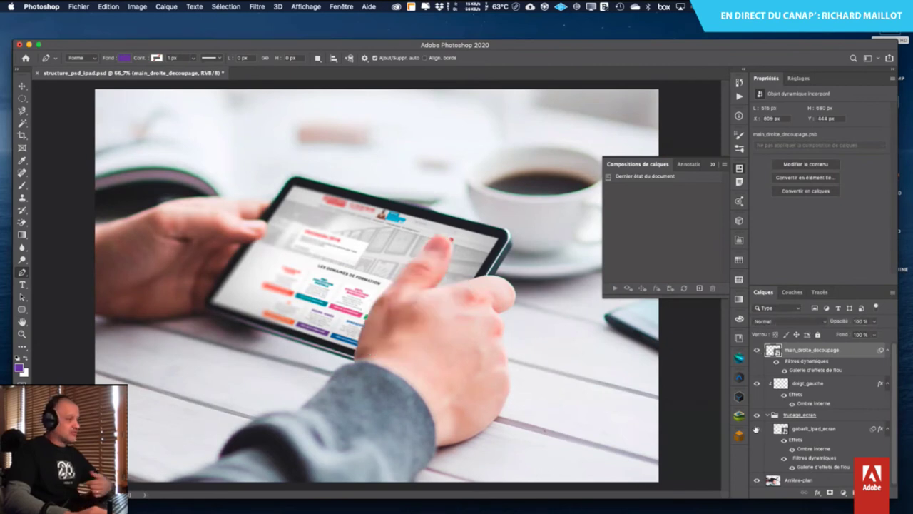
{"action": "left_click", "coordinate": [757, 415]}
{"action": "left_click", "coordinate": [757, 415]}
{"action": "left_click", "coordinate": [757, 429]}
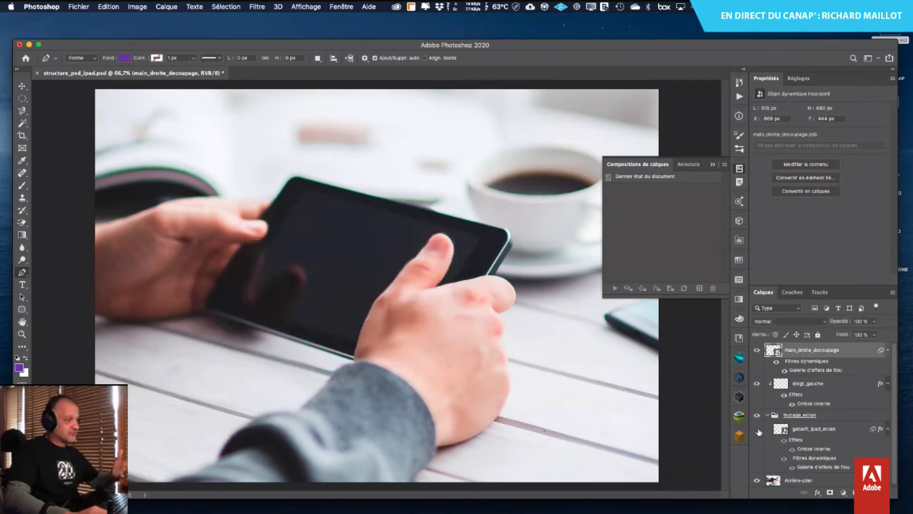
{"action": "left_click", "coordinate": [758, 429]}
{"action": "left_click", "coordinate": [757, 383]}
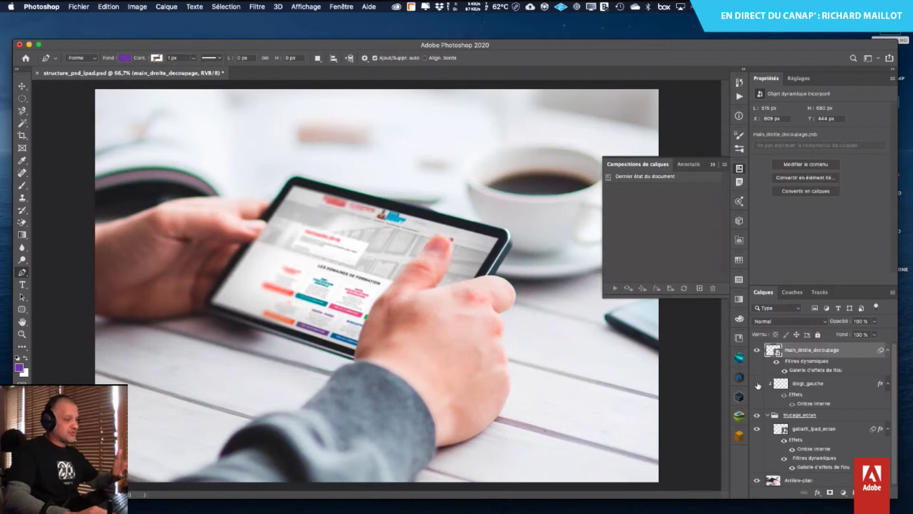
{"action": "left_click", "coordinate": [757, 383]}
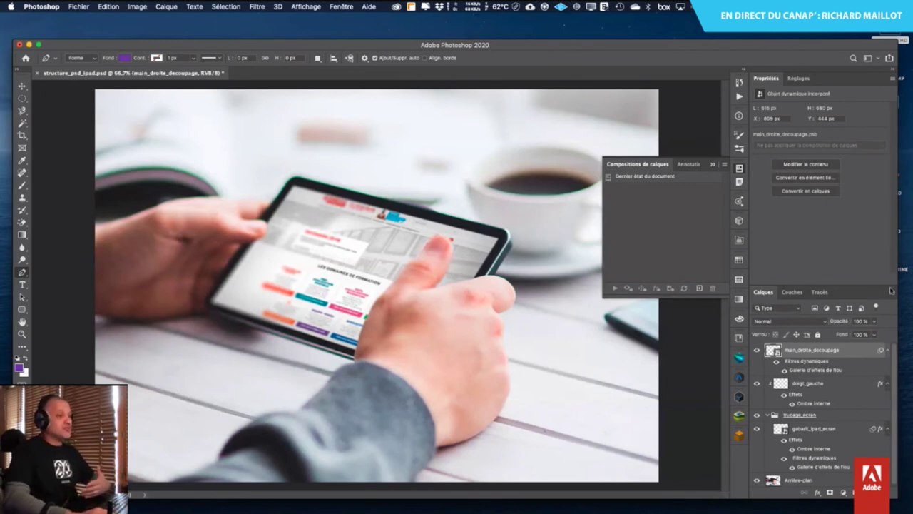
- Set the layer thumbnails to show layer bounds (Limites du calque) and check main_droite_decoupage by toggling its visibility
{"action": "left_click", "coordinate": [891, 291]}
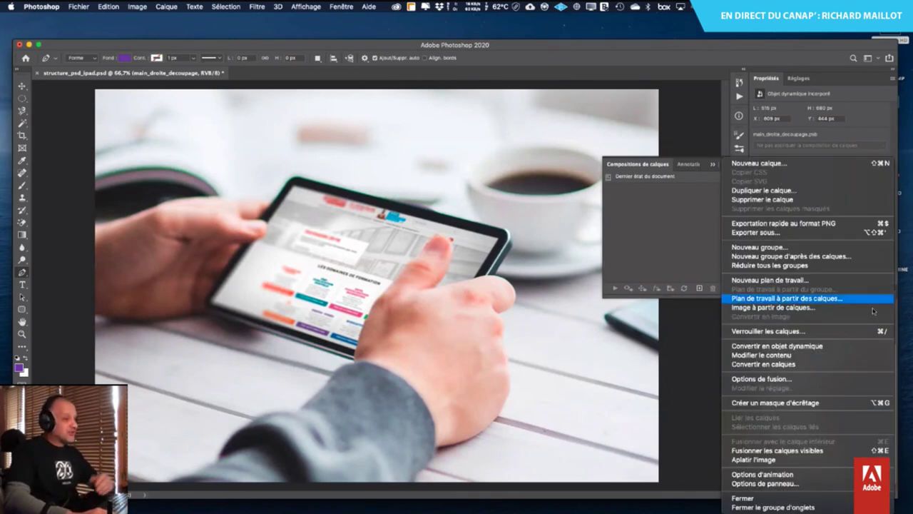
{"action": "left_click", "coordinate": [768, 485]}
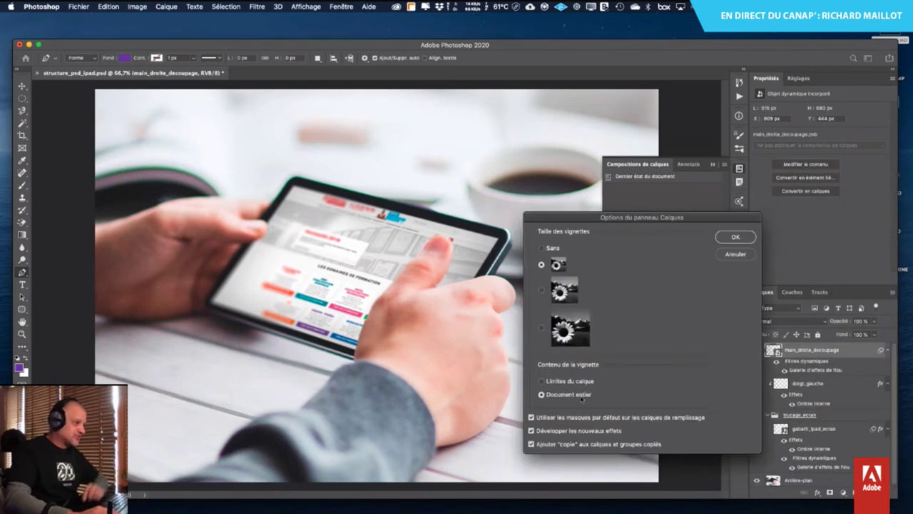
{"action": "left_click", "coordinate": [547, 383]}
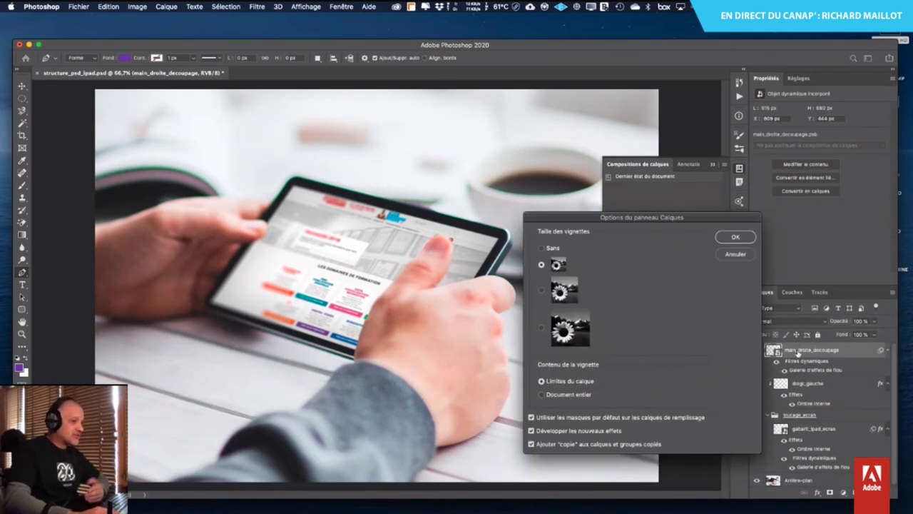
{"action": "key", "text": "Return"}
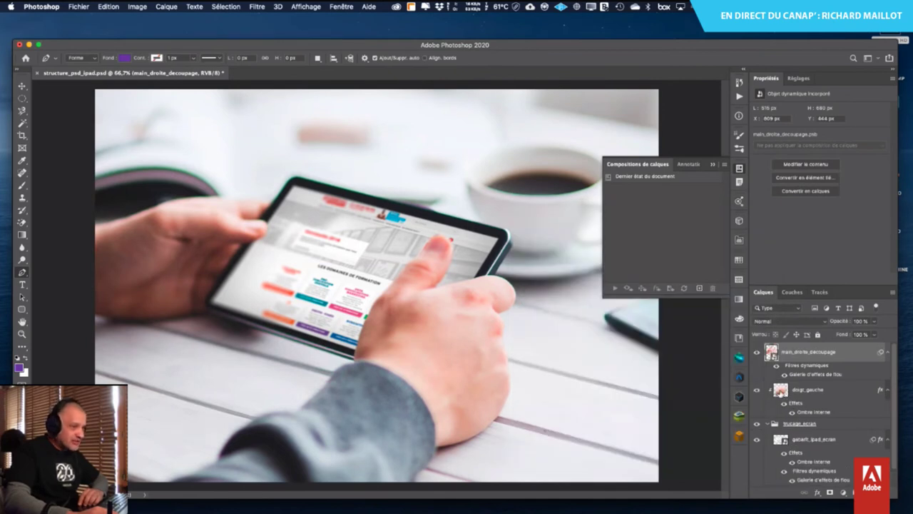
{"action": "left_click", "coordinate": [757, 352]}
{"action": "left_click", "coordinate": [757, 352]}
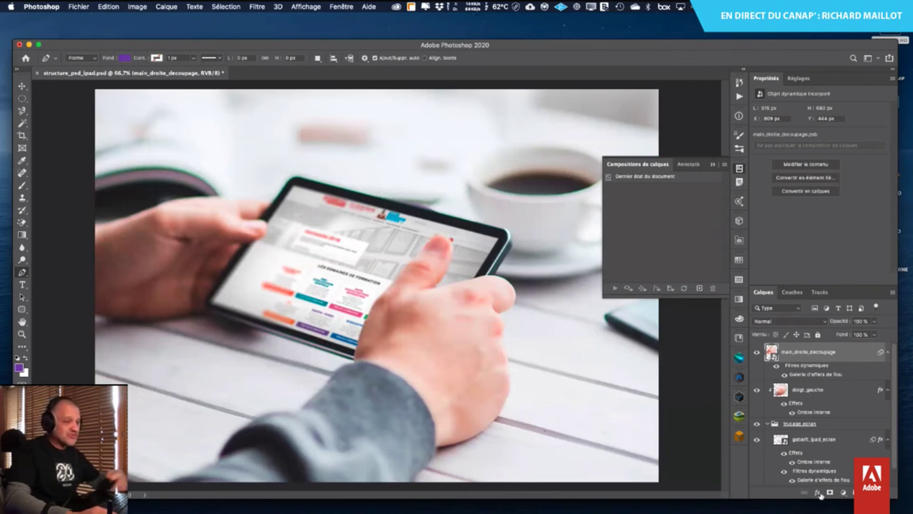
{"action": "scroll", "coordinate": [896, 400], "scroll_direction": "down", "scroll_amount": 1}
{"action": "scroll", "coordinate": [897, 421], "scroll_direction": "up", "scroll_amount": 1}
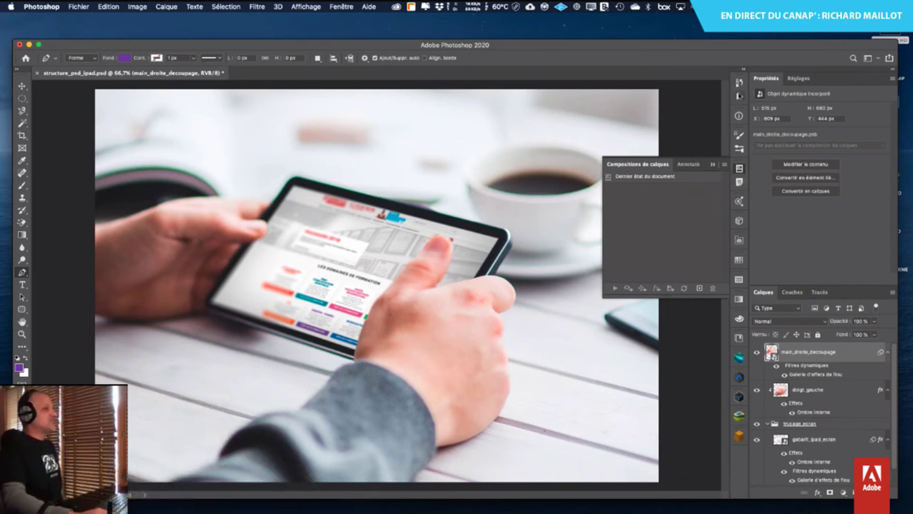
- Display the list of recorded actions and close the structure_psd_ipad.psd document
{"action": "left_click", "coordinate": [739, 97]}
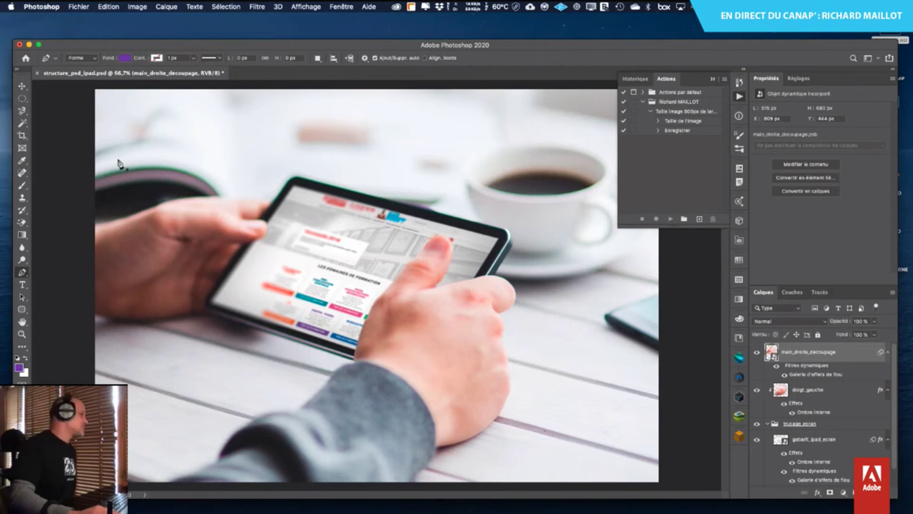
{"action": "left_click", "coordinate": [19, 44]}
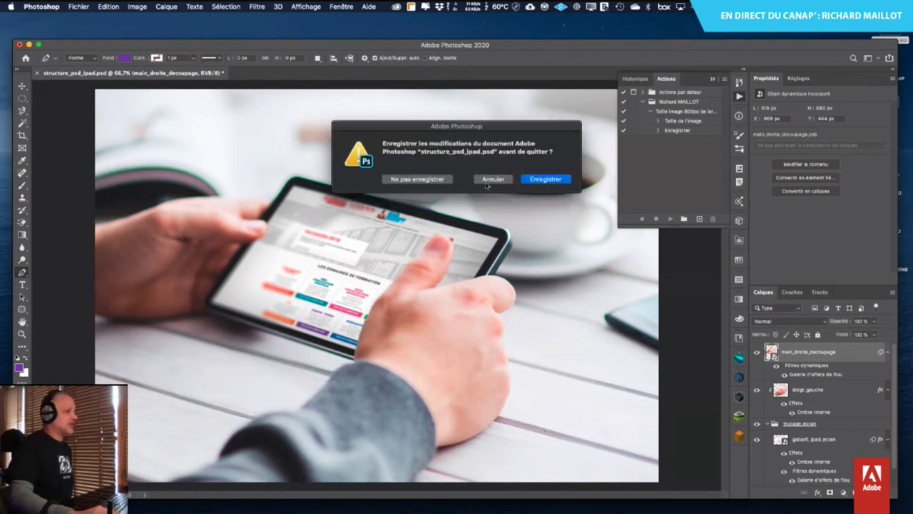
{"action": "key", "text": "Return"}
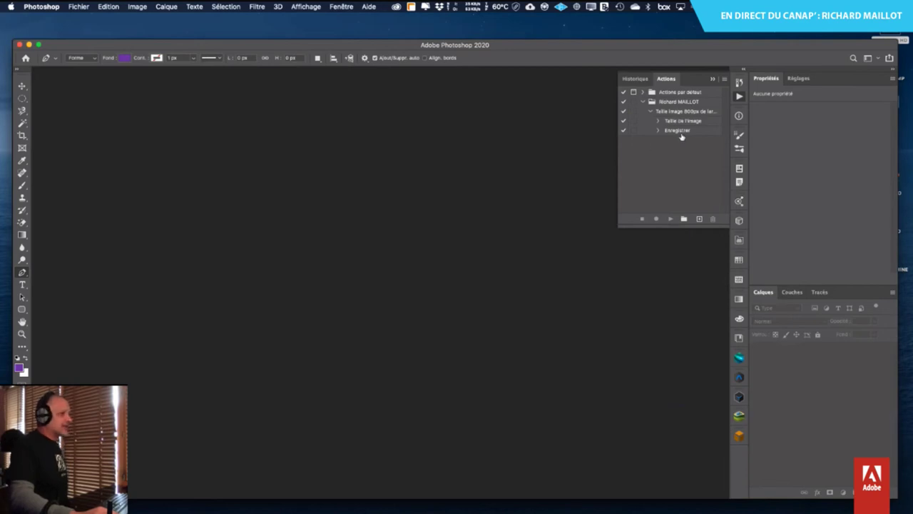
- Examine the settings of the Taille de l'image and Enregistrer commands in the 800px-width image size action
{"action": "left_click", "coordinate": [672, 113]}
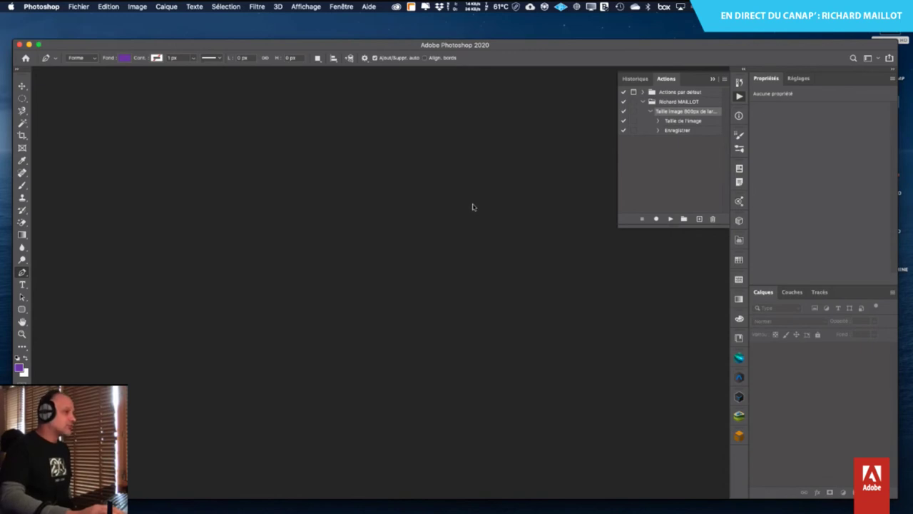
{"action": "left_click", "coordinate": [658, 121]}
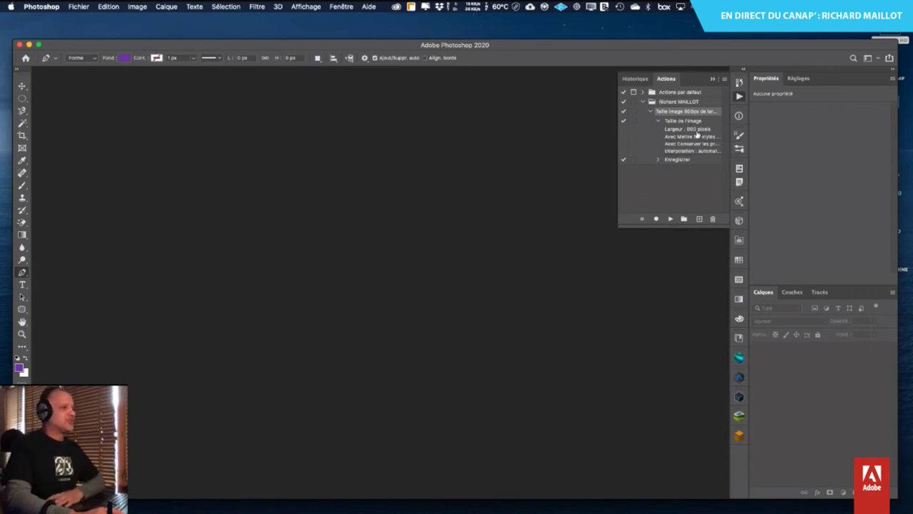
{"action": "left_click", "coordinate": [658, 160]}
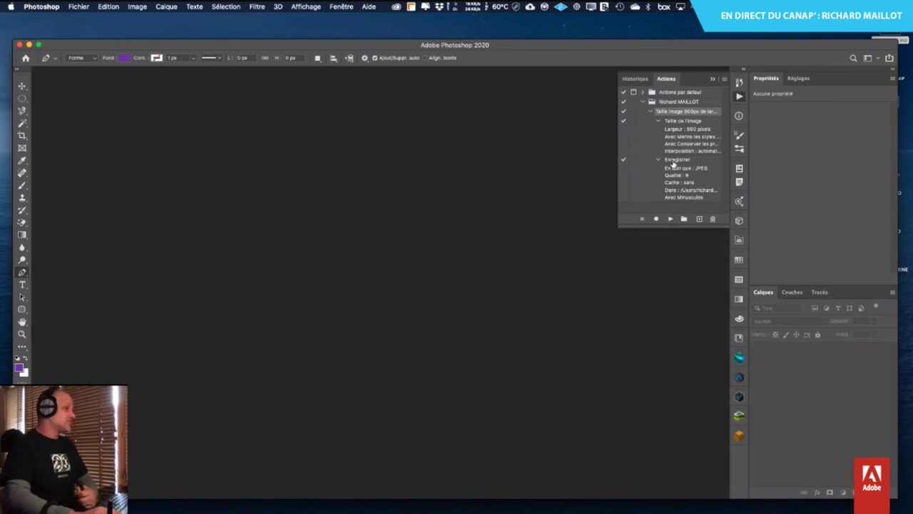
{"action": "left_click", "coordinate": [668, 79]}
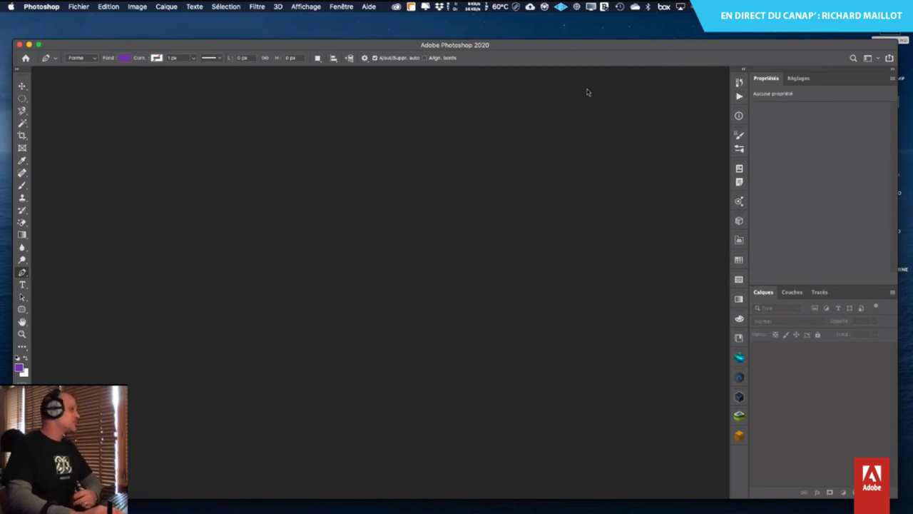
- Start a batch process (Traitement par lots) using the images_pack_2500px folder in Creative Cloud Files as the source
{"action": "left_click", "coordinate": [73, 8]}
{"action": "mouse_move", "coordinate": [119, 226]}
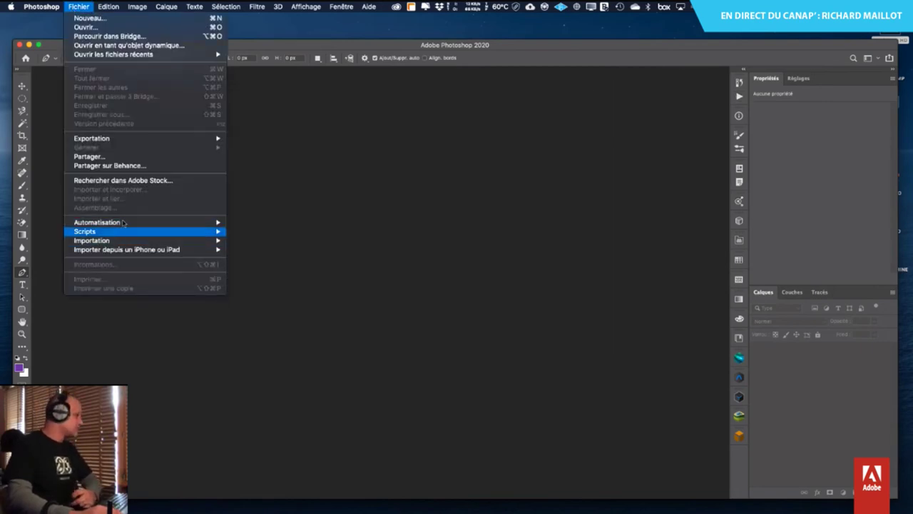
{"action": "left_click", "coordinate": [287, 224]}
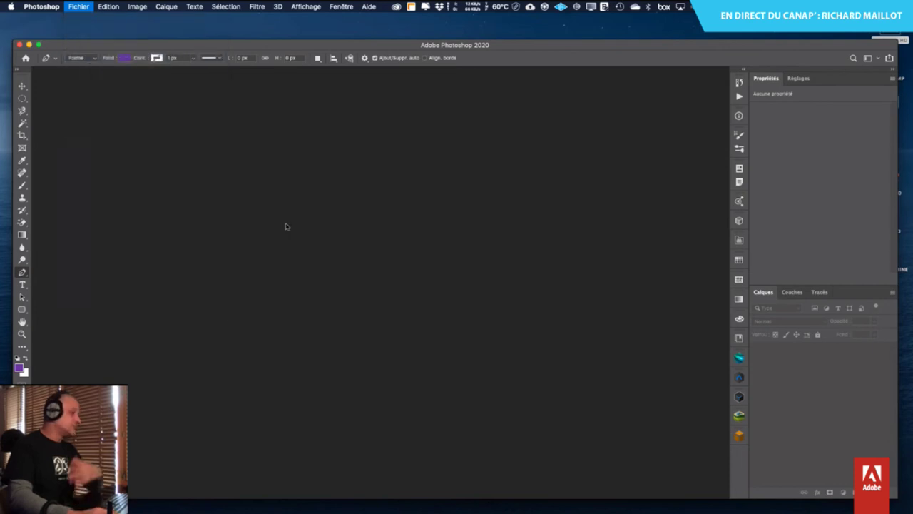
{"action": "left_click_drag", "start_coordinate": [321, 227], "coordinate": [339, 159]}
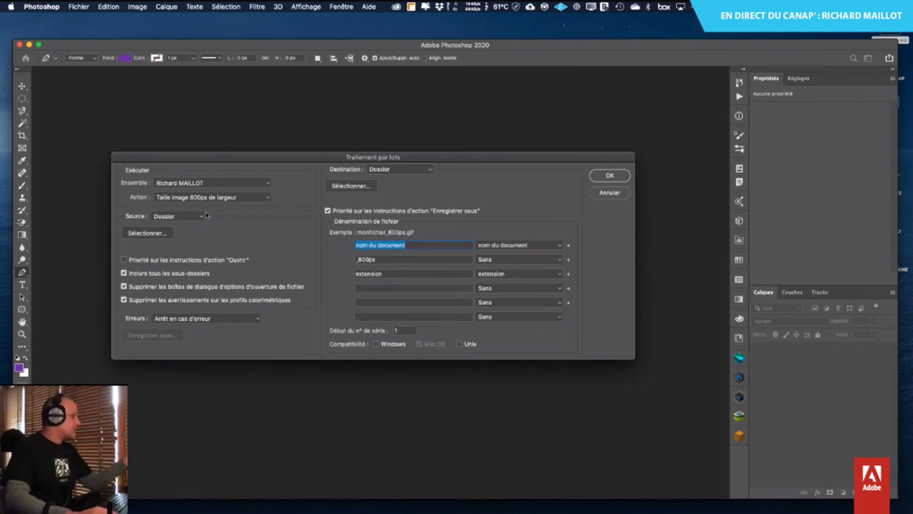
{"action": "left_click", "coordinate": [146, 234]}
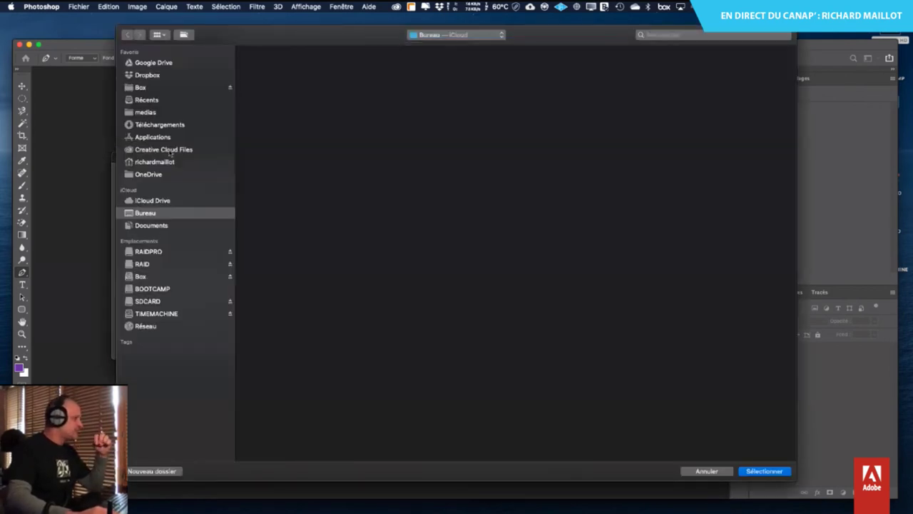
{"action": "left_click", "coordinate": [171, 150]}
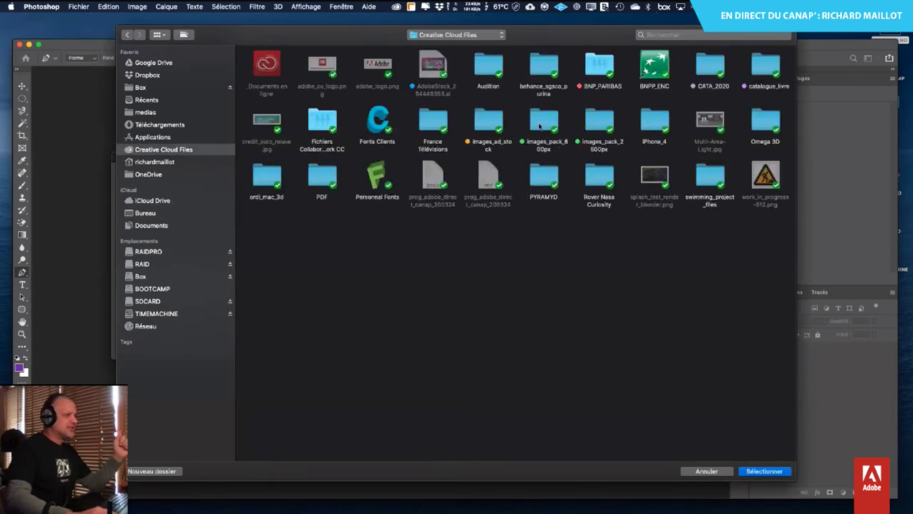
{"action": "left_click", "coordinate": [604, 126]}
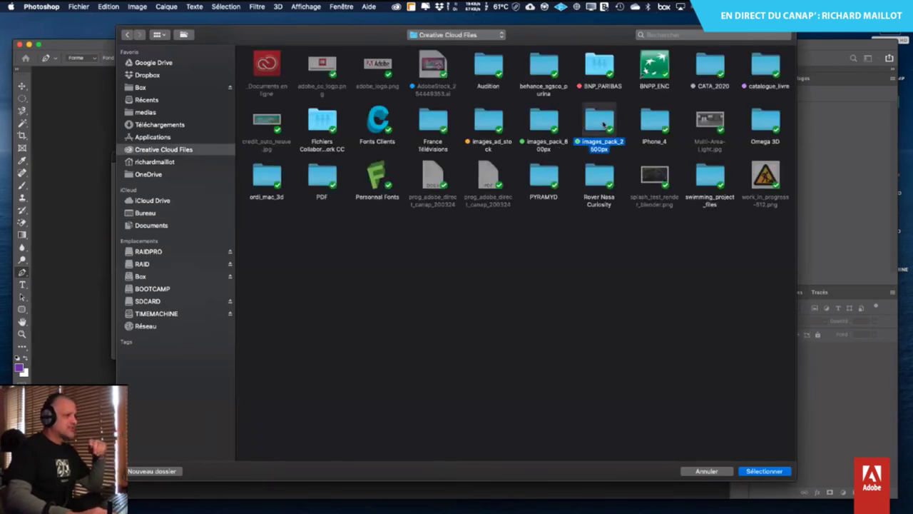
{"action": "left_click", "coordinate": [757, 470]}
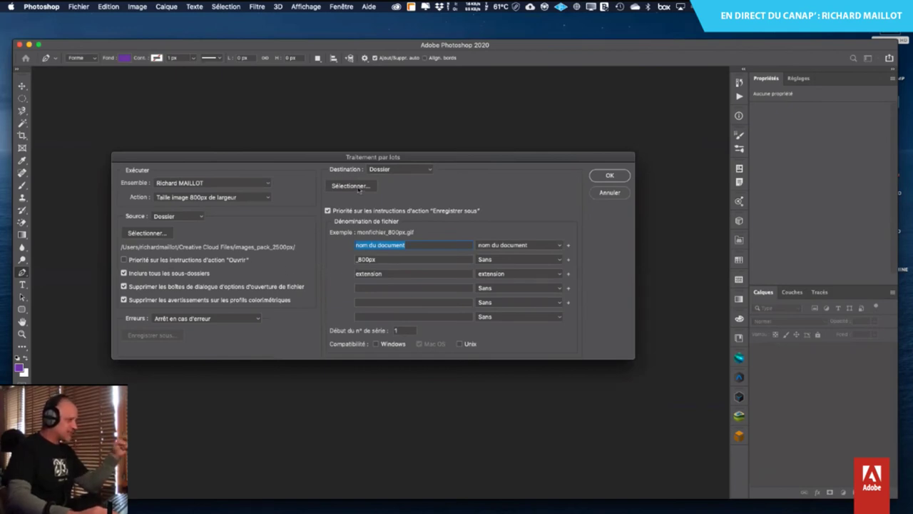
- Choose the images_pack_800px folder in Creative Cloud Files as the batch destination and run the batch
{"action": "left_click", "coordinate": [358, 188]}
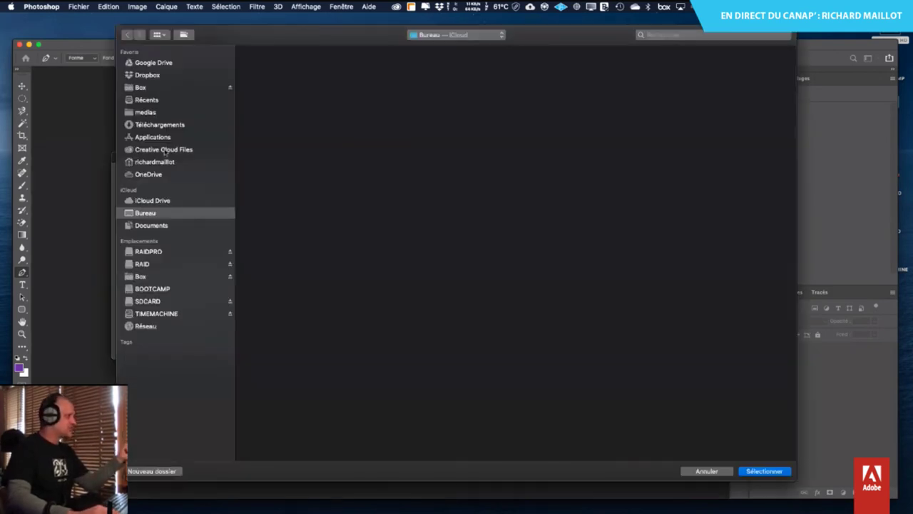
{"action": "left_click", "coordinate": [165, 150]}
{"action": "left_click", "coordinate": [542, 123]}
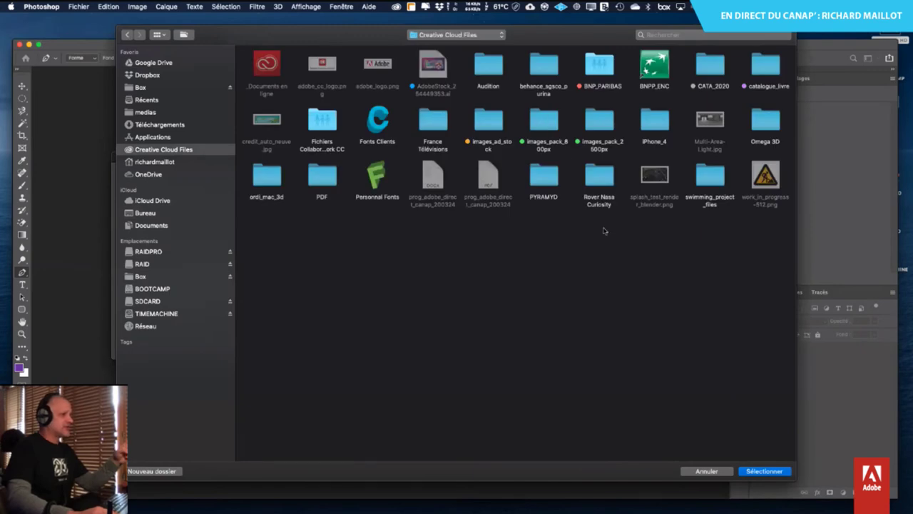
{"action": "left_click", "coordinate": [771, 472]}
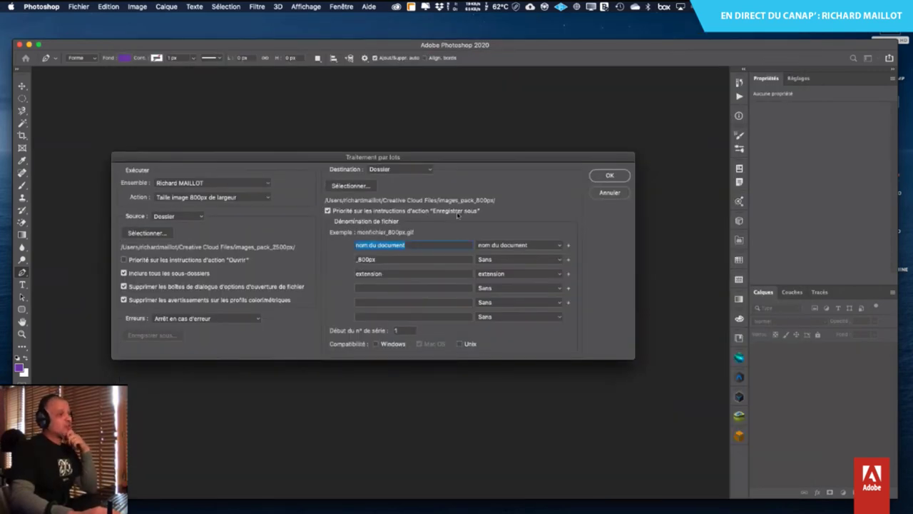
{"action": "left_click", "coordinate": [739, 97]}
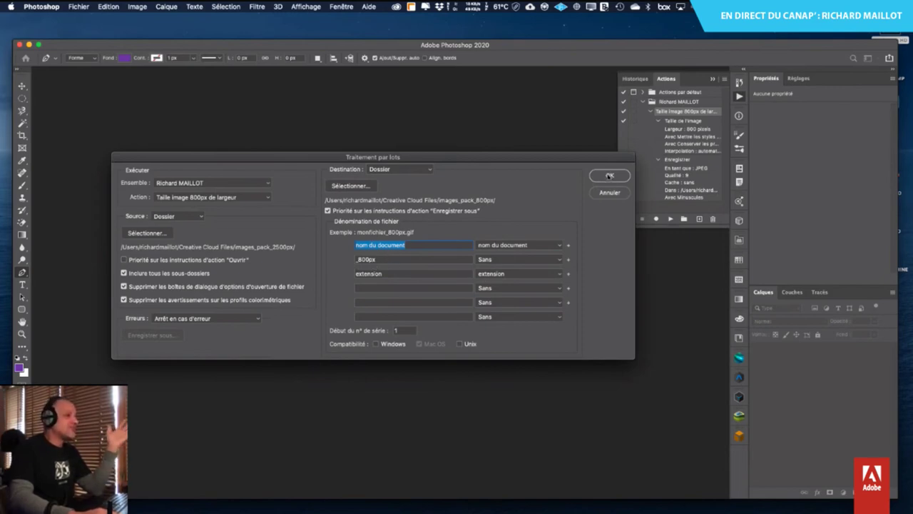
{"action": "left_click", "coordinate": [610, 176]}
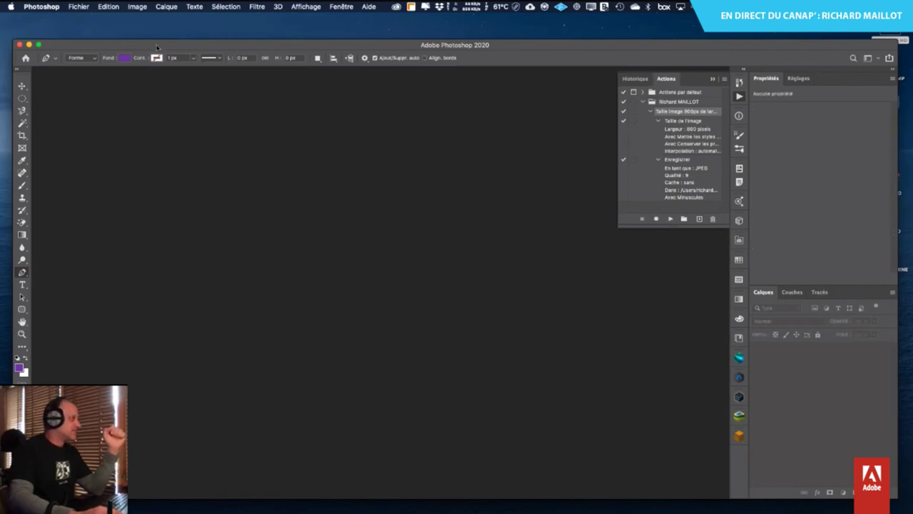
- Switch to Finder and browse Creative Cloud Files to examine the resized images in the images_pack_800px folder
{"action": "left_click_drag", "start_coordinate": [159, 44], "coordinate": [147, 29]}
{"action": "double_click", "coordinate": [906, 34]}
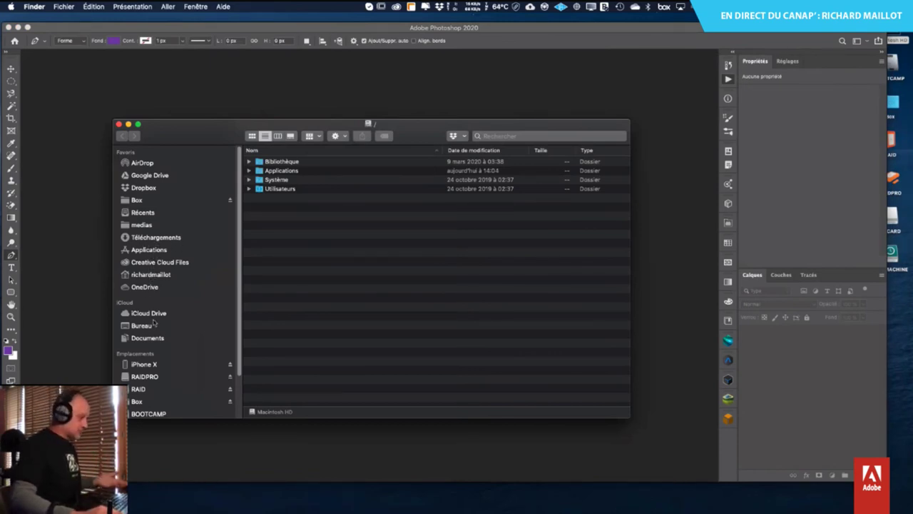
{"action": "left_click", "coordinate": [160, 262]}
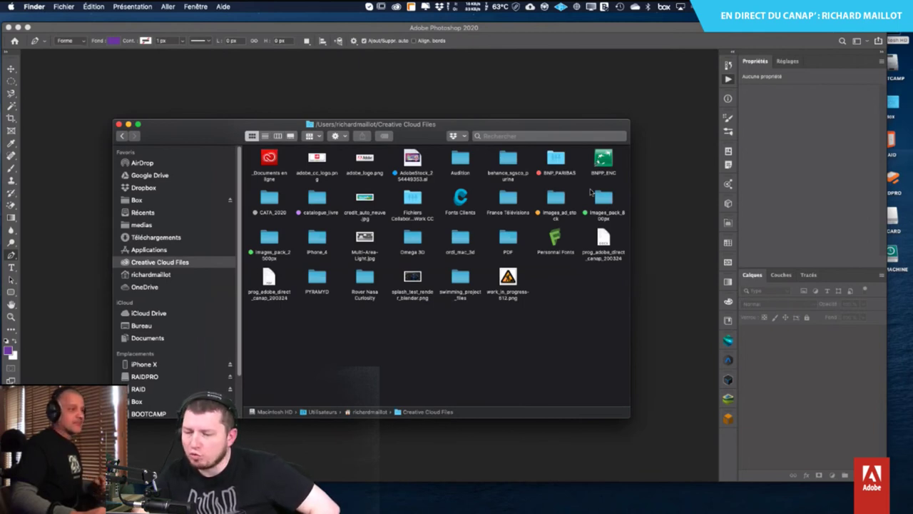
{"action": "left_click_drag", "start_coordinate": [554, 128], "coordinate": [542, 113]}
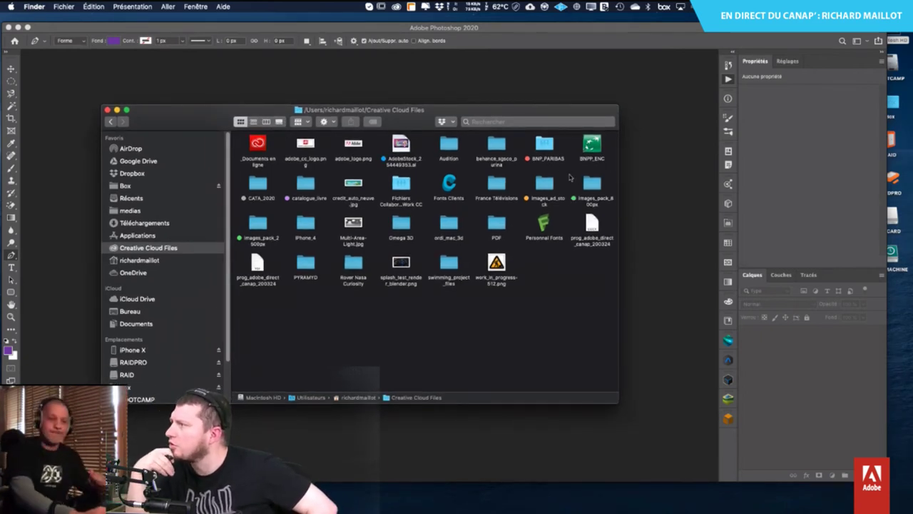
{"action": "double_click", "coordinate": [546, 184]}
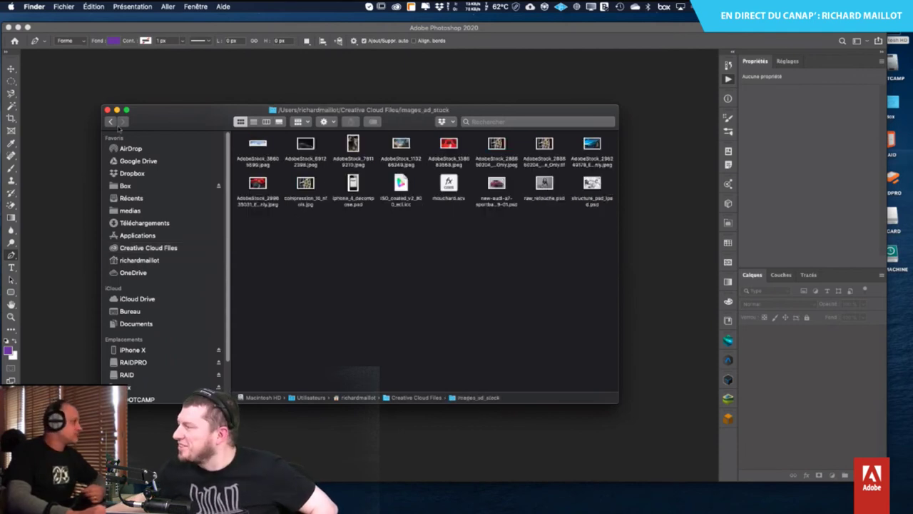
{"action": "key", "text": "super+bracketleft"}
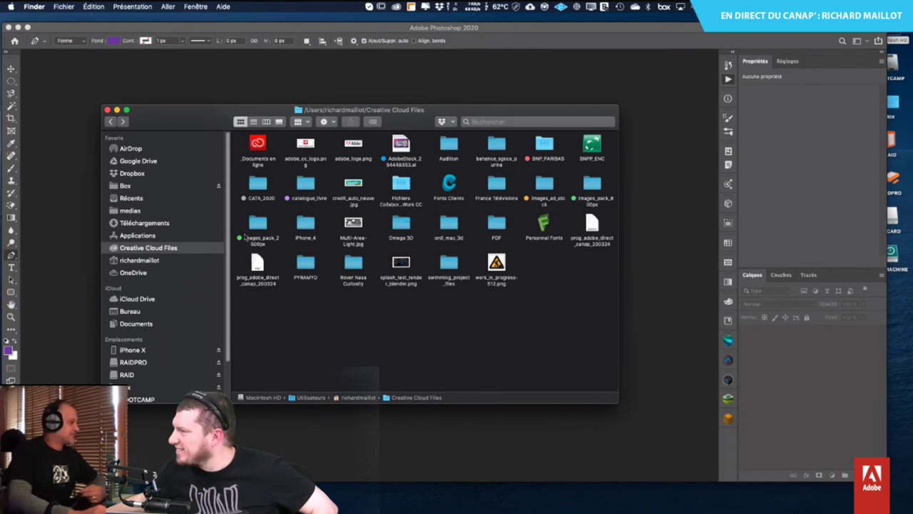
{"action": "double_click", "coordinate": [598, 186]}
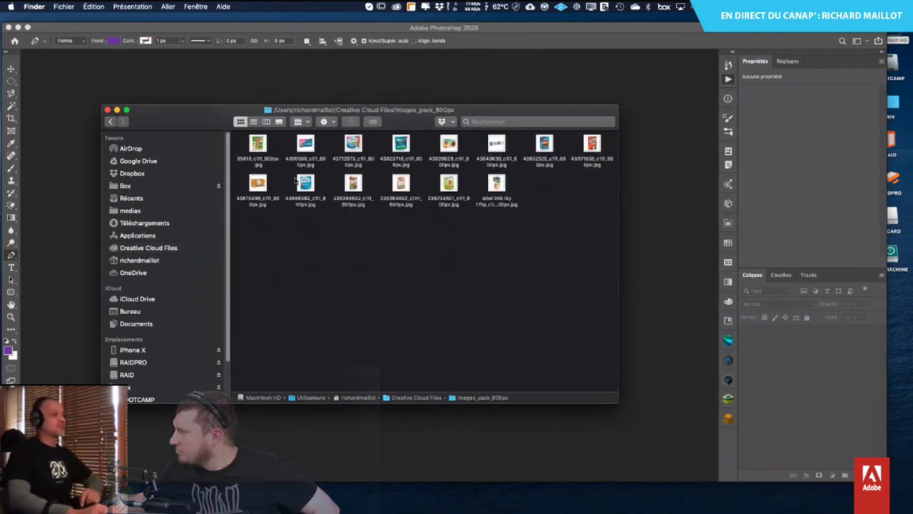
- Close the open Finder windows, return to Photoshop and hide the list of recorded actions
{"action": "left_click", "coordinate": [108, 110]}
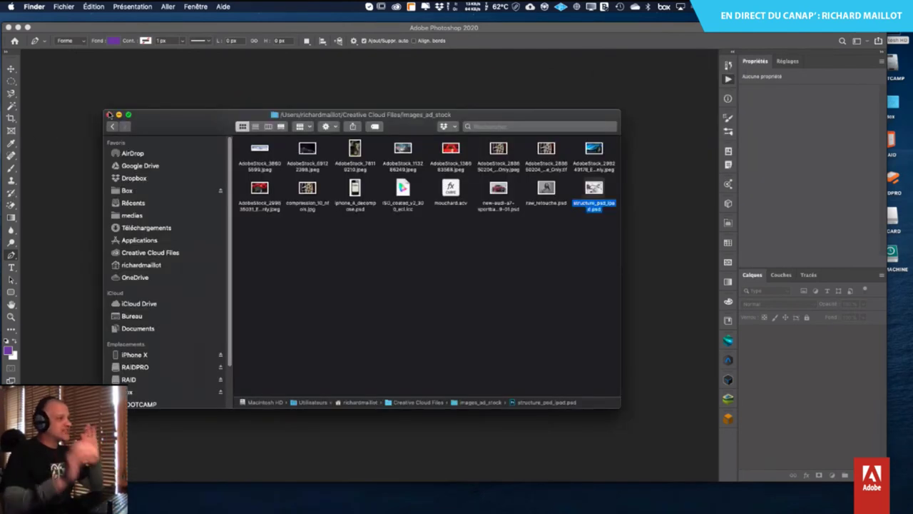
{"action": "left_click", "coordinate": [287, 287]}
{"action": "key", "text": "super+w"}
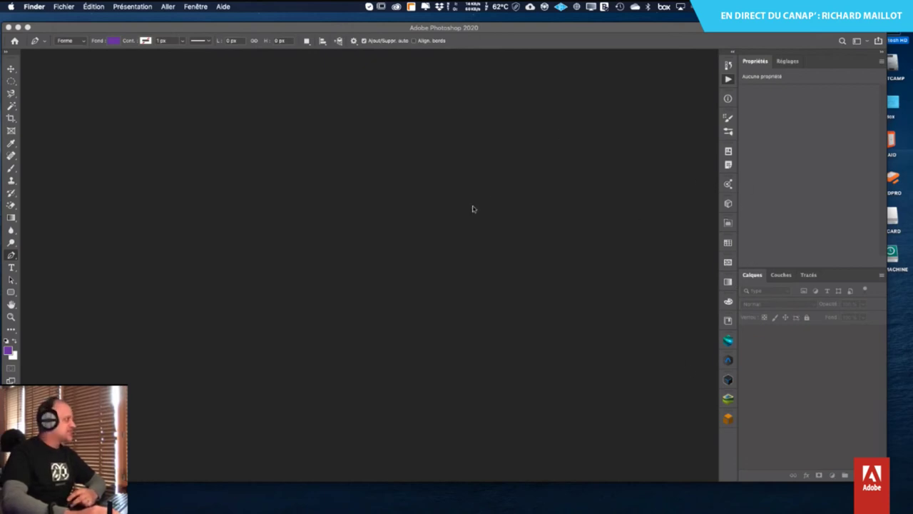
{"action": "left_click", "coordinate": [314, 185]}
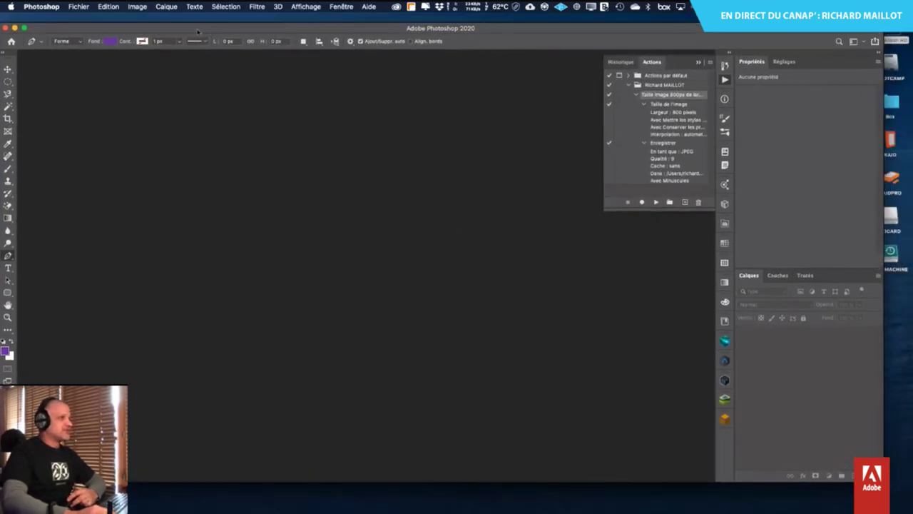
{"action": "left_click", "coordinate": [725, 81]}
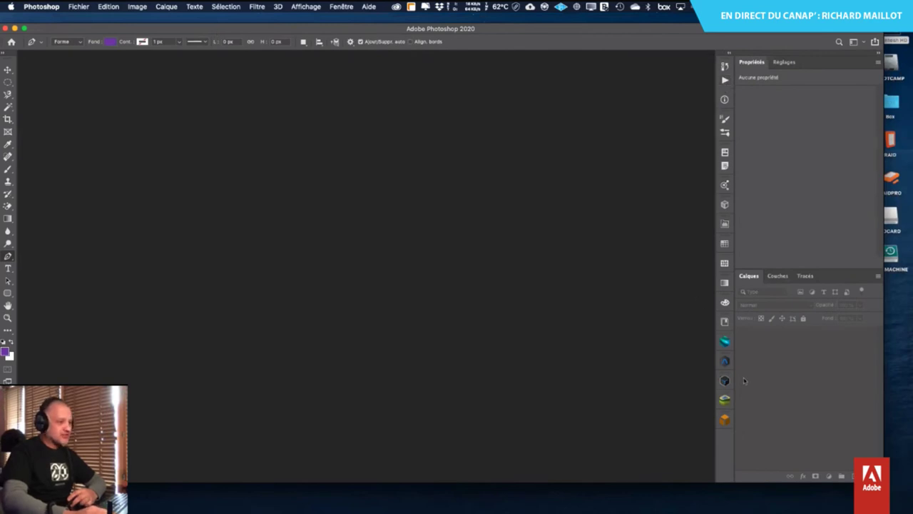
- Display the pattern presets (Motifs) to examine their groups and hide them again
{"action": "left_click", "coordinate": [724, 322]}
{"action": "left_click", "coordinate": [725, 322]}
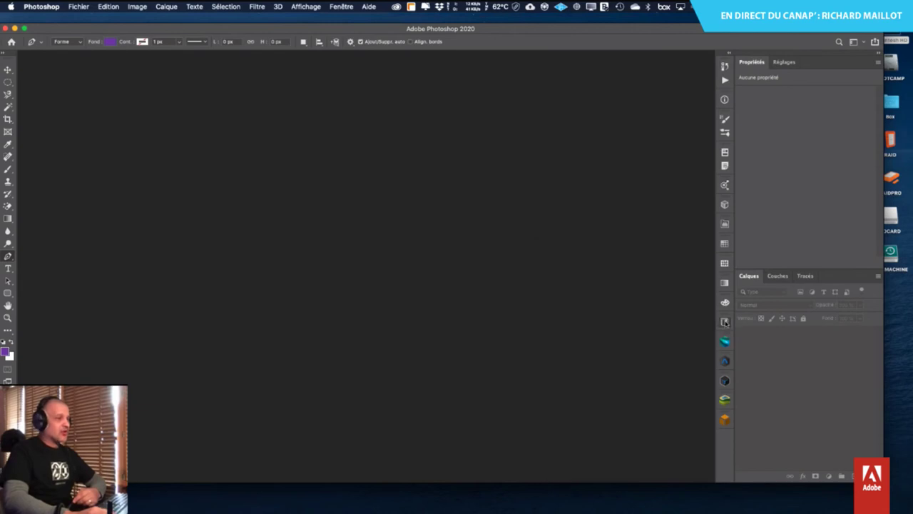
{"action": "left_click", "coordinate": [725, 265]}
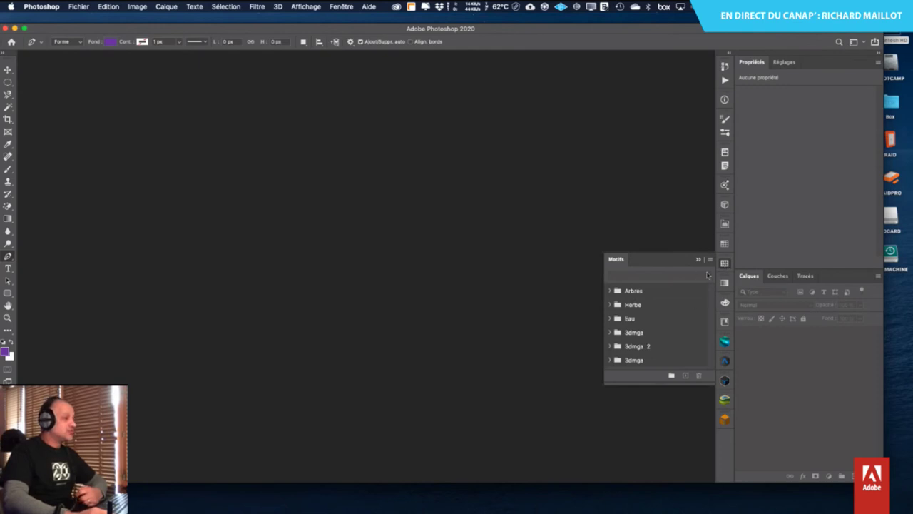
{"action": "left_click", "coordinate": [726, 263]}
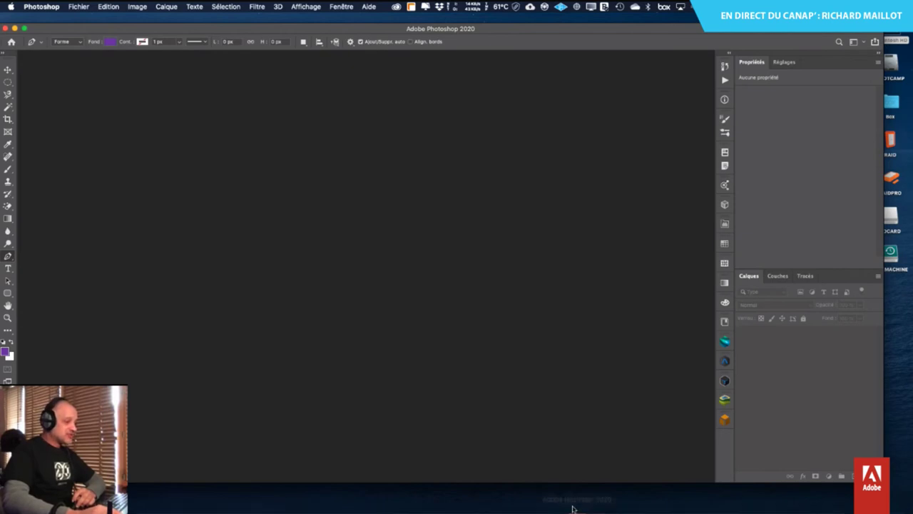
- Minimise Photoshop, switch to Adobe Illustrator 2020 and open its general preferences (Général)
{"action": "left_click", "coordinate": [14, 28]}
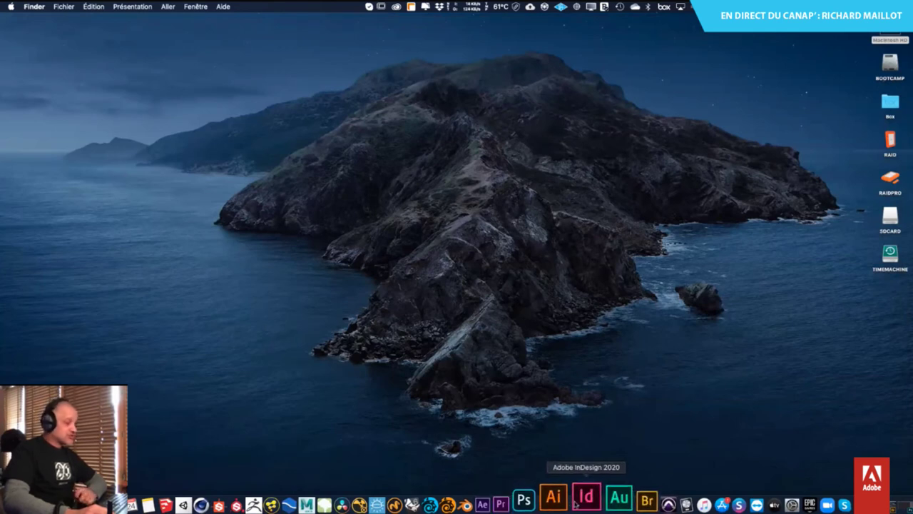
{"action": "left_click", "coordinate": [563, 500]}
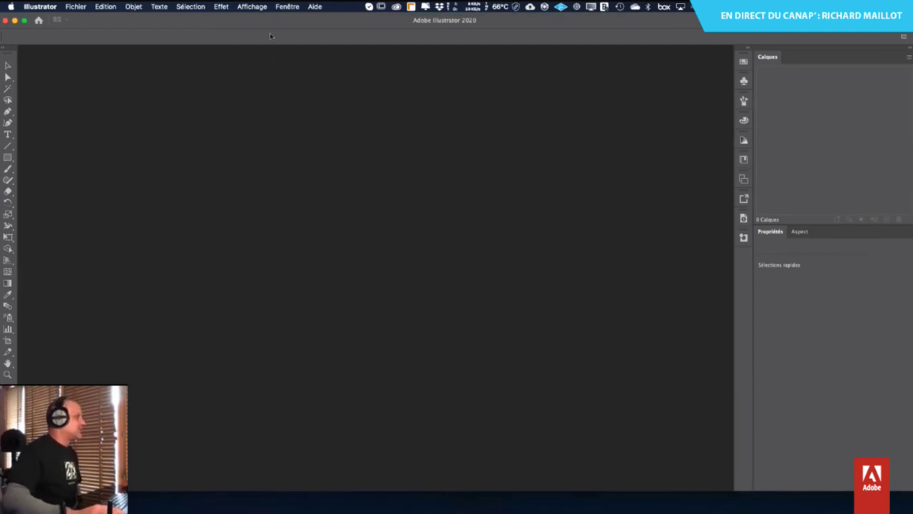
{"action": "left_click", "coordinate": [76, 7]}
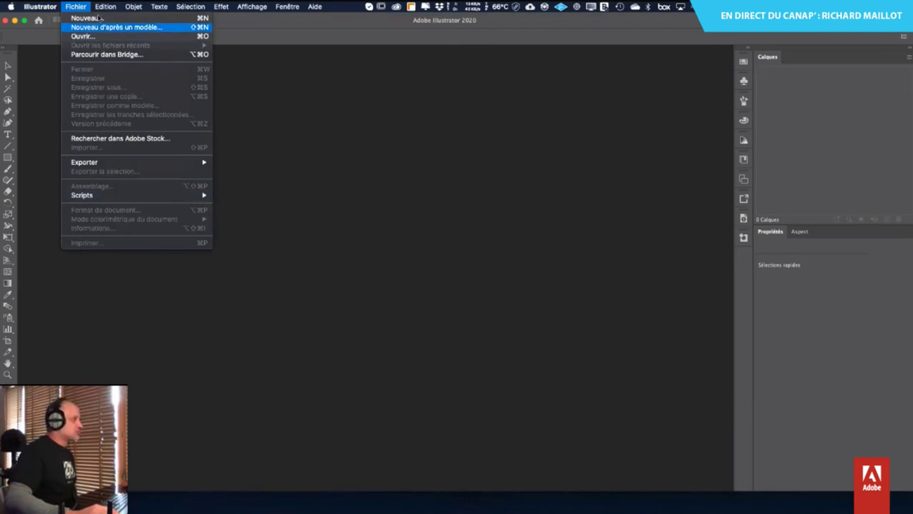
{"action": "mouse_move", "coordinate": [40, 6]}
{"action": "mouse_move", "coordinate": [48, 41]}
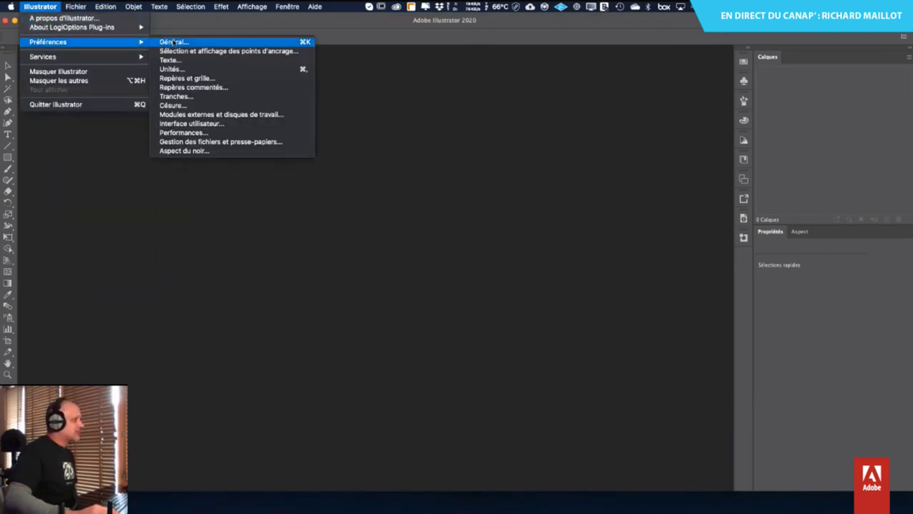
{"action": "left_click", "coordinate": [172, 42]}
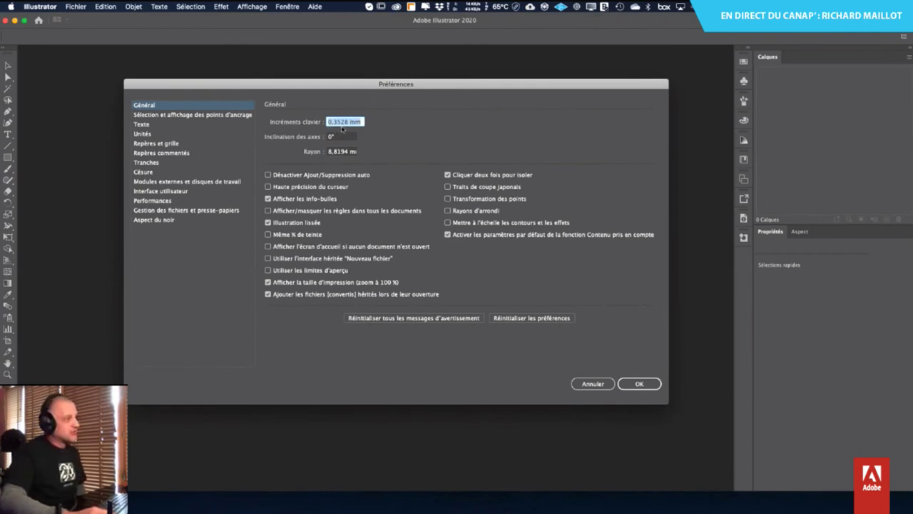
- Set the keyboard increment (Incréments clavier) to 0,01 mm and turn off Illustration lissée
{"action": "type", "text": "0,01"}
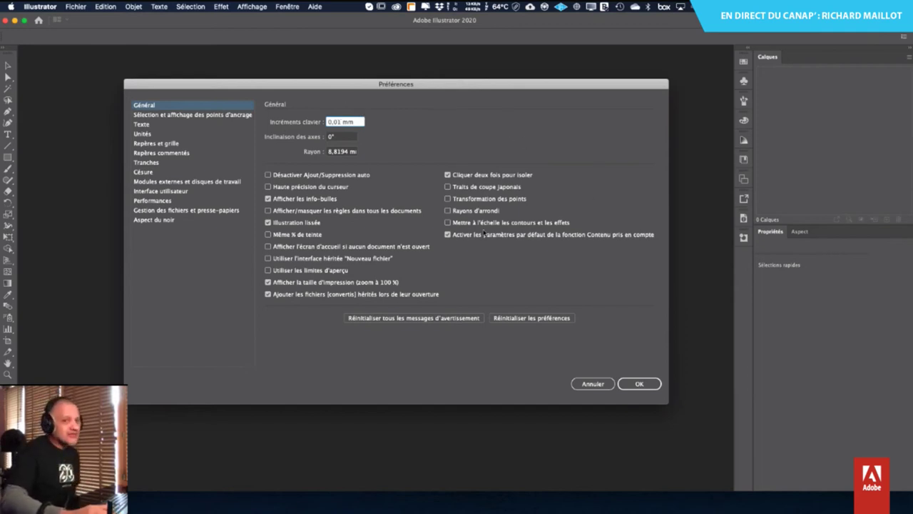
{"action": "left_click", "coordinate": [269, 223]}
{"action": "left_click", "coordinate": [269, 223]}
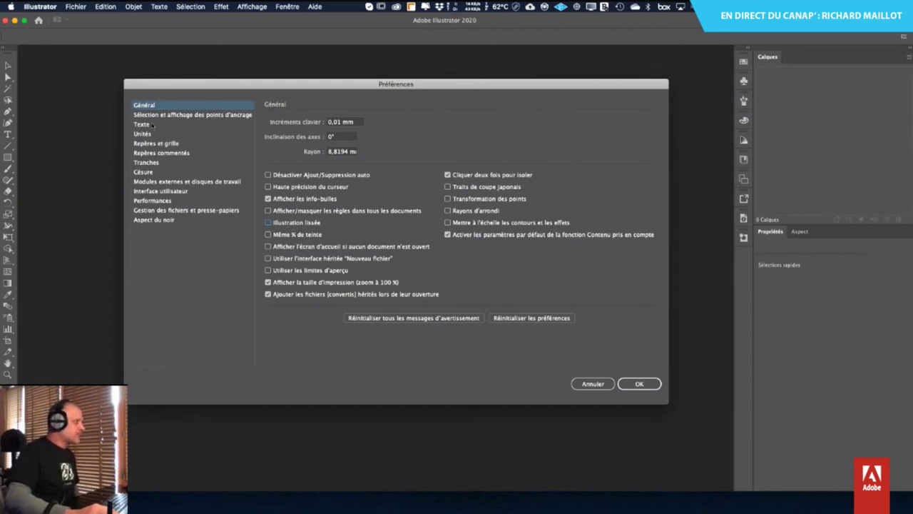
- Examine the preference categories from anchor point selection and guides through plug-ins and scratch disks to the GPU settings under Performances
{"action": "left_click", "coordinate": [154, 116]}
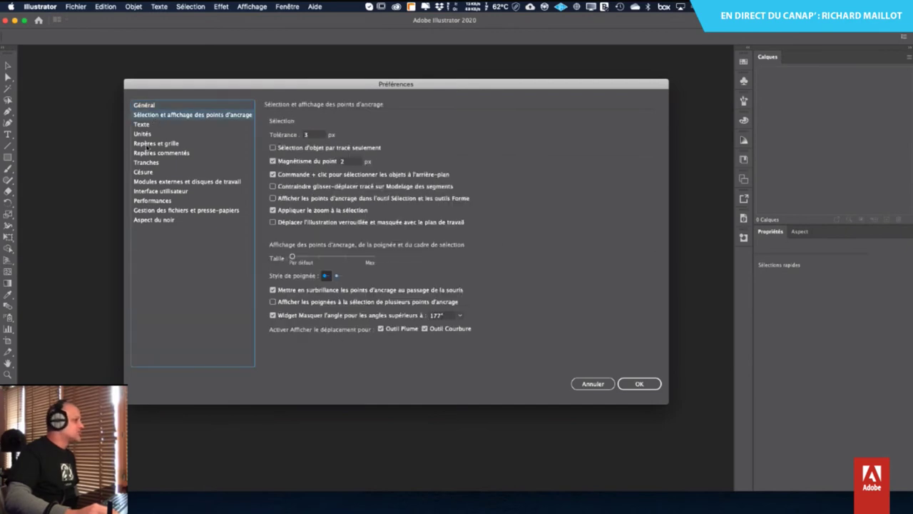
{"action": "left_click", "coordinate": [151, 143]}
{"action": "left_click", "coordinate": [157, 152]}
{"action": "left_click", "coordinate": [160, 172]}
{"action": "left_click", "coordinate": [164, 181]}
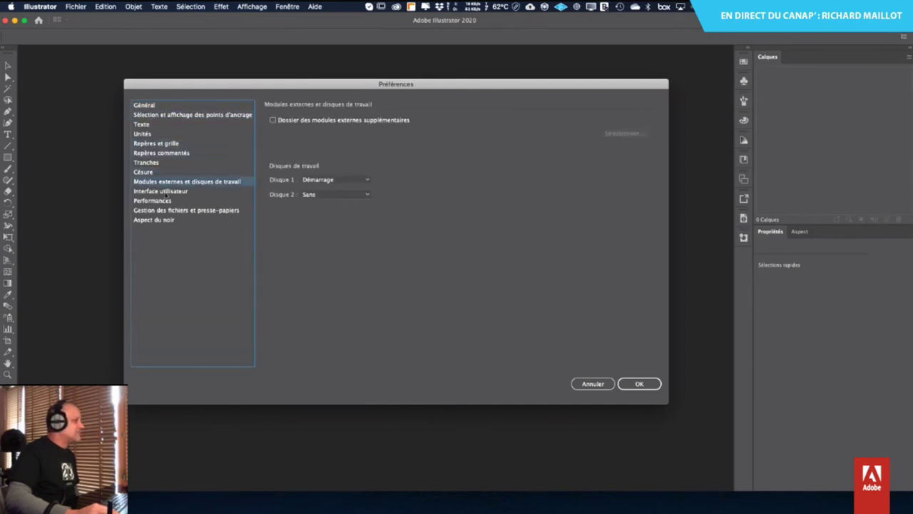
{"action": "left_click", "coordinate": [158, 200]}
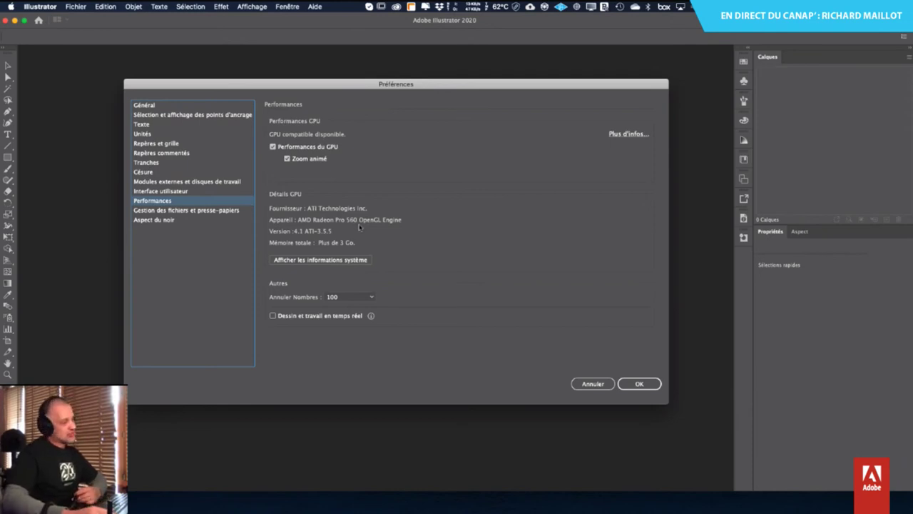
- Cancel the preferences and open AdobeStock_254449353.ai from Creative Cloud Files, keeping the symbols' 9-slice scaling
{"action": "left_click", "coordinate": [608, 385]}
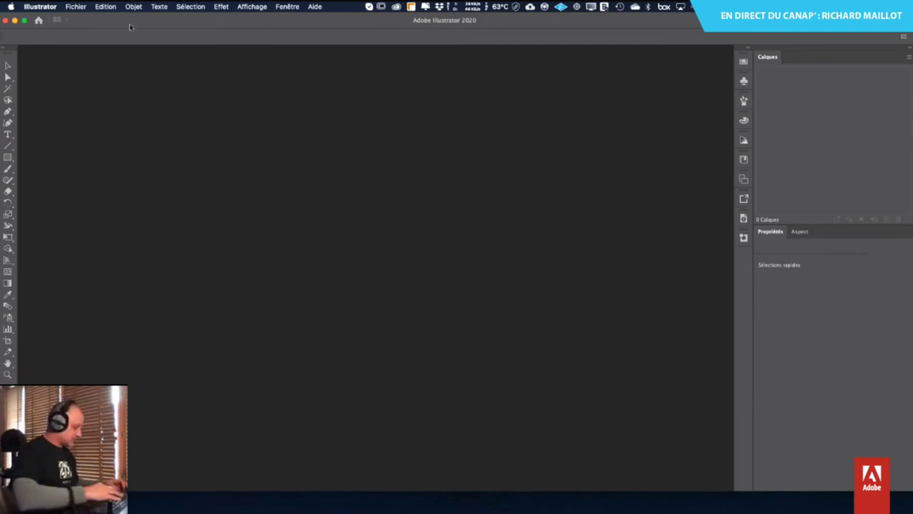
{"action": "left_click", "coordinate": [76, 7]}
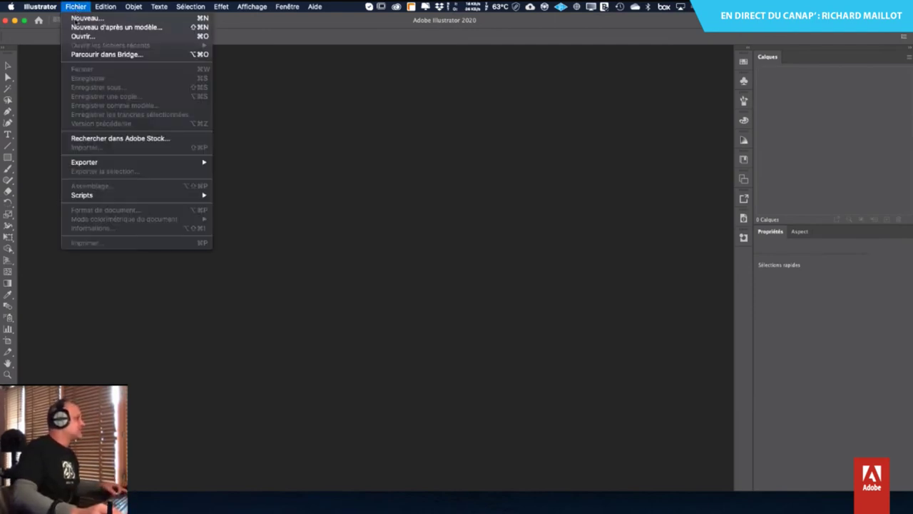
{"action": "left_click", "coordinate": [88, 35]}
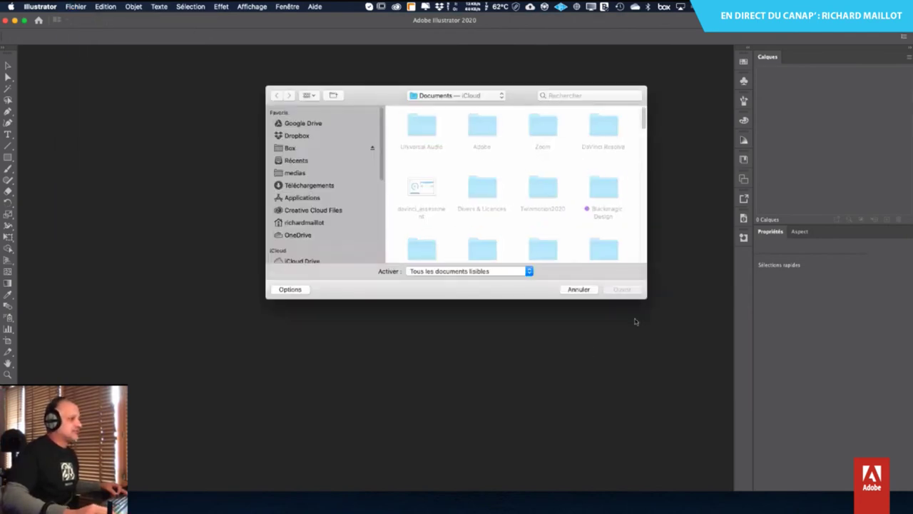
{"action": "left_click", "coordinate": [318, 211]}
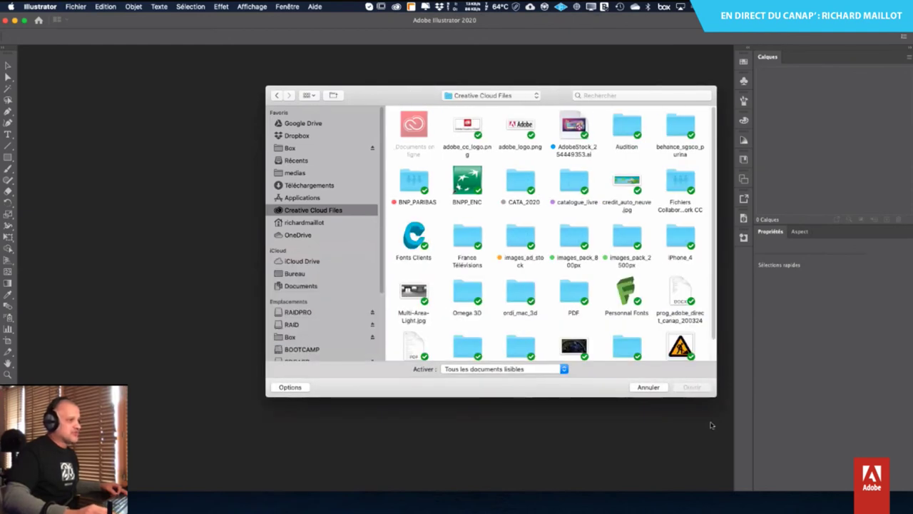
{"action": "left_click", "coordinate": [691, 383]}
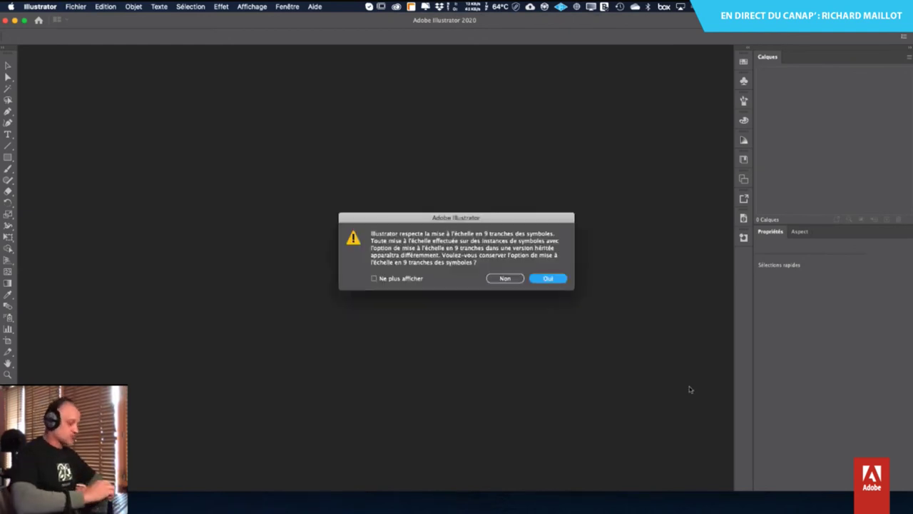
{"action": "key", "text": "Return"}
{"action": "key", "text": "Return"}
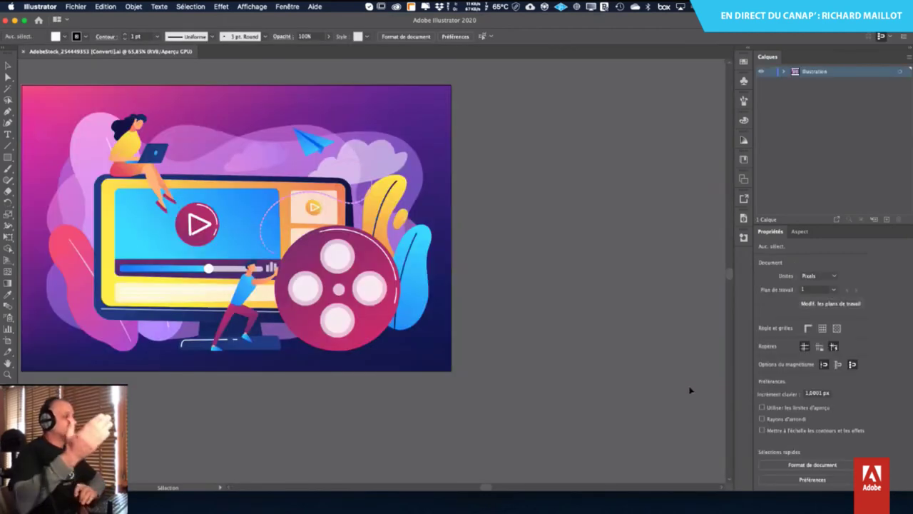
- Expand the Illustration layer, its clipping group and the nested groups to examine the layer structure, then collapse the inner group
{"action": "left_click", "coordinate": [784, 72]}
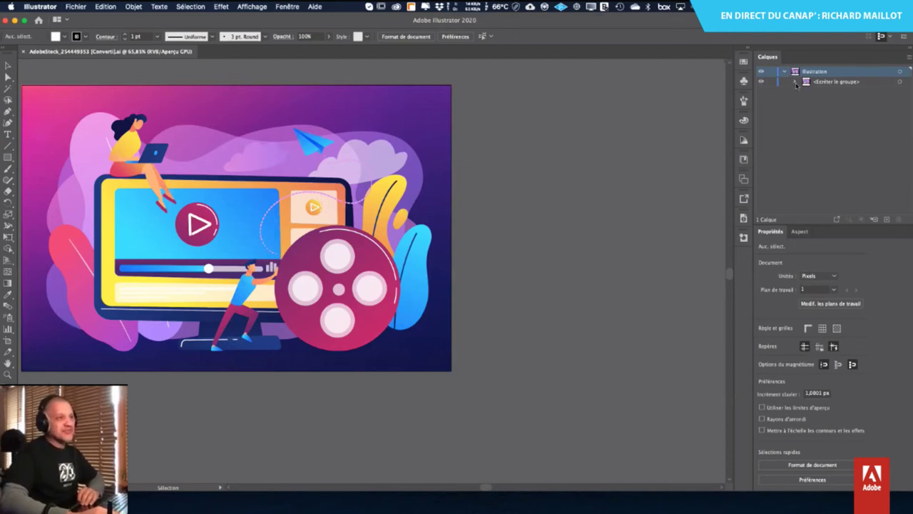
{"action": "left_click", "coordinate": [796, 83]}
{"action": "left_click", "coordinate": [807, 102]}
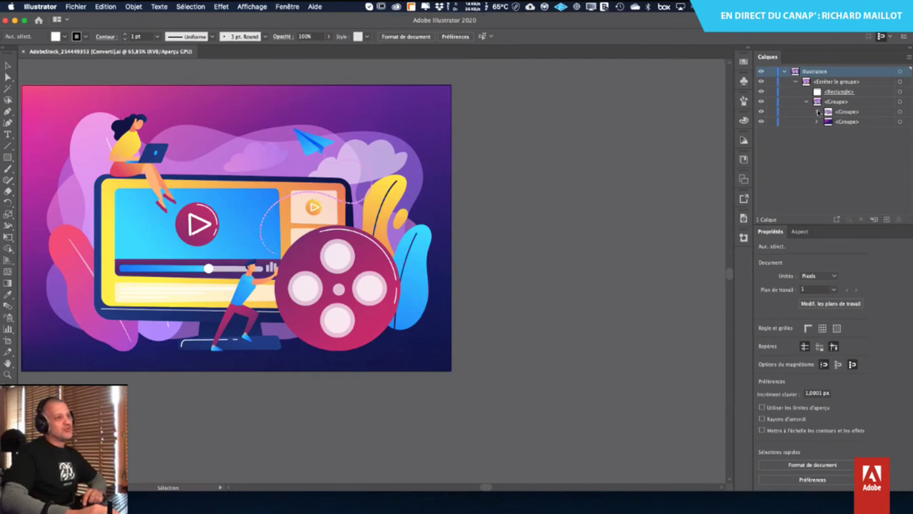
{"action": "left_click", "coordinate": [817, 112]}
{"action": "left_click", "coordinate": [807, 101]}
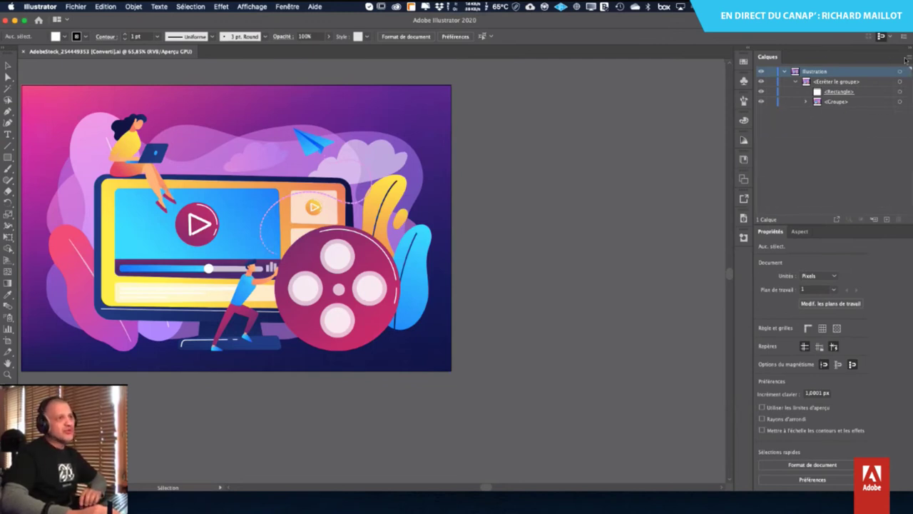
- Turn off the object thumbnails (Objets) in the layer list's display options and expand the nested groups inside the clipping group
{"action": "left_click", "coordinate": [908, 59]}
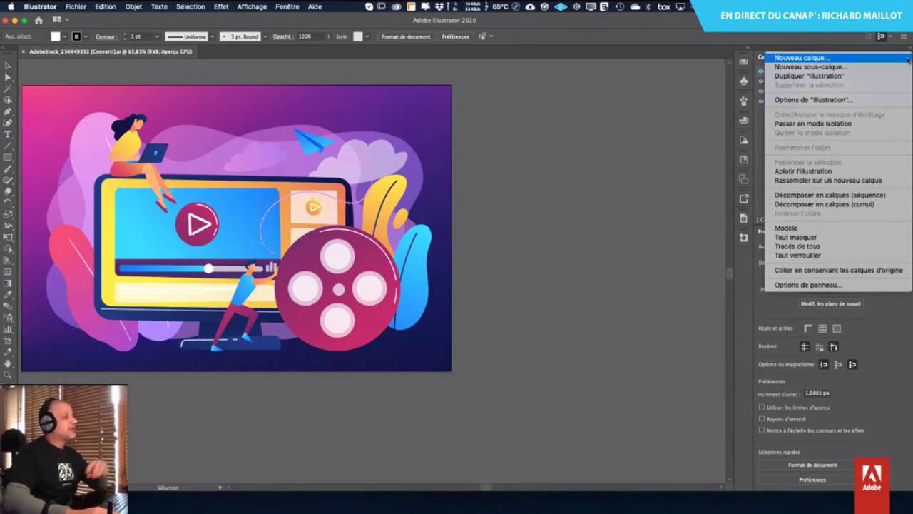
{"action": "left_click", "coordinate": [837, 285]}
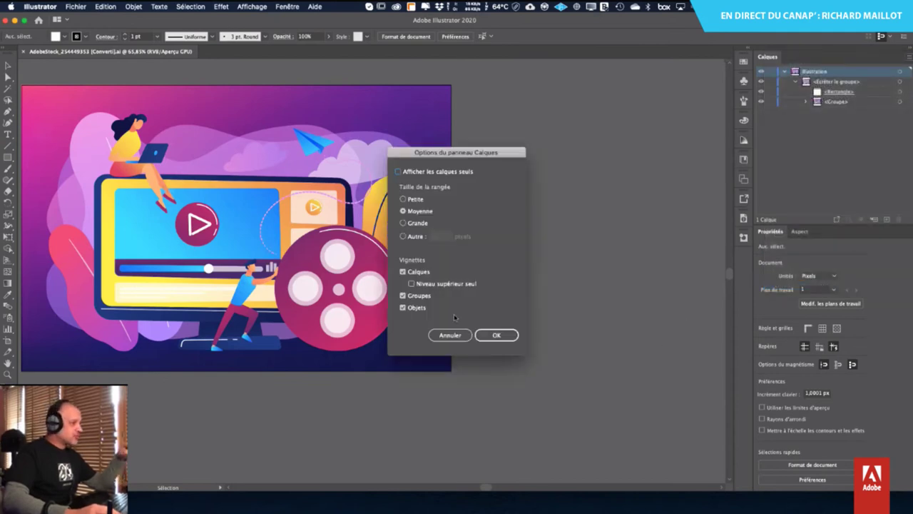
{"action": "left_click", "coordinate": [402, 296]}
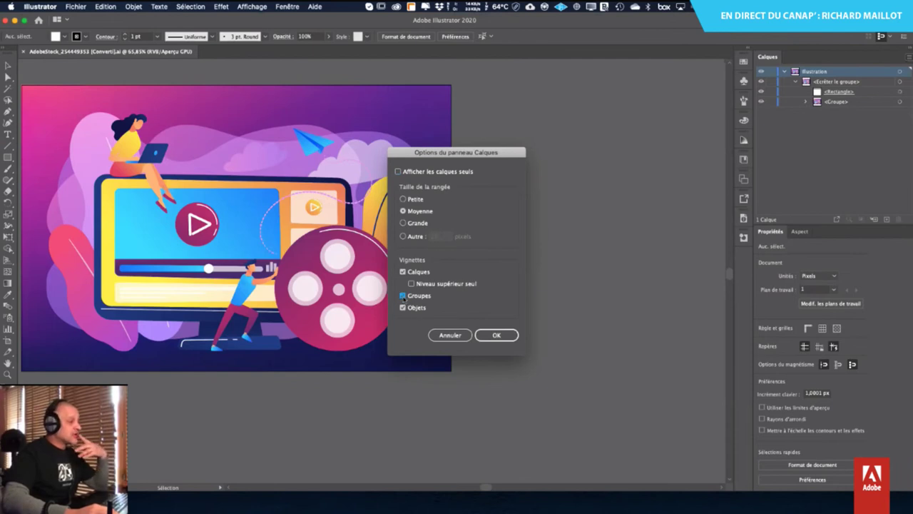
{"action": "left_click", "coordinate": [403, 308]}
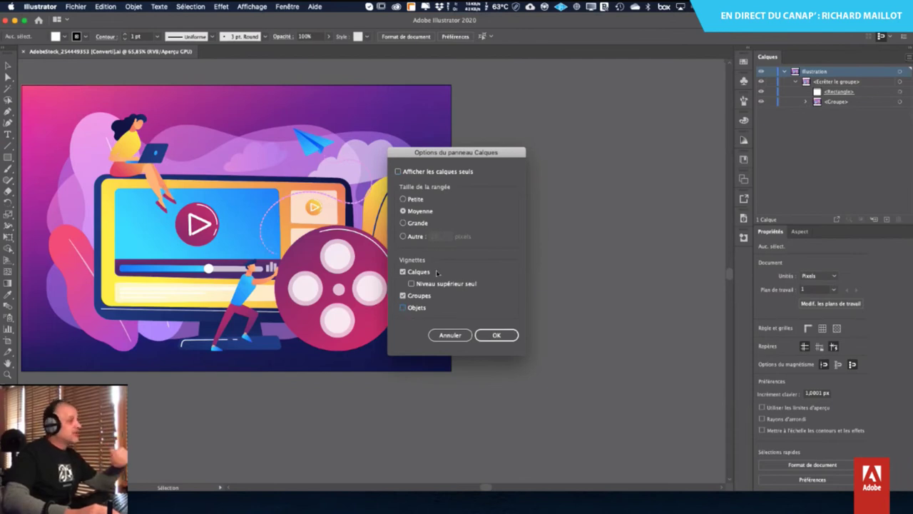
{"action": "left_click", "coordinate": [497, 335]}
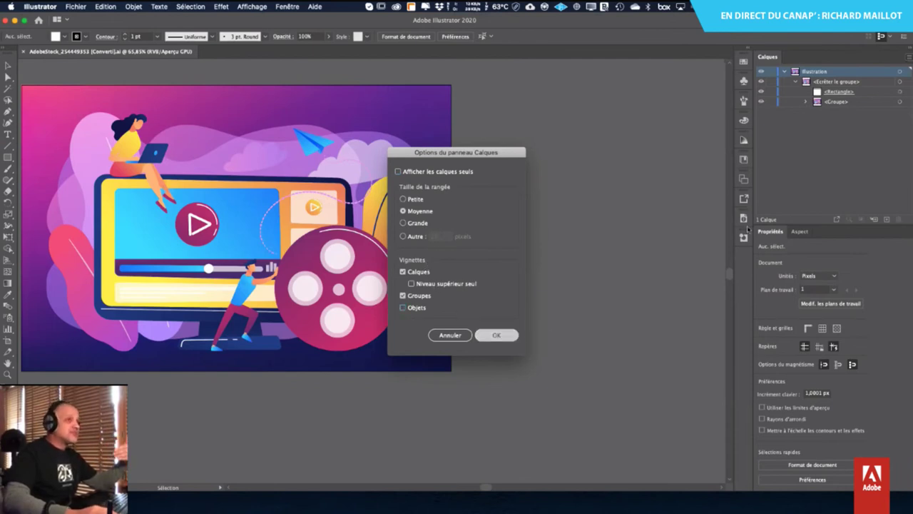
{"action": "left_click", "coordinate": [806, 101]}
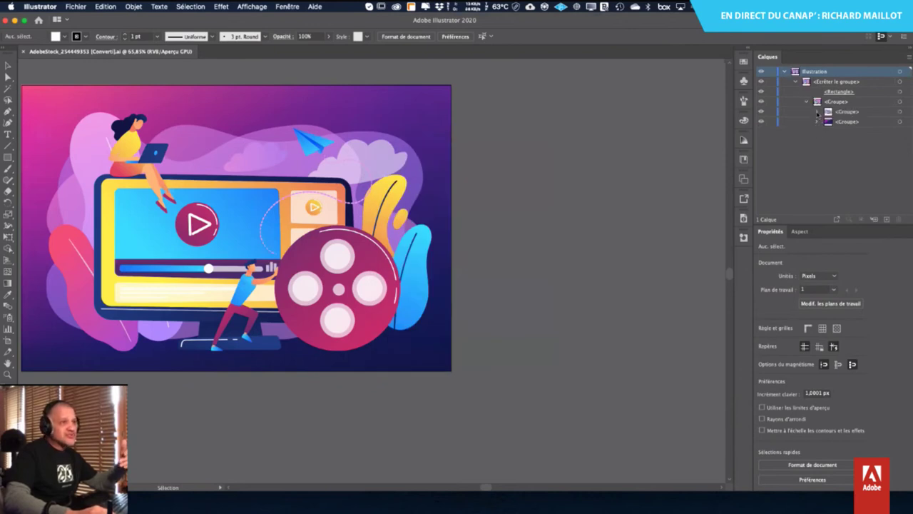
{"action": "left_click", "coordinate": [817, 112]}
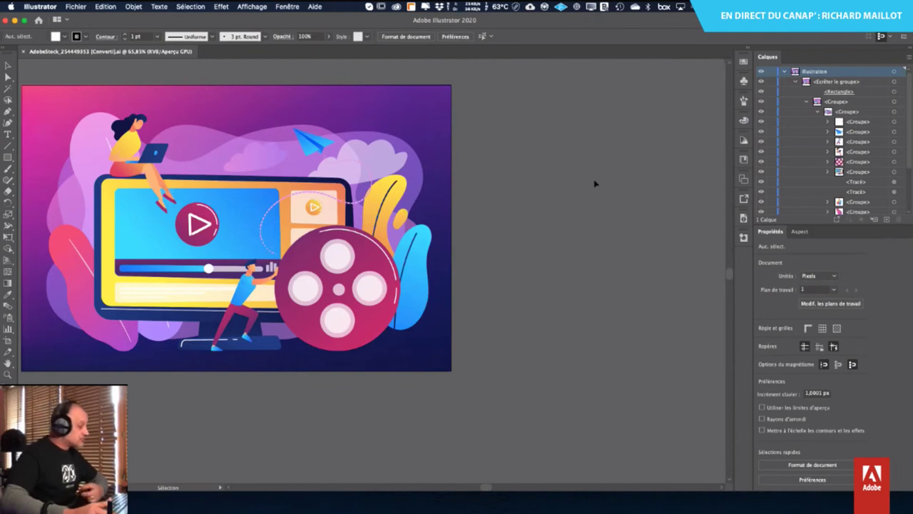
- Frame the woman with the laptop at 200% and save this framing as a new view named femme_ordinateur
{"action": "left_click", "coordinate": [252, 7]}
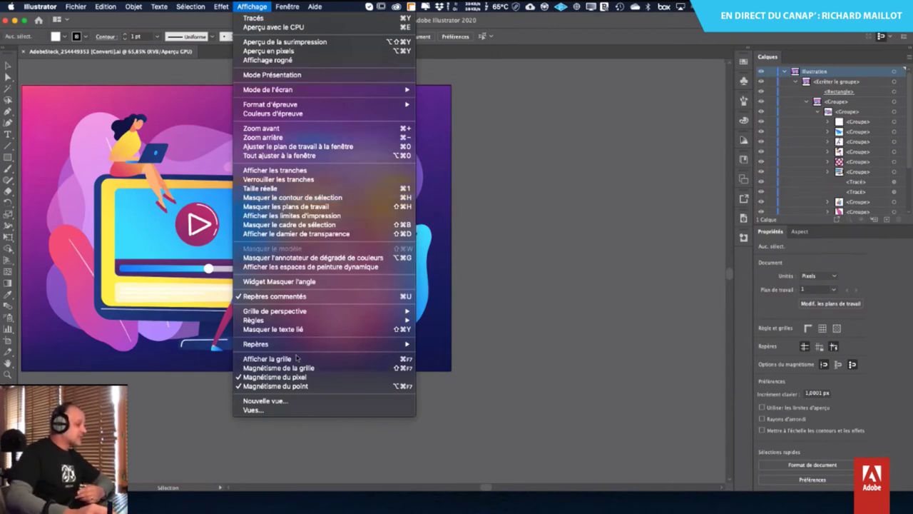
{"action": "left_click", "coordinate": [531, 275]}
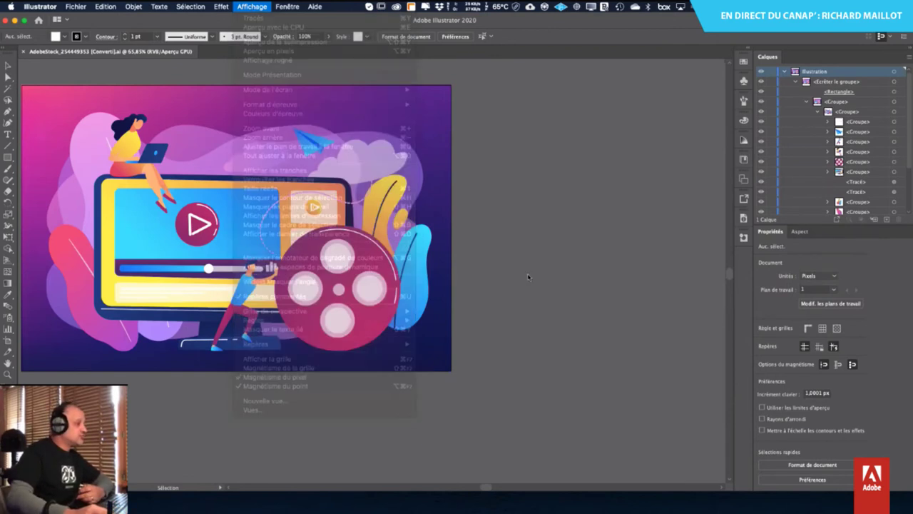
{"action": "scroll", "coordinate": [164, 231], "scroll_direction": "up", "scroll_amount": 5}
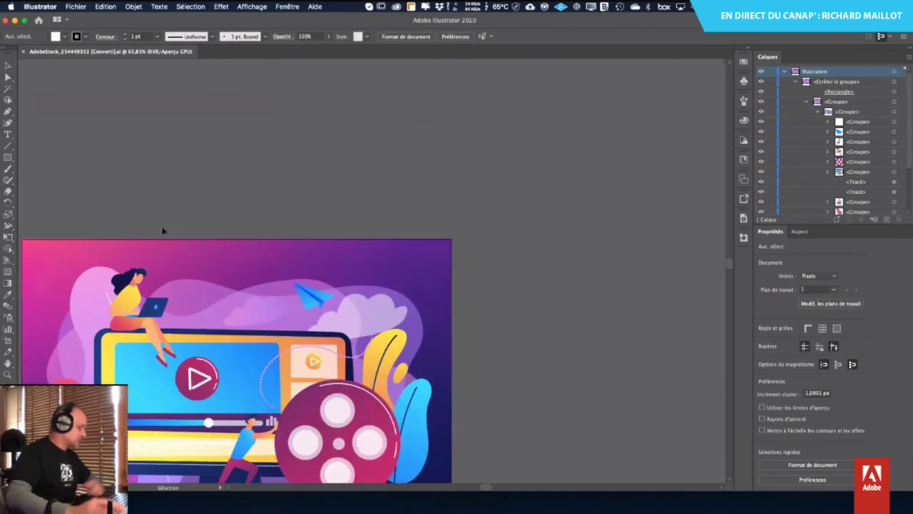
{"action": "key", "text": "super+plus"}
{"action": "key", "text": "super+plus"}
{"action": "key", "text": "super+plus"}
{"action": "left_click_drag", "start_coordinate": [164, 231], "coordinate": [435, 198]}
{"action": "key", "text": "super+plus"}
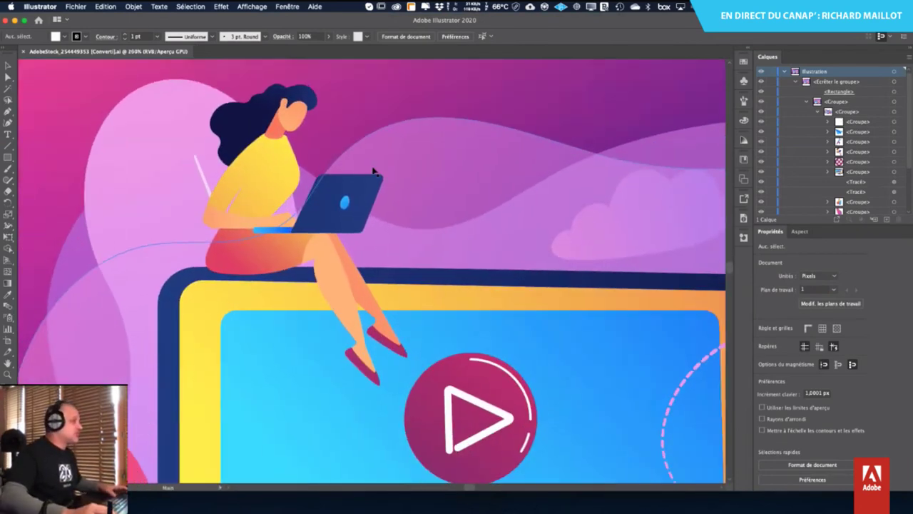
{"action": "key", "text": "super+plus"}
{"action": "scroll", "coordinate": [366, 214], "scroll_direction": "up", "scroll_amount": 3}
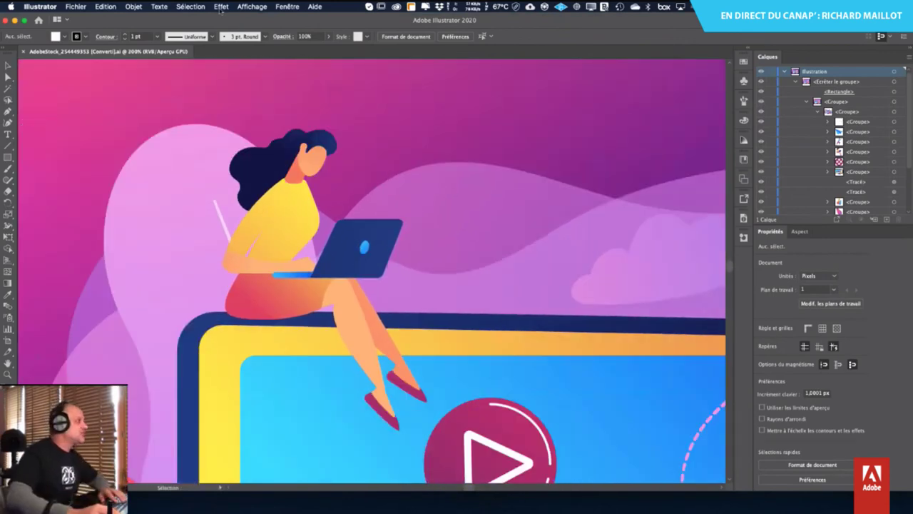
{"action": "left_click", "coordinate": [243, 8]}
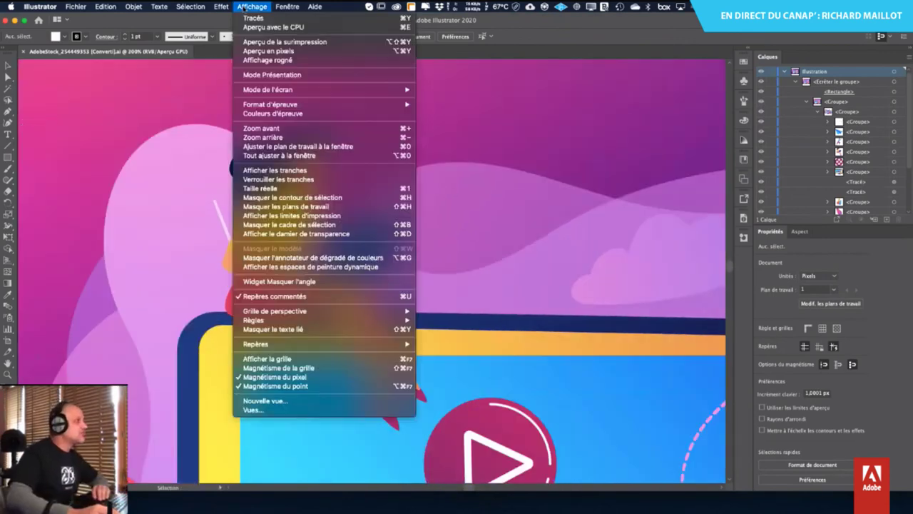
{"action": "left_click", "coordinate": [270, 401]}
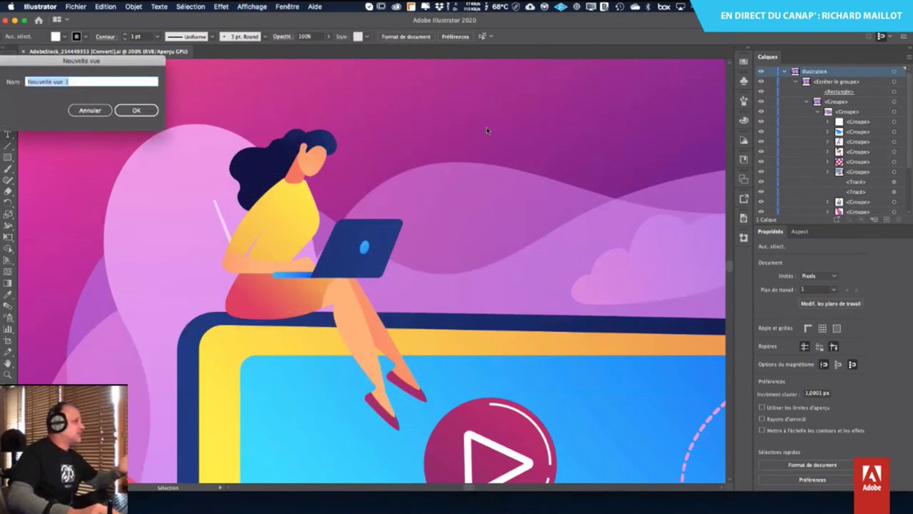
{"action": "type", "text": "femme"}
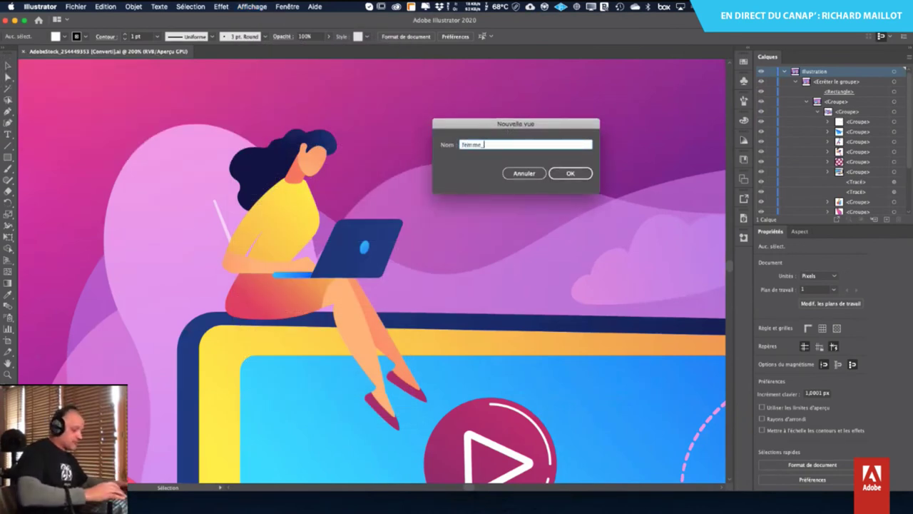
{"action": "type", "text": "_ordinateur"}
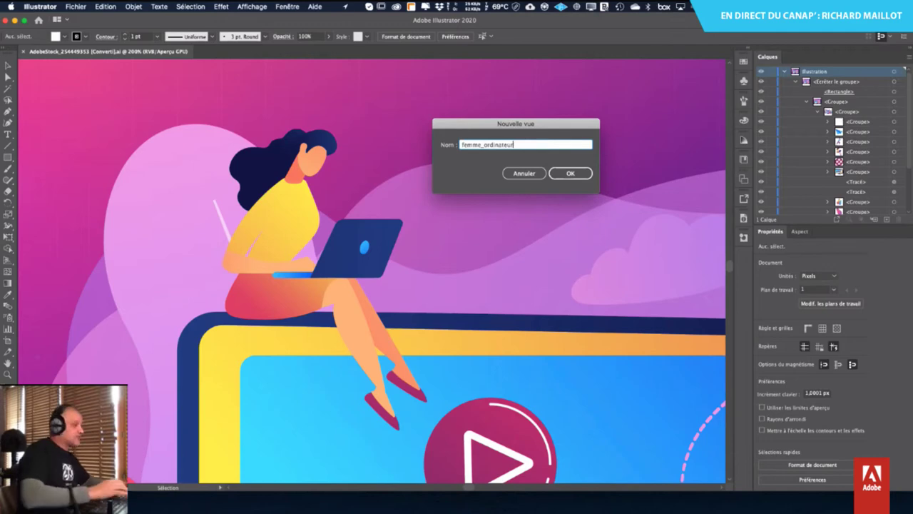
{"action": "left_click", "coordinate": [570, 173]}
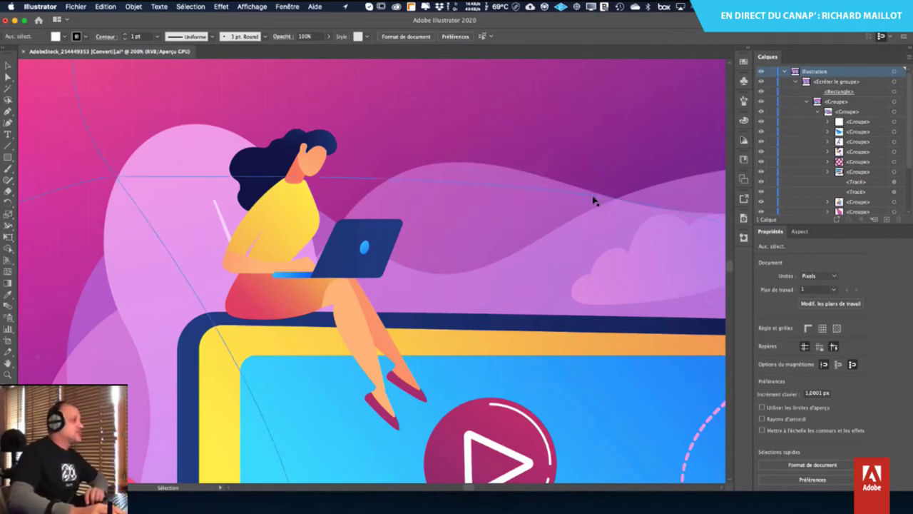
- Frame the man pushing the film reel and save this framing as a new view named homme_pousse
{"action": "scroll", "coordinate": [499, 310], "scroll_direction": "down", "scroll_amount": 10}
{"action": "scroll", "coordinate": [499, 309], "scroll_direction": "right", "scroll_amount": 8}
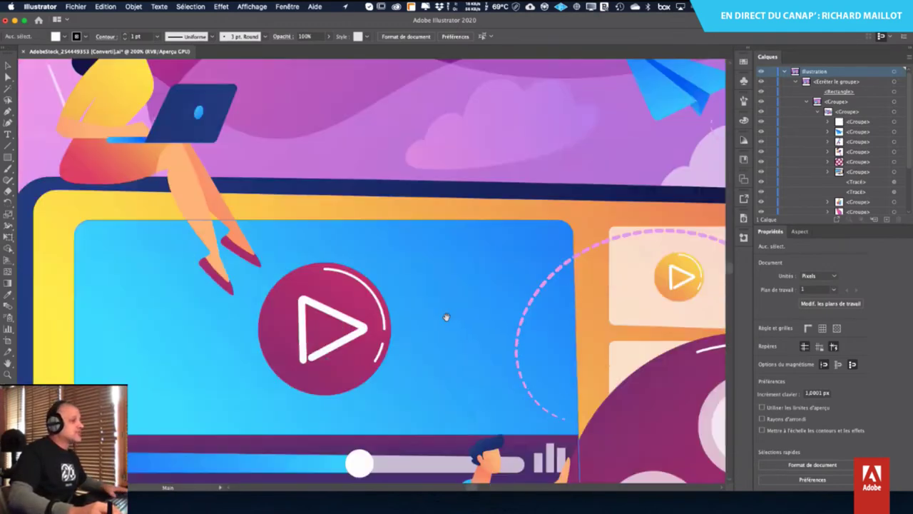
{"action": "scroll", "coordinate": [497, 272], "scroll_direction": "left", "scroll_amount": 2}
{"action": "scroll", "coordinate": [498, 272], "scroll_direction": "down", "scroll_amount": 1}
{"action": "left_click", "coordinate": [251, 7]}
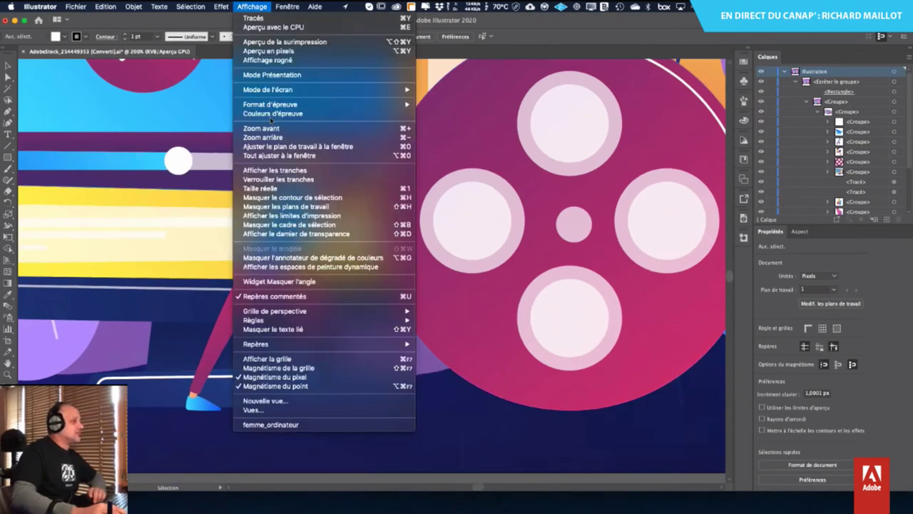
{"action": "left_click", "coordinate": [267, 401]}
{"action": "type", "text": "homme"}
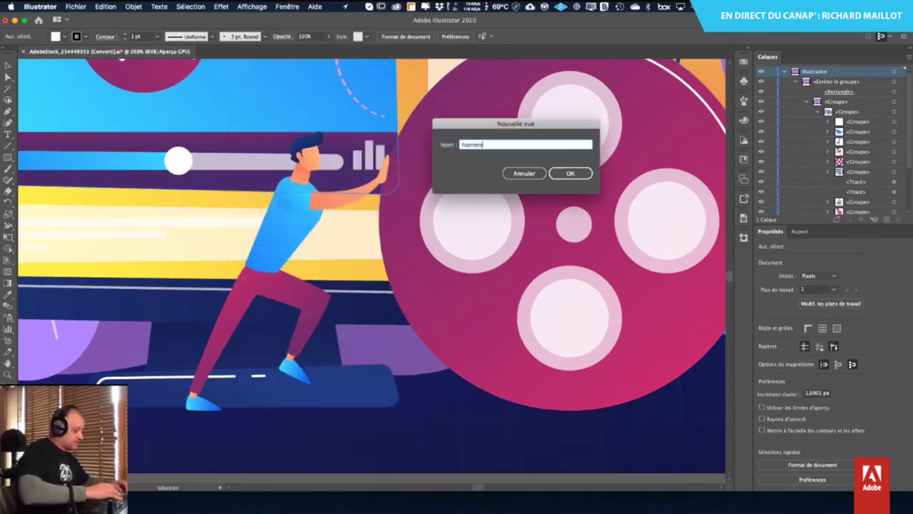
{"action": "type", "text": "_pousse"}
{"action": "key", "text": "Return"}
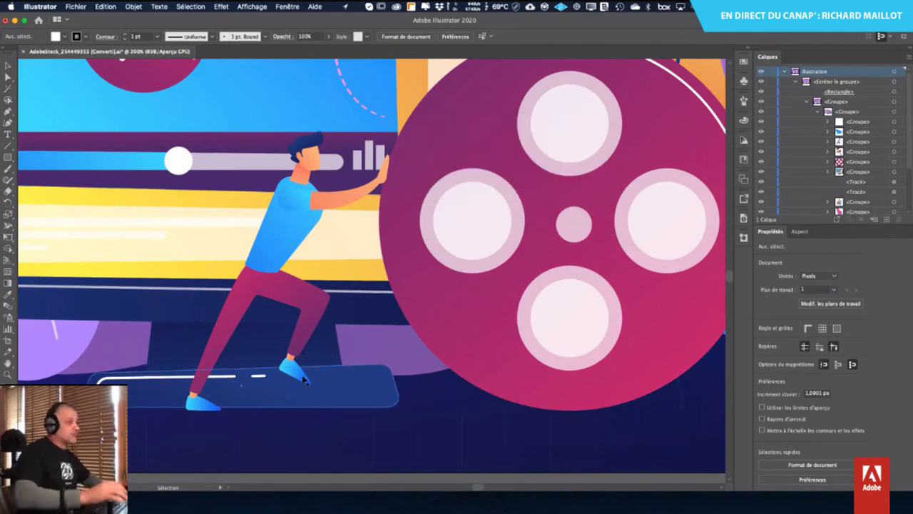
- Recall the saved view femme_ordinateur, followed by the saved view homme_pousse
{"action": "left_click", "coordinate": [256, 7]}
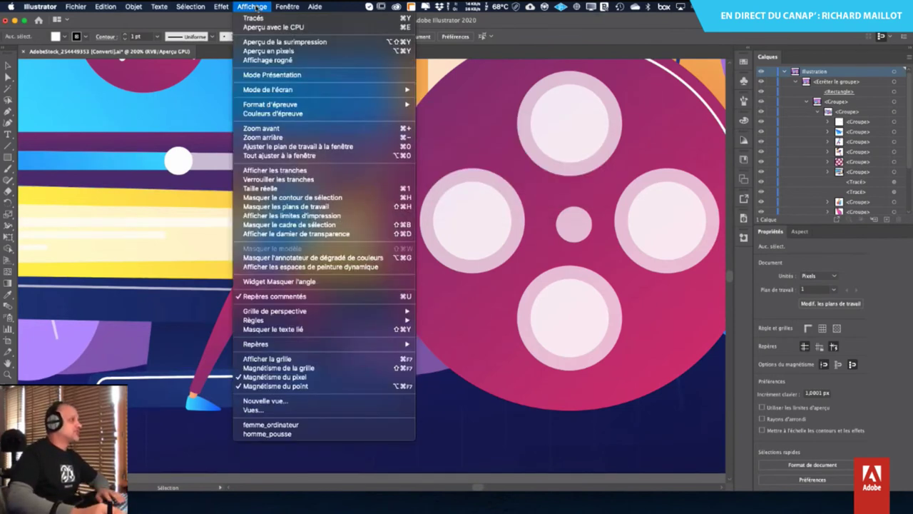
{"action": "left_click", "coordinate": [289, 425]}
{"action": "left_click", "coordinate": [251, 8]}
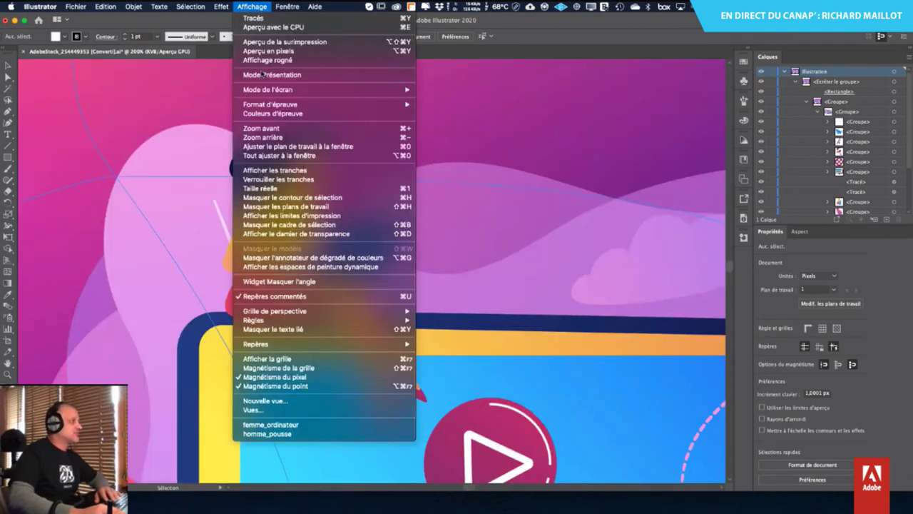
{"action": "left_click", "coordinate": [306, 434]}
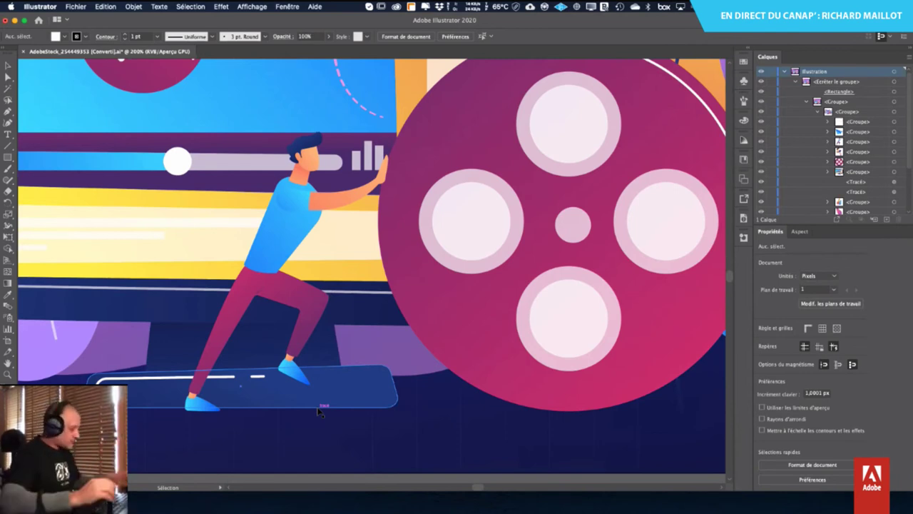
- Examine the illustration at different magnifications, from the whole artboard to the area around the film reel
{"action": "key", "text": "super+minus"}
{"action": "key", "text": "super+minus"}
{"action": "key", "text": "super+minus"}
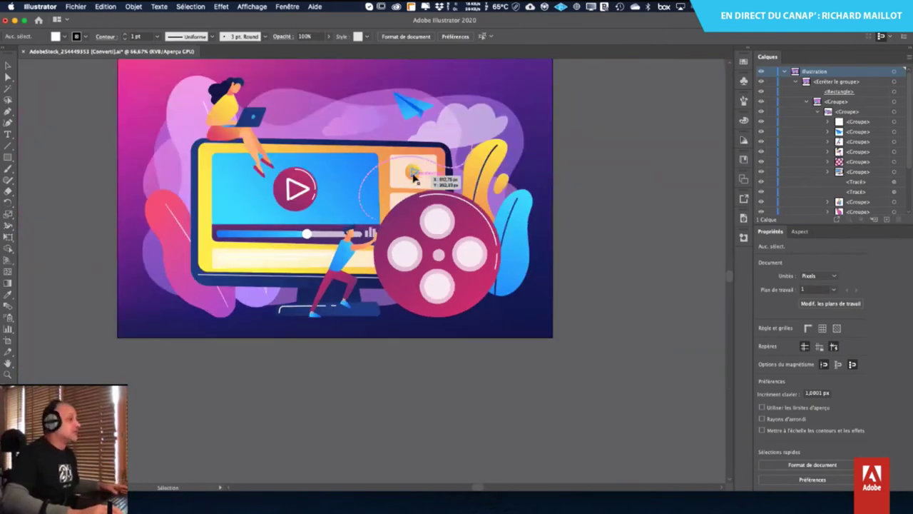
{"action": "key", "text": "super+plus"}
{"action": "key", "text": "super+plus"}
{"action": "key", "text": "super+plus"}
{"action": "key", "text": "super+minus"}
{"action": "key", "text": "super+minus"}
{"action": "key", "text": "super+minus"}
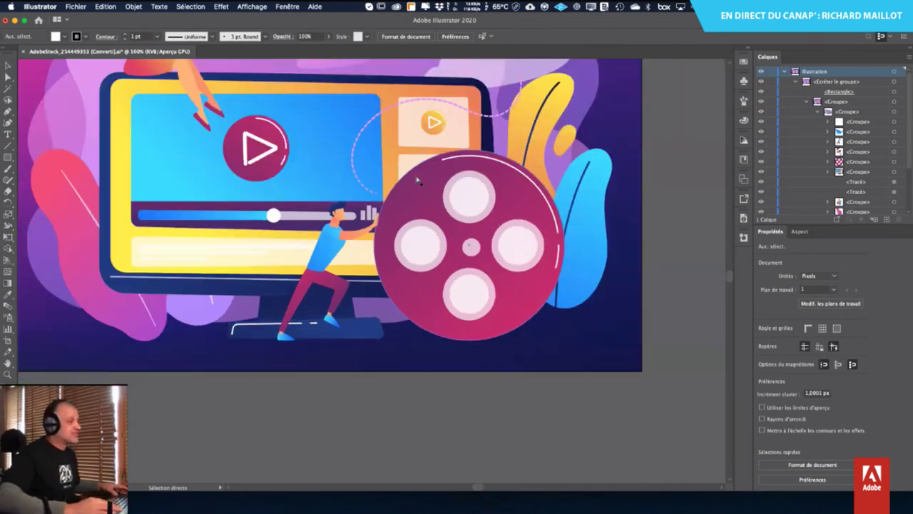
- Isolate the group of the small orange video thumbnail above the film reel and select it
{"action": "key", "text": "super+plus"}
{"action": "key", "text": "super+plus"}
{"action": "key", "text": "super+plus"}
{"action": "key", "text": "super+plus"}
{"action": "key", "text": "super+plus"}
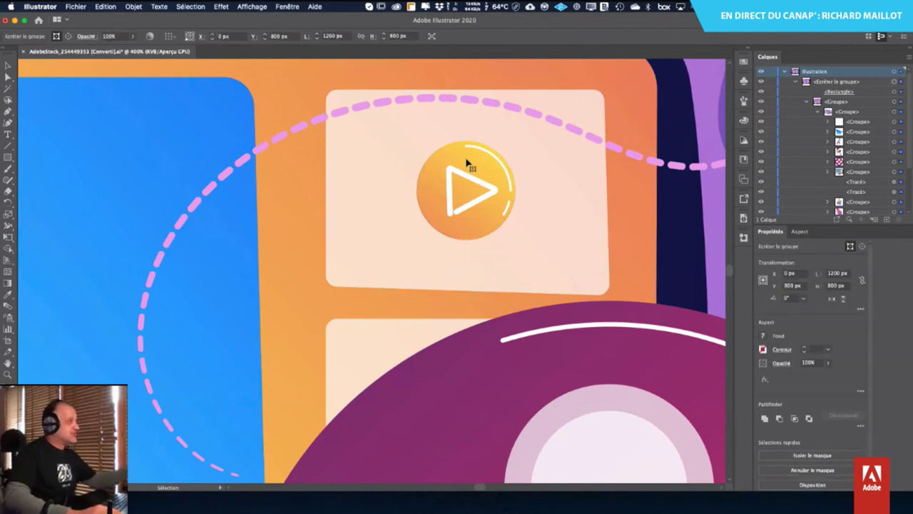
{"action": "double_click", "coordinate": [467, 163]}
{"action": "double_click", "coordinate": [467, 161]}
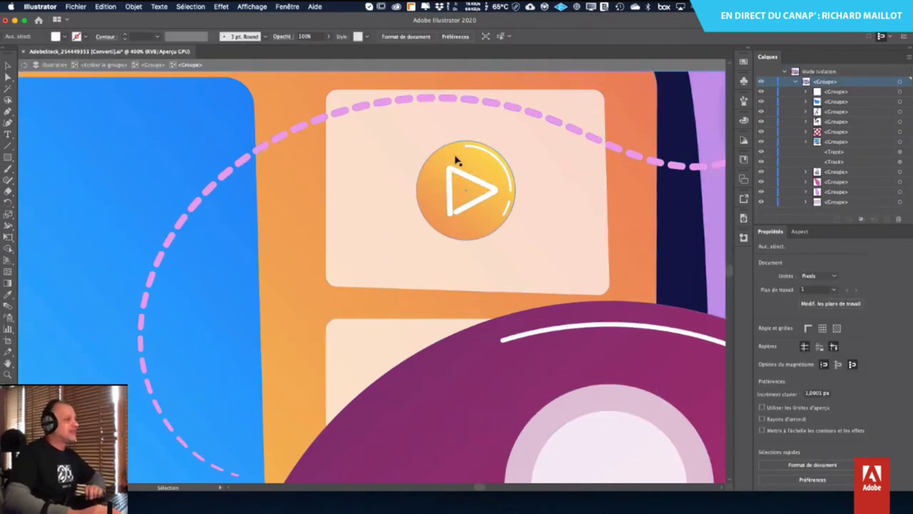
{"action": "double_click", "coordinate": [460, 161]}
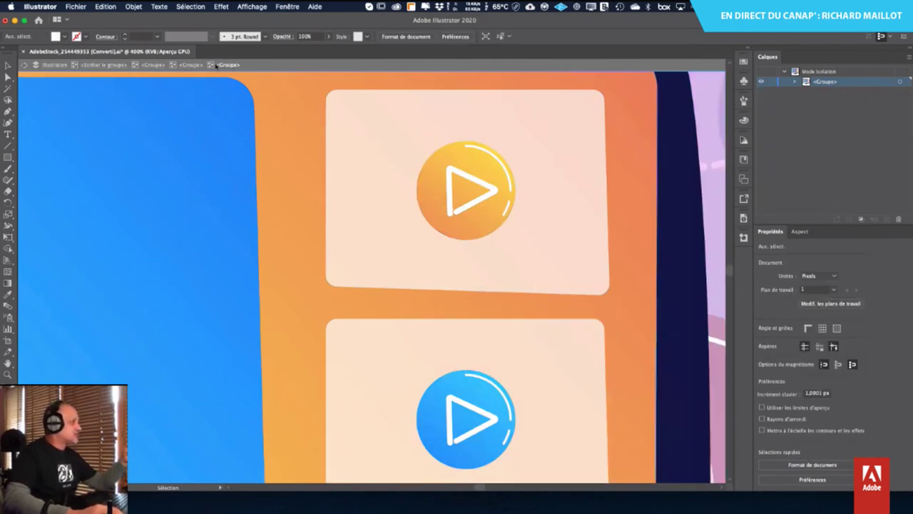
{"action": "left_click", "coordinate": [466, 153]}
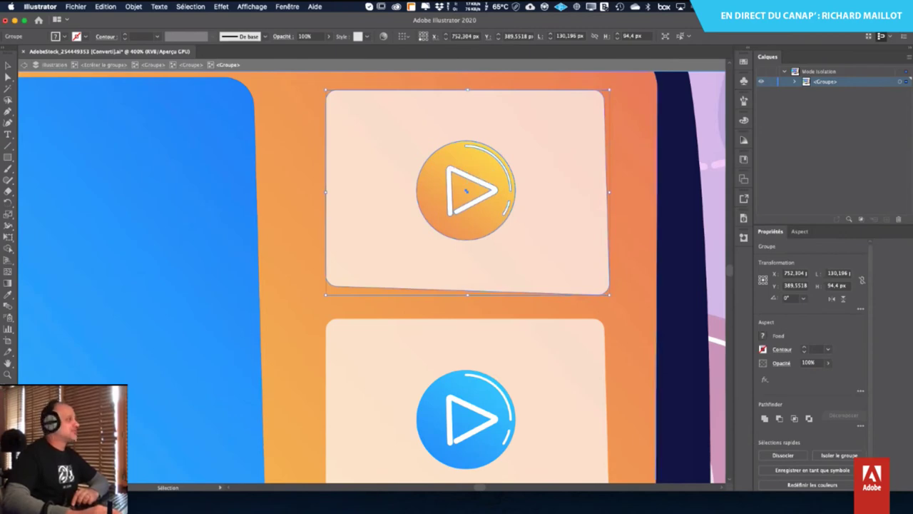
- Recall the saved view femme_ordinateur and move up one isolation level from the thumbnail group
{"action": "left_click", "coordinate": [219, 7]}
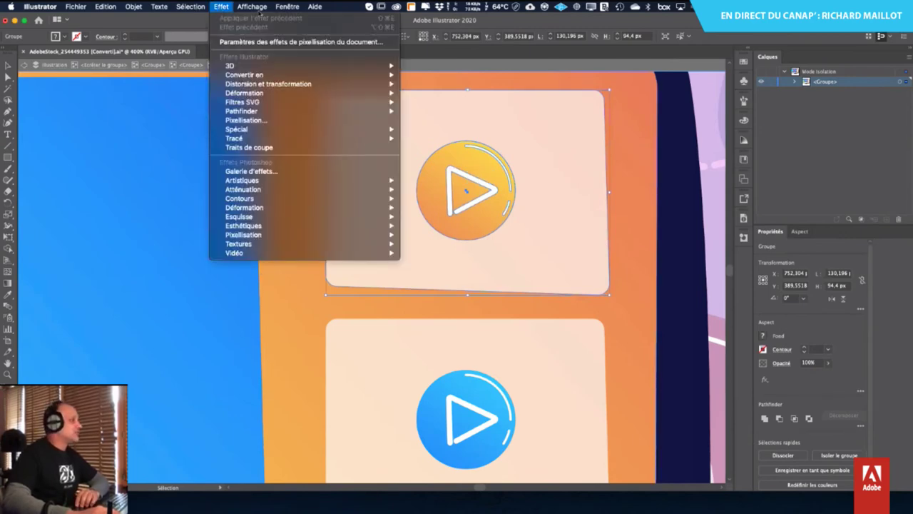
{"action": "mouse_move", "coordinate": [254, 7]}
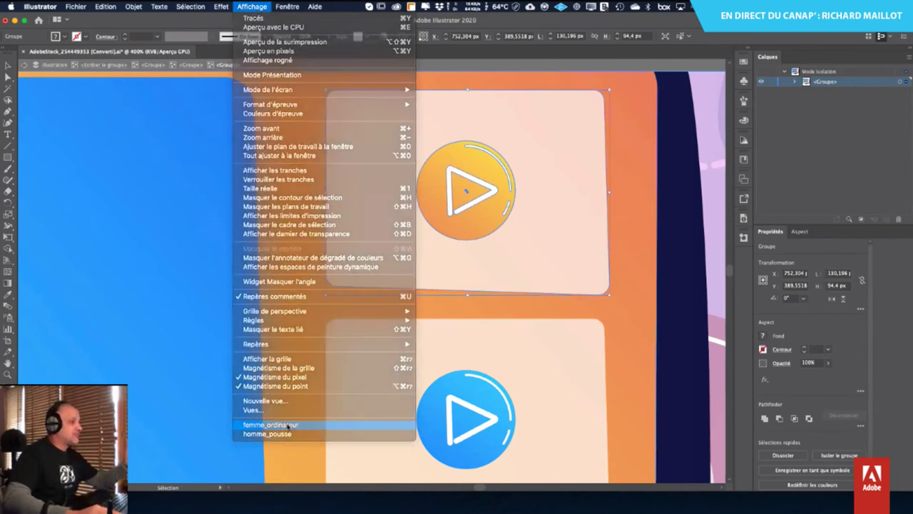
{"action": "left_click", "coordinate": [288, 425]}
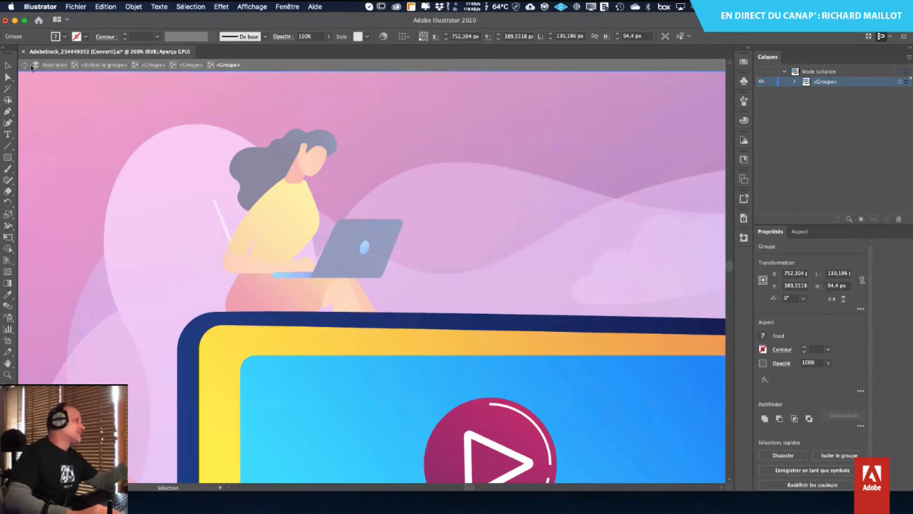
{"action": "left_click", "coordinate": [31, 67]}
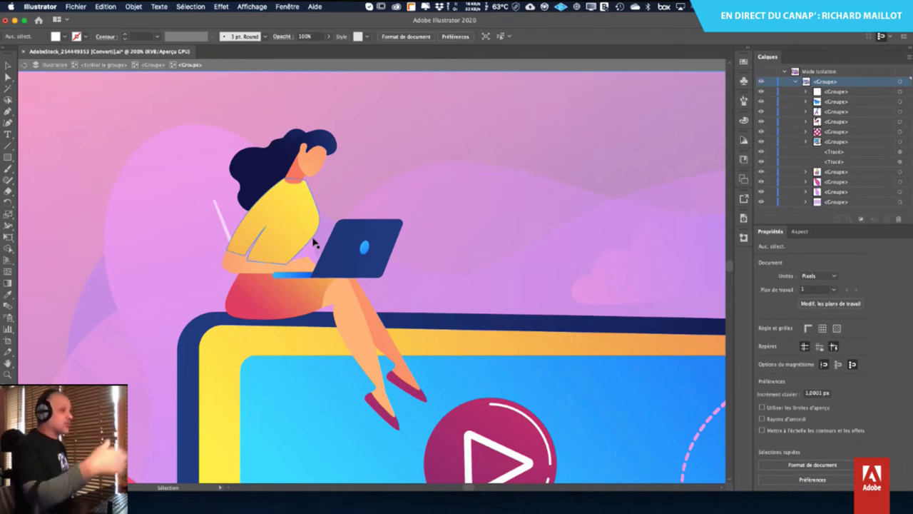
- Inspect the anchor points of the pale purple shape group behind the woman and move up one isolation level
{"action": "left_click", "coordinate": [210, 129]}
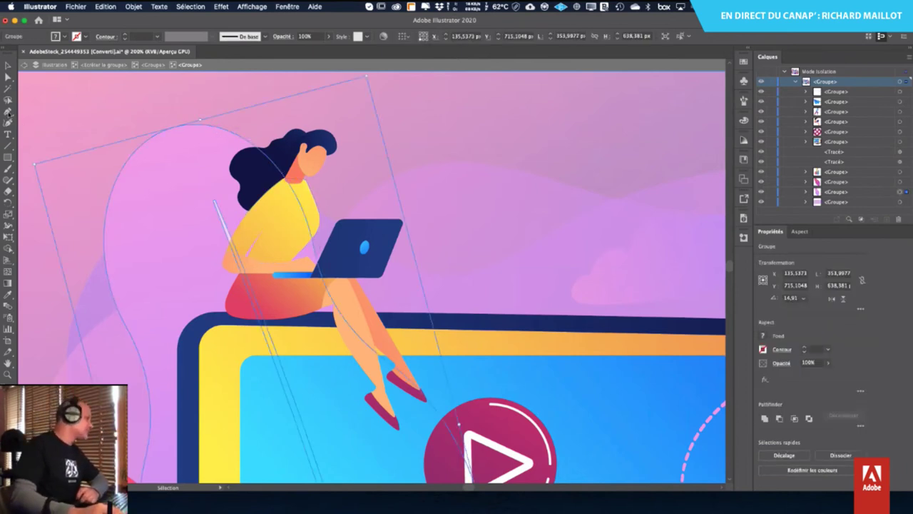
{"action": "left_click", "coordinate": [8, 77]}
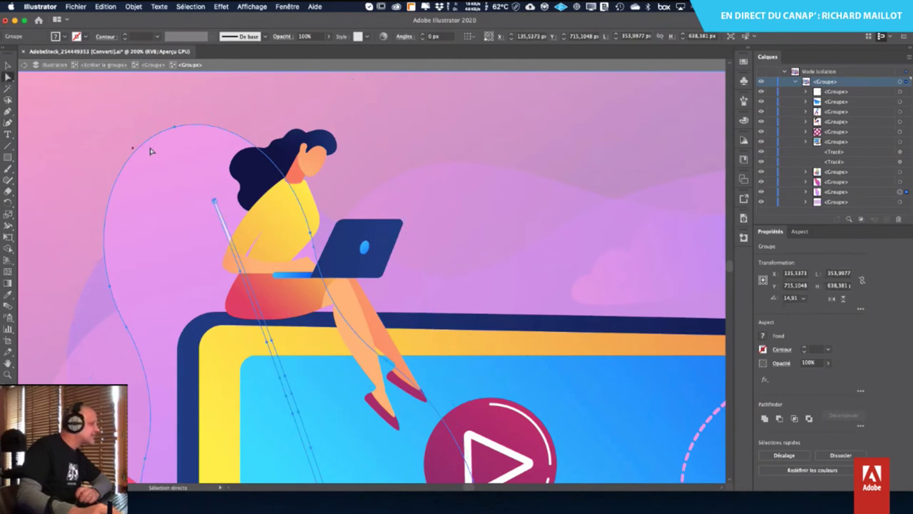
{"action": "key", "text": "super+minus"}
{"action": "key", "text": "super+minus"}
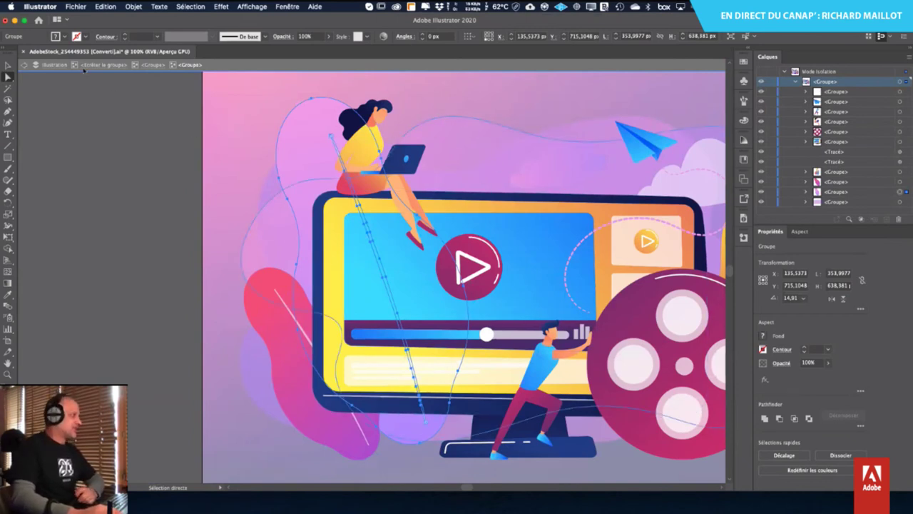
{"action": "left_click", "coordinate": [41, 84]}
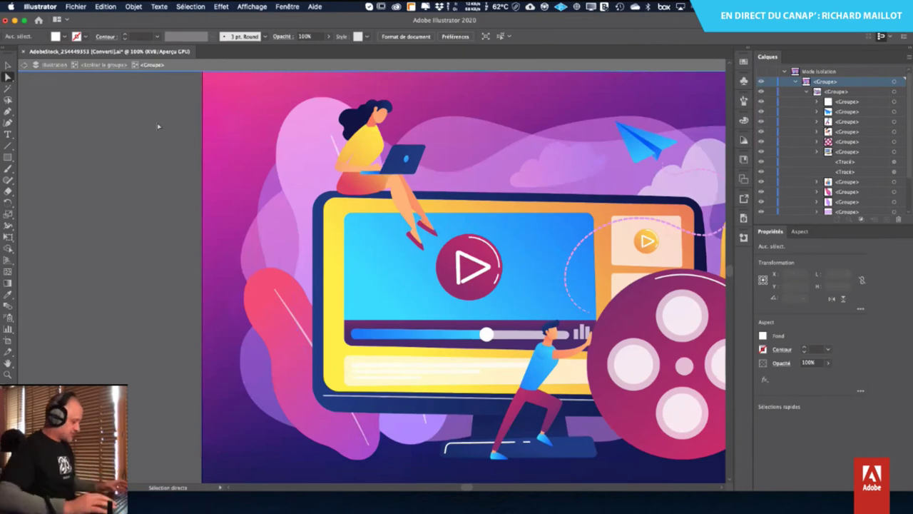
{"action": "key", "text": "super+minus"}
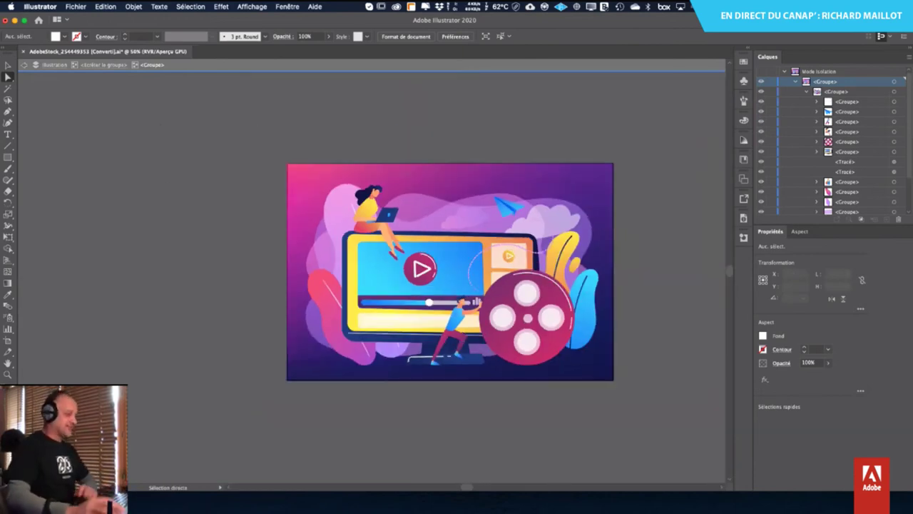
{"action": "key", "text": "super+plus"}
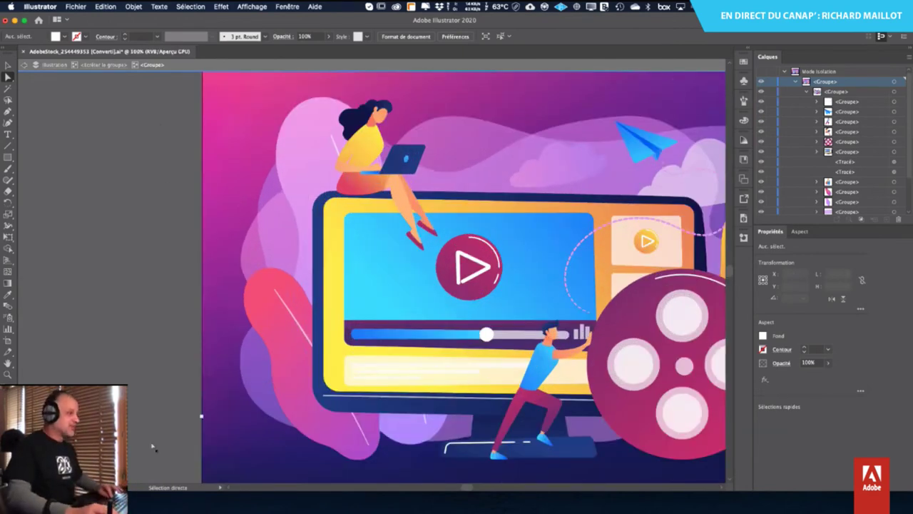
{"action": "scroll", "coordinate": [96, 194], "scroll_direction": "right", "scroll_amount": 5}
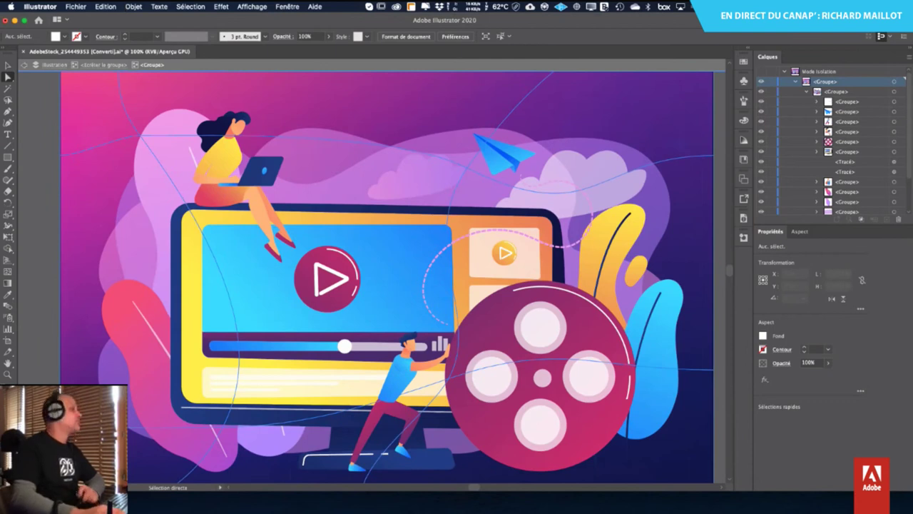
{"action": "left_click", "coordinate": [136, 7]}
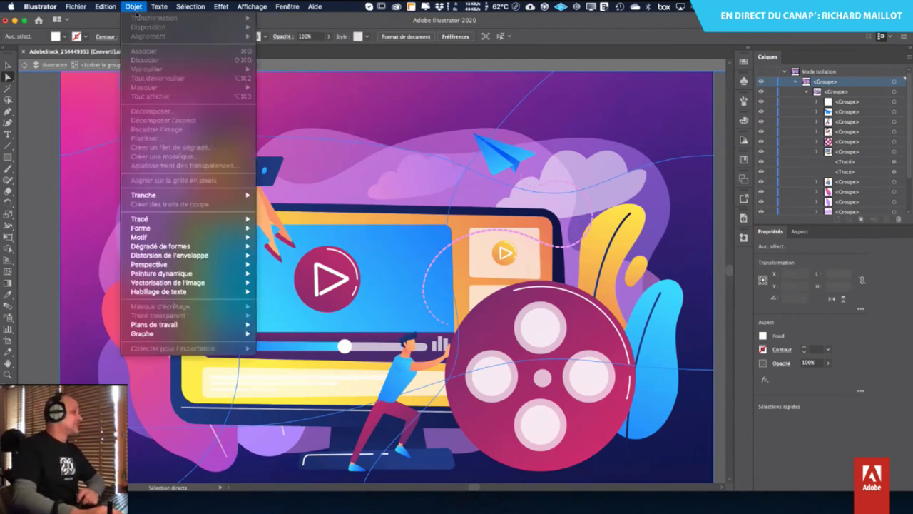
{"action": "mouse_move", "coordinate": [173, 219]}
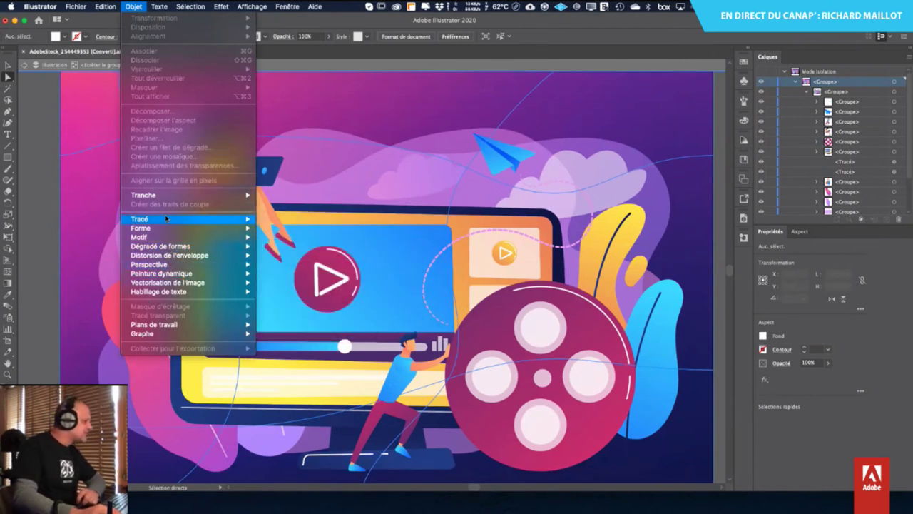
{"action": "left_click", "coordinate": [117, 220]}
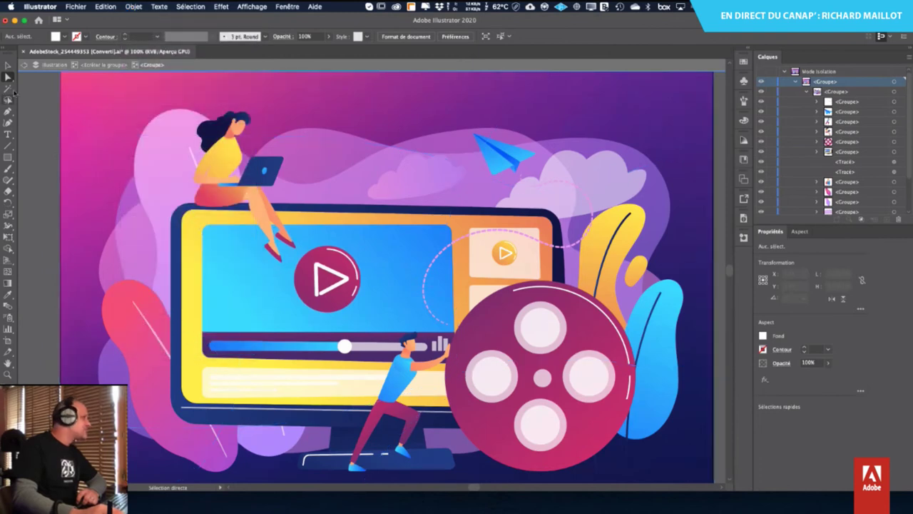
- Select only the pale purple shape's path behind the woman with the Direct Selection tool
{"action": "left_click", "coordinate": [8, 65]}
{"action": "left_click", "coordinate": [182, 117]}
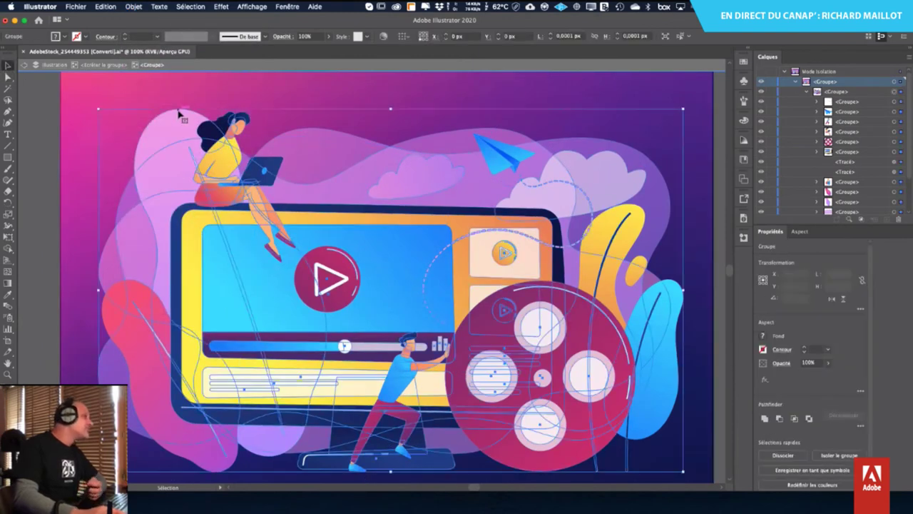
{"action": "left_click", "coordinate": [7, 76]}
{"action": "left_click", "coordinate": [172, 121]}
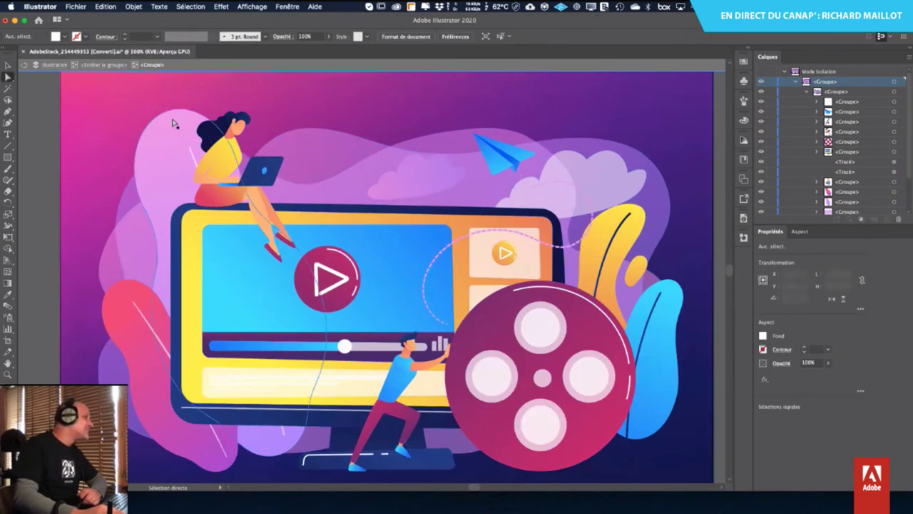
{"action": "left_click", "coordinate": [162, 115]}
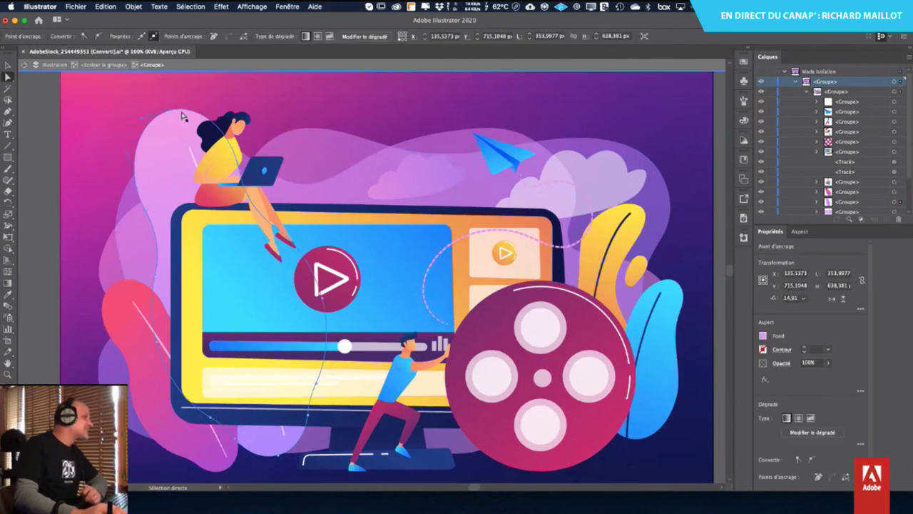
- Simplify the pale purple shape's path, moving the simplification amount toward fewer anchor points
{"action": "left_click", "coordinate": [134, 7]}
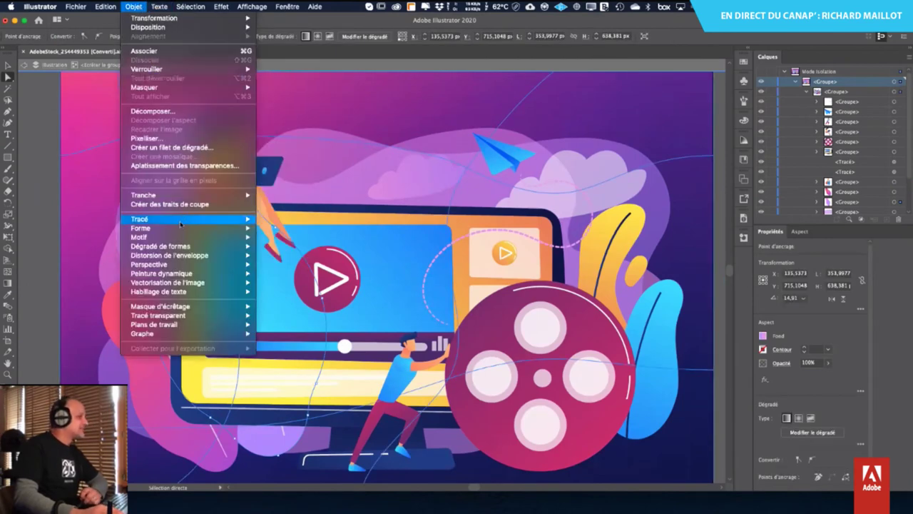
{"action": "mouse_move", "coordinate": [174, 227]}
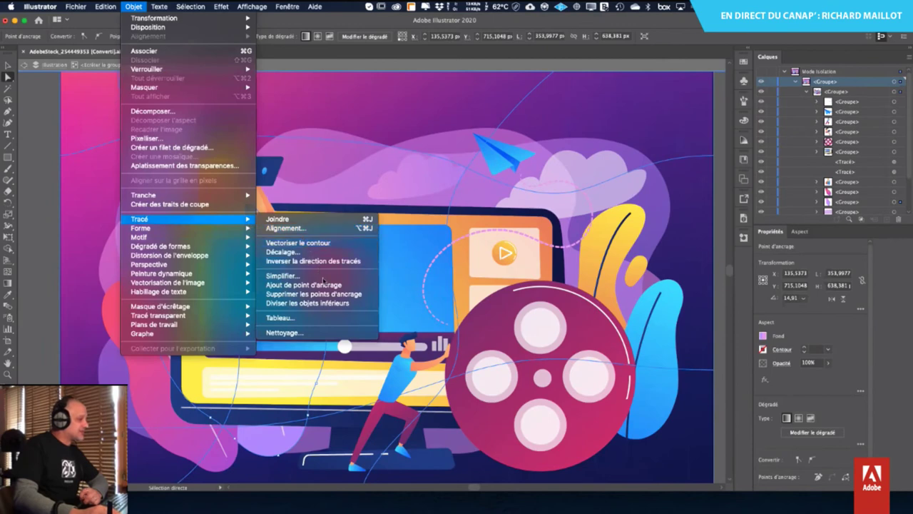
{"action": "left_click", "coordinate": [296, 277]}
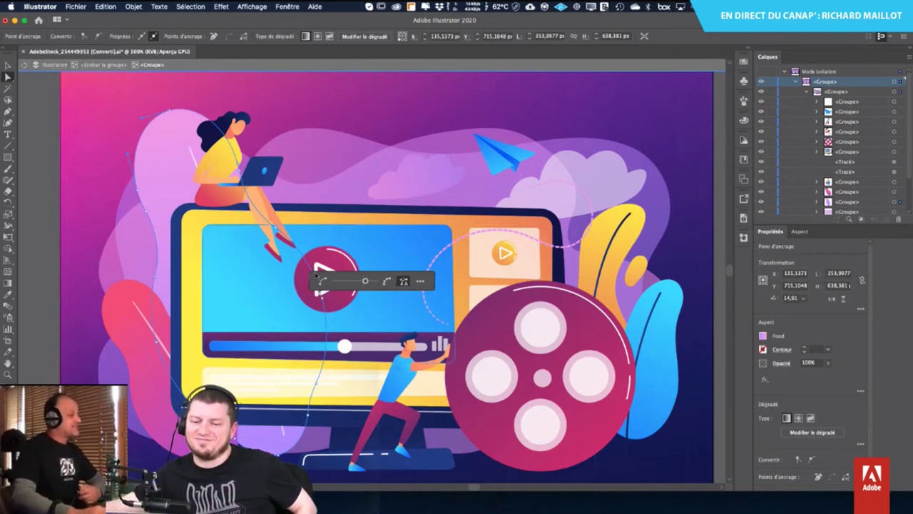
{"action": "left_click_drag", "start_coordinate": [365, 283], "coordinate": [346, 282]}
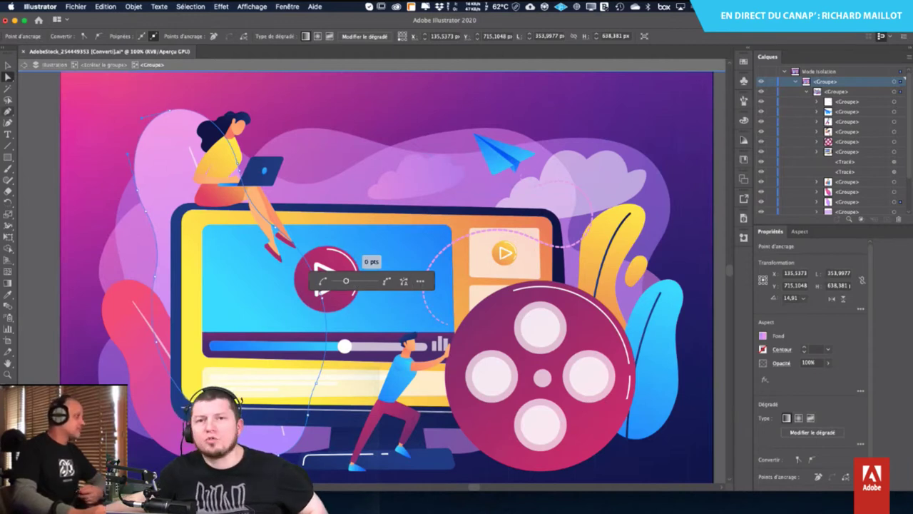
{"action": "left_click", "coordinate": [7, 65]}
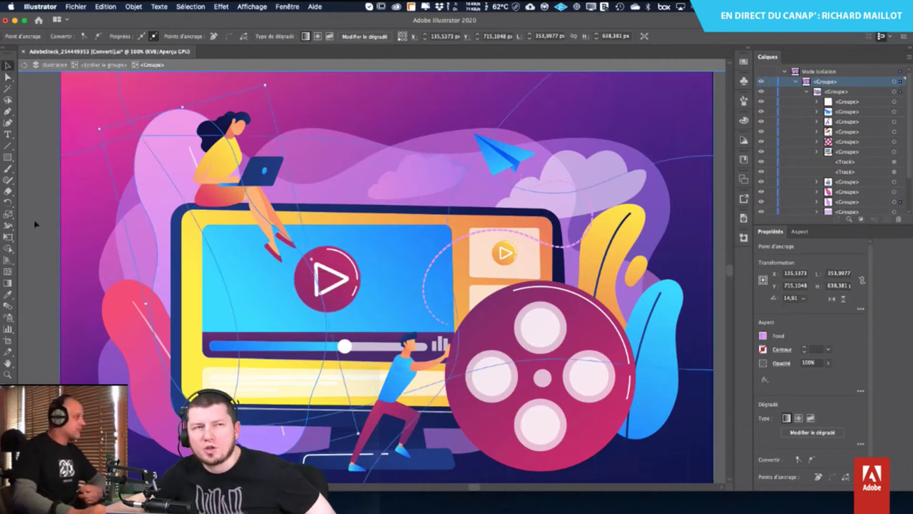
{"action": "left_click", "coordinate": [8, 78]}
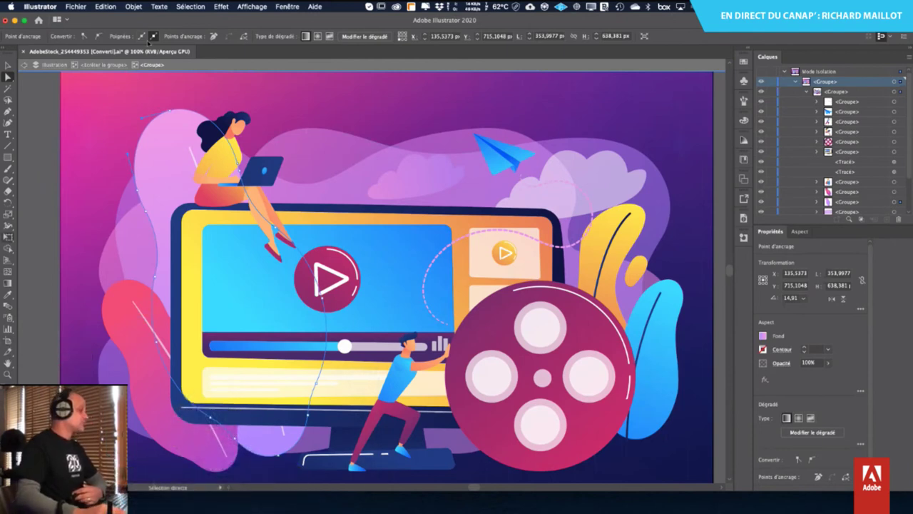
- Close the document AdobeStock_254449353 [Converti].ai without saving its changes
{"action": "left_click", "coordinate": [23, 53]}
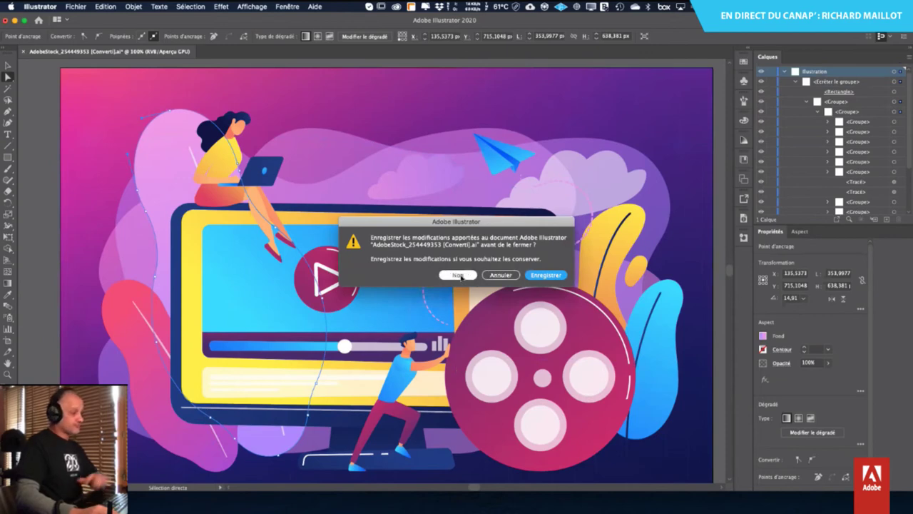
{"action": "left_click", "coordinate": [458, 275]}
- Open PICTOS.ai from the Links folder inside BNP_PARIBAS, leaving its missing CMYK profile without colour management
{"action": "left_click", "coordinate": [76, 6]}
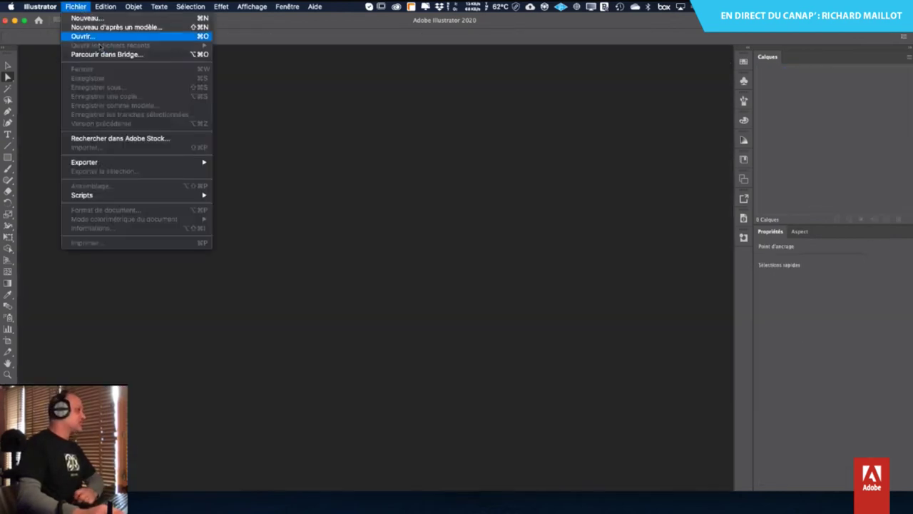
{"action": "key", "text": "super+o"}
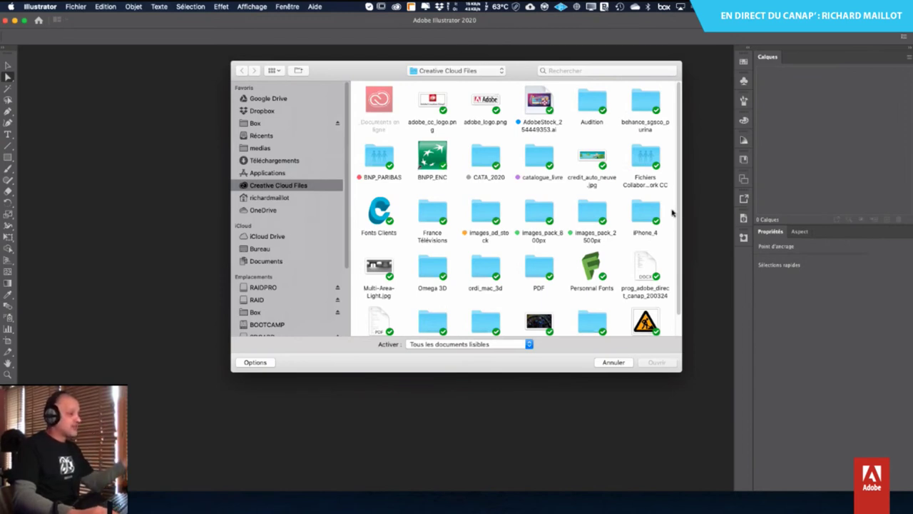
{"action": "double_click", "coordinate": [377, 158]}
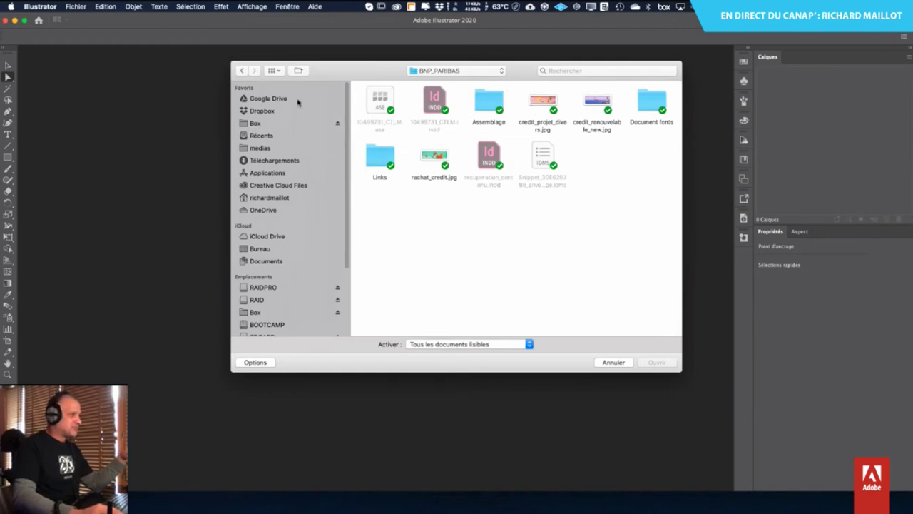
{"action": "left_click", "coordinate": [242, 71]}
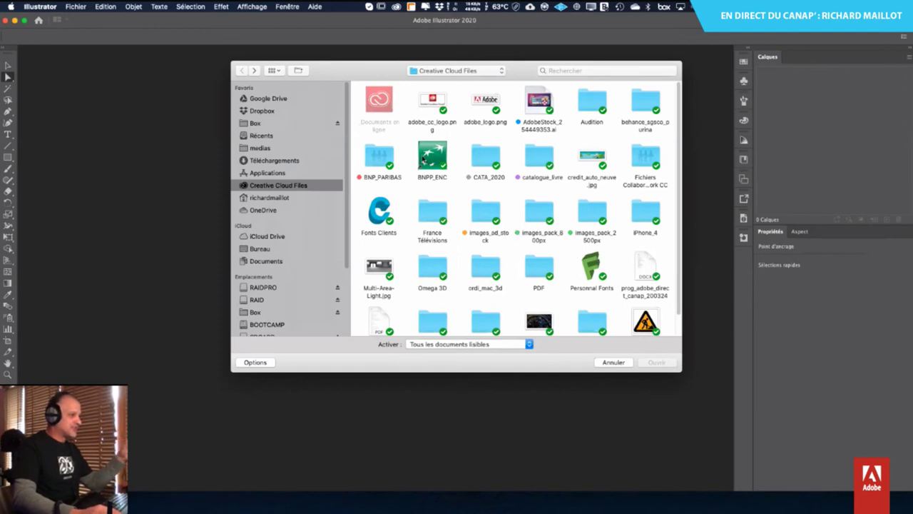
{"action": "double_click", "coordinate": [543, 159]}
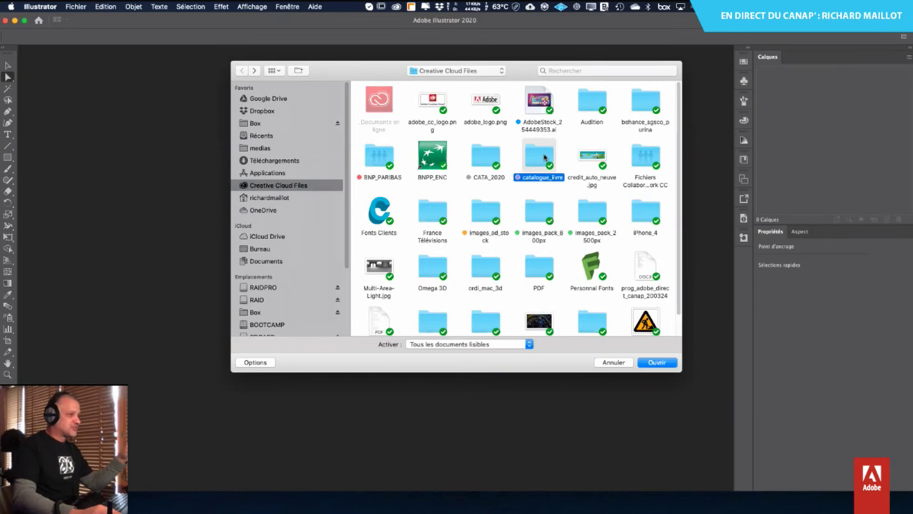
{"action": "left_click", "coordinate": [242, 71]}
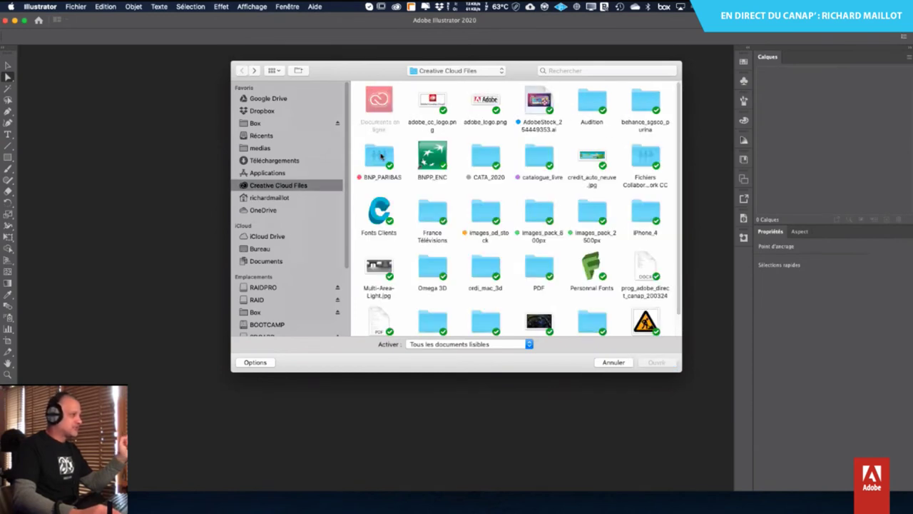
{"action": "double_click", "coordinate": [380, 156]}
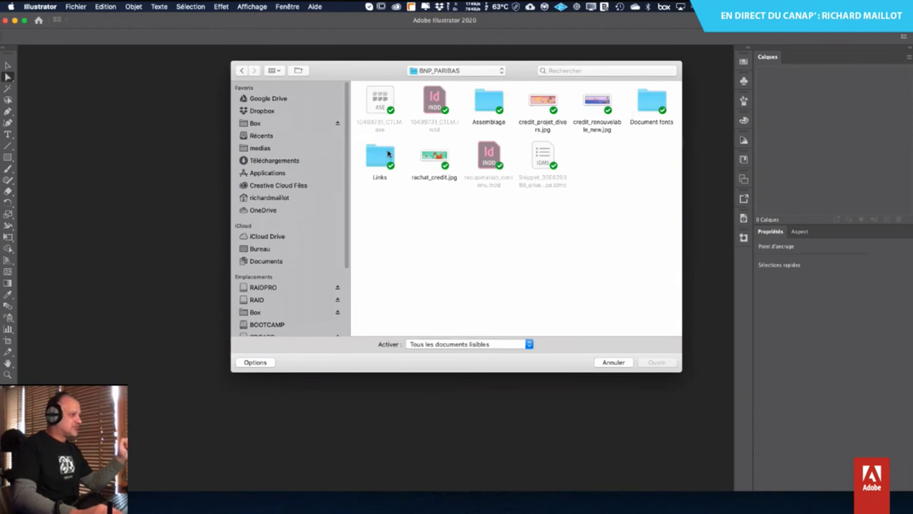
{"action": "double_click", "coordinate": [388, 154]}
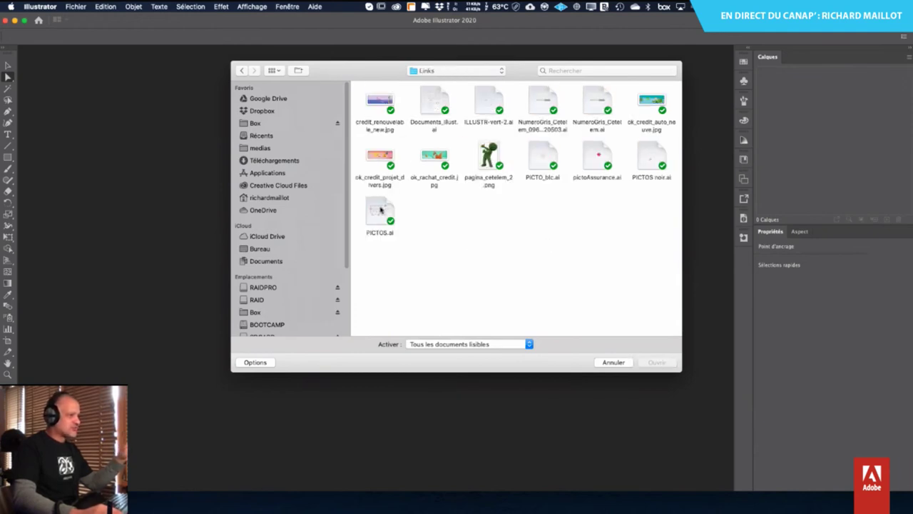
{"action": "left_click", "coordinate": [379, 209]}
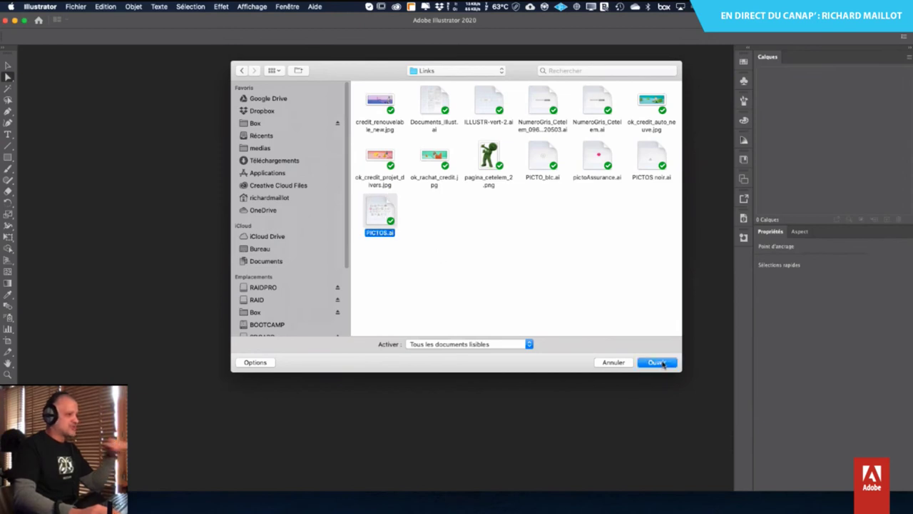
{"action": "left_click", "coordinate": [660, 363]}
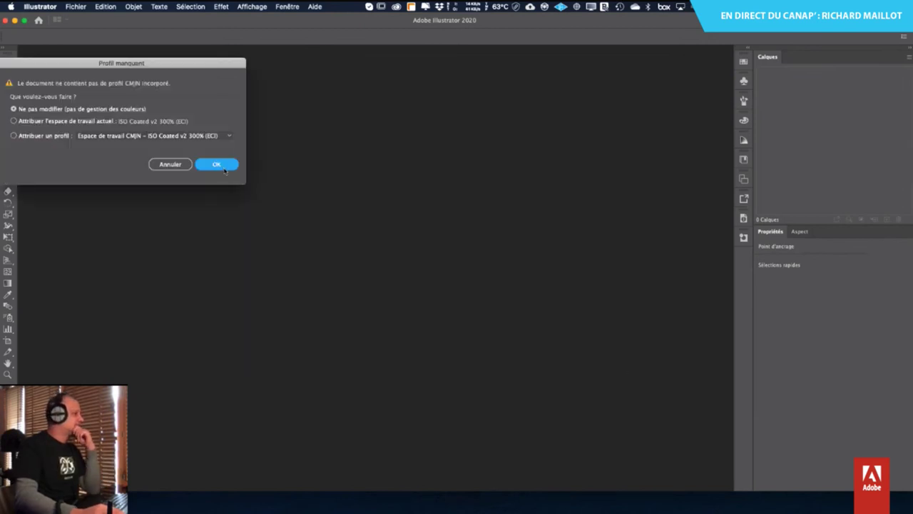
{"action": "key", "text": "Return"}
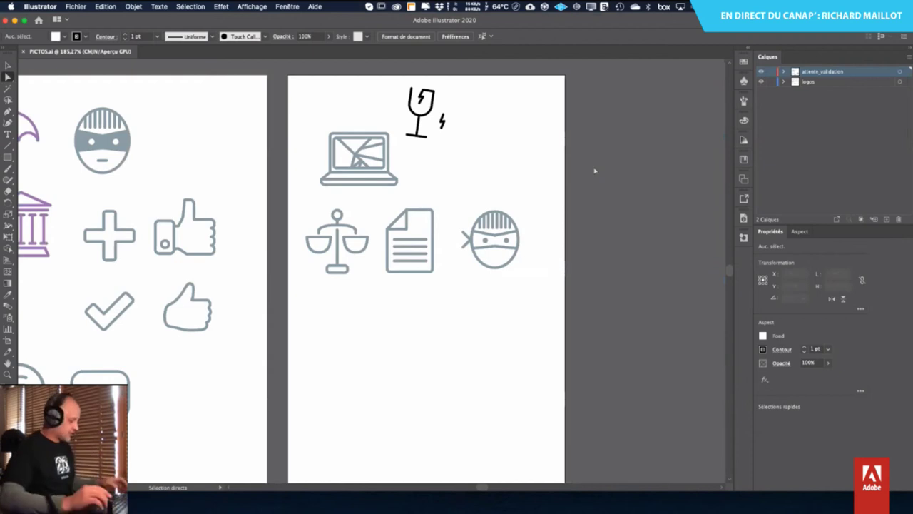
- Bring both pictogram artboards into view and inspect their names and boundaries with the Artboard tool
{"action": "key", "text": "super+minus"}
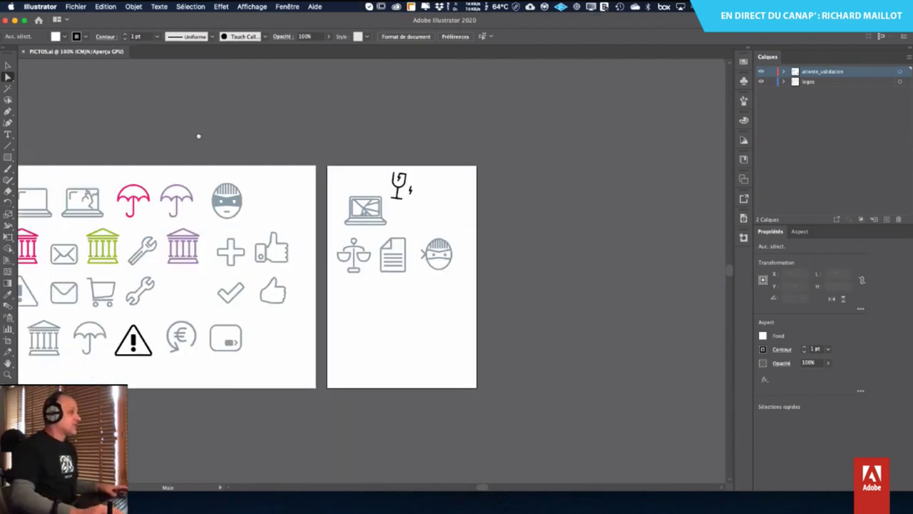
{"action": "left_click_drag", "start_coordinate": [198, 136], "coordinate": [289, 117]}
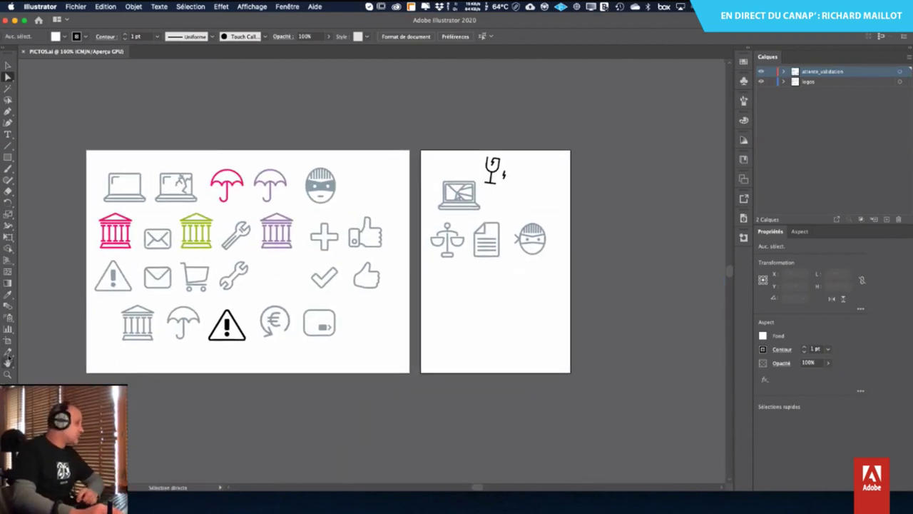
{"action": "left_click", "coordinate": [8, 341]}
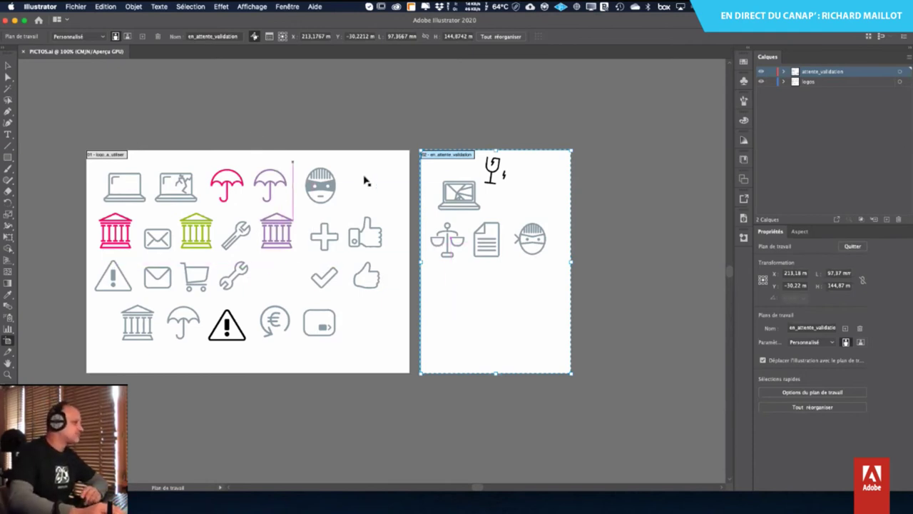
- Show the Asset Export settings and leave artboard editing
{"action": "left_click", "coordinate": [745, 199]}
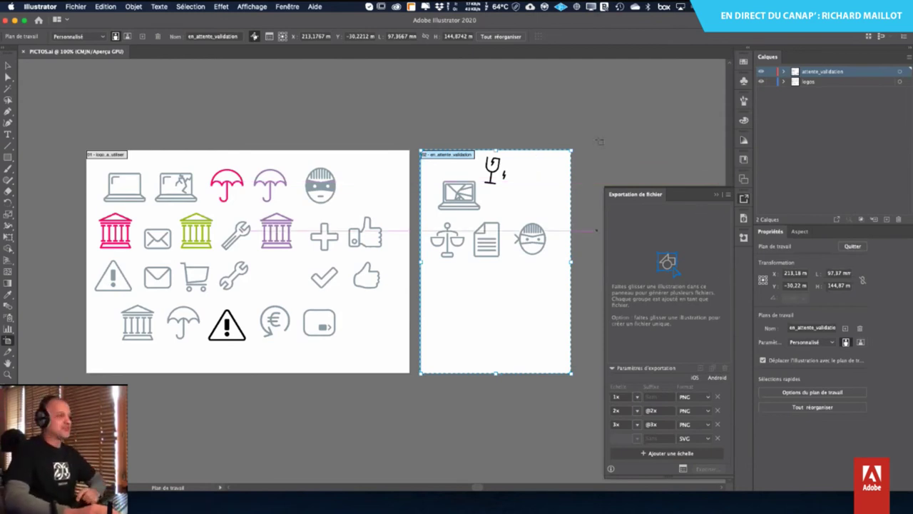
{"action": "key", "text": "Escape"}
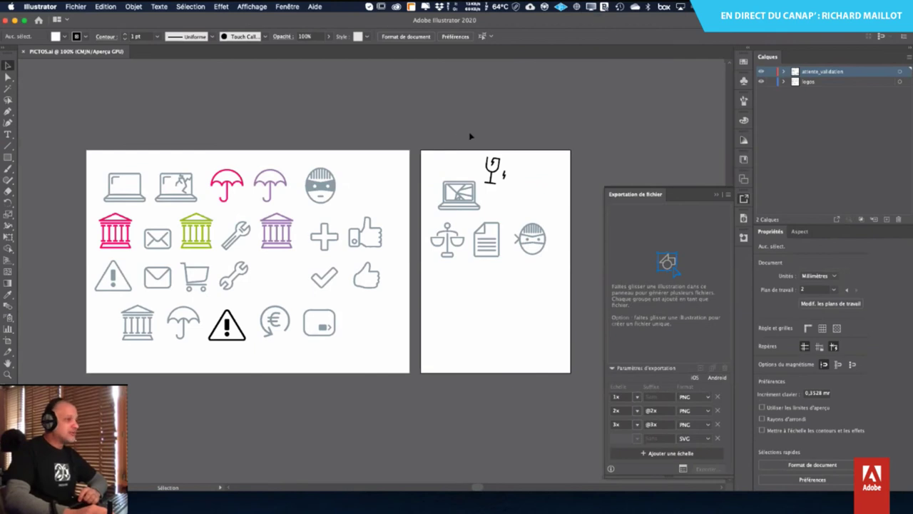
- Check the document's two artboards with the Artboard tool and display the BNP Paribas library
{"action": "left_click", "coordinate": [492, 172]}
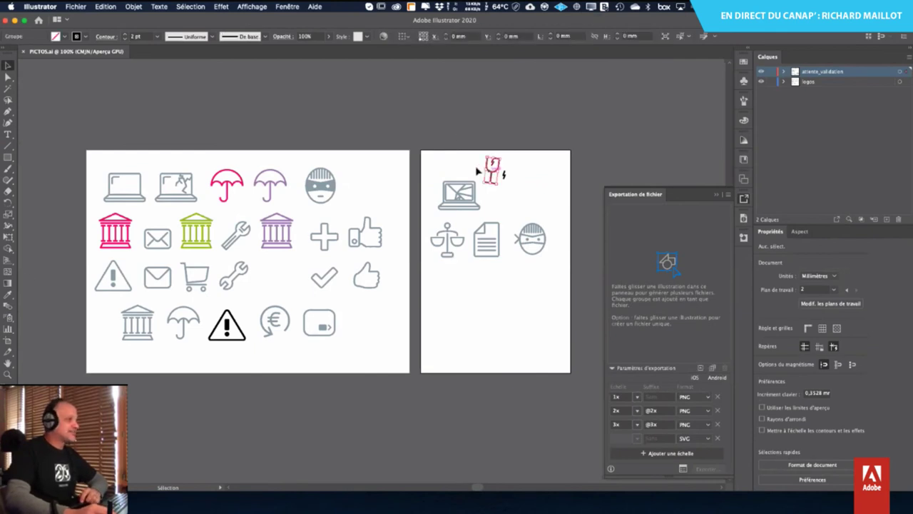
{"action": "left_click", "coordinate": [345, 169]}
{"action": "left_click", "coordinate": [8, 341]}
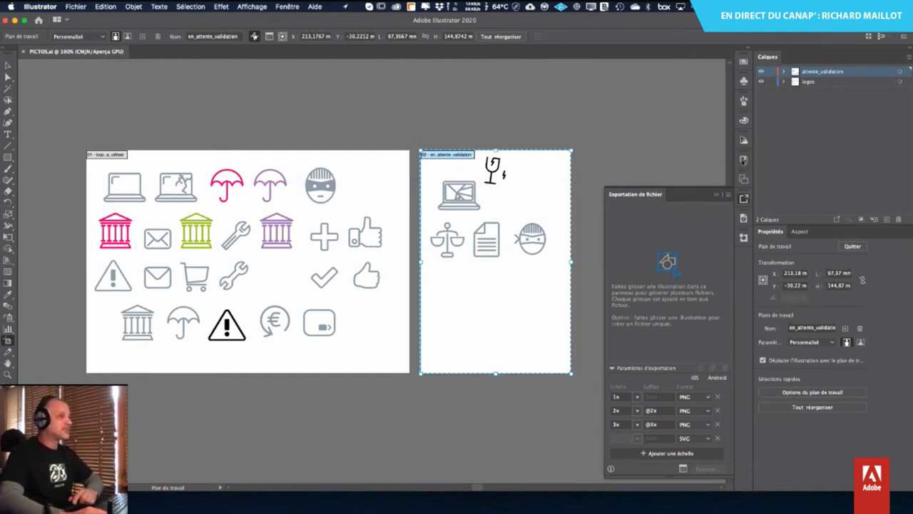
{"action": "left_click", "coordinate": [743, 159]}
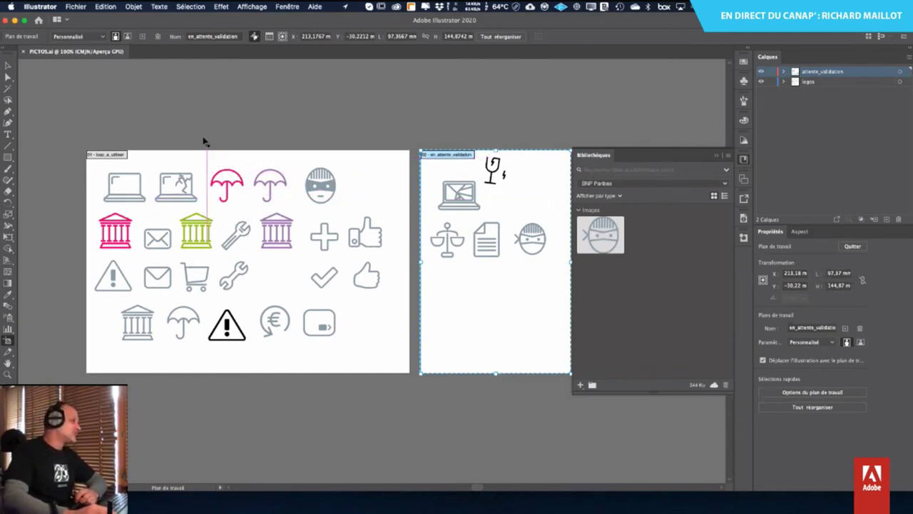
{"action": "mouse_move", "coordinate": [207, 127]}
{"action": "left_mouse_down"}
{"action": "mouse_move", "coordinate": [227, 196]}
{"action": "mouse_move", "coordinate": [249, 211]}
{"action": "left_mouse_up"}
{"action": "key", "text": "Delete"}
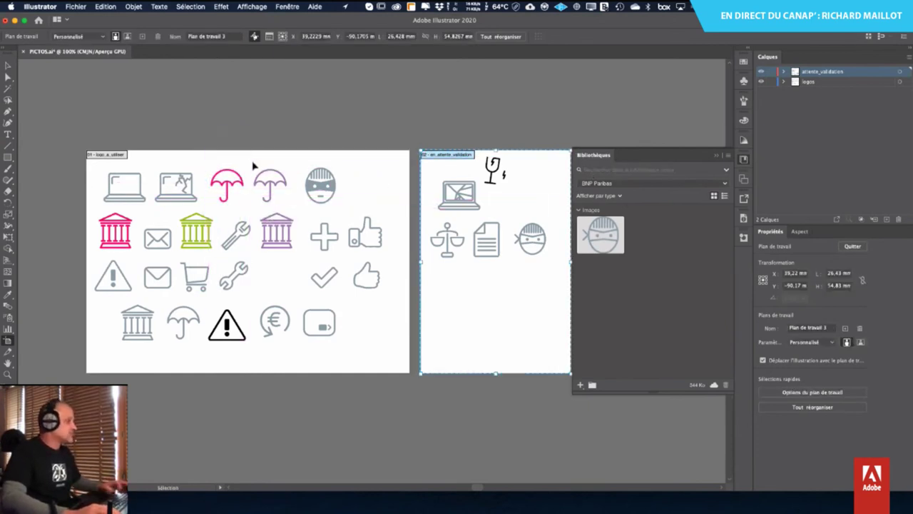
{"action": "key", "text": "v"}
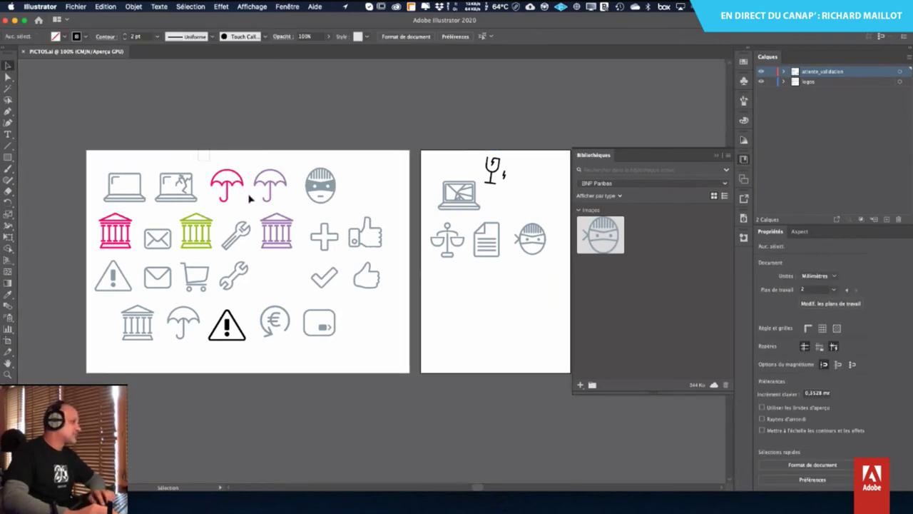
- Add the pink umbrella pictogram to the BNP Paribas library, leaving its missing CMYK profile unmodified
{"action": "left_click_drag", "start_coordinate": [198, 162], "coordinate": [253, 209]}
{"action": "left_click_drag", "start_coordinate": [355, 209], "coordinate": [662, 287]}
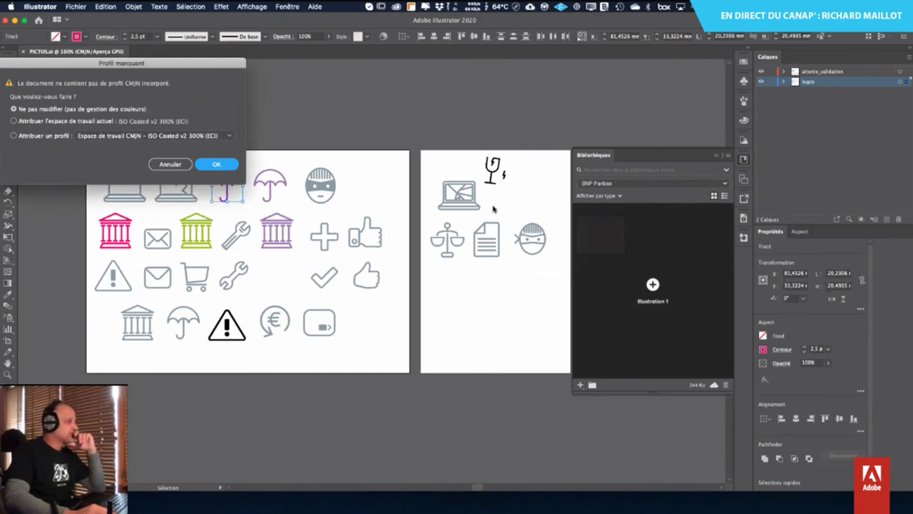
{"action": "left_click", "coordinate": [216, 164]}
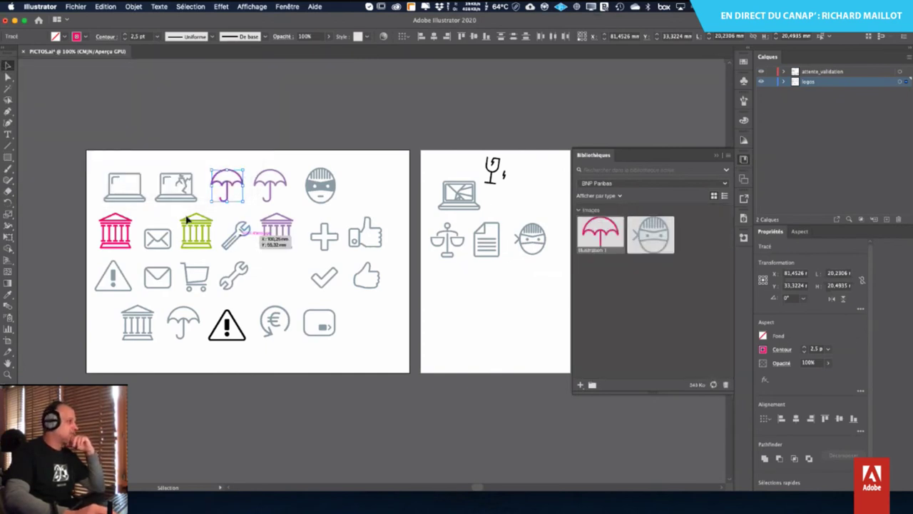
- Add the green columned building pictogram to the BNP Paribas library without assigning a colour profile
{"action": "left_click", "coordinate": [203, 235]}
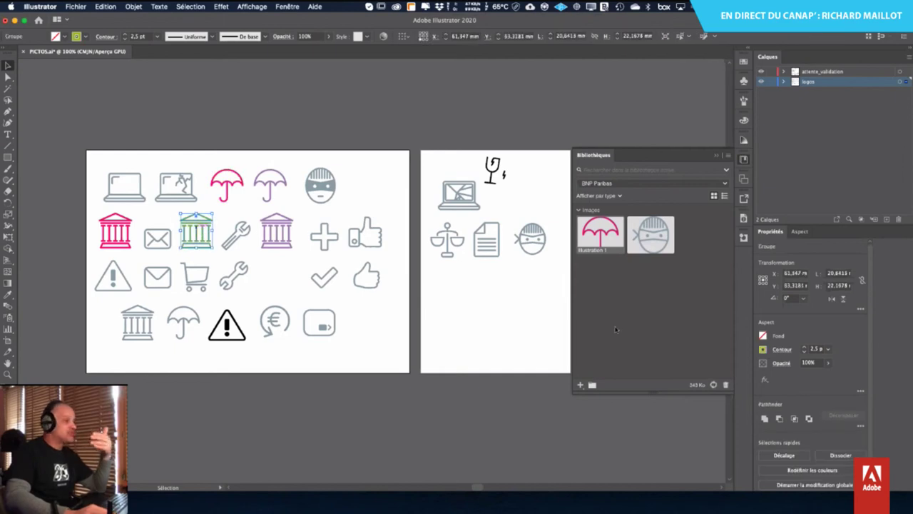
{"action": "left_click_drag", "start_coordinate": [196, 230], "coordinate": [615, 300]}
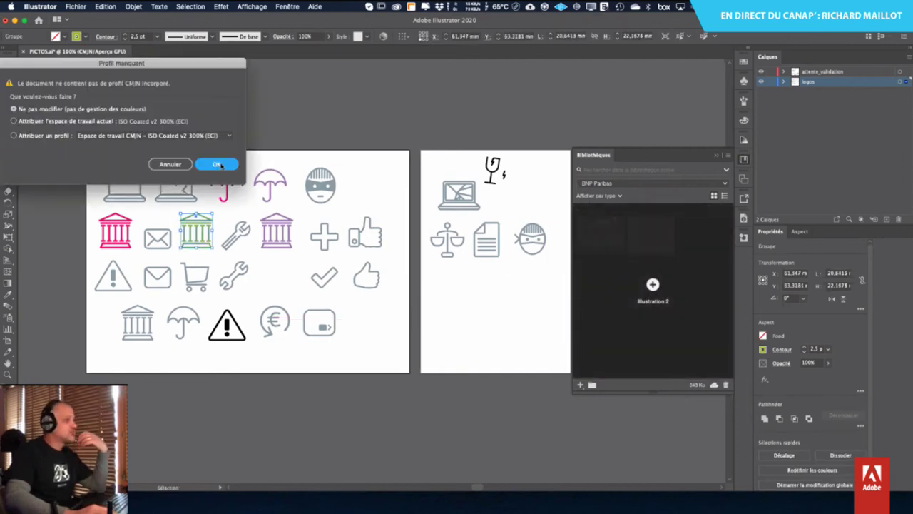
{"action": "left_click", "coordinate": [219, 165]}
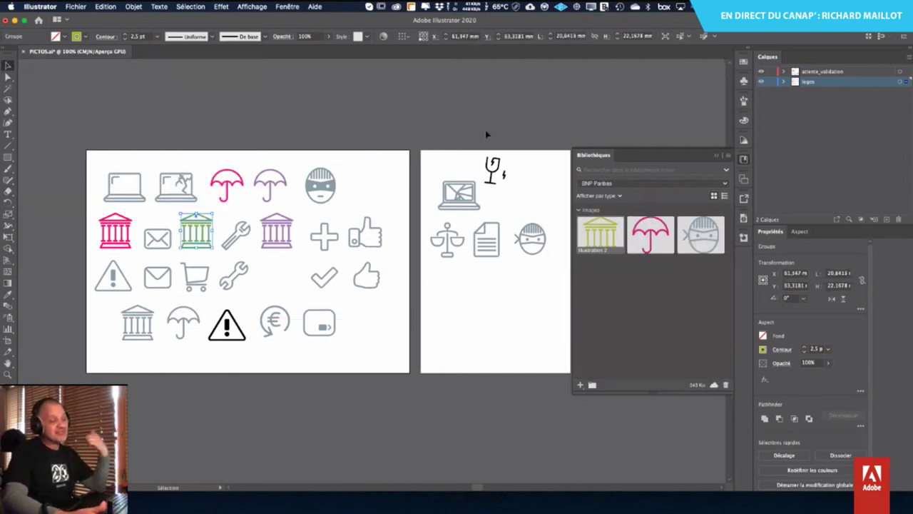
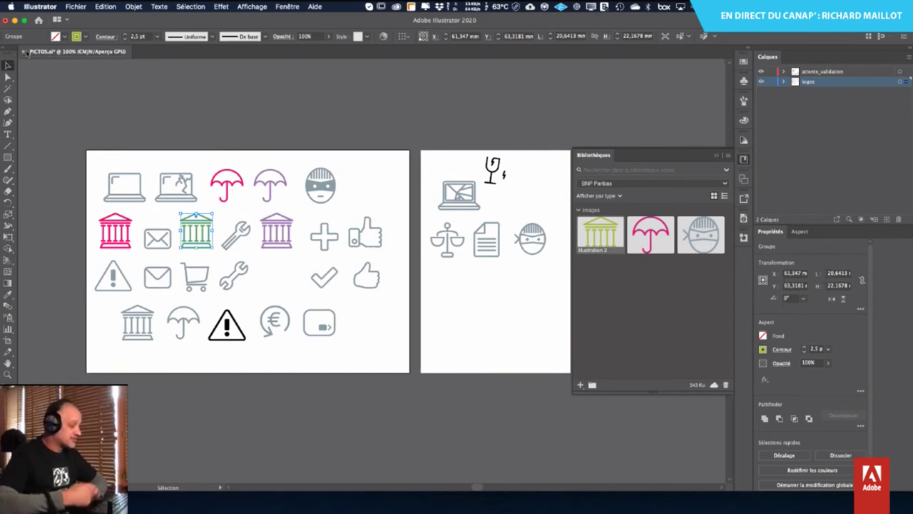
{"action": "left_click", "coordinate": [328, 71]}
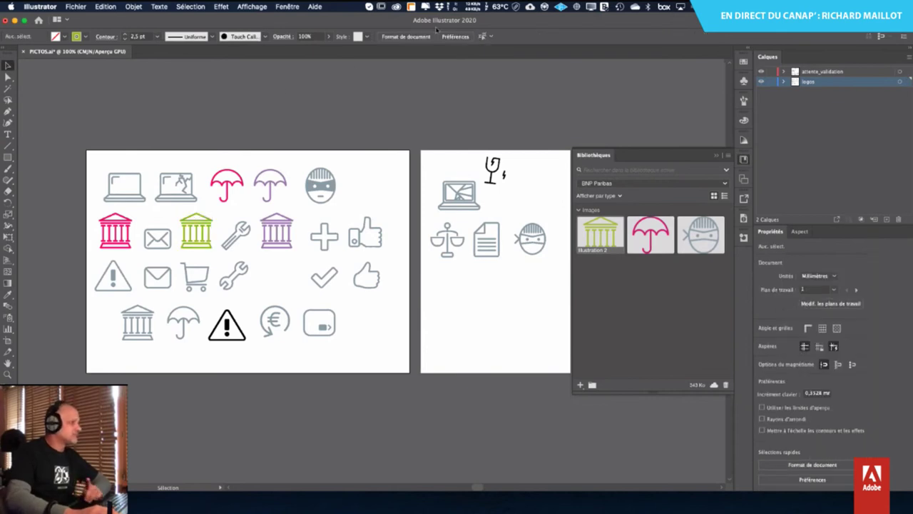
{"action": "left_click", "coordinate": [105, 7]}
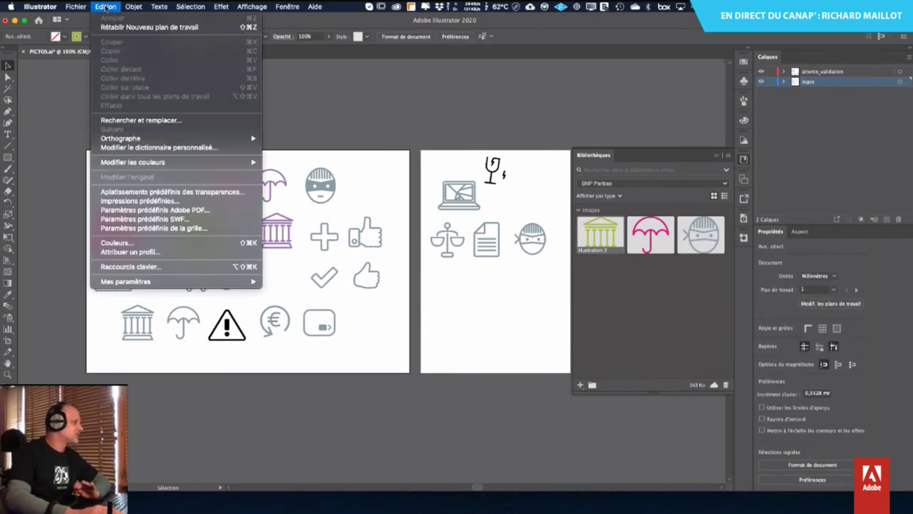
{"action": "mouse_move", "coordinate": [74, 7]}
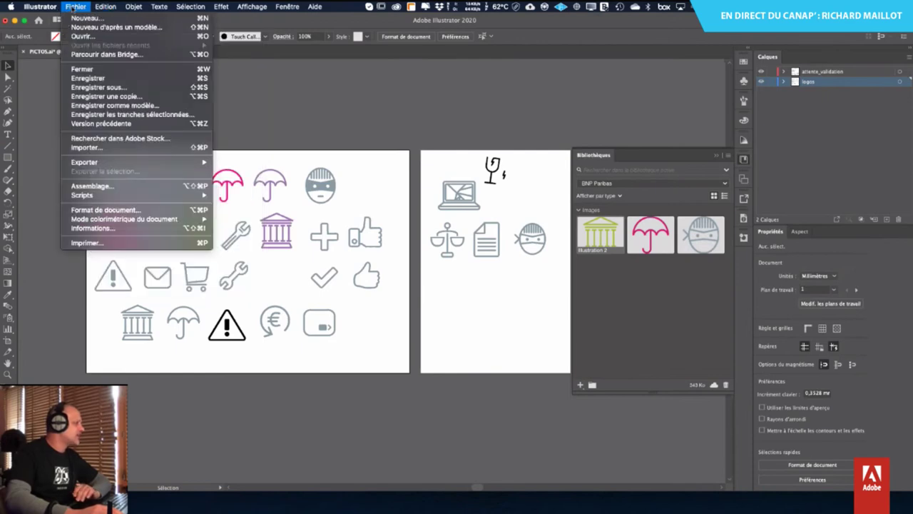
{"action": "mouse_move", "coordinate": [124, 13]}
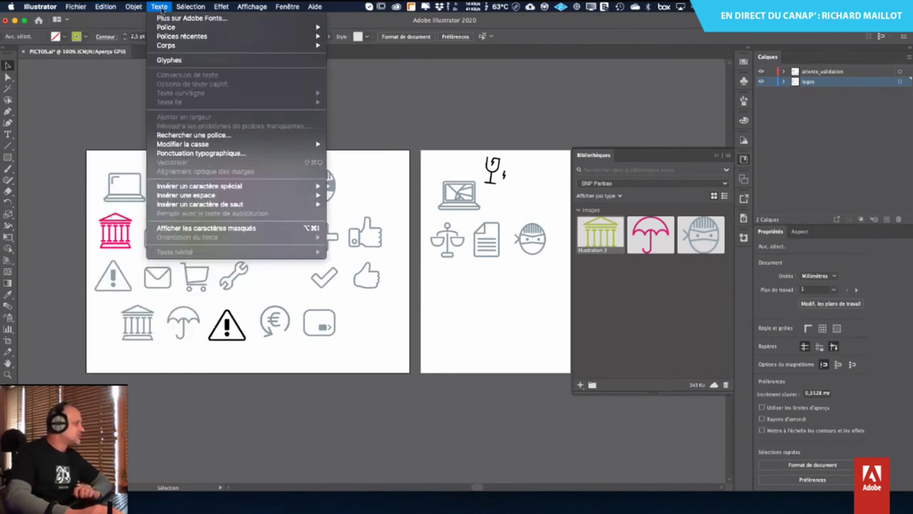
{"action": "mouse_move", "coordinate": [274, 7]}
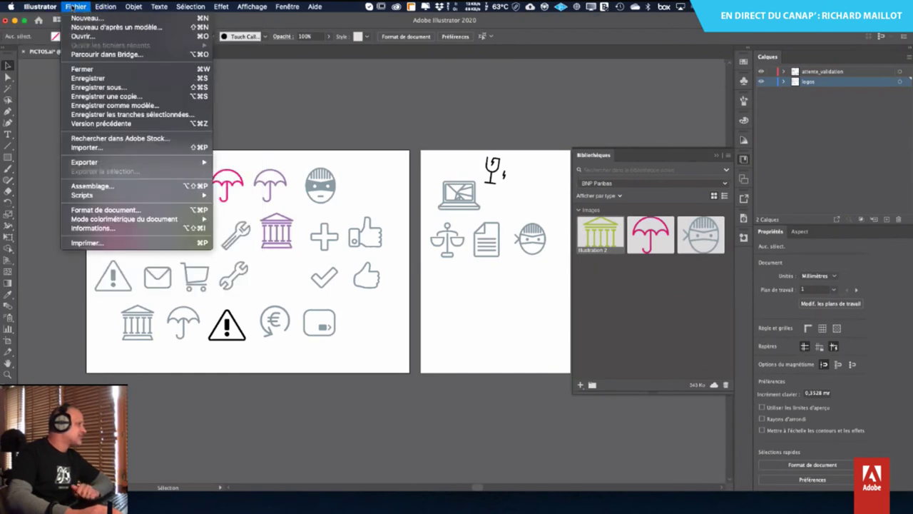
{"action": "left_click", "coordinate": [364, 90]}
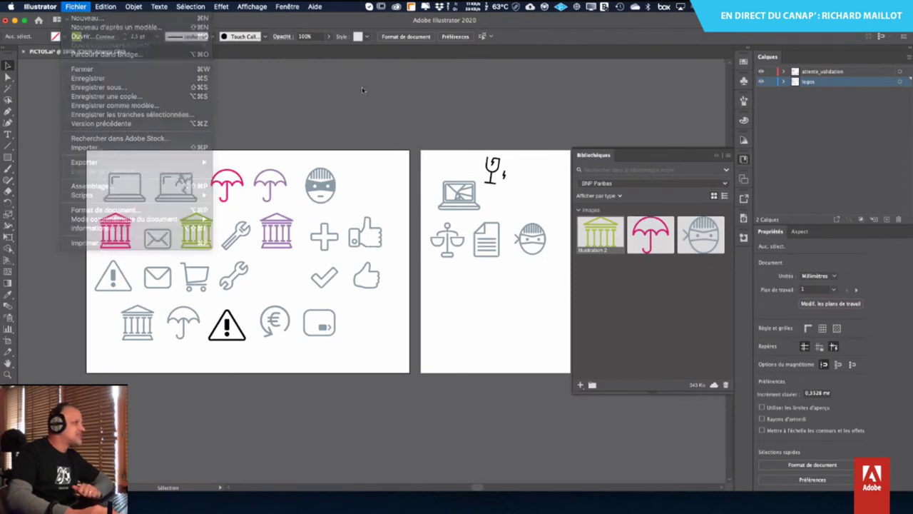
- Set the document raster effects resolution to Elevée (300 ppp)
{"action": "left_click", "coordinate": [217, 7]}
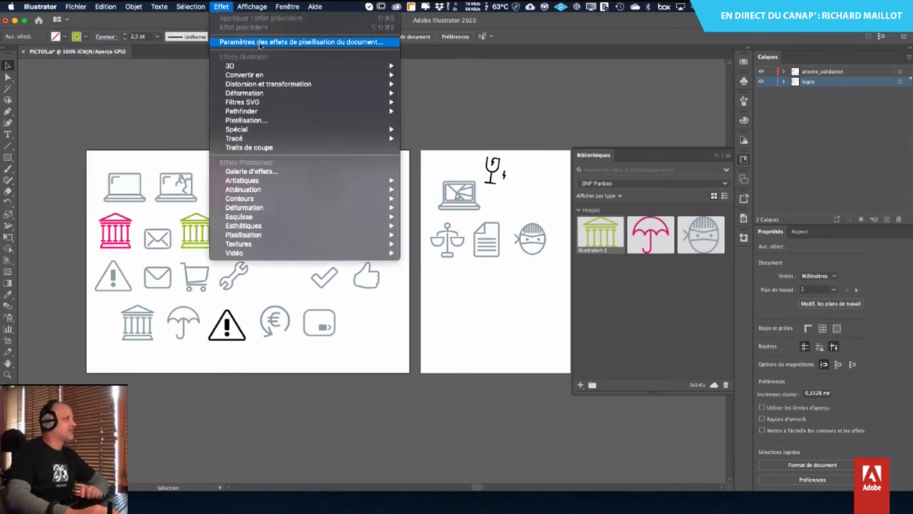
{"action": "left_click", "coordinate": [258, 43]}
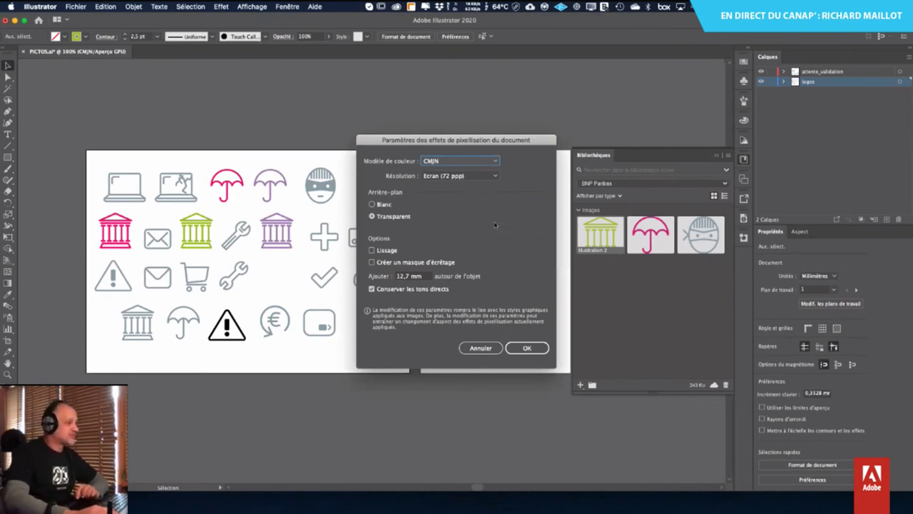
{"action": "left_click", "coordinate": [487, 177]}
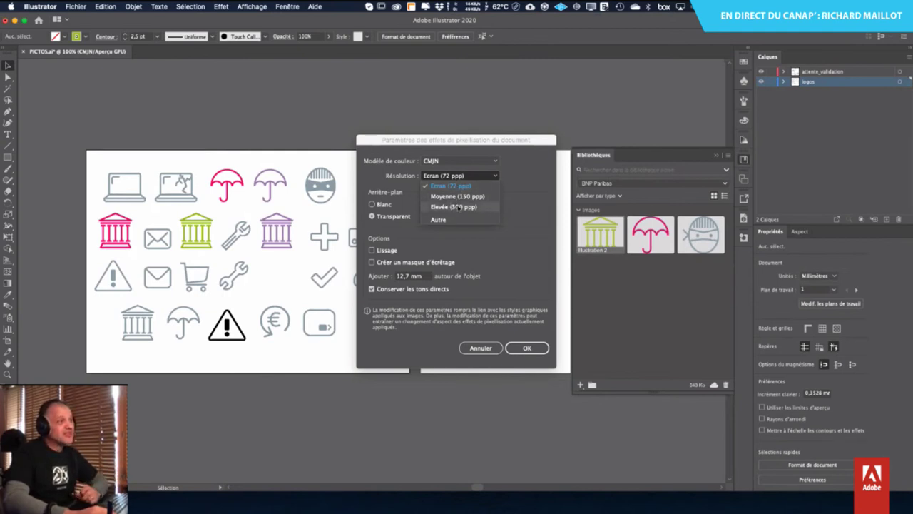
{"action": "left_click", "coordinate": [458, 207]}
{"action": "left_click", "coordinate": [523, 349]}
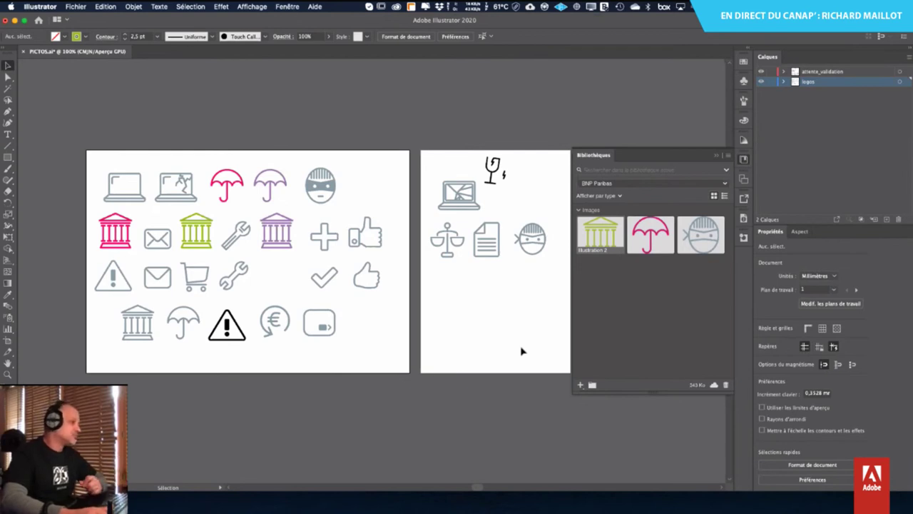
- Close PICTOS.ai without saving its changes and switch to InDesign
{"action": "left_click", "coordinate": [23, 52]}
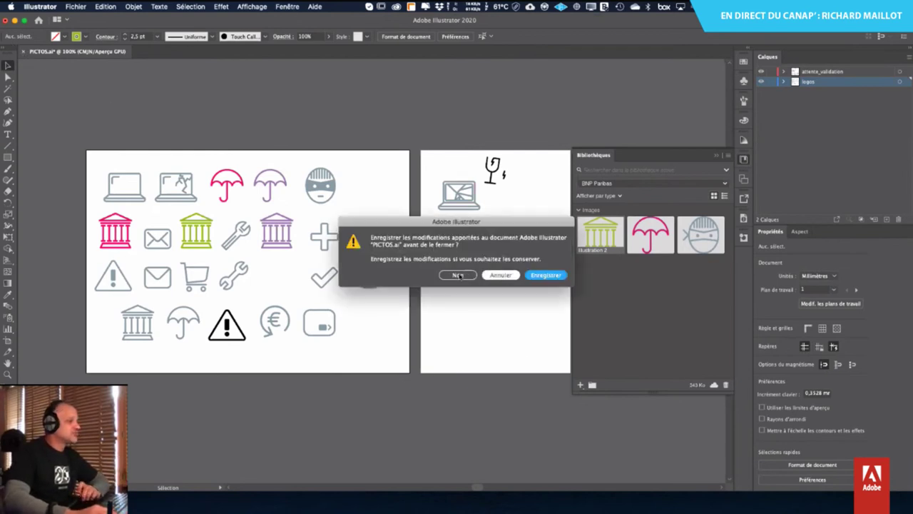
{"action": "left_click", "coordinate": [457, 275]}
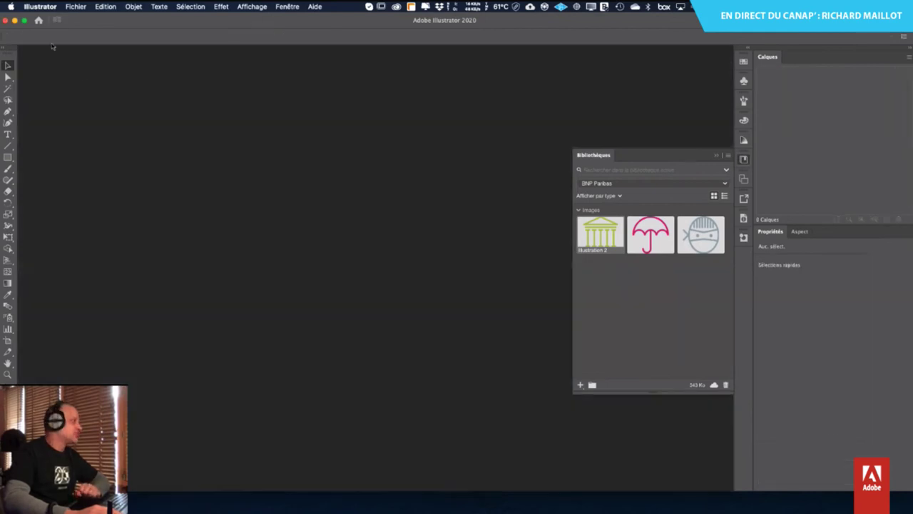
{"action": "left_click", "coordinate": [14, 21]}
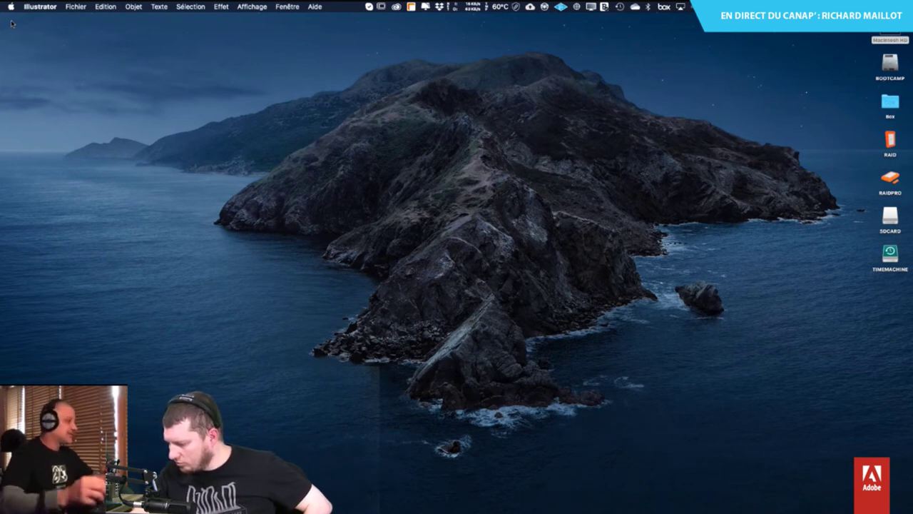
{"action": "mouse_move", "coordinate": [364, 505]}
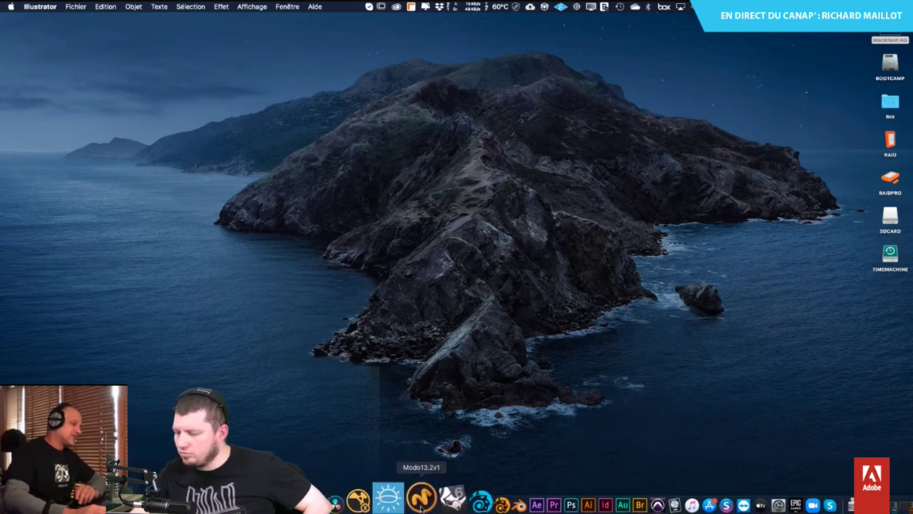
{"action": "left_click", "coordinate": [575, 498]}
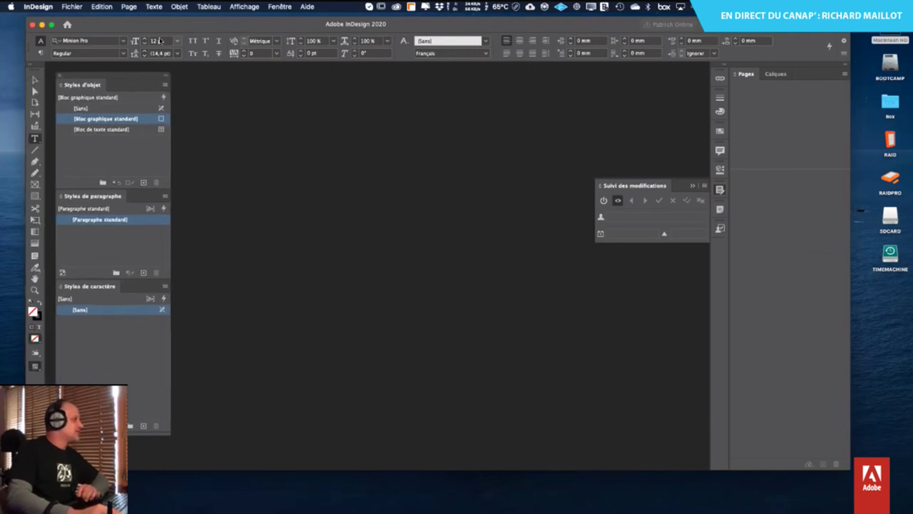
- Reposition the application window and the floating styles panels, and collapse the Suivi des modifications panel
{"action": "left_click_drag", "start_coordinate": [183, 20], "coordinate": [171, 45]}
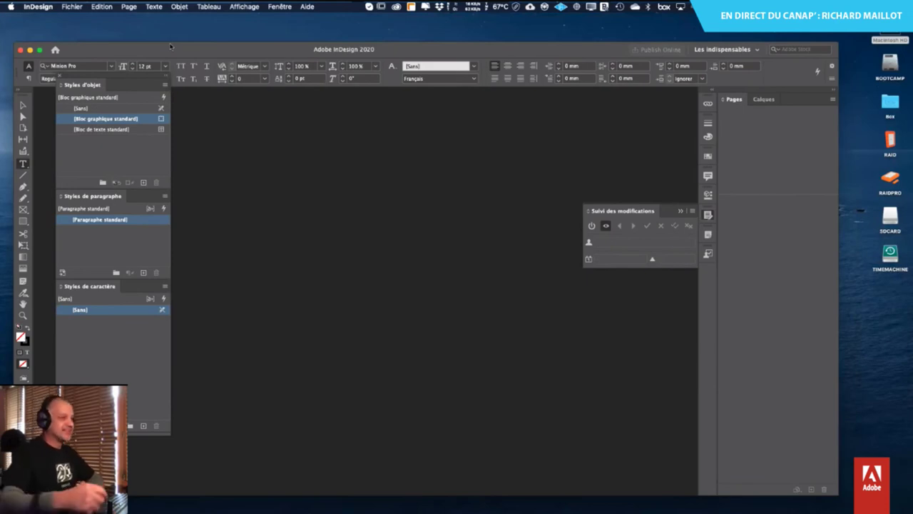
{"action": "left_click", "coordinate": [709, 214]}
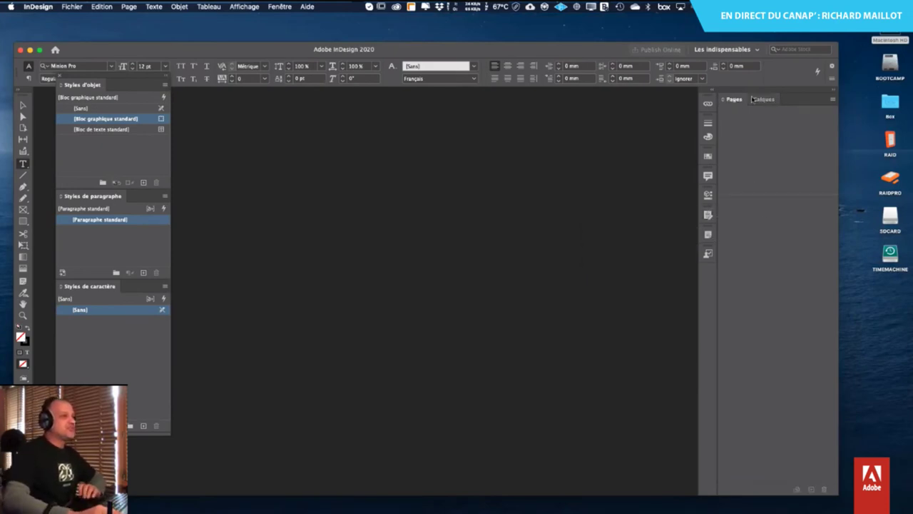
{"action": "left_click_drag", "start_coordinate": [95, 77], "coordinate": [89, 108]}
- Open 10499731_CTLM.indd from the BNP_PARIBAS folder, keeping the document's own colour settings
{"action": "left_click", "coordinate": [72, 6]}
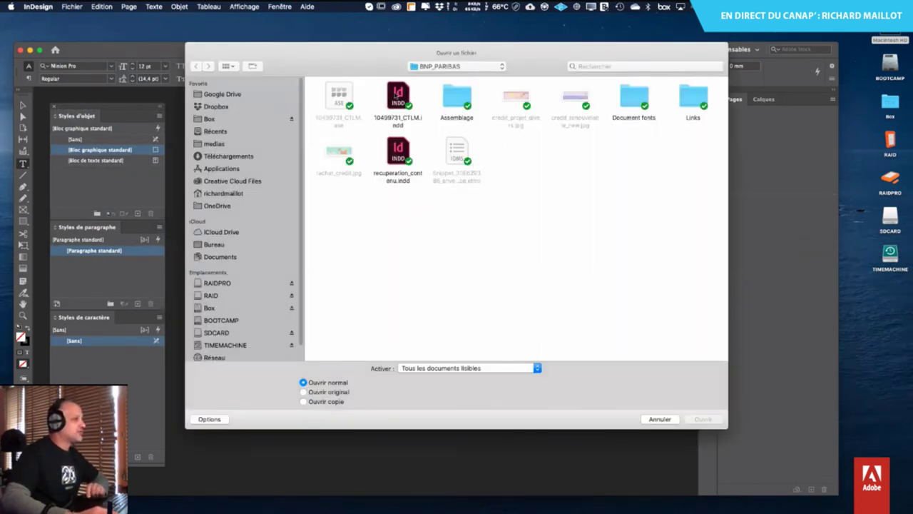
{"action": "left_click", "coordinate": [397, 99]}
{"action": "left_click", "coordinate": [719, 422]}
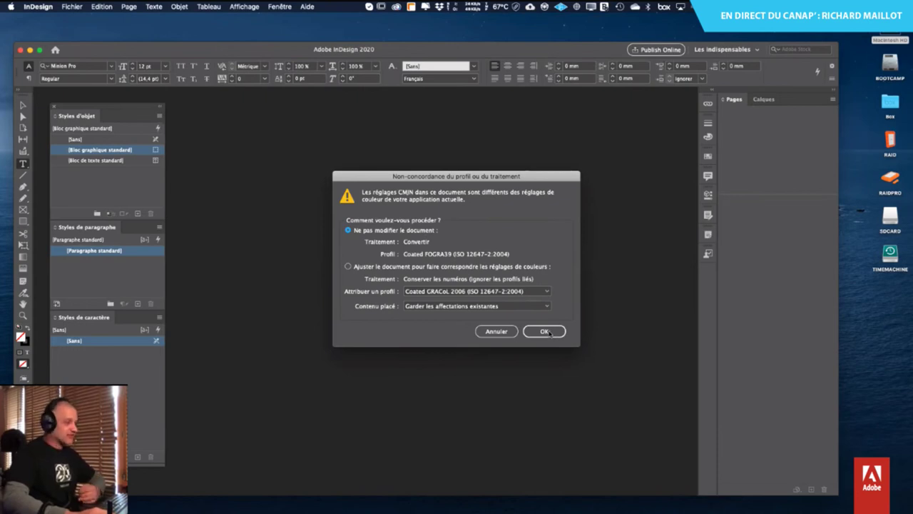
{"action": "left_click", "coordinate": [546, 331]}
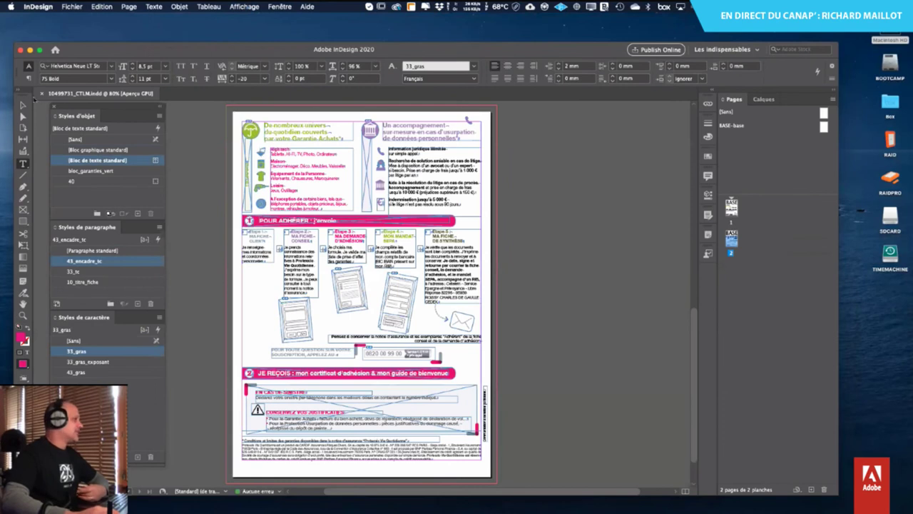
- Activate the Selection tool and display page 1 of the leaflet
{"action": "left_click", "coordinate": [23, 104]}
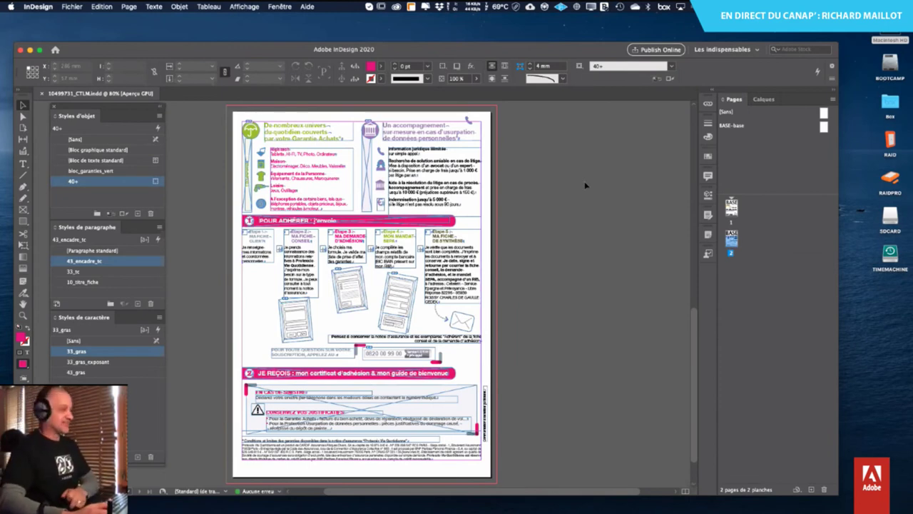
{"action": "left_click", "coordinate": [584, 186]}
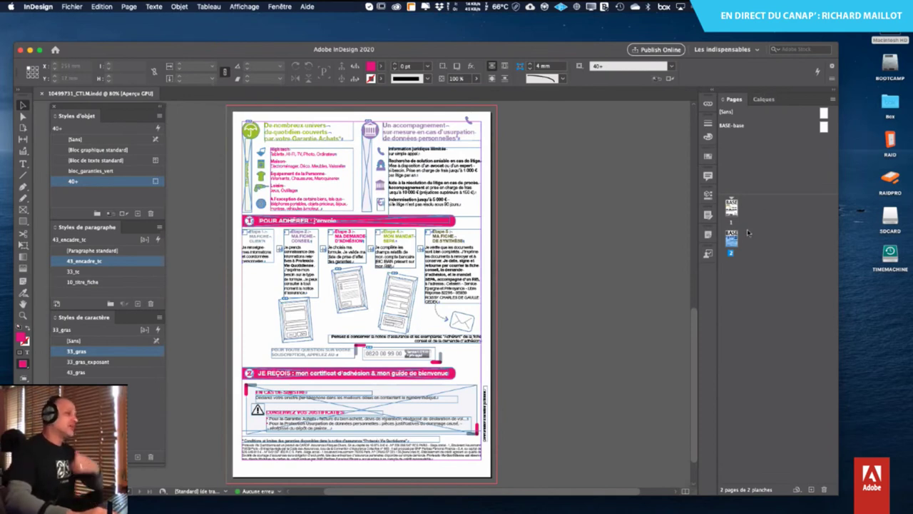
{"action": "left_click", "coordinate": [732, 212]}
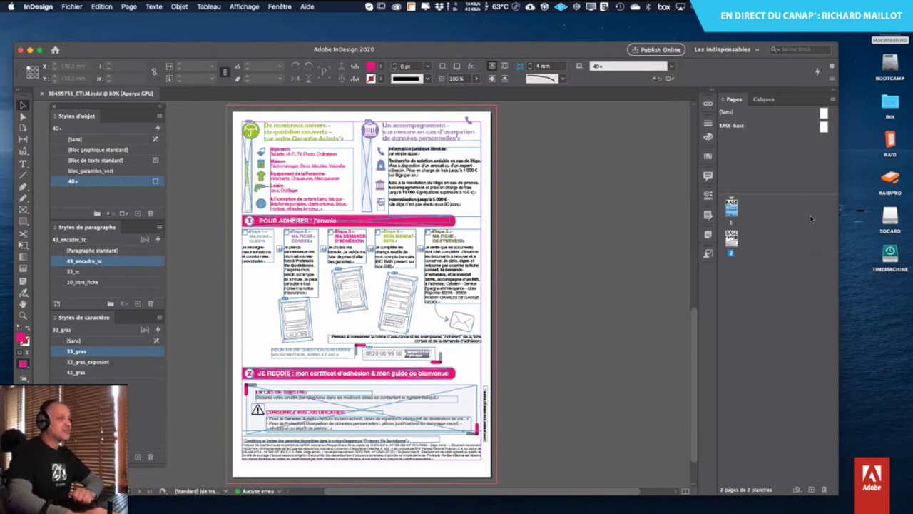
{"action": "double_click", "coordinate": [731, 207]}
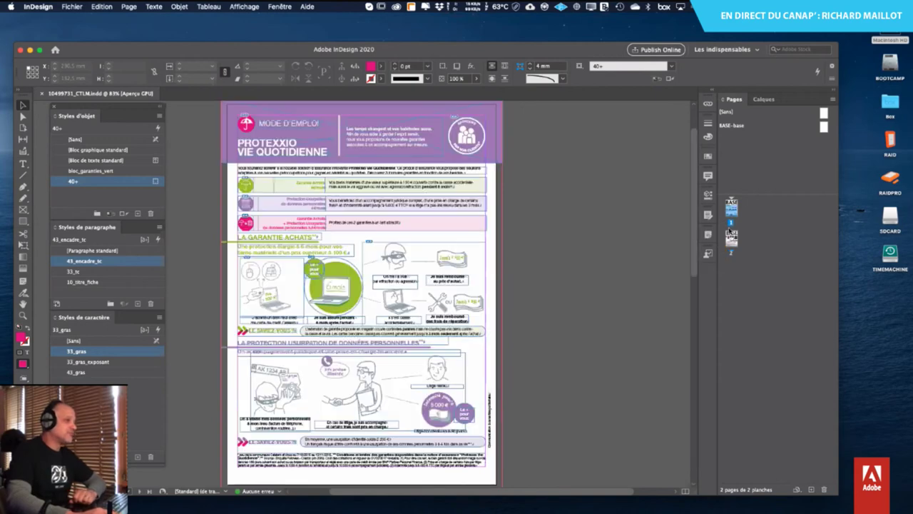
- Display page 2 of the leaflet
{"action": "double_click", "coordinate": [731, 239]}
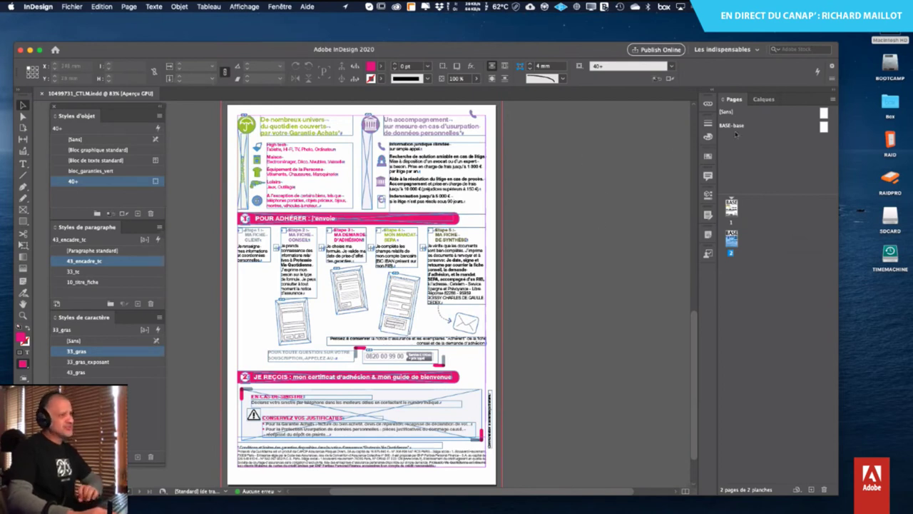
{"action": "left_click", "coordinate": [72, 7]}
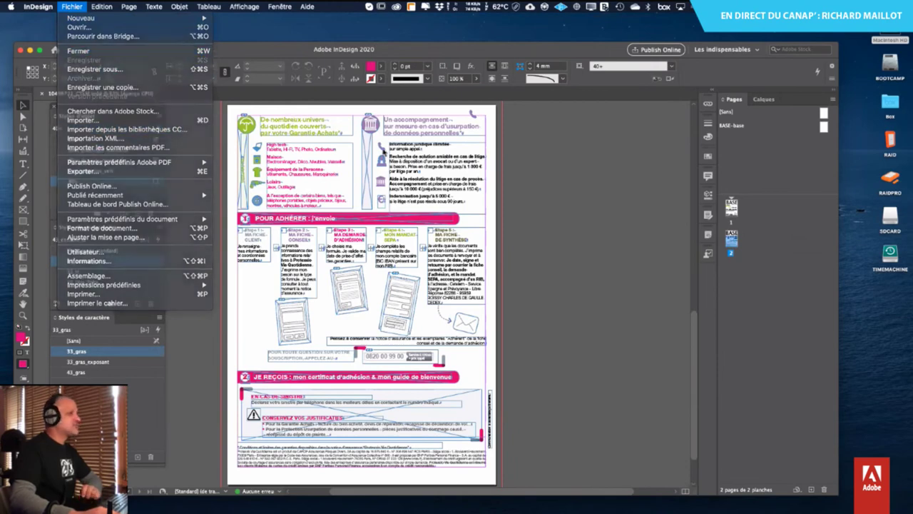
{"action": "left_click", "coordinate": [383, 150]}
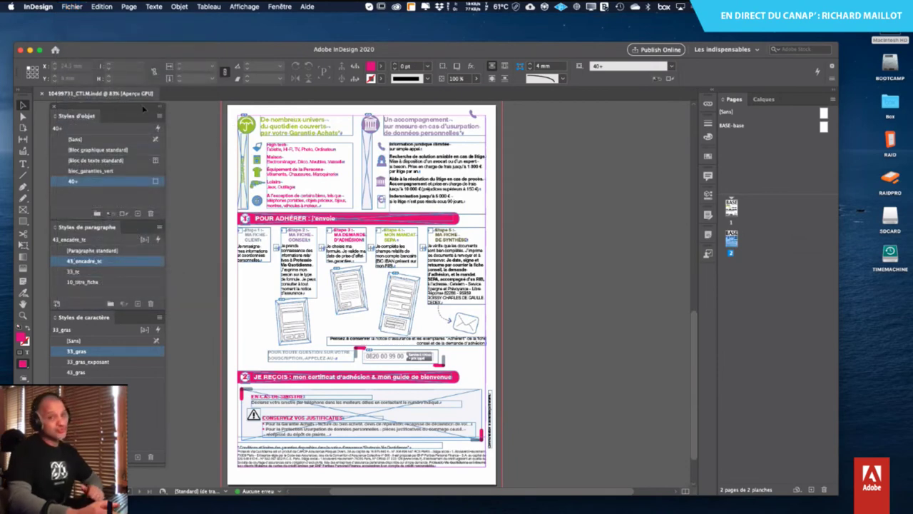
- Search the BNP_PARIBAS, Assemblage and CATA_2020 folders in Creative Cloud Files for a document to open
{"action": "left_click", "coordinate": [64, 8]}
{"action": "left_click", "coordinate": [119, 41]}
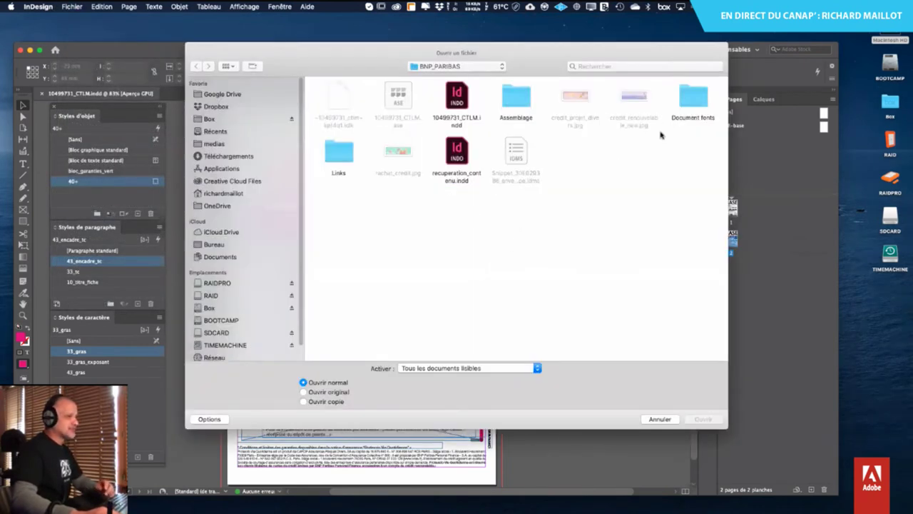
{"action": "double_click", "coordinate": [509, 91]}
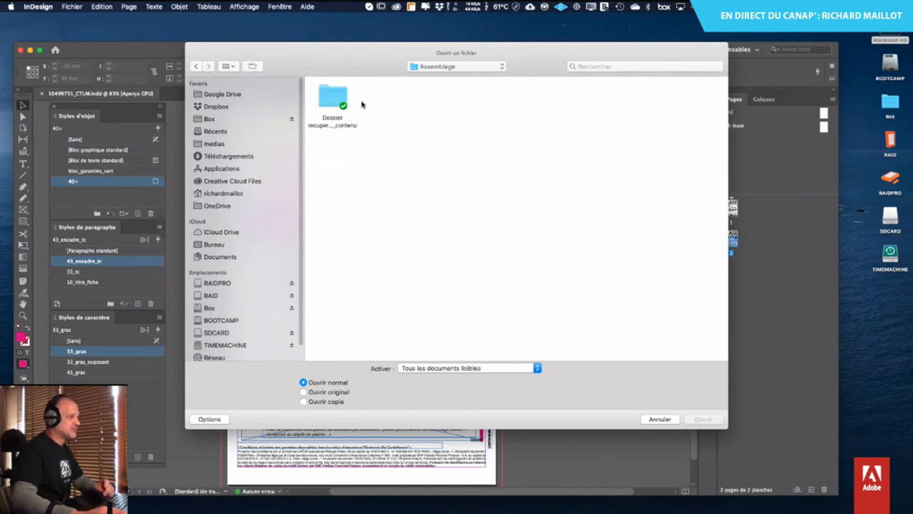
{"action": "double_click", "coordinate": [343, 100]}
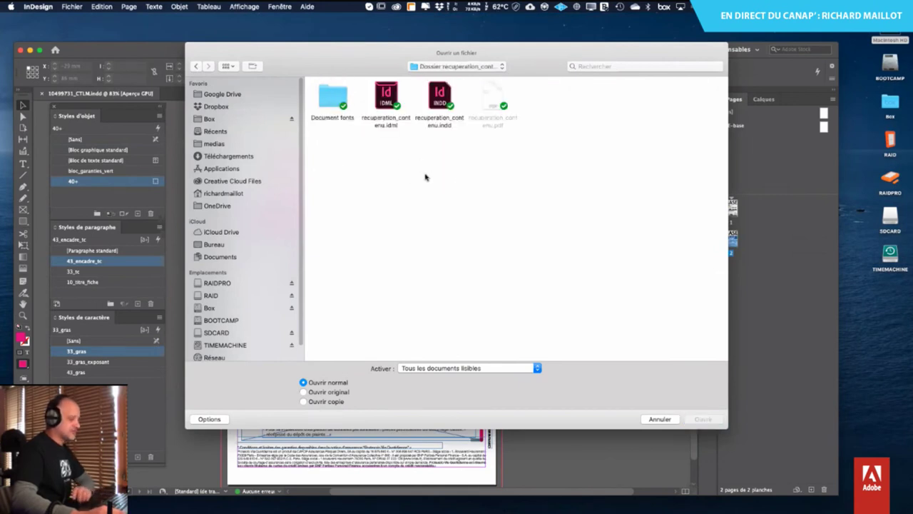
{"action": "key", "text": "super+Up"}
{"action": "key", "text": "super+Up"}
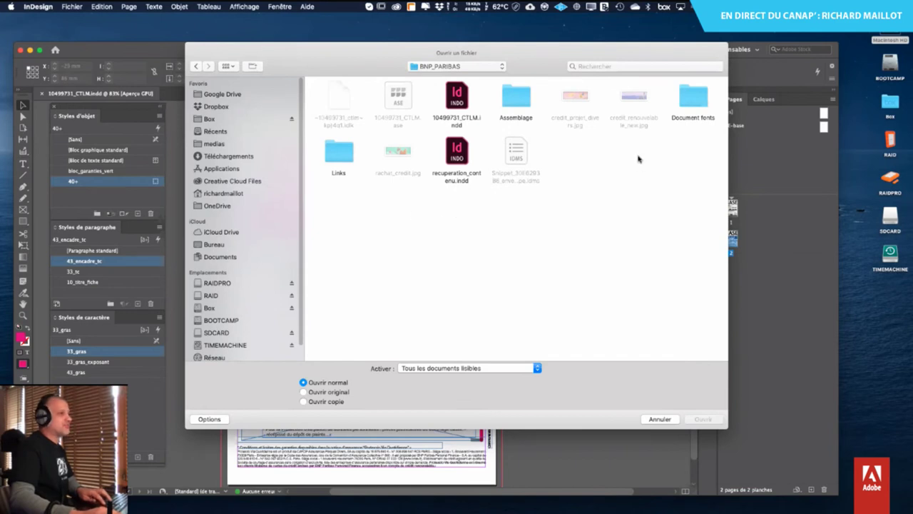
{"action": "key", "text": "super+Up"}
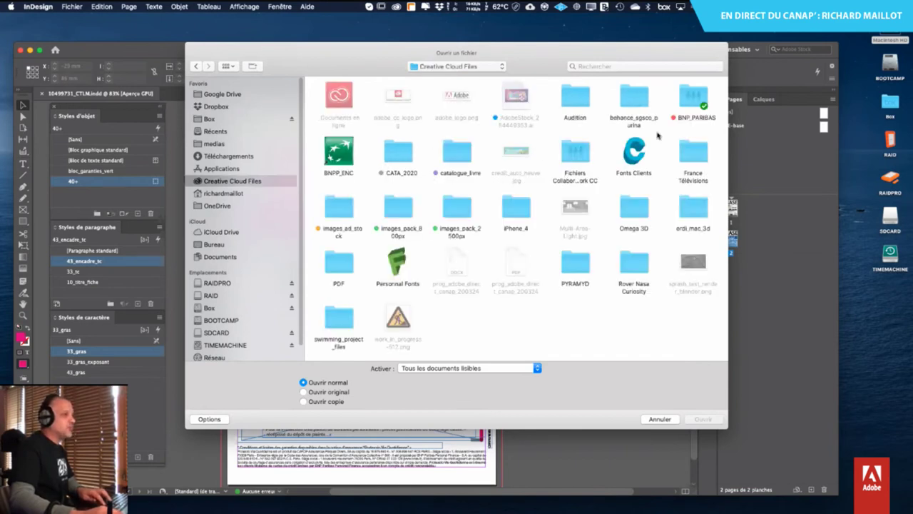
{"action": "double_click", "coordinate": [693, 95]}
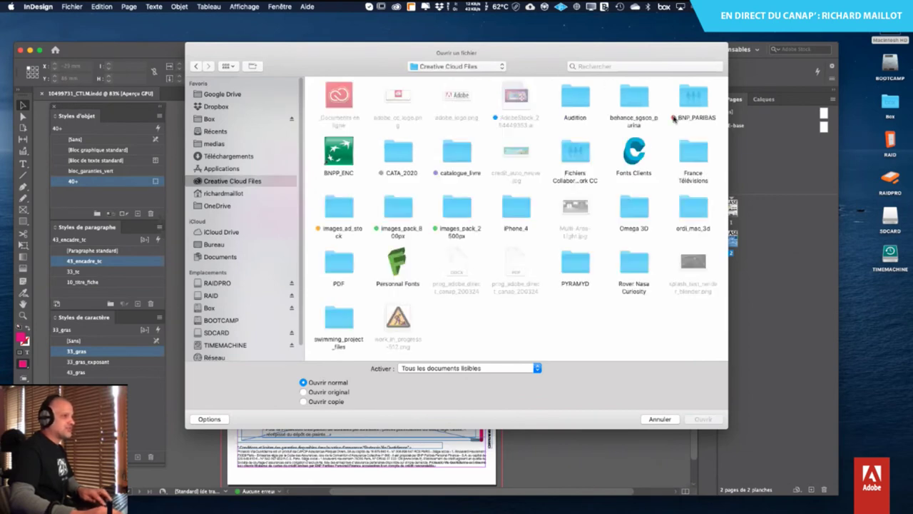
{"action": "key", "text": "super+Up"}
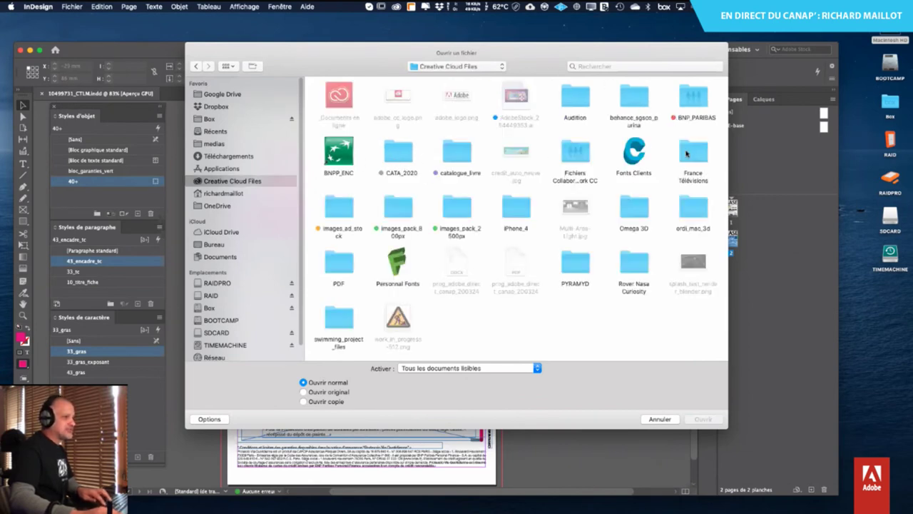
{"action": "double_click", "coordinate": [398, 152]}
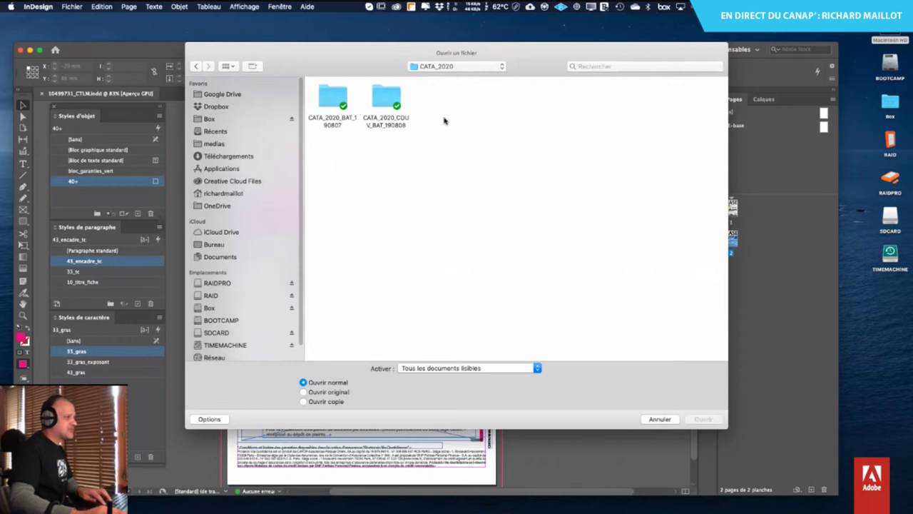
{"action": "key", "text": "super+Up"}
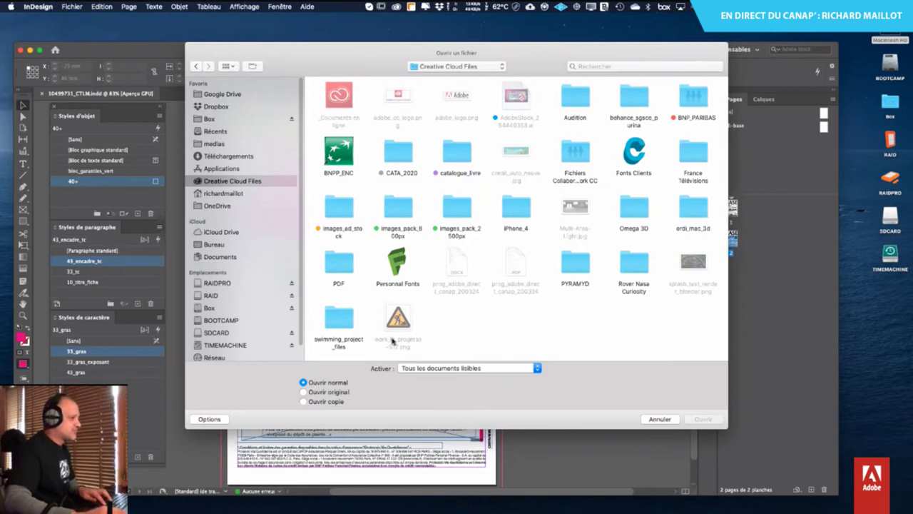
{"action": "left_click", "coordinate": [660, 419]}
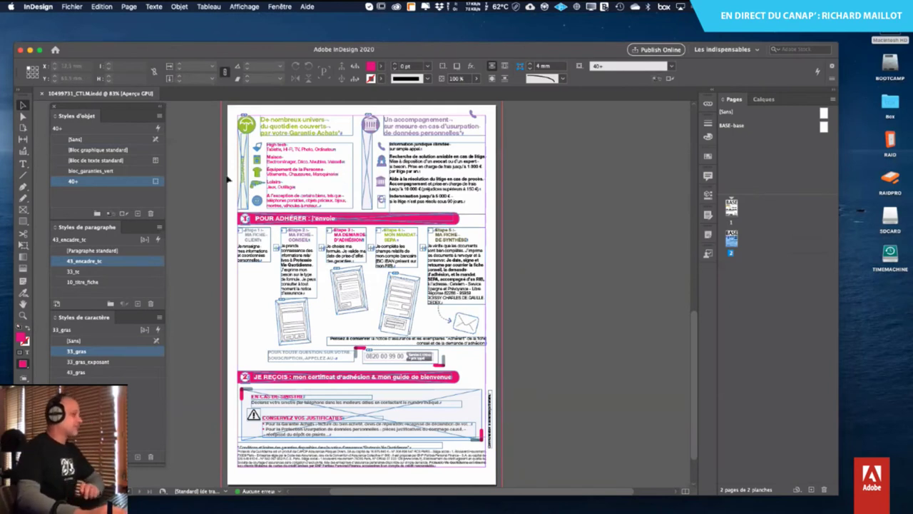
{"action": "left_click", "coordinate": [72, 7]}
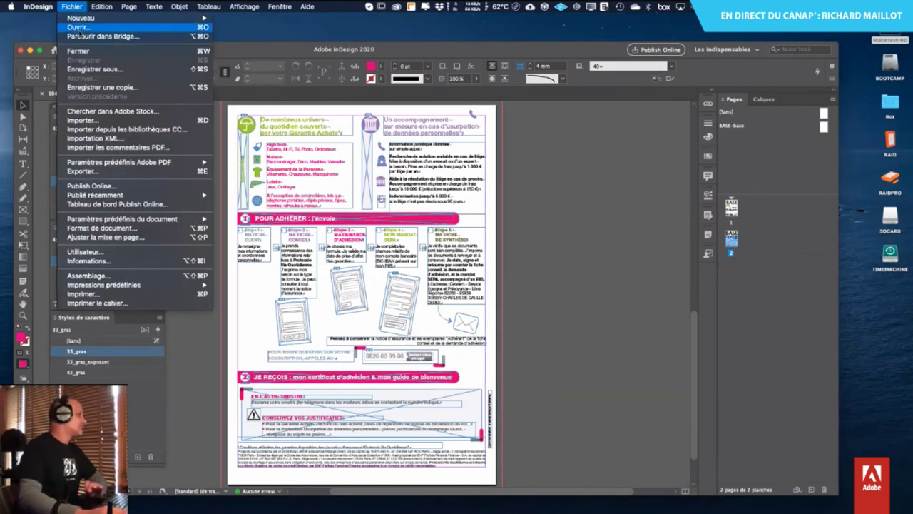
{"action": "mouse_move", "coordinate": [82, 19]}
{"action": "left_click", "coordinate": [230, 31]}
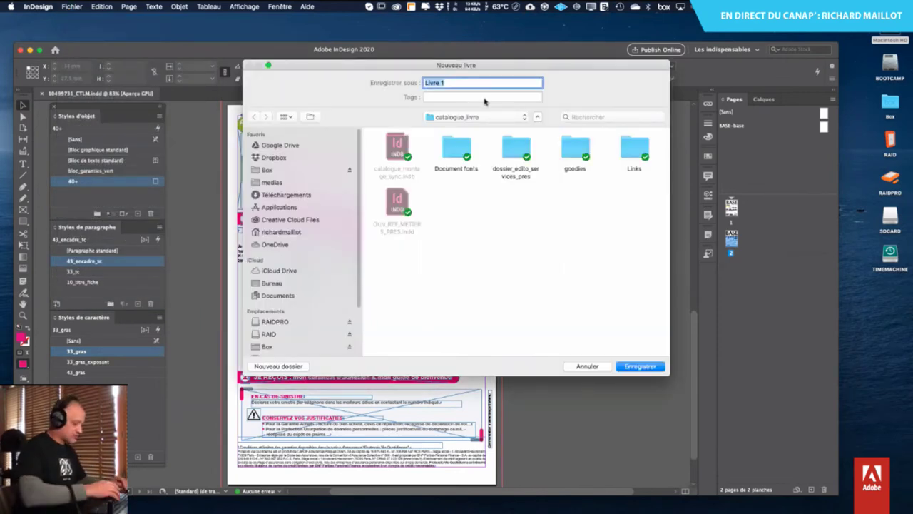
{"action": "type", "text": "c"}
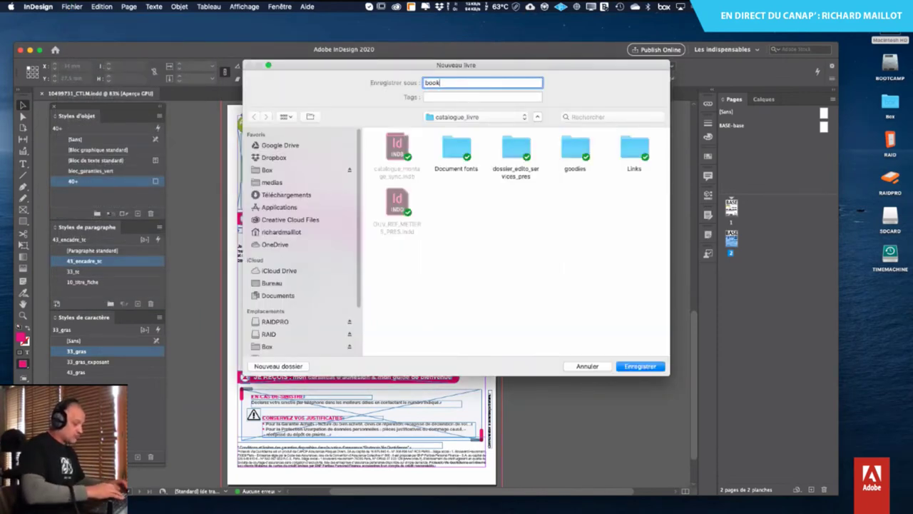
{"action": "left_click", "coordinate": [462, 117]}
{"action": "left_click", "coordinate": [467, 128]}
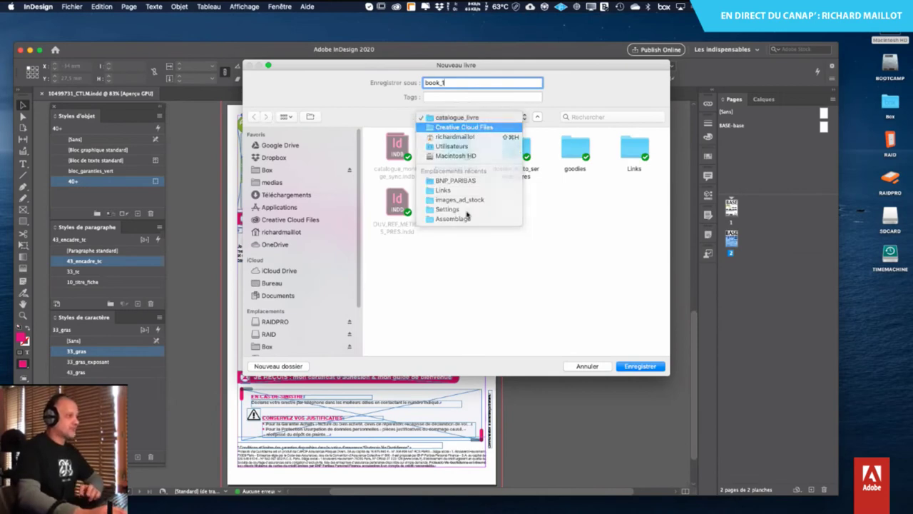
{"action": "left_click", "coordinate": [598, 367]}
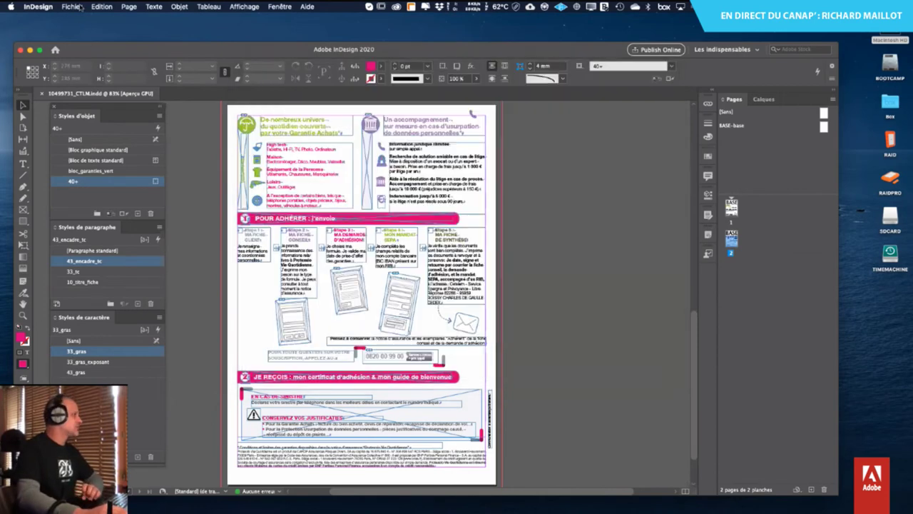
- Open the book catalogue_montage_sync.indb from the catalogue_livre folder and close the 10499731_CTLM.indd leaflet
{"action": "left_click", "coordinate": [71, 6]}
{"action": "left_click", "coordinate": [95, 31]}
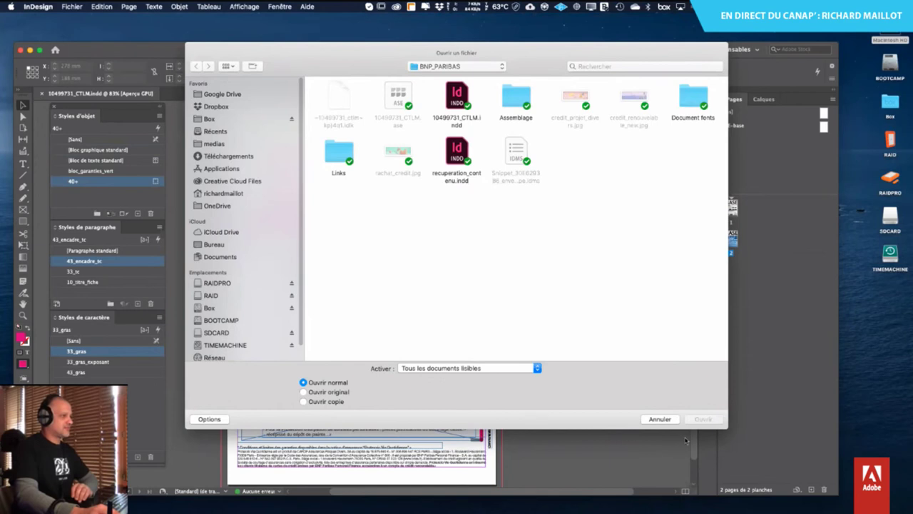
{"action": "left_click", "coordinate": [465, 67]}
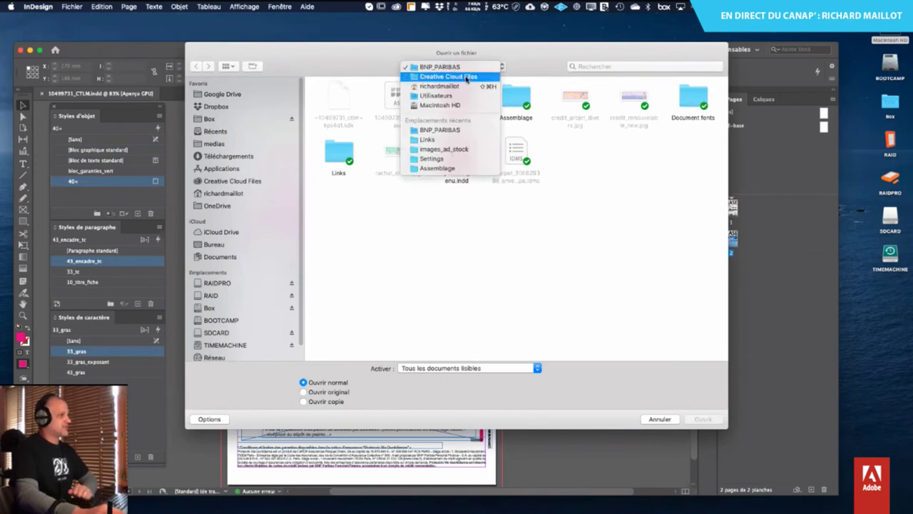
{"action": "key", "text": "Return"}
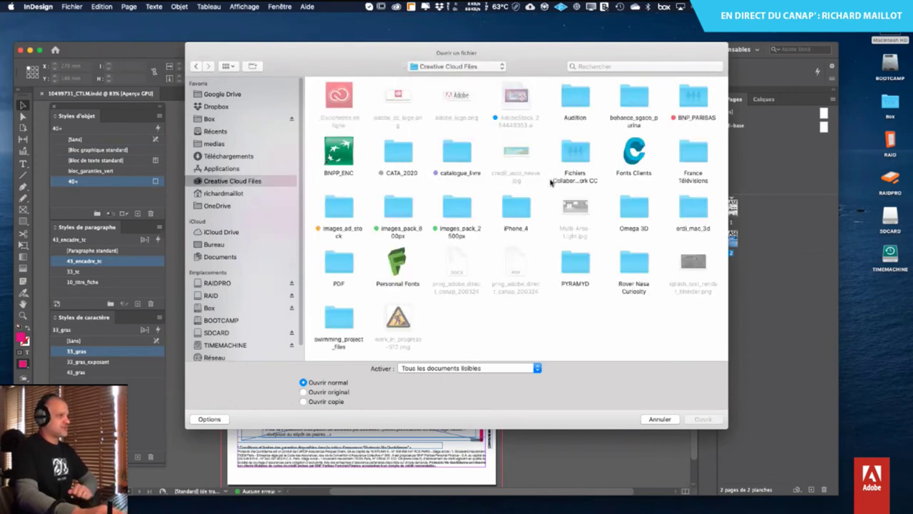
{"action": "double_click", "coordinate": [460, 155]}
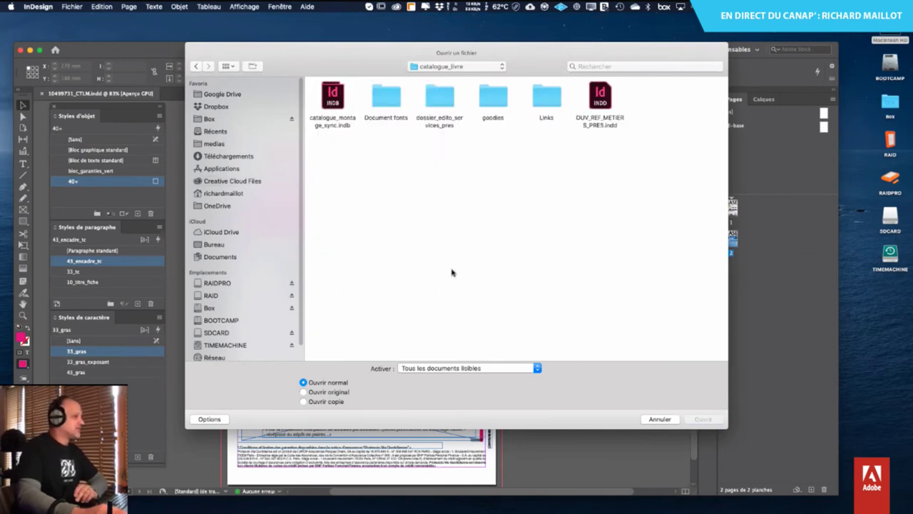
{"action": "left_click", "coordinate": [334, 131]}
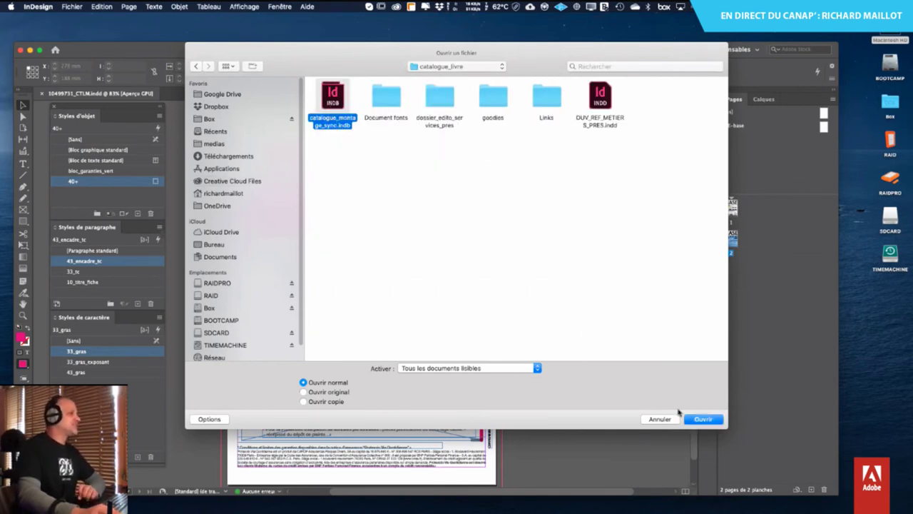
{"action": "left_click", "coordinate": [702, 420]}
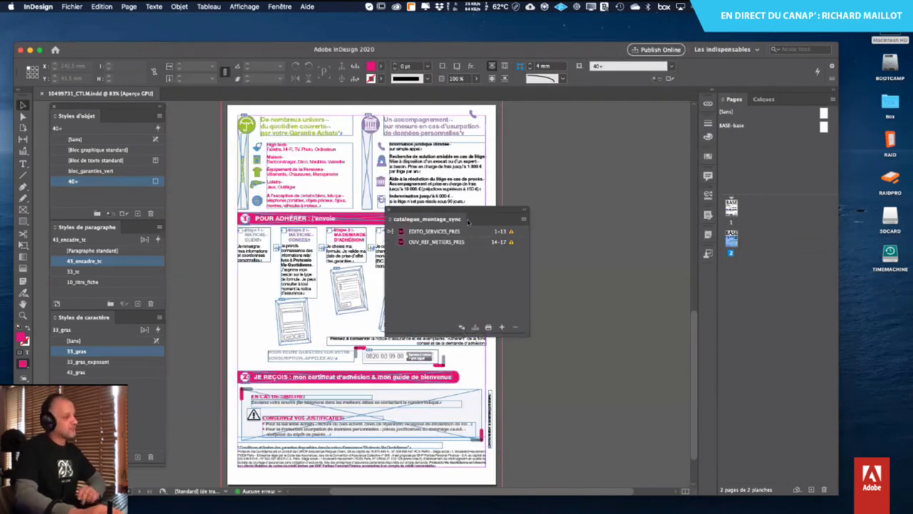
{"action": "left_click_drag", "start_coordinate": [467, 222], "coordinate": [555, 179]}
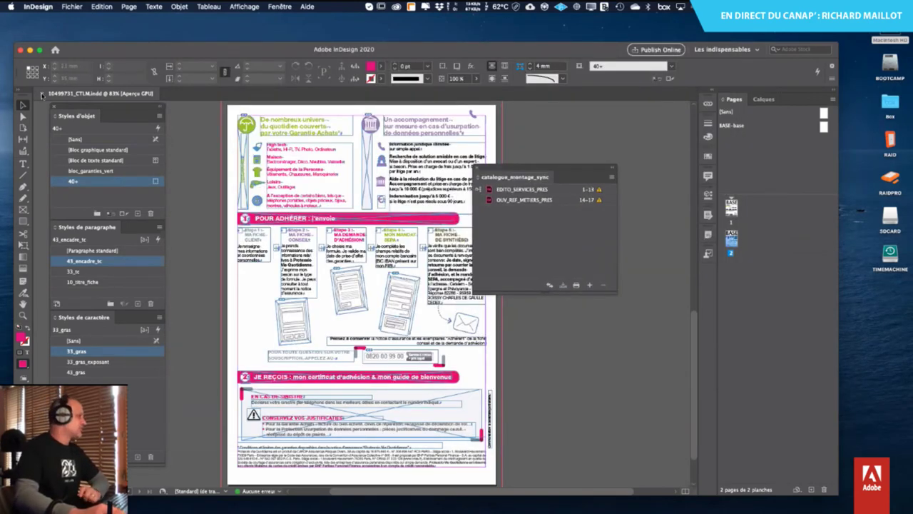
{"action": "left_click", "coordinate": [42, 95]}
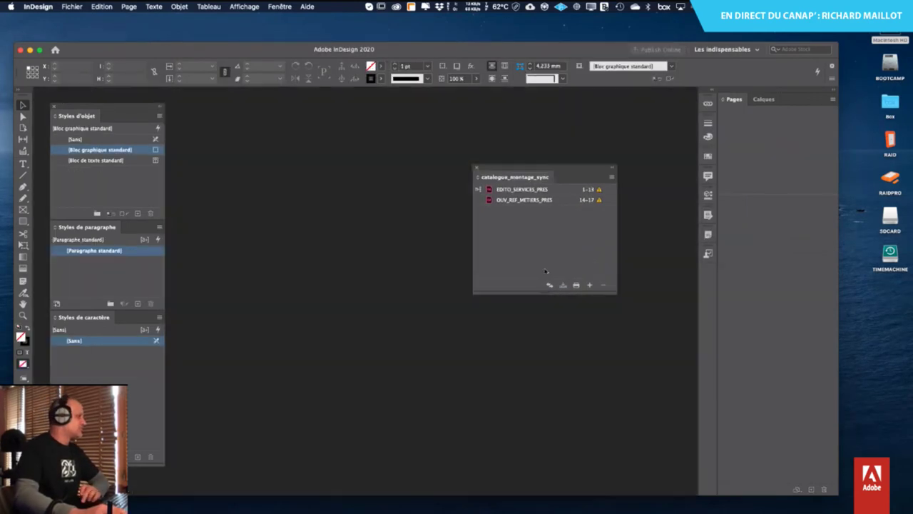
- Open EDITO_SERVICES_PRES from the book without modifying its colour settings, and display pages 2-3
{"action": "double_click", "coordinate": [520, 191]}
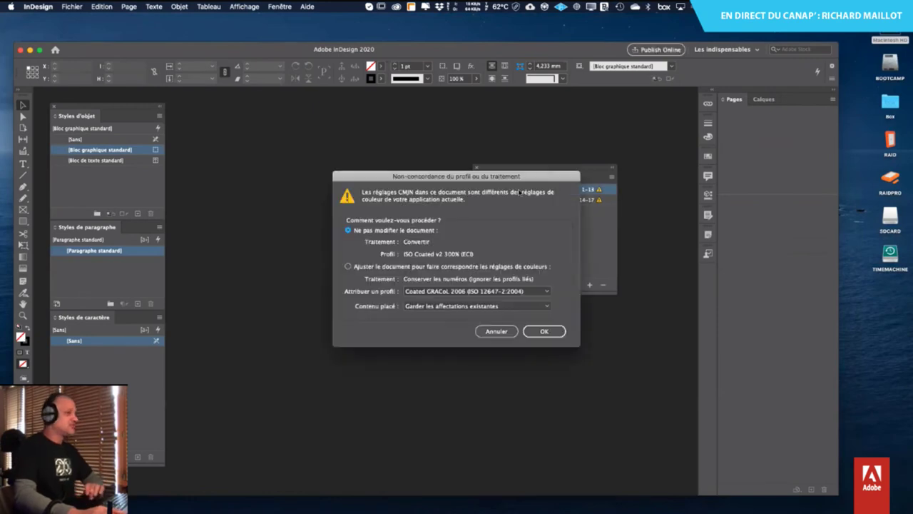
{"action": "left_click", "coordinate": [544, 331]}
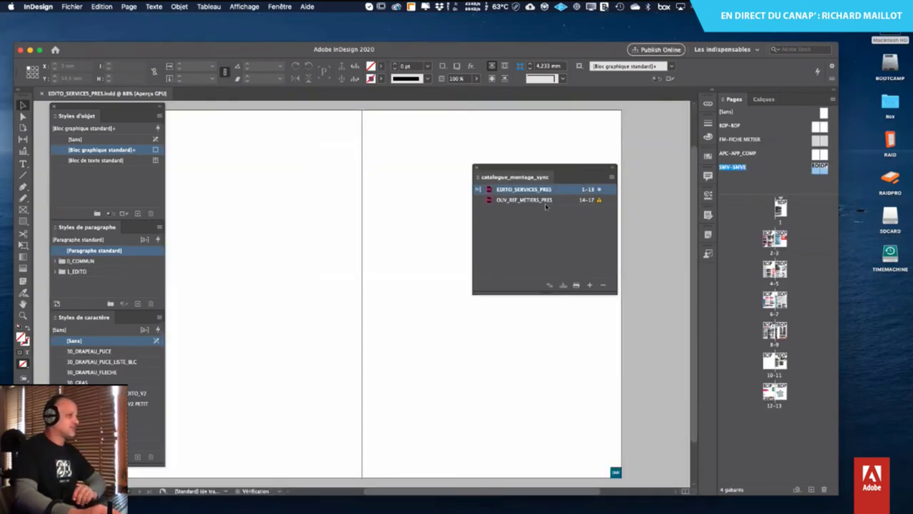
{"action": "double_click", "coordinate": [775, 238]}
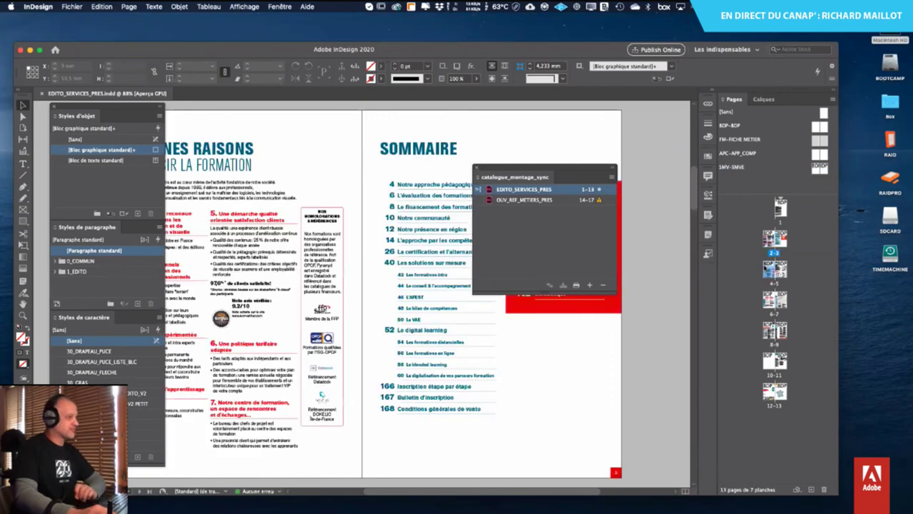
- Open OUV_REF_METIERS_PRES from the book without modifying its colour settings, reposition the book panel and select EDITO_SERVICES_PRES in it
{"action": "double_click", "coordinate": [534, 201]}
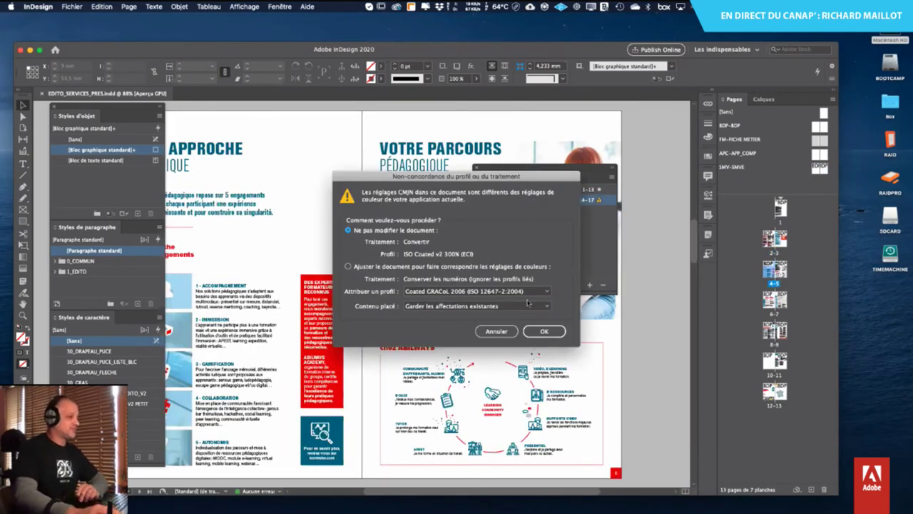
{"action": "left_click", "coordinate": [544, 331]}
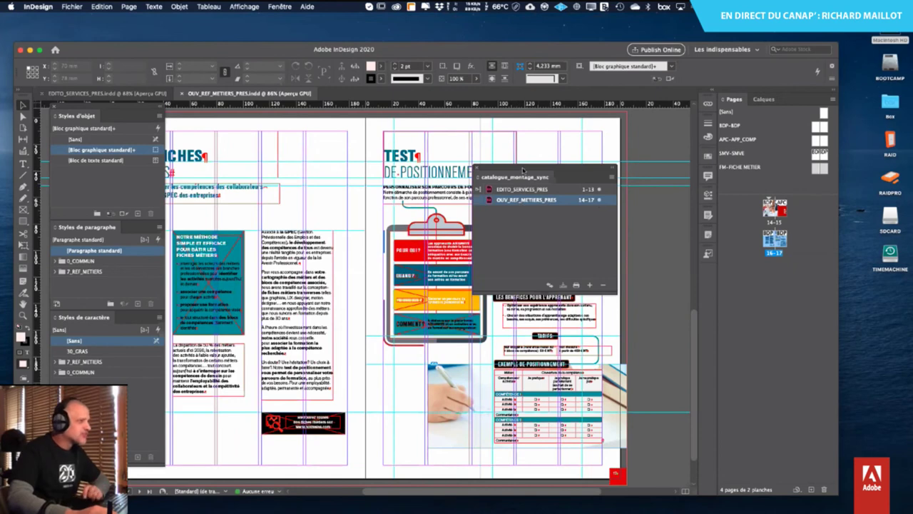
{"action": "left_click_drag", "start_coordinate": [522, 170], "coordinate": [573, 158]}
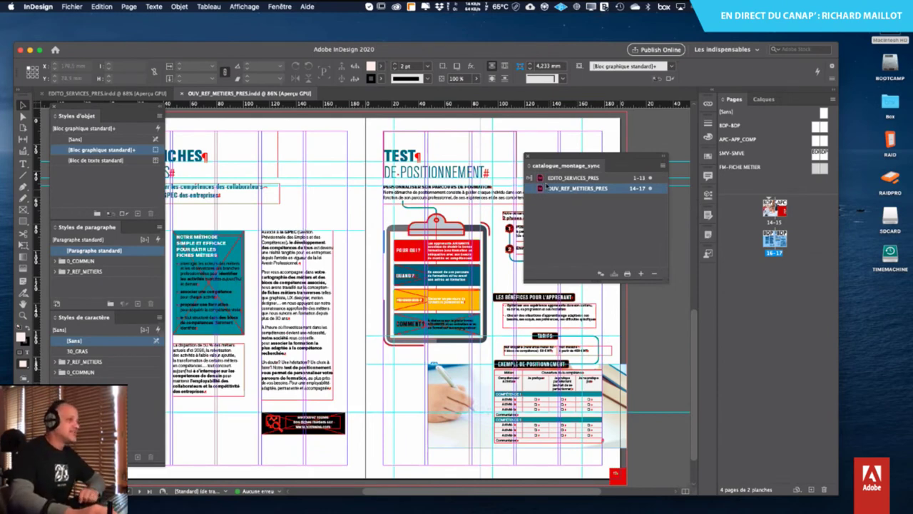
{"action": "left_click", "coordinate": [560, 181]}
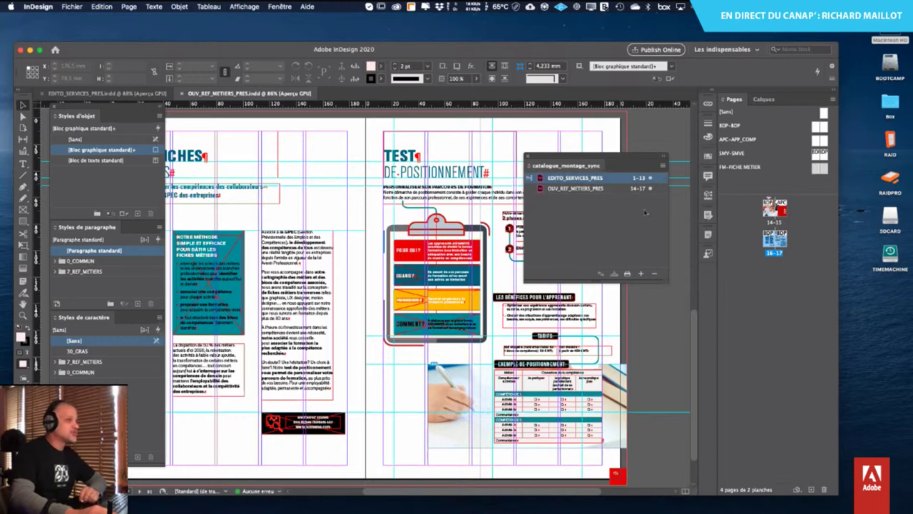
- Create a new one-page 210 × 297 mm portrait document named master
{"action": "left_click", "coordinate": [72, 7]}
{"action": "left_click", "coordinate": [237, 20]}
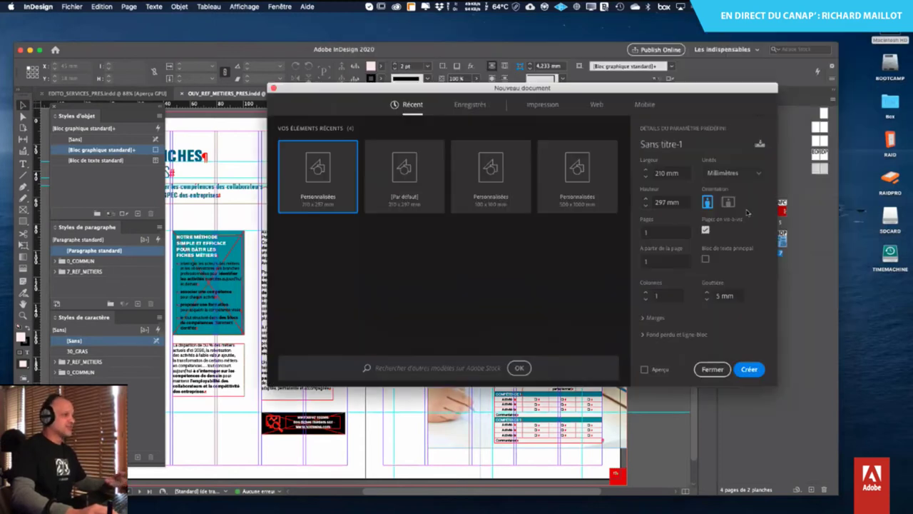
{"action": "left_click_drag", "start_coordinate": [685, 145], "coordinate": [617, 147]}
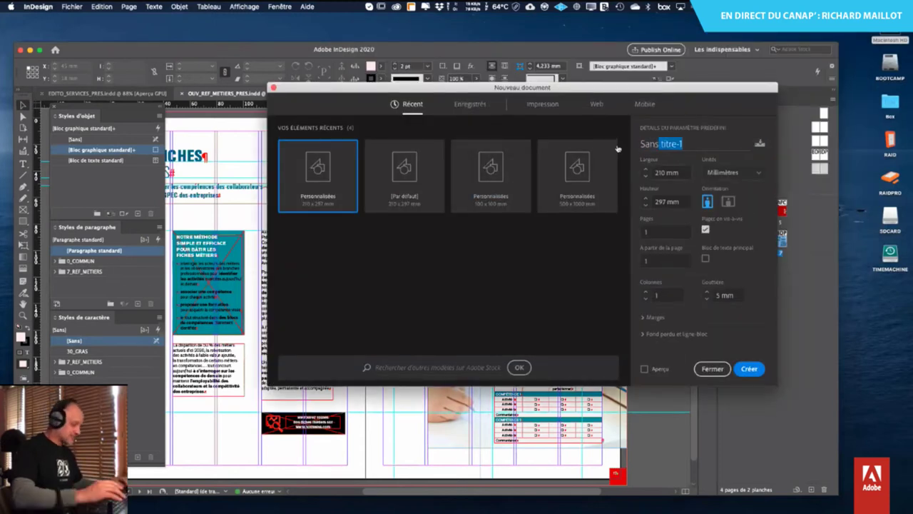
{"action": "type", "text": "master"}
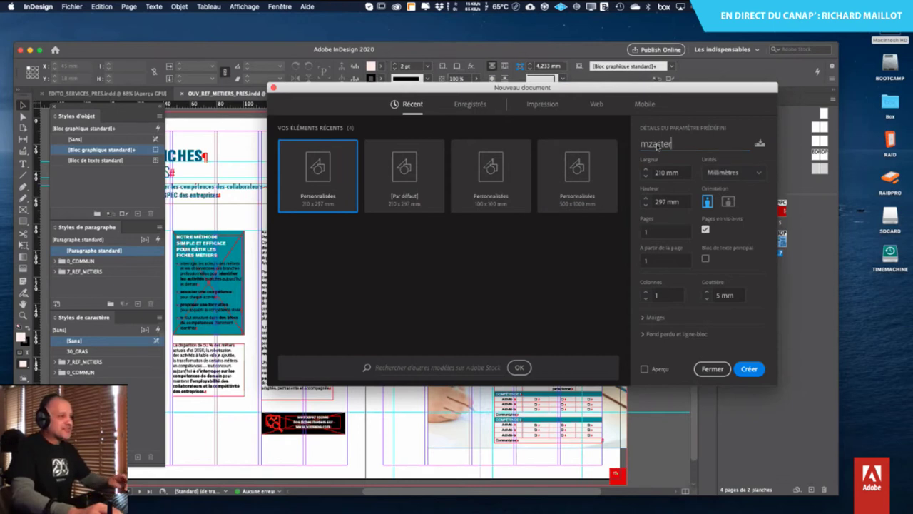
{"action": "key", "text": "super+a"}
{"action": "type", "text": "mas"}
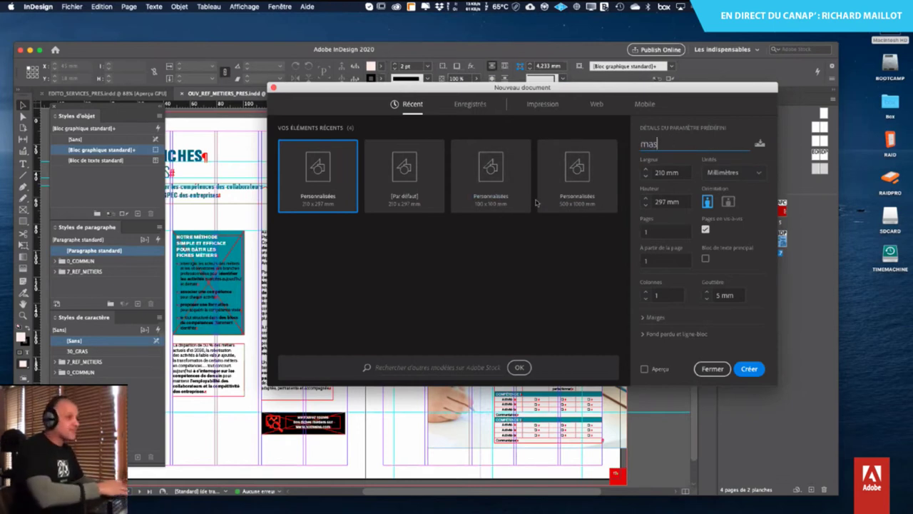
{"action": "type", "text": "ter"}
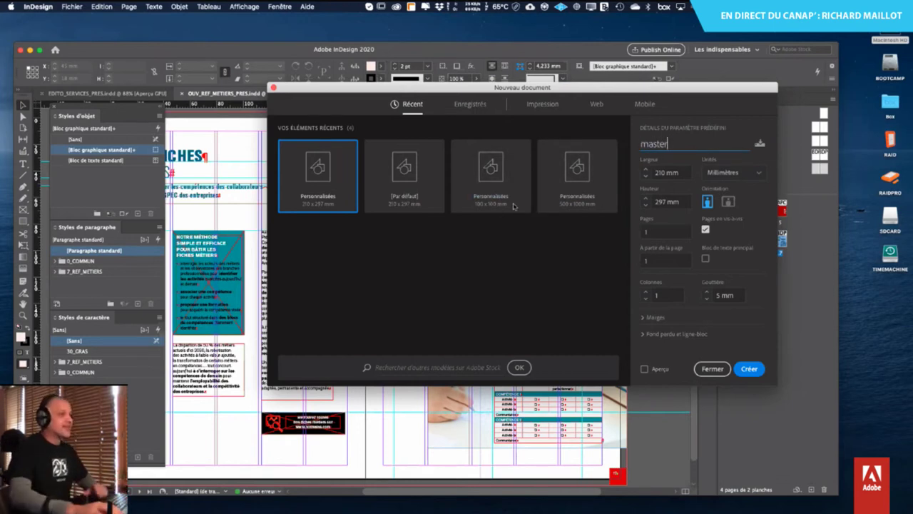
{"action": "left_click", "coordinate": [755, 371]}
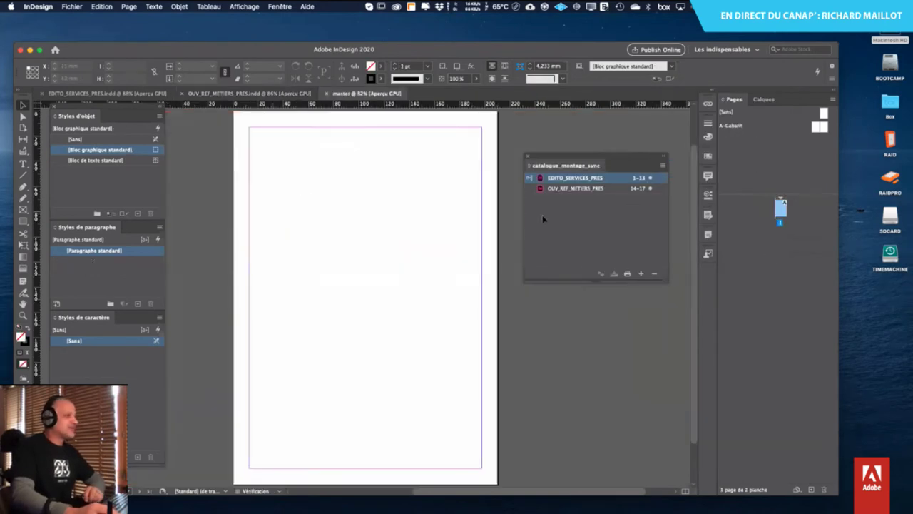
- Save the new document as master in the catalogue_livre folder of Creative Cloud Files
{"action": "left_click", "coordinate": [73, 7]}
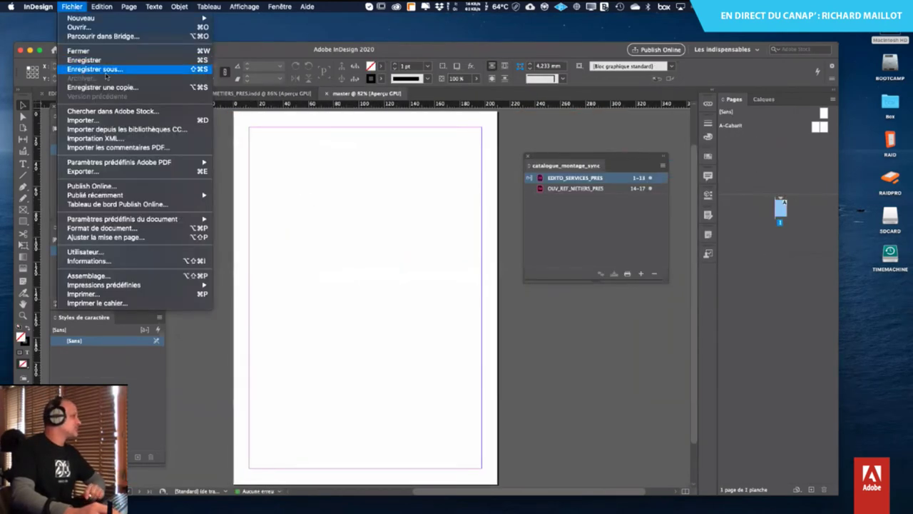
{"action": "left_click", "coordinate": [106, 69]}
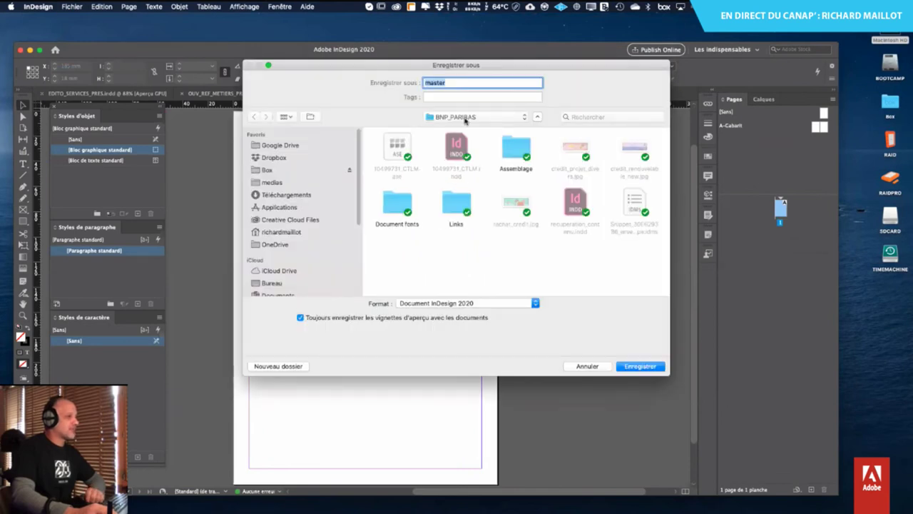
{"action": "left_click", "coordinate": [465, 117]}
{"action": "left_click", "coordinate": [464, 125]}
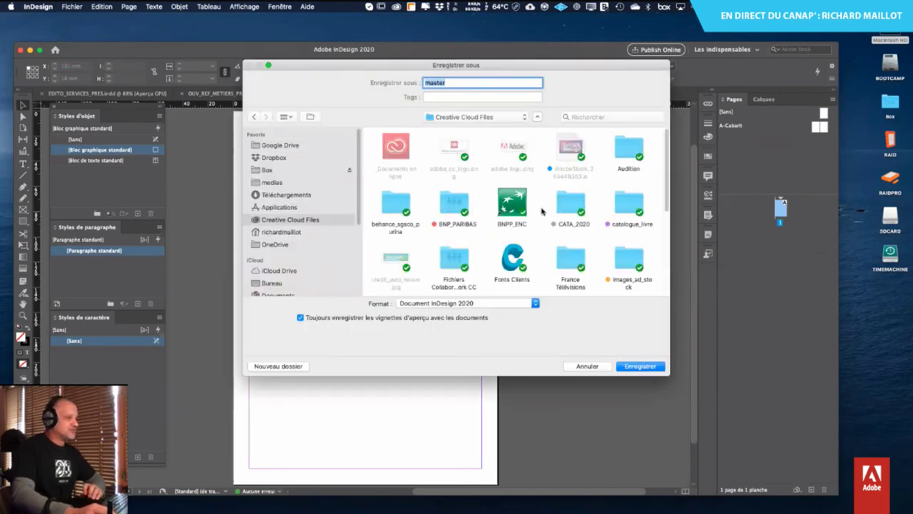
{"action": "double_click", "coordinate": [625, 211]}
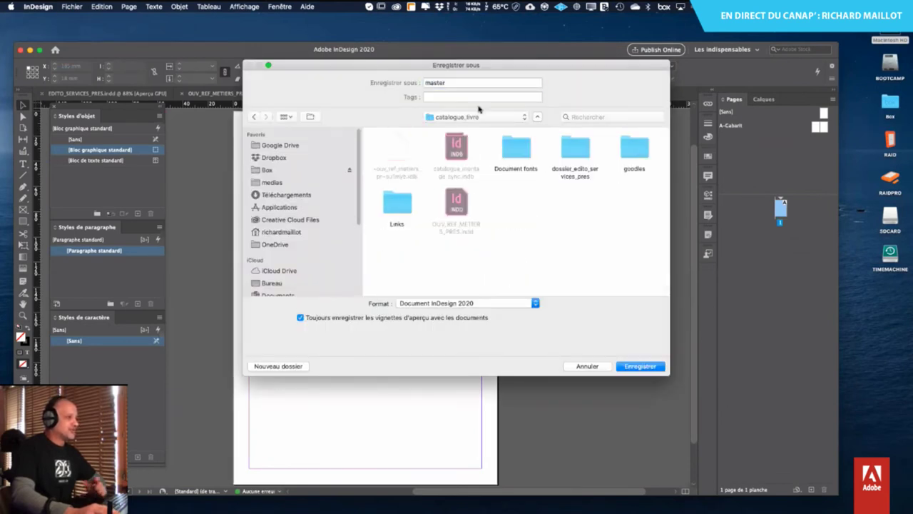
{"action": "left_click", "coordinate": [640, 366]}
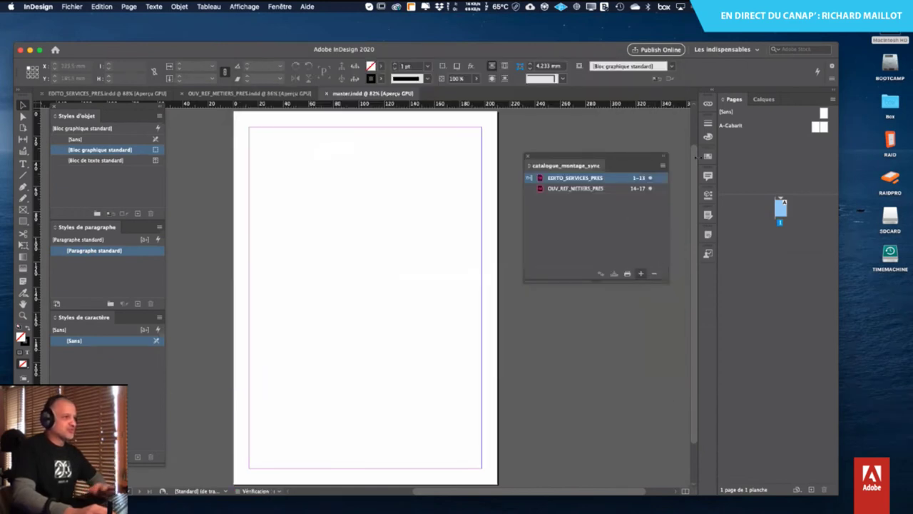
- Add master.indd to the catalogue_montage_sync book and place it after OUV_REF_METIERS_PRES
{"action": "left_click", "coordinate": [663, 165]}
{"action": "left_click", "coordinate": [716, 171]}
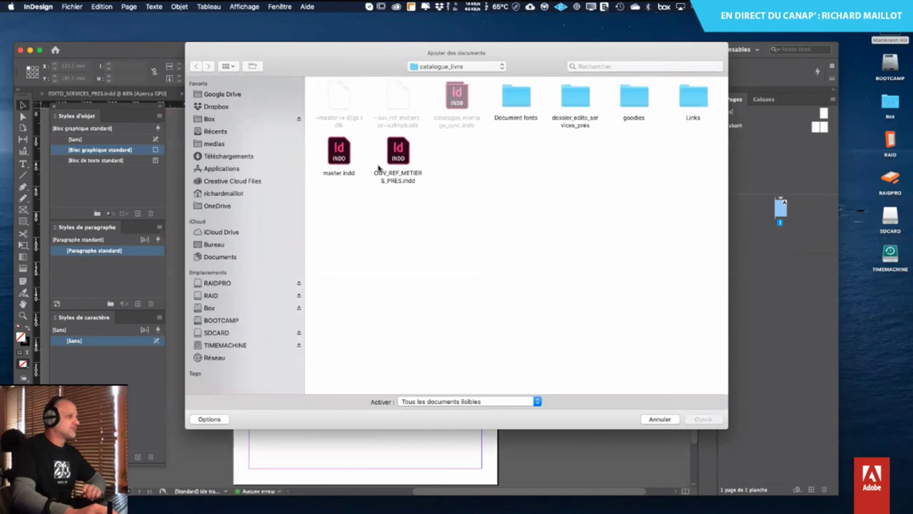
{"action": "double_click", "coordinate": [339, 156]}
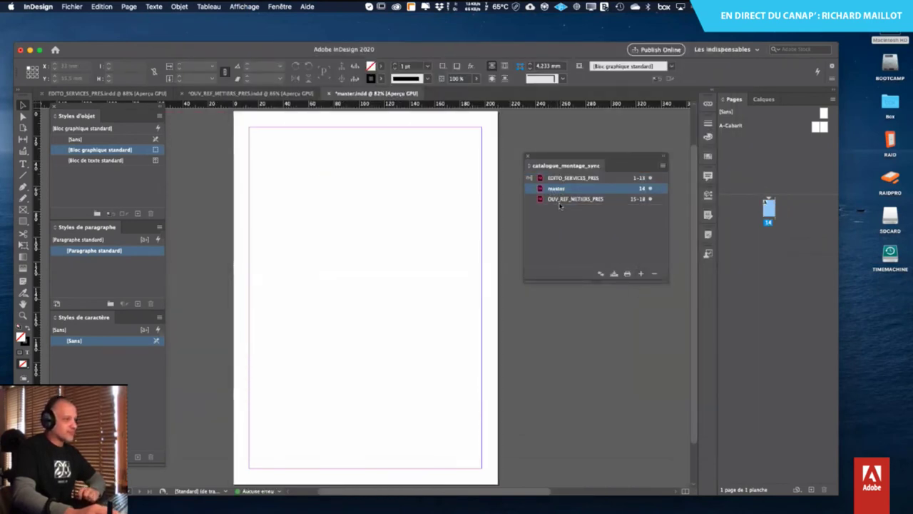
{"action": "left_click_drag", "start_coordinate": [557, 188], "coordinate": [564, 219]}
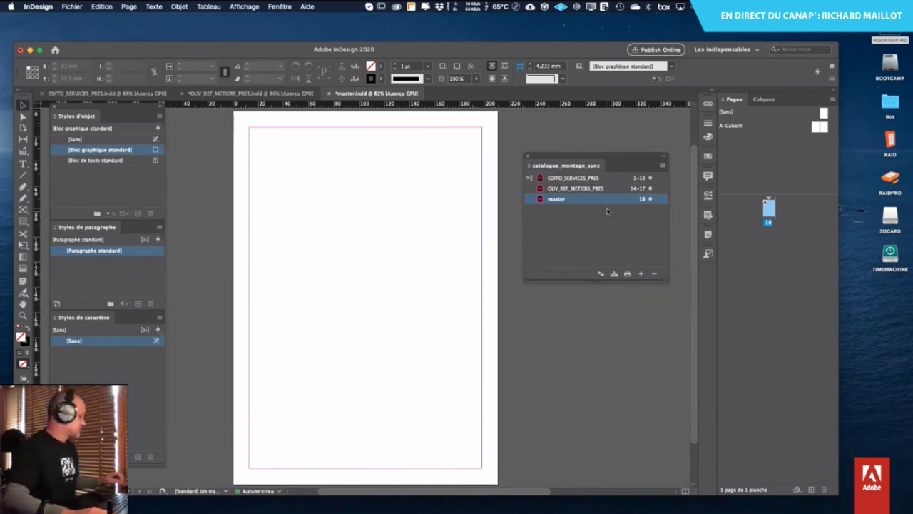
- Make master the book's style source and display the book's available commands
{"action": "left_click", "coordinate": [529, 199]}
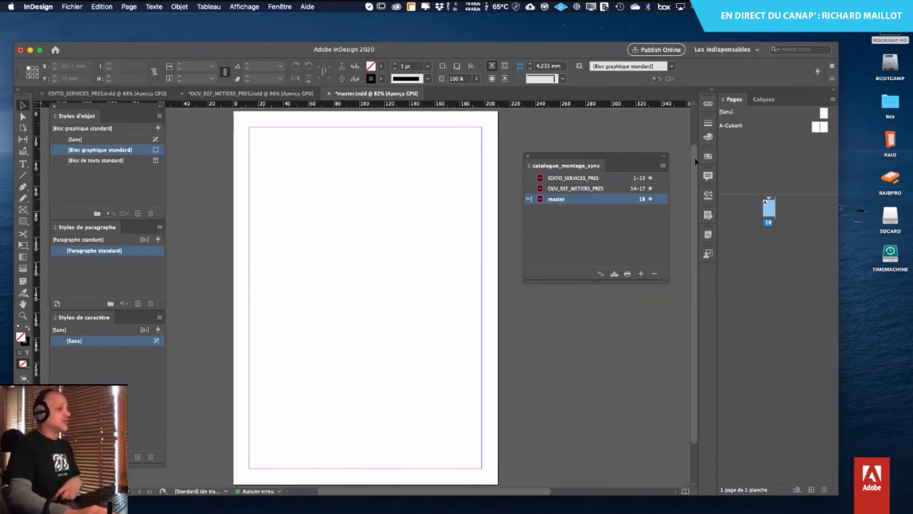
{"action": "left_click", "coordinate": [663, 165]}
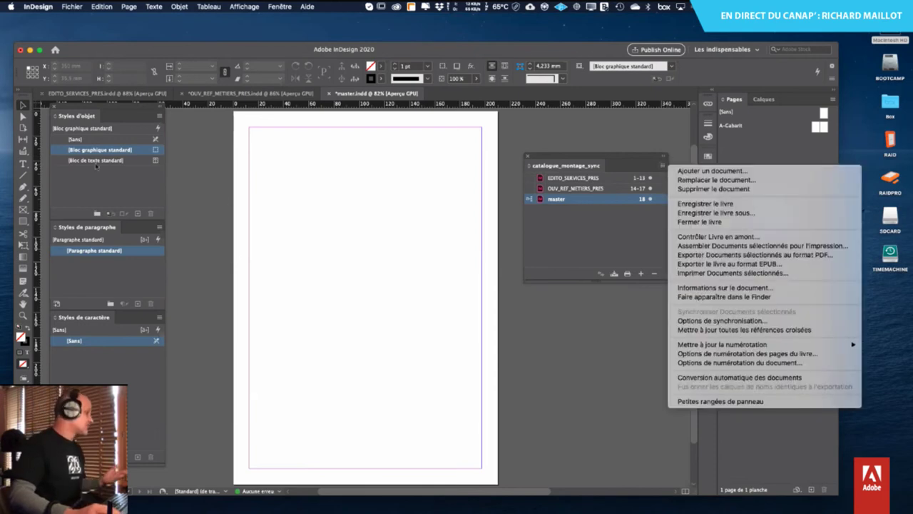
{"action": "left_click", "coordinate": [561, 213]}
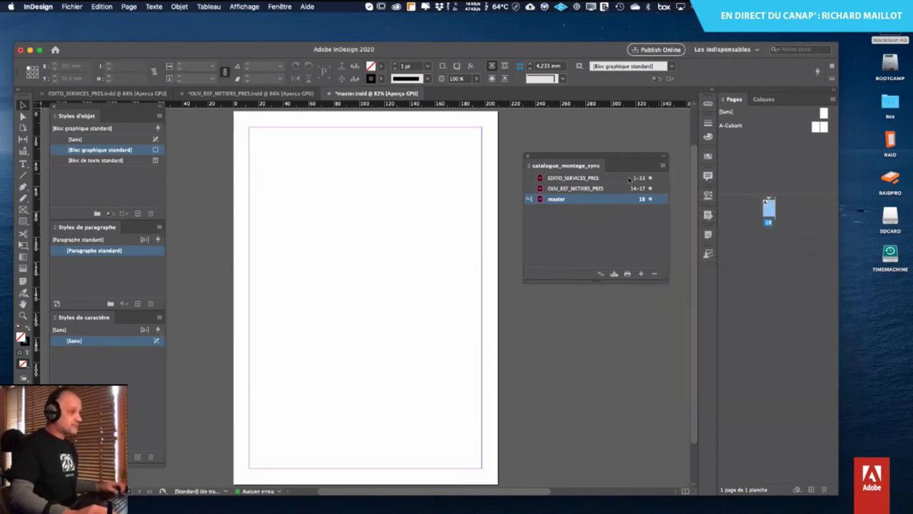
- Make EDITO_SERVICES_PRES the book's style source and synchronise master with it despite the differing page formats
{"action": "left_click", "coordinate": [662, 165]}
{"action": "left_click", "coordinate": [534, 182]}
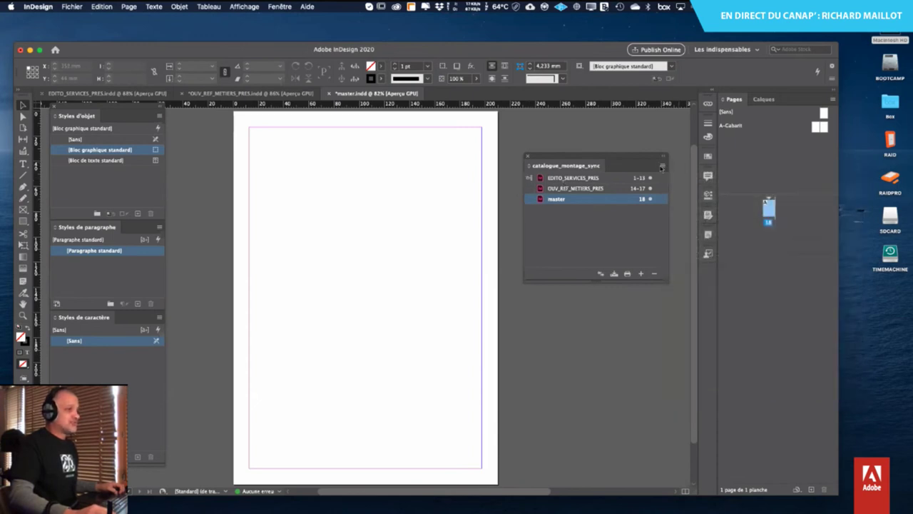
{"action": "left_click", "coordinate": [662, 167]}
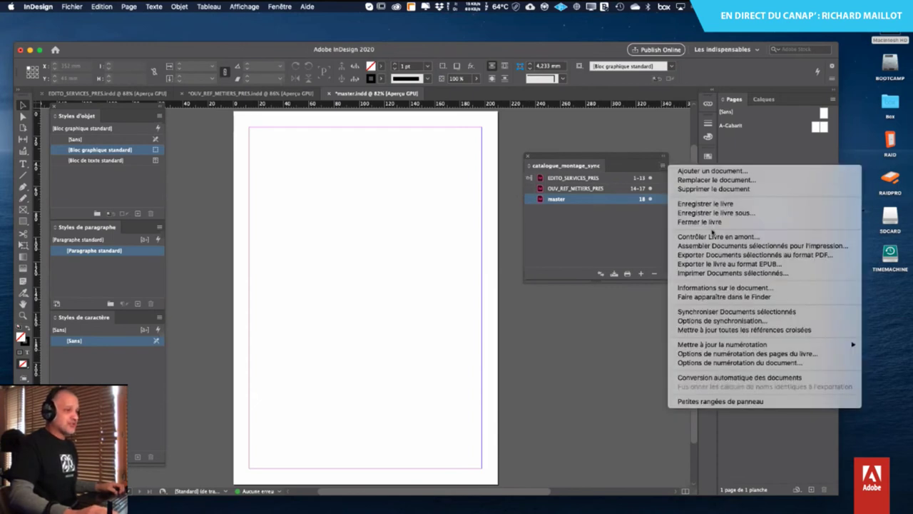
{"action": "left_click", "coordinate": [724, 311]}
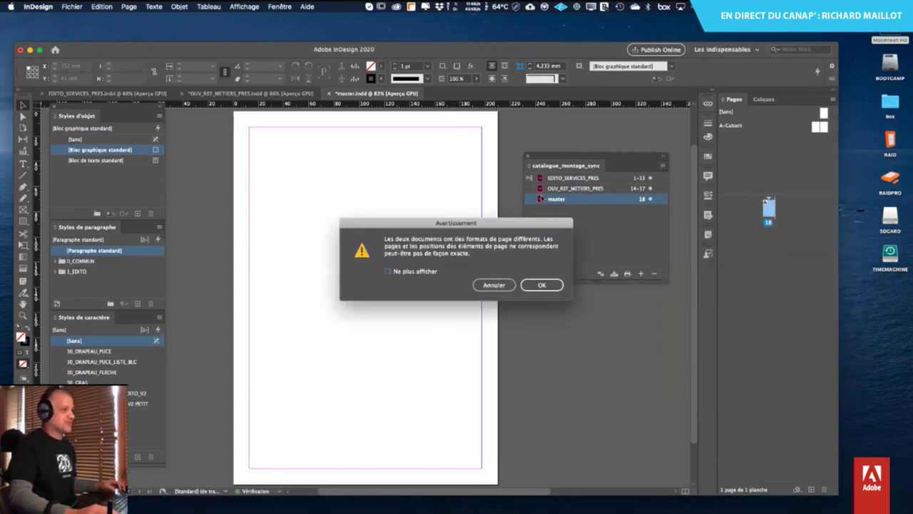
{"action": "left_click", "coordinate": [539, 286]}
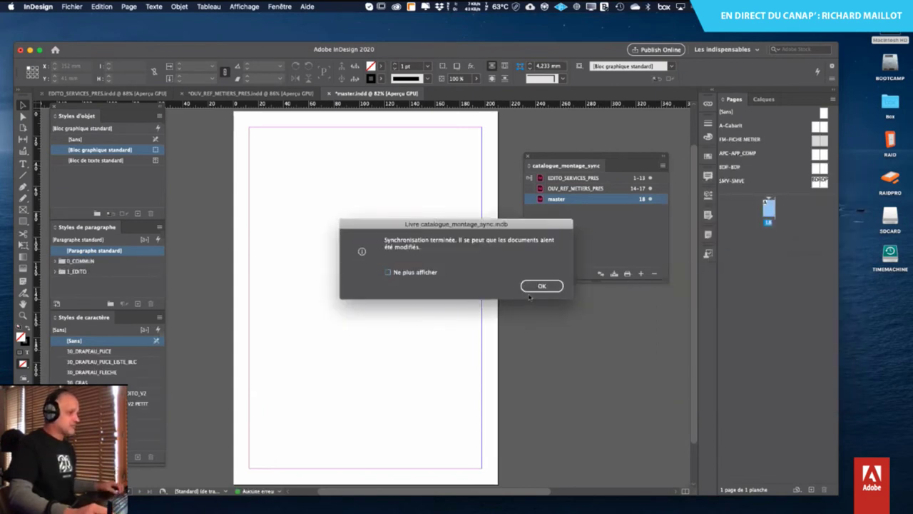
{"action": "left_click", "coordinate": [542, 286]}
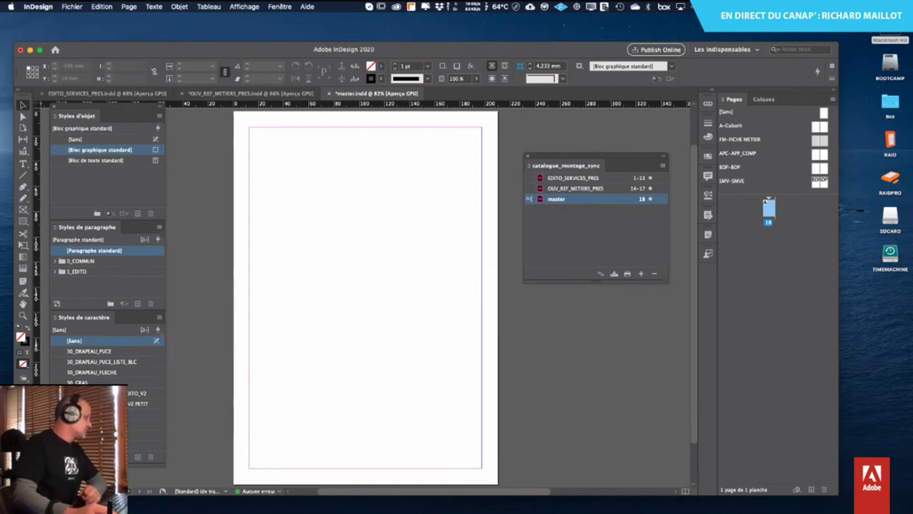
- Select EDITO_SERVICES_PRES in the book and shift the floating group of style panels slightly
{"action": "left_click", "coordinate": [589, 189]}
{"action": "left_click", "coordinate": [589, 182]}
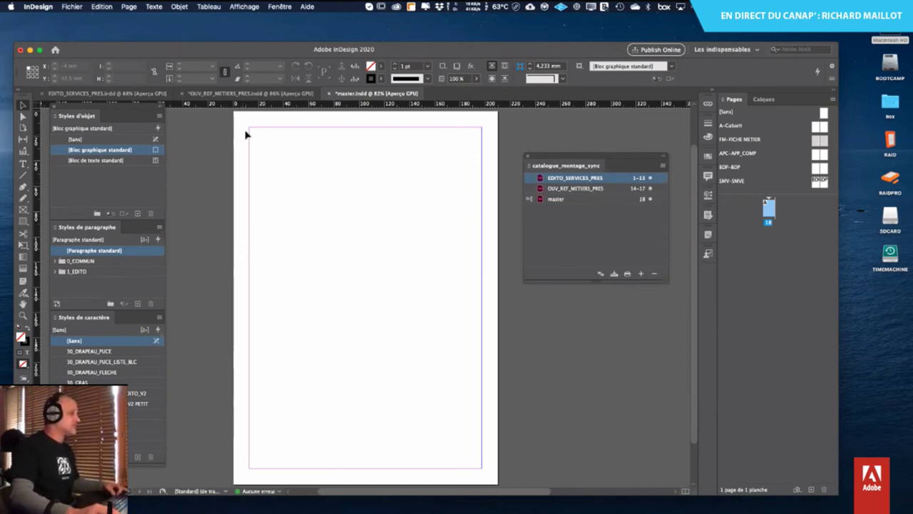
{"action": "left_click_drag", "start_coordinate": [129, 112], "coordinate": [134, 129]}
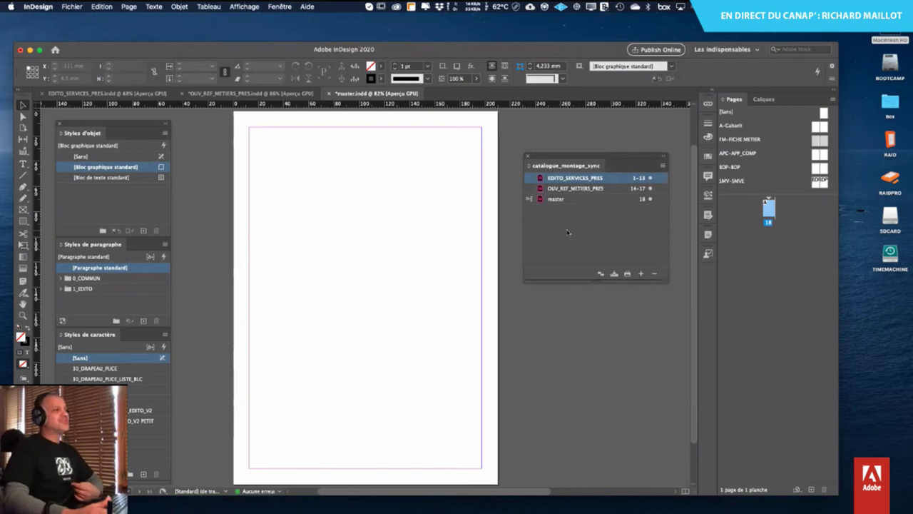
- Examine which masters, styles and swatches the book's synchronisation options include, with master selected
{"action": "left_click", "coordinate": [646, 198]}
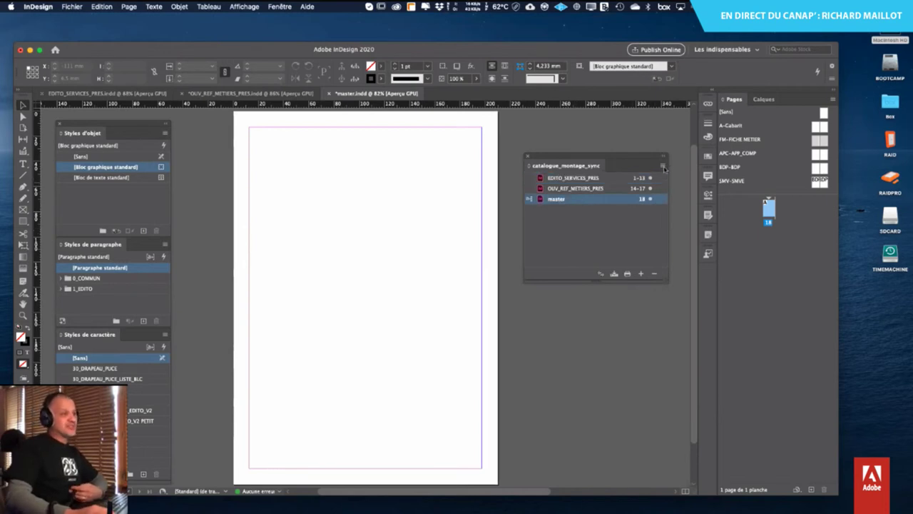
{"action": "left_click", "coordinate": [664, 165]}
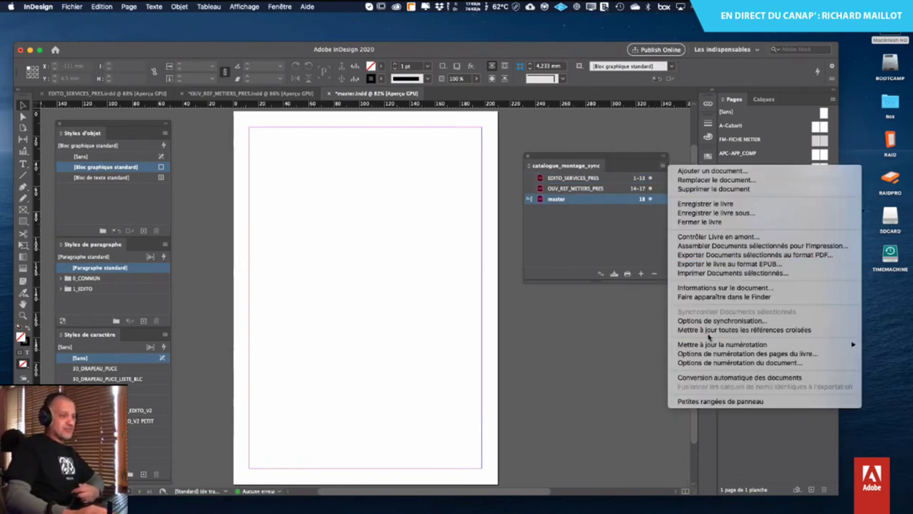
{"action": "left_click", "coordinate": [727, 321]}
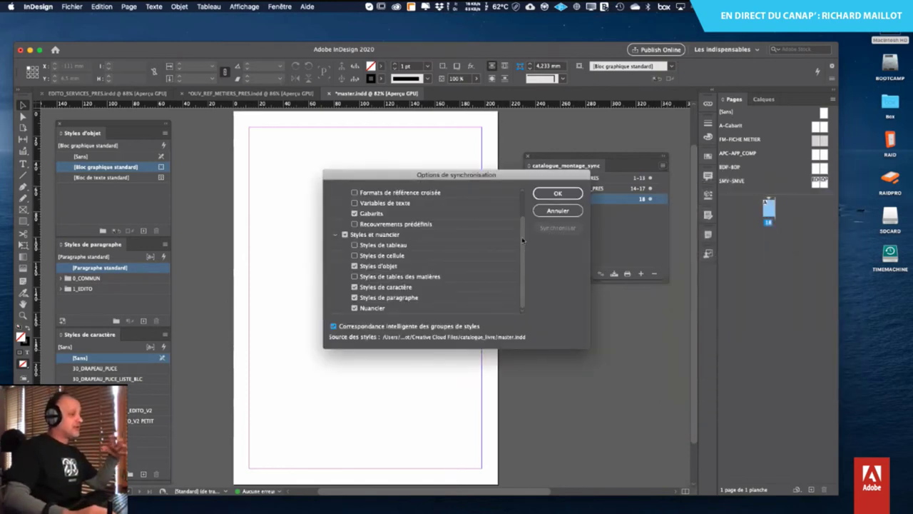
{"action": "left_click_drag", "start_coordinate": [523, 240], "coordinate": [524, 273]}
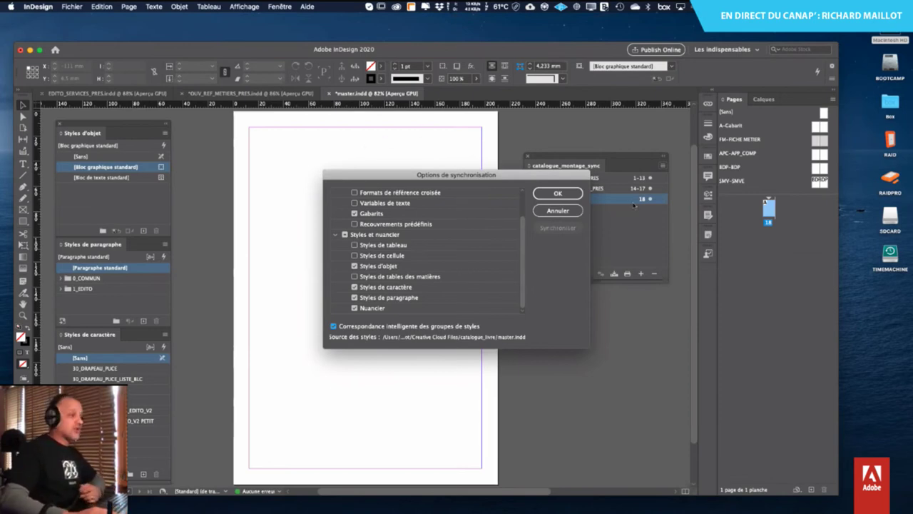
{"action": "left_click", "coordinate": [572, 211]}
{"action": "left_click", "coordinate": [558, 193]}
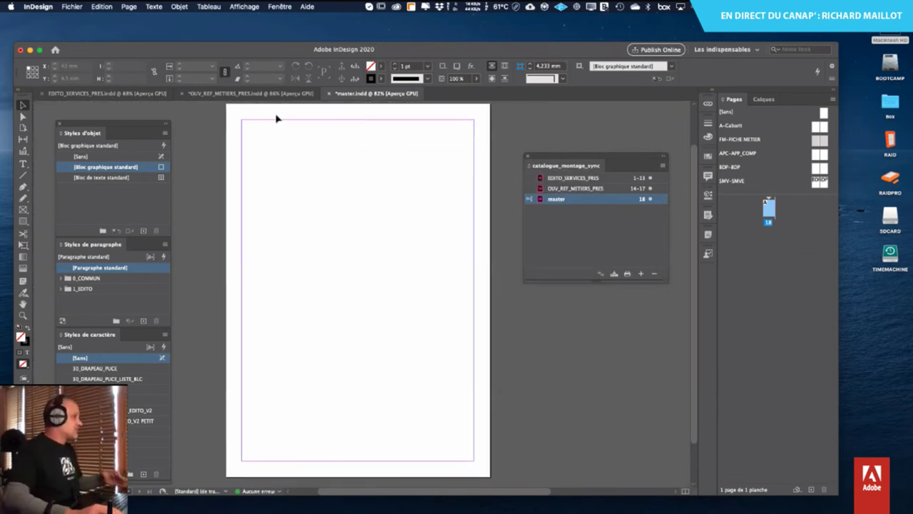
- Close master.indd without saving its changes and bring EDITO_SERVICES_PRES to the front
{"action": "left_click", "coordinate": [331, 94]}
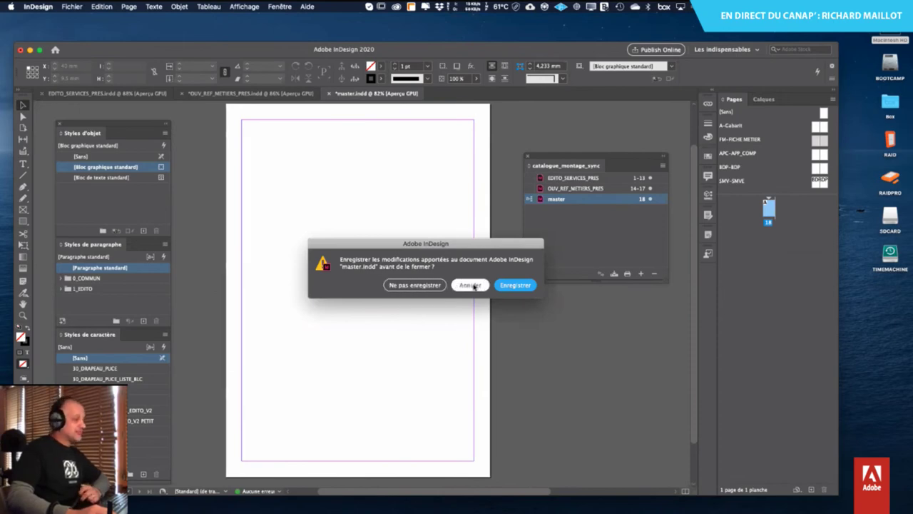
{"action": "left_click", "coordinate": [417, 285]}
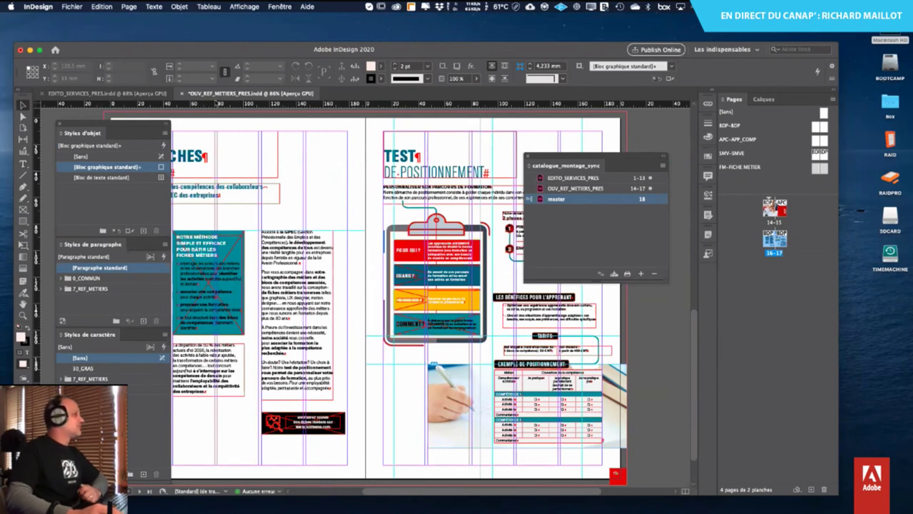
{"action": "left_click", "coordinate": [107, 93]}
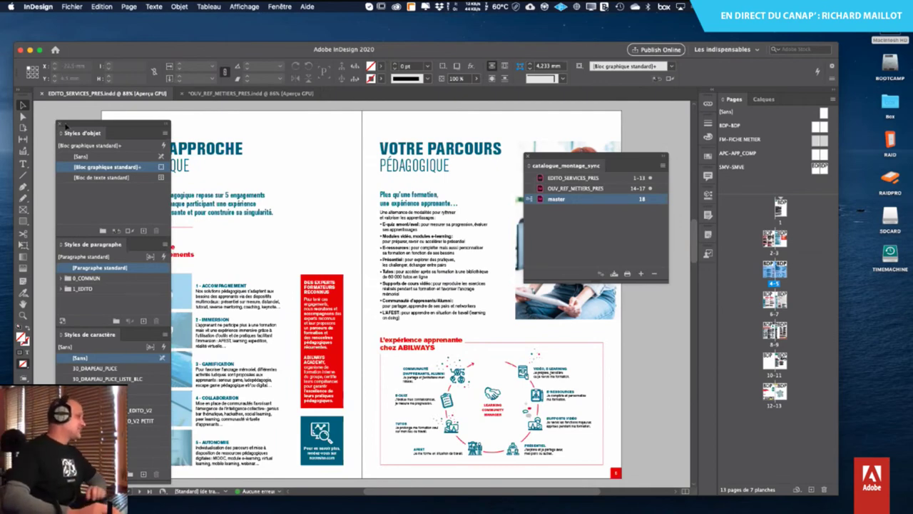
- Close the floating style panels and try to close the catalogue_montage_sync book
{"action": "left_click", "coordinate": [60, 125]}
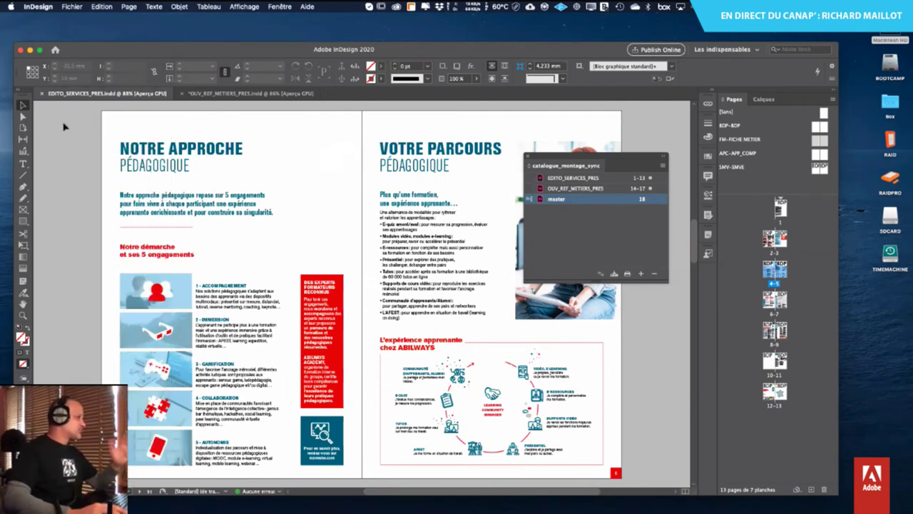
{"action": "left_click", "coordinate": [529, 158]}
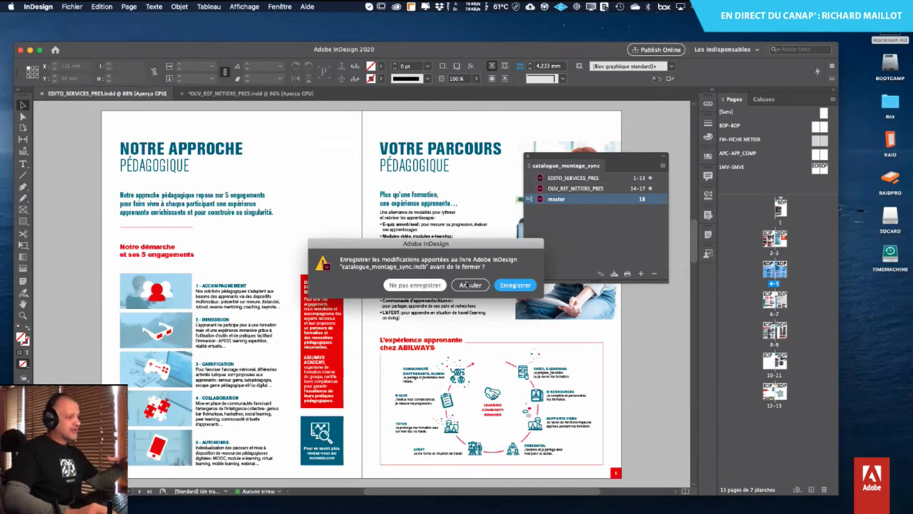
{"action": "left_click", "coordinate": [470, 284]}
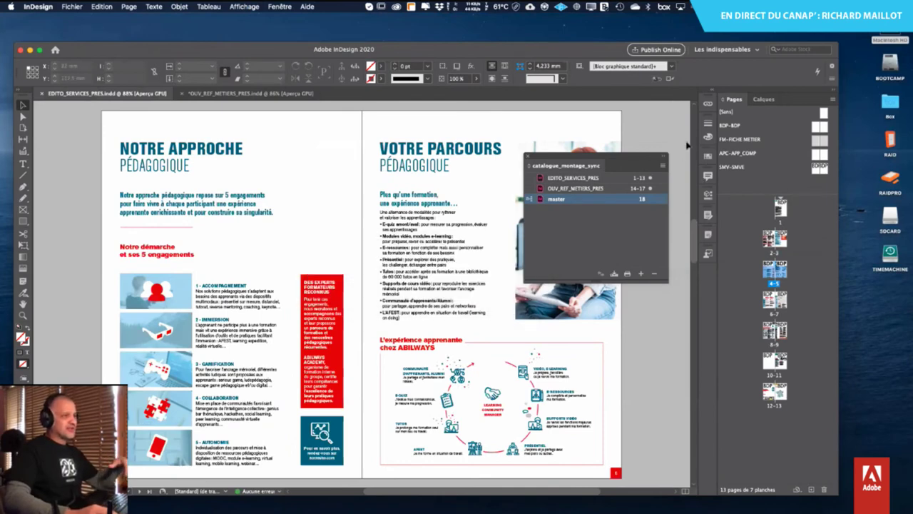
- Close OUV_REF_METIERS_PRES.indd without saving its changes and close EDITO_SERVICES_PRES.indd
{"action": "left_click", "coordinate": [211, 94]}
{"action": "key", "text": "super+w"}
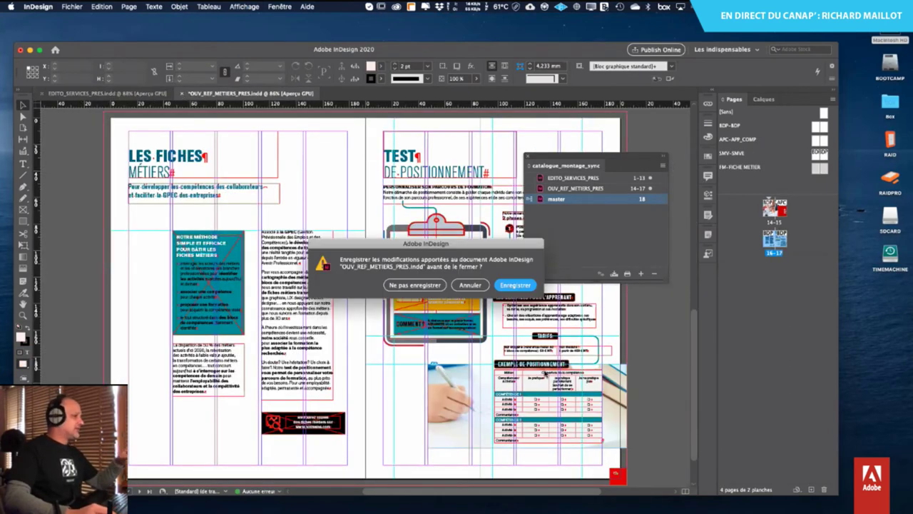
{"action": "left_click", "coordinate": [415, 284]}
{"action": "left_click", "coordinate": [42, 93]}
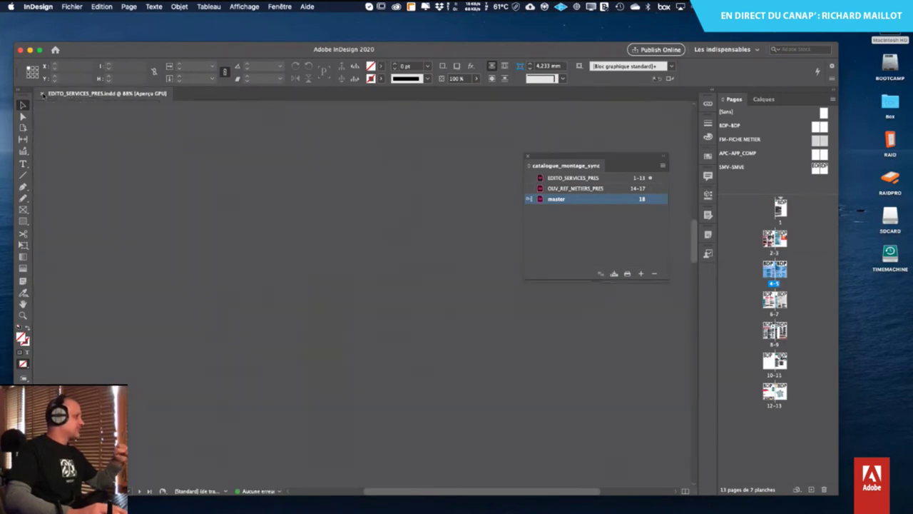
- Open 10499731_CTLM.indd from the BNP_PARIBAS folder in Creative Cloud Files, leaving the document's colour settings unmodified
{"action": "left_click", "coordinate": [72, 6]}
{"action": "left_click", "coordinate": [80, 27]}
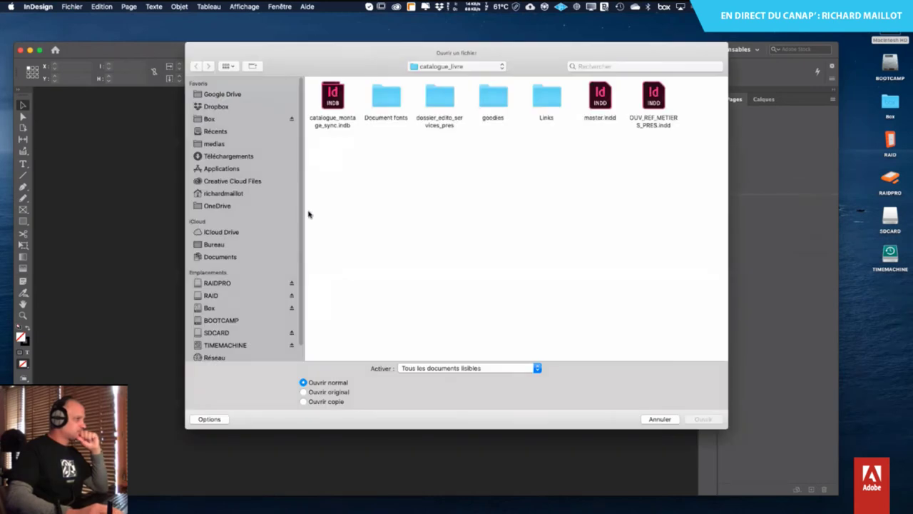
{"action": "left_click", "coordinate": [444, 68]}
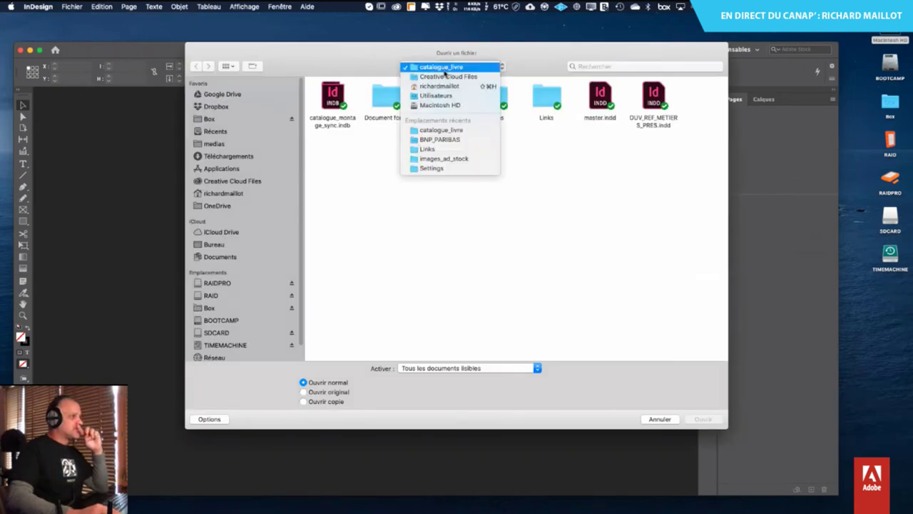
{"action": "left_click", "coordinate": [448, 77]}
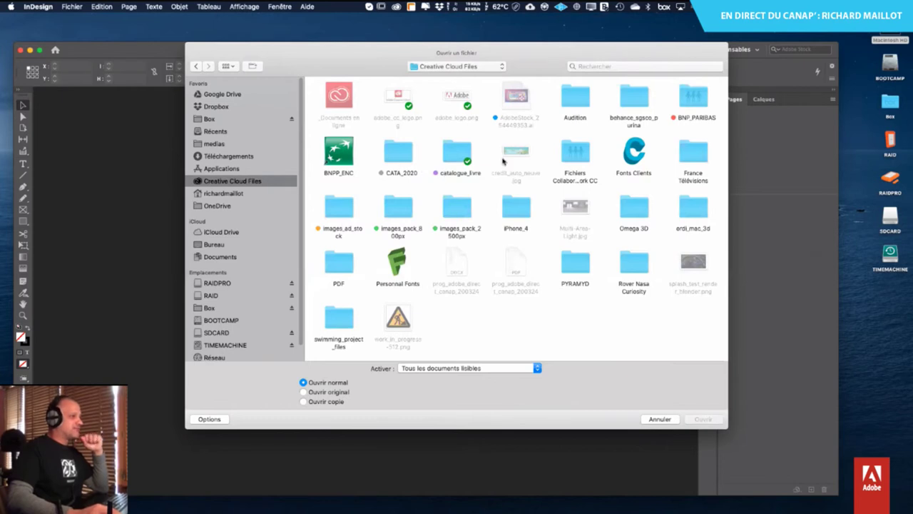
{"action": "double_click", "coordinate": [710, 105]}
{"action": "double_click", "coordinate": [404, 98]}
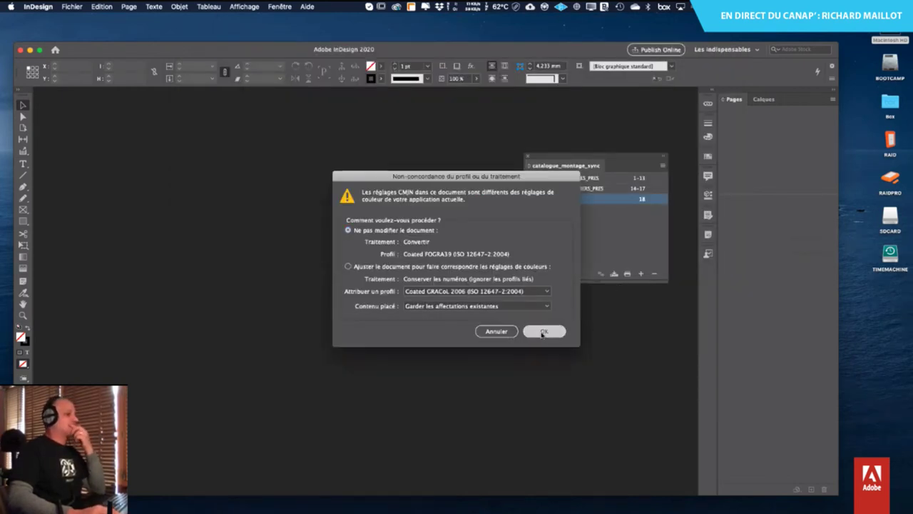
{"action": "left_click", "coordinate": [544, 332]}
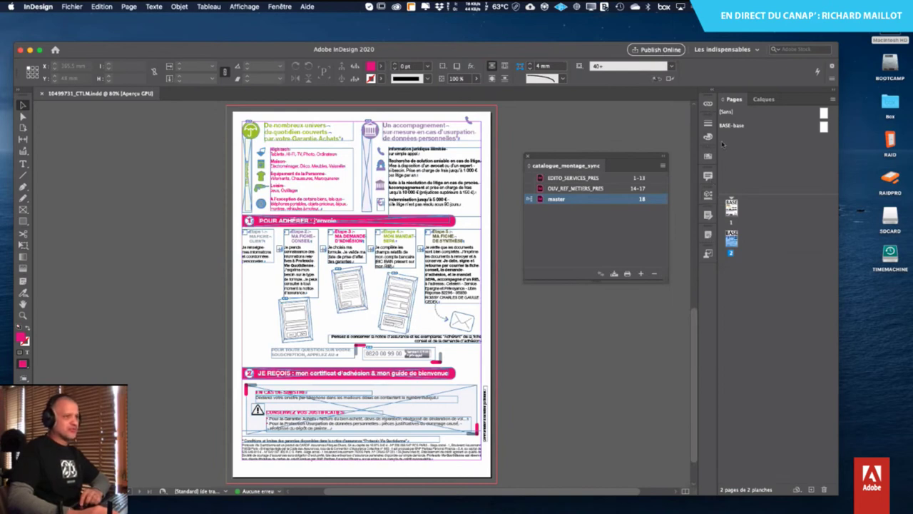
- Look at the images in the BNP Paribas CC library and close the library
{"action": "left_click", "coordinate": [279, 7]}
{"action": "left_click", "coordinate": [311, 61]}
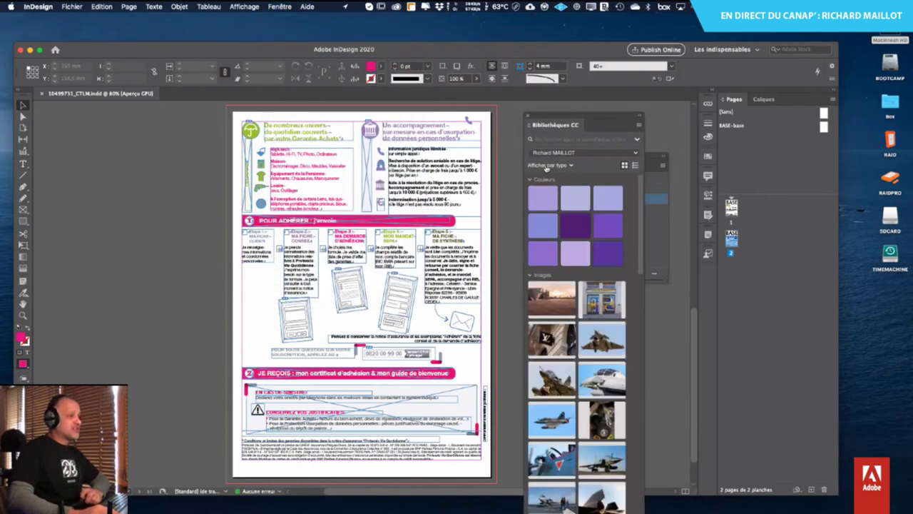
{"action": "left_click", "coordinate": [569, 153]}
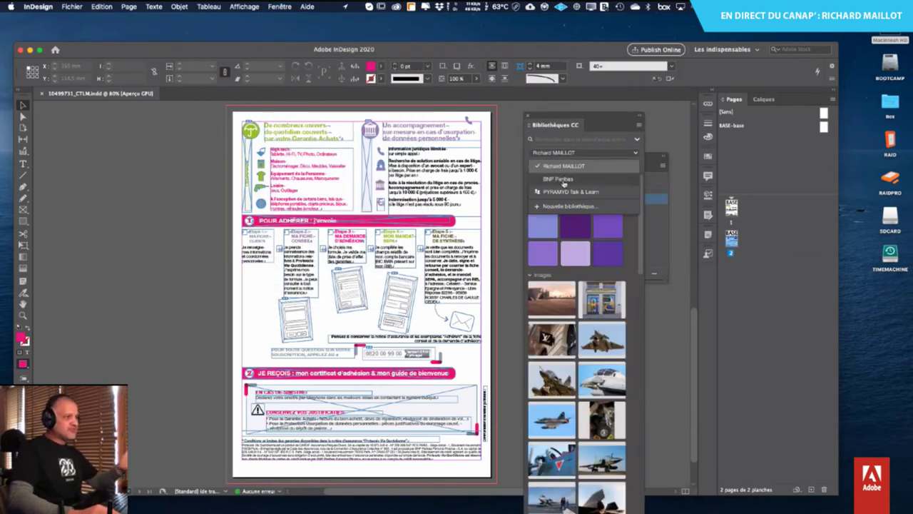
{"action": "left_click", "coordinate": [563, 179]}
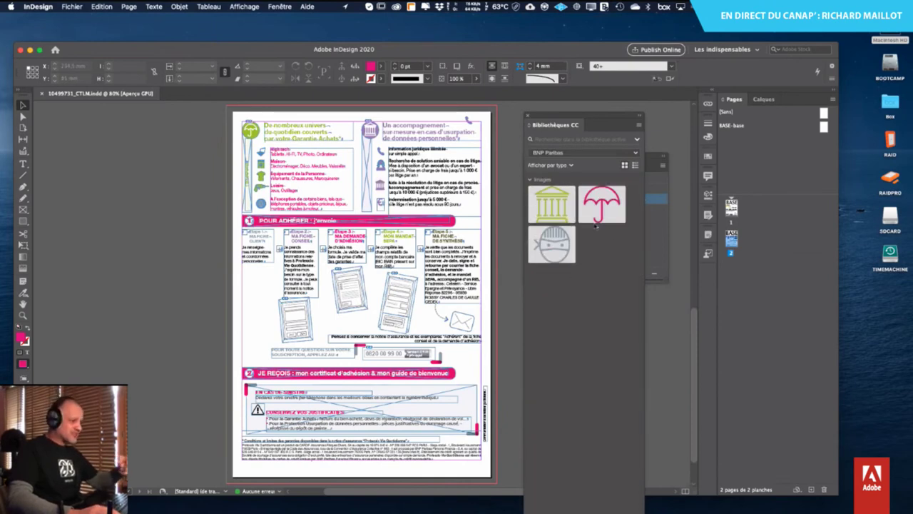
{"action": "left_click_drag", "start_coordinate": [616, 114], "coordinate": [599, 110]}
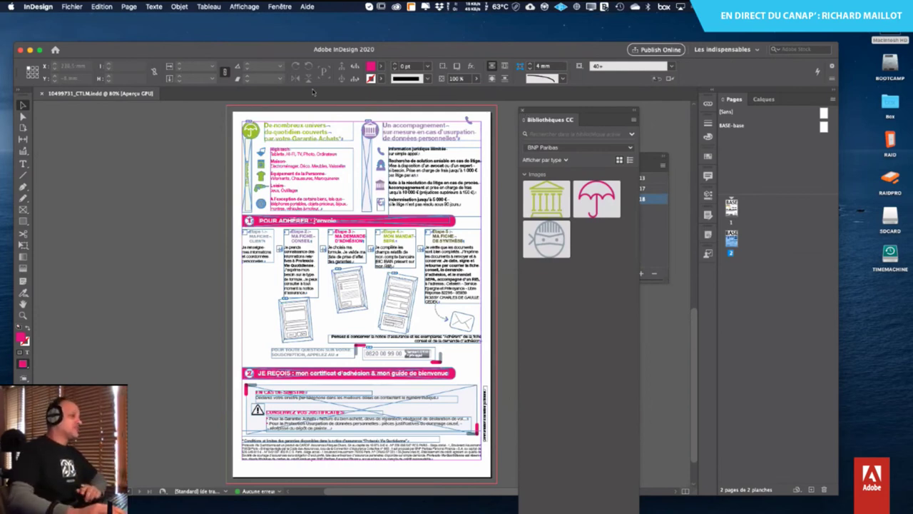
{"action": "left_click", "coordinate": [523, 112]}
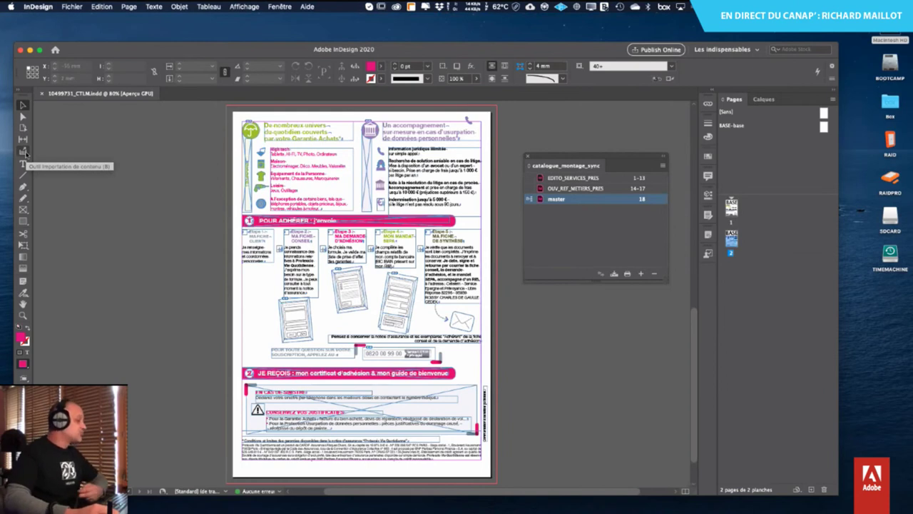
- Collect the purple header banner and the guarantees summary group beneath it from page 1 into the content conveyor, and switch to placing
{"action": "double_click", "coordinate": [731, 209]}
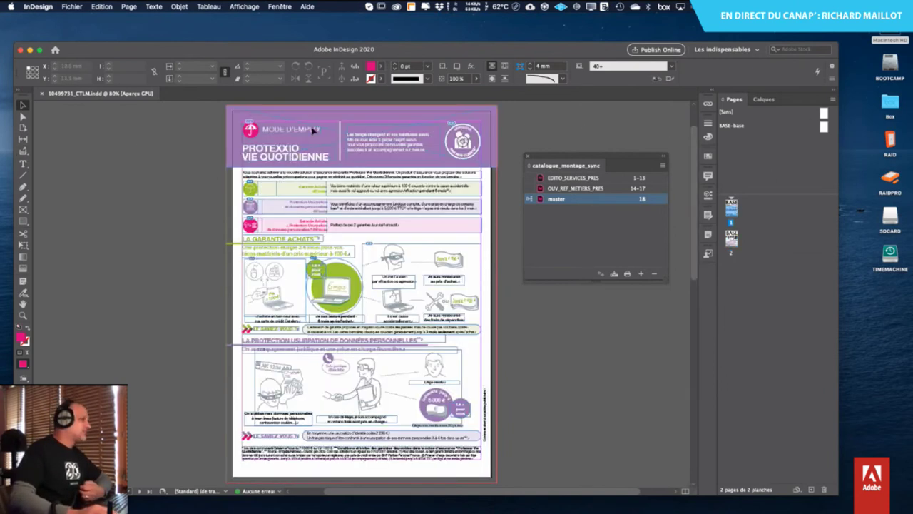
{"action": "left_click", "coordinate": [23, 152]}
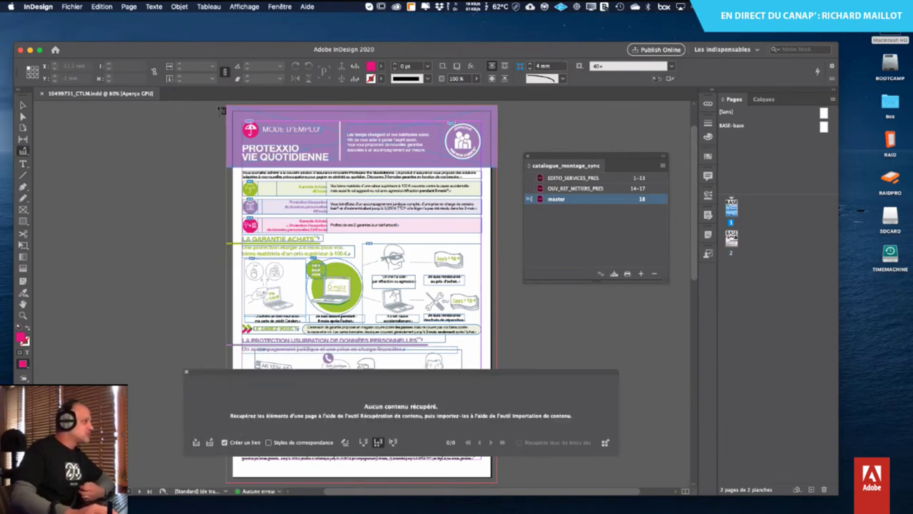
{"action": "left_click", "coordinate": [197, 442]}
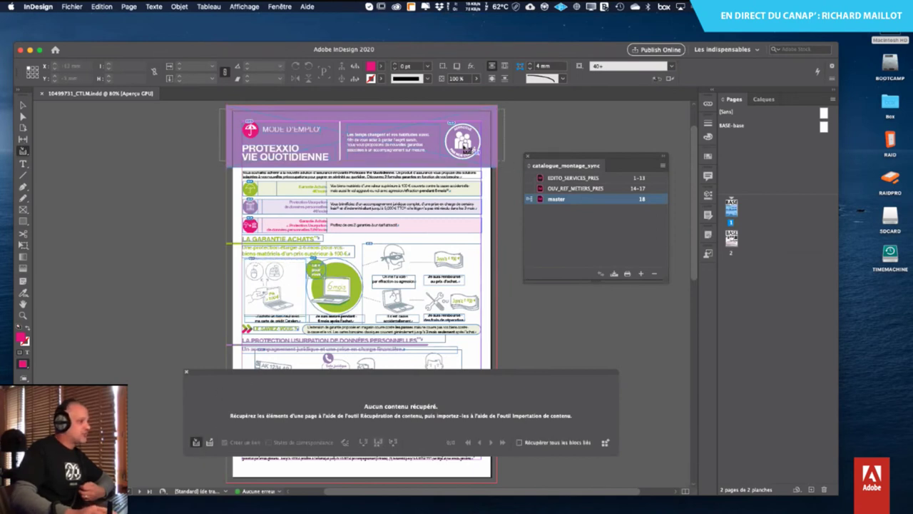
{"action": "left_click", "coordinate": [464, 141]}
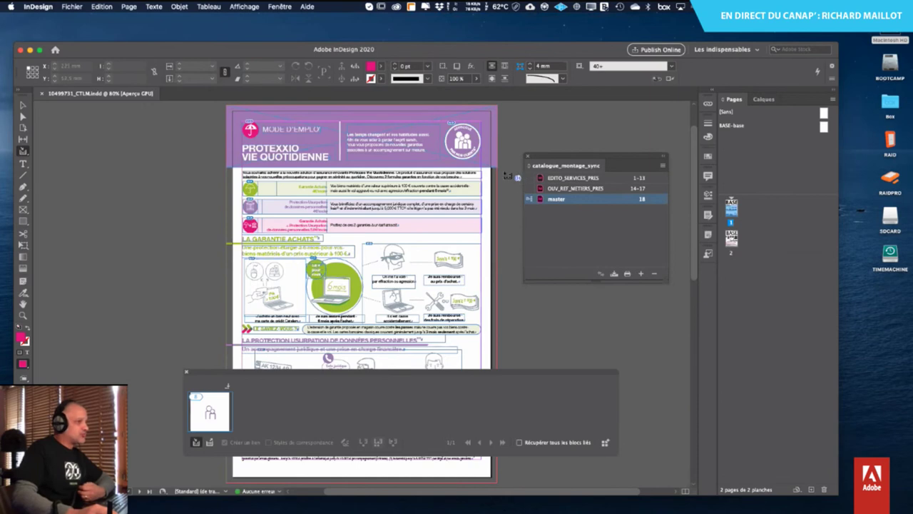
{"action": "left_click", "coordinate": [250, 232]}
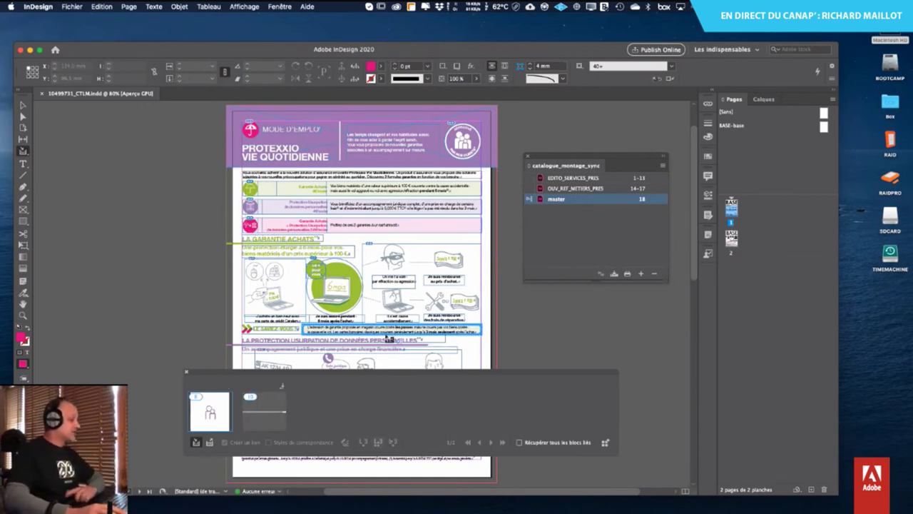
{"action": "left_click", "coordinate": [210, 442]}
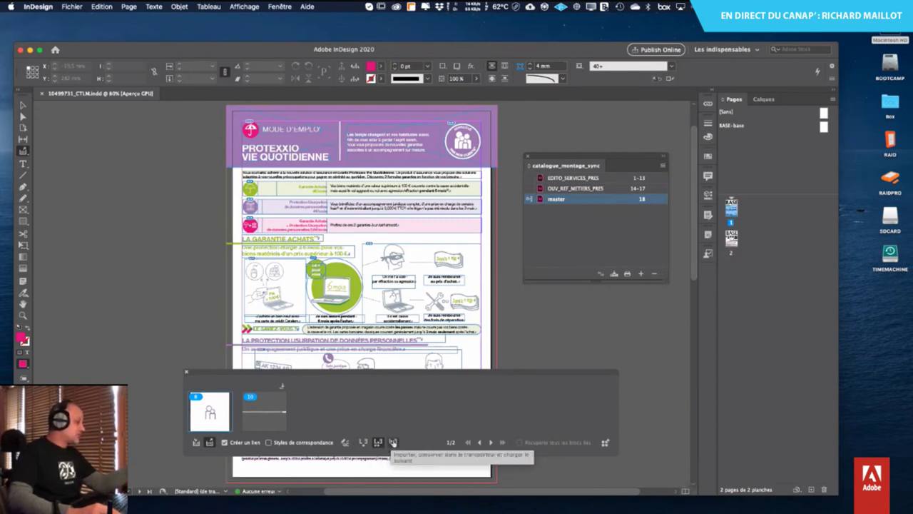
- Open recuperation_contenu.indd from the BNP_PARIBAS folder, accepting the default colour settings handling
{"action": "left_click", "coordinate": [71, 7]}
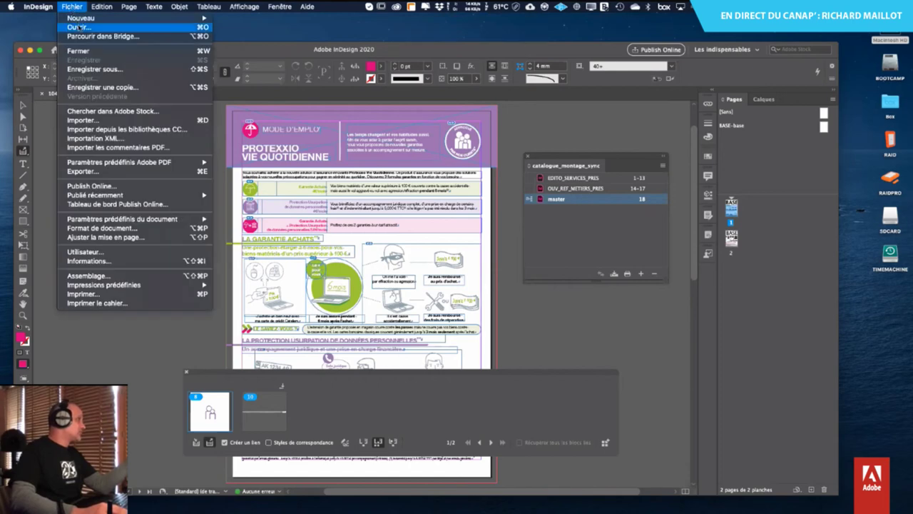
{"action": "left_click", "coordinate": [78, 27]}
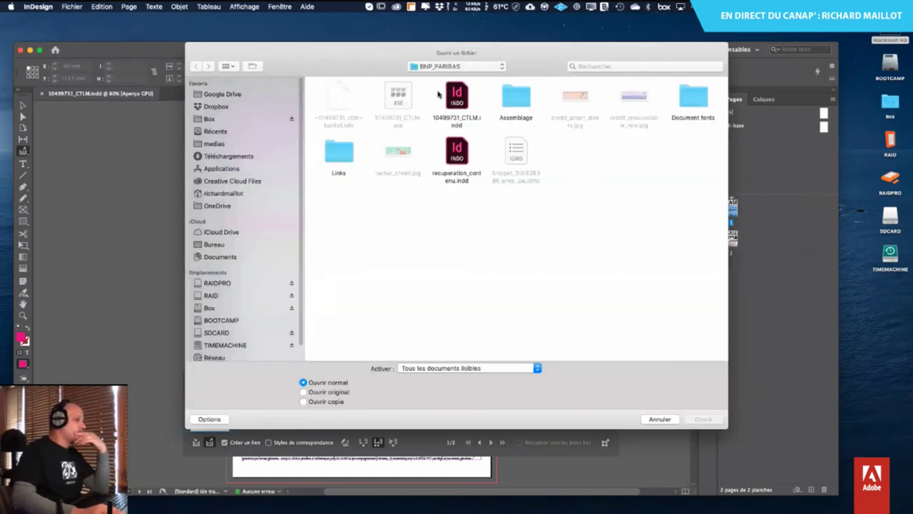
{"action": "double_click", "coordinate": [456, 157]}
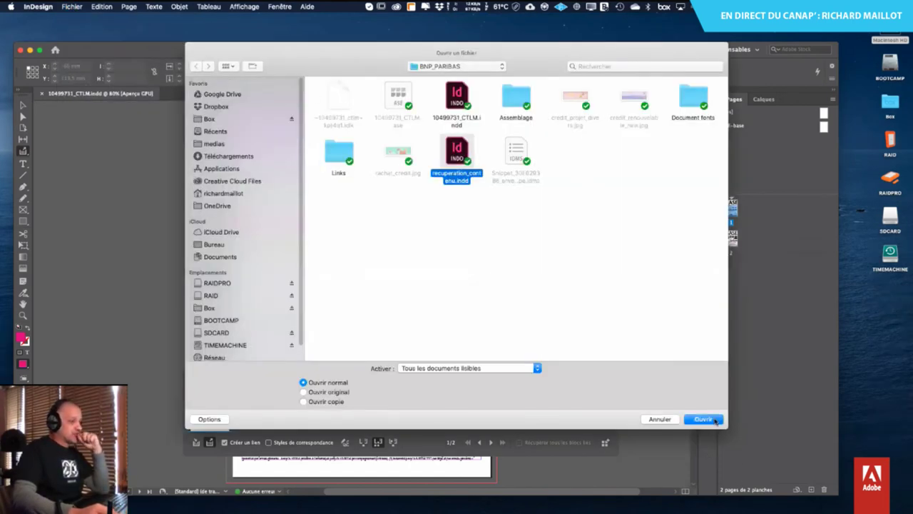
{"action": "left_click", "coordinate": [545, 331]}
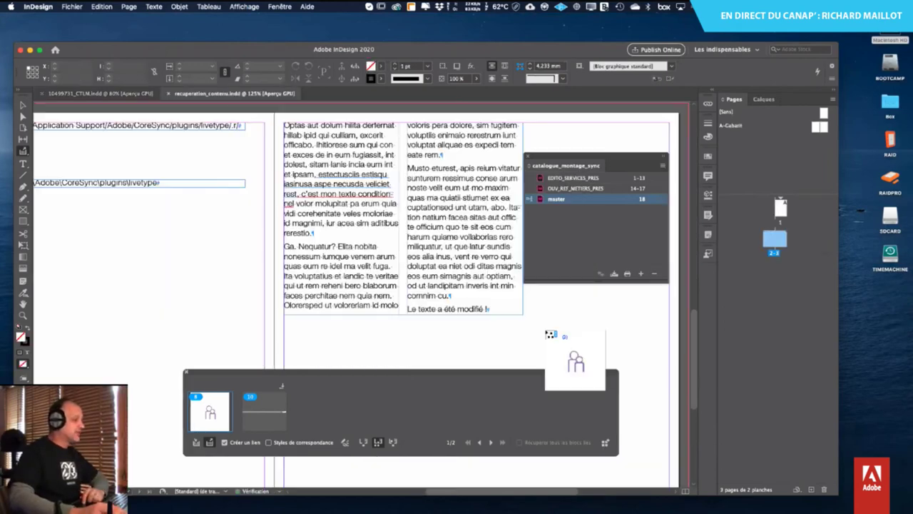
- Display page 3, clear the conveyor from the empty area below the text, and set it to place multiple copies while keeping the items
{"action": "double_click", "coordinate": [784, 212]}
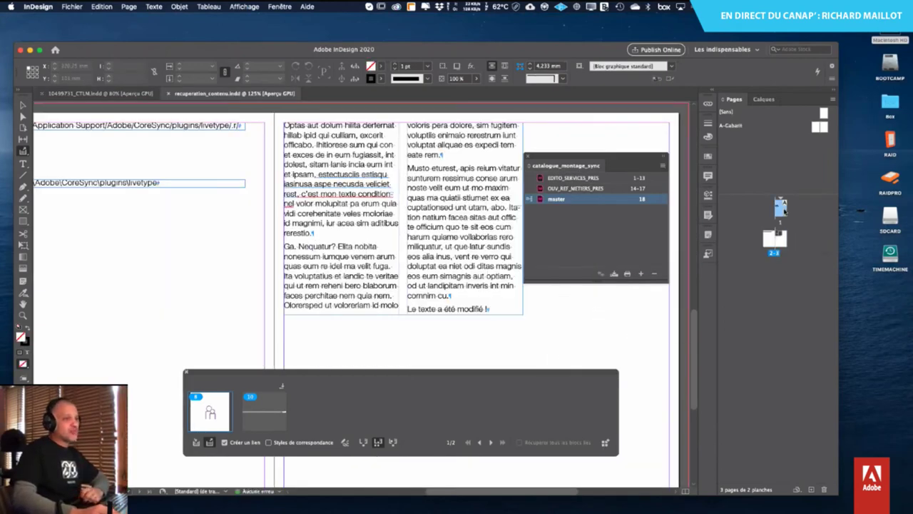
{"action": "double_click", "coordinate": [775, 243]}
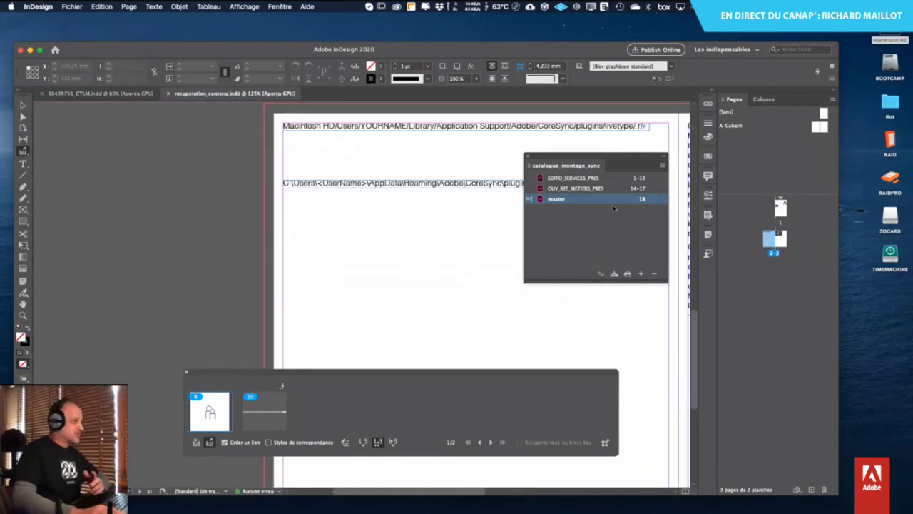
{"action": "double_click", "coordinate": [782, 240]}
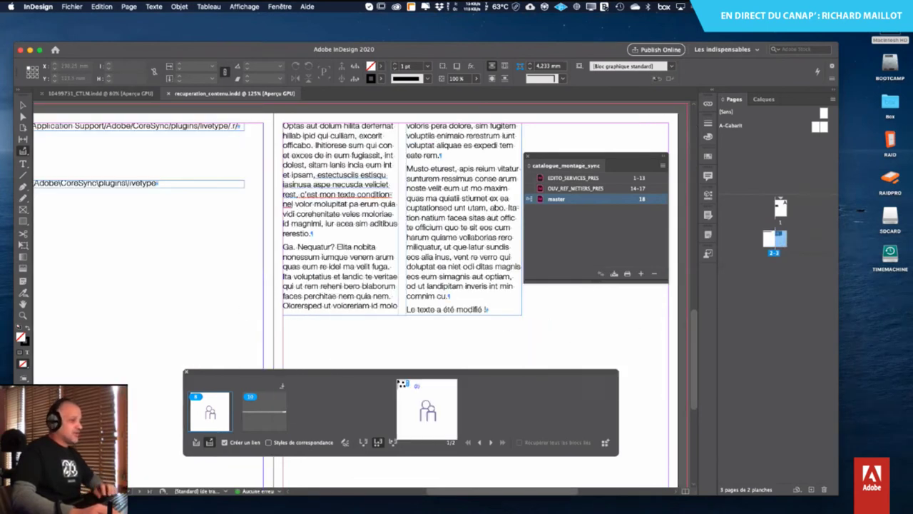
{"action": "left_click_drag", "start_coordinate": [331, 372], "coordinate": [234, 198]}
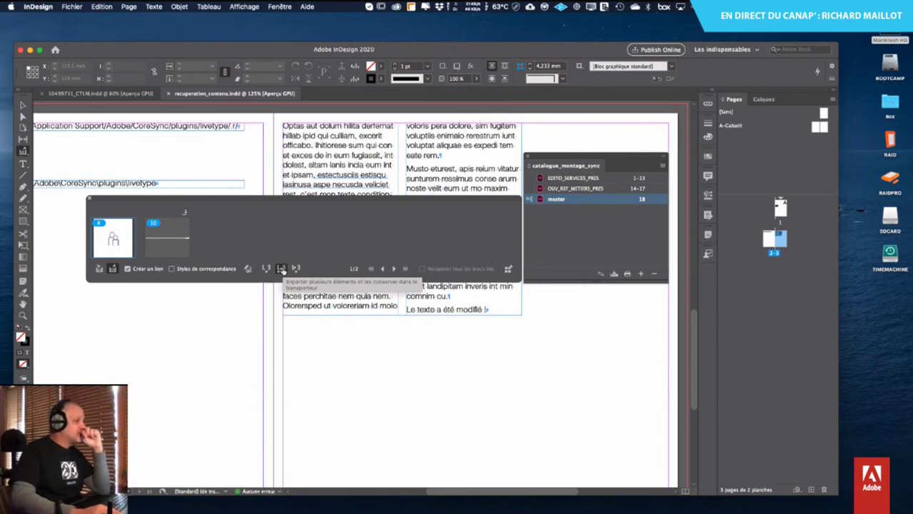
{"action": "left_click", "coordinate": [282, 269]}
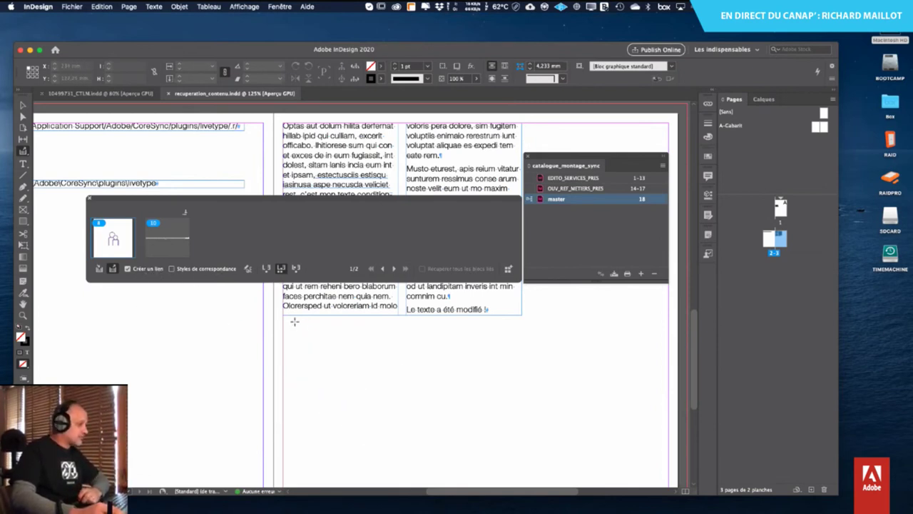
- Try the collected header banner at a reduced size below the text on page 3, undo it, and place it at original size
{"action": "left_click_drag", "start_coordinate": [294, 321], "coordinate": [578, 422]}
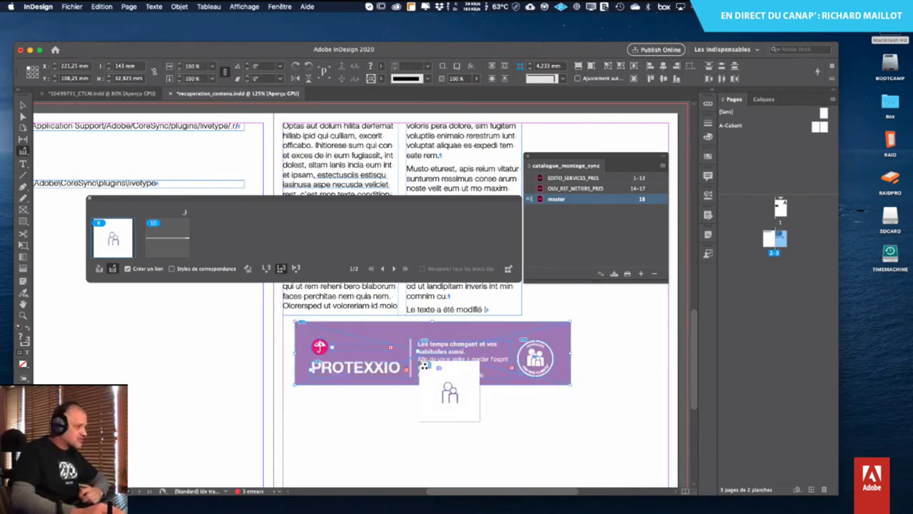
{"action": "key", "text": "super+z"}
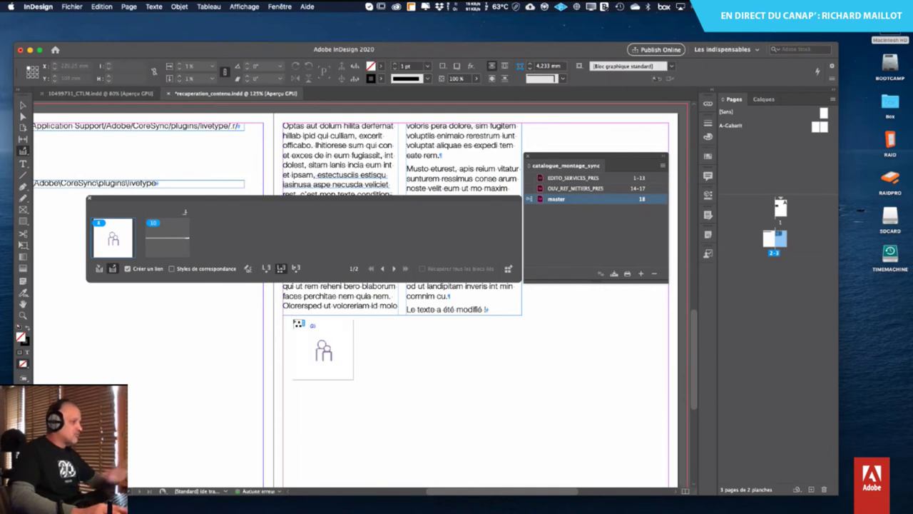
{"action": "left_click", "coordinate": [293, 321]}
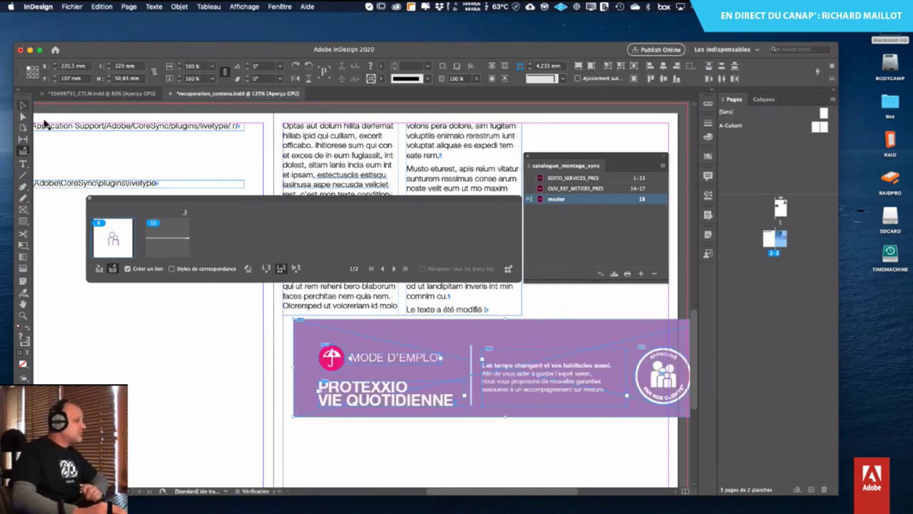
{"action": "key", "text": "v"}
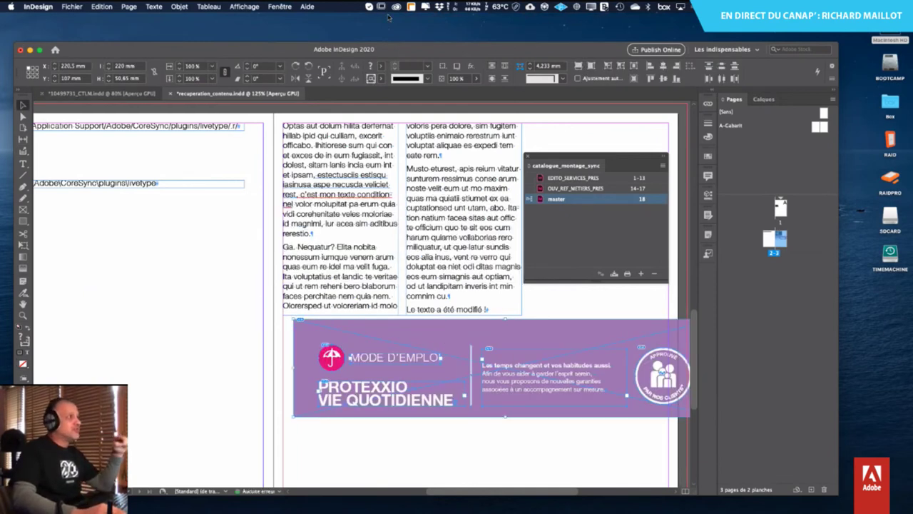
- Display the document's links, deselect the placed banner and save recuperation_contenu.indd
{"action": "left_click", "coordinate": [280, 7]}
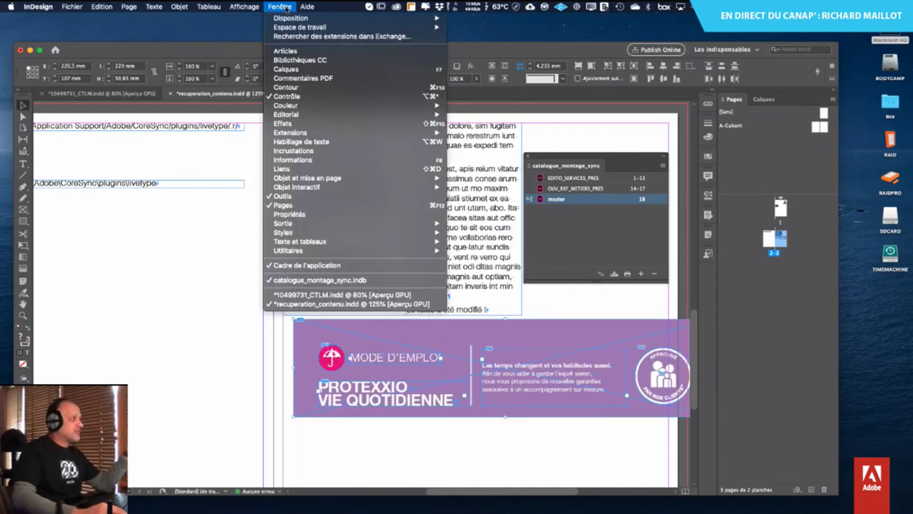
{"action": "left_click", "coordinate": [293, 168]}
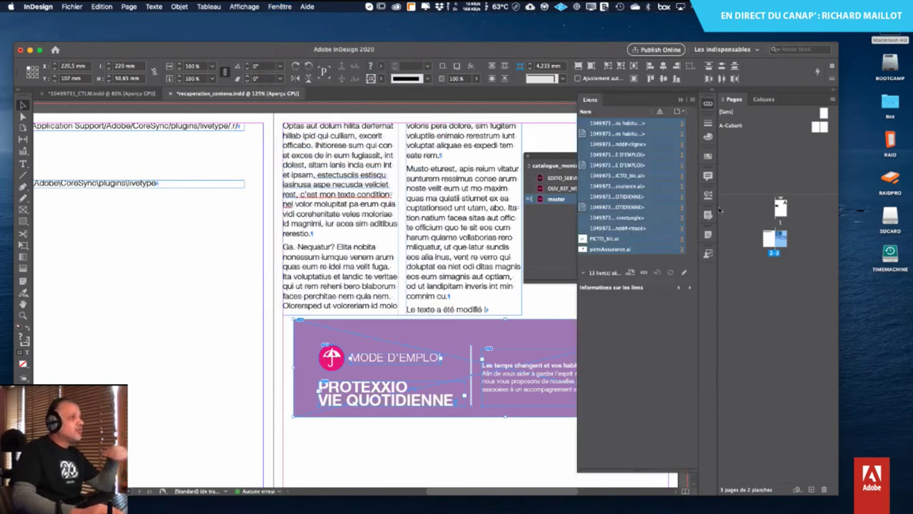
{"action": "left_click", "coordinate": [350, 428]}
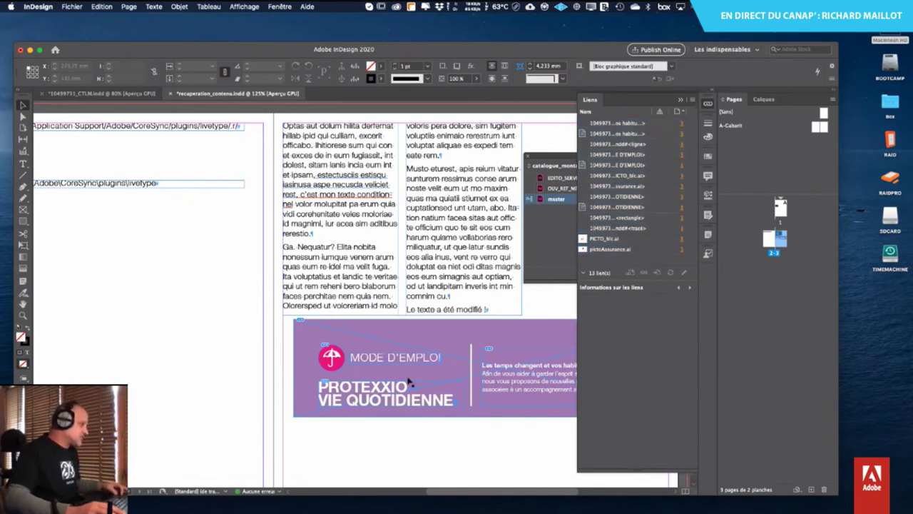
{"action": "key", "text": "super+s"}
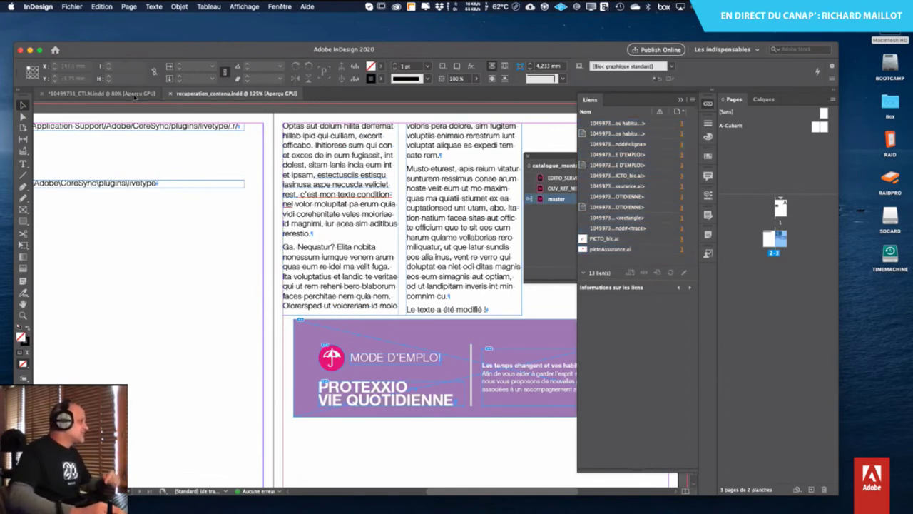
- In 10499731_CTLM.indd, add 2222 after PROTEXXIO in the header title and save the document
{"action": "left_click", "coordinate": [144, 93]}
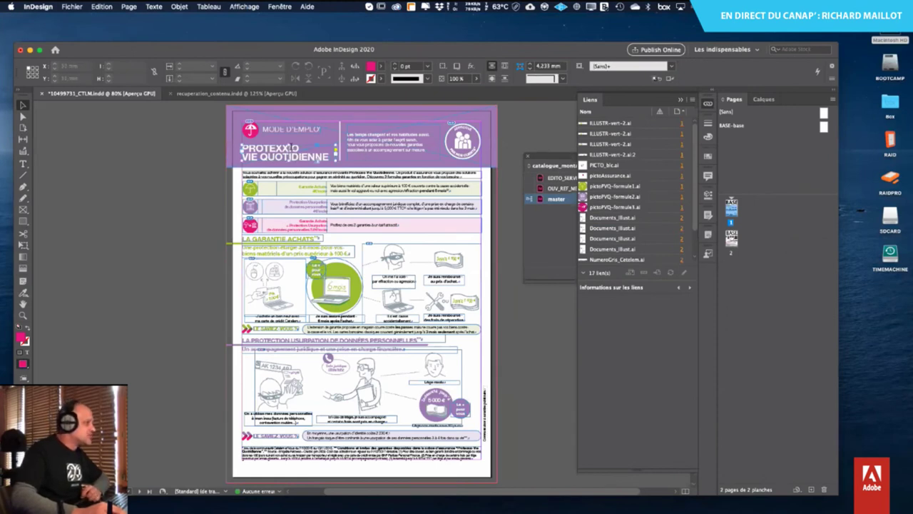
{"action": "left_click", "coordinate": [302, 148]}
{"action": "double_click", "coordinate": [318, 148]}
{"action": "left_click", "coordinate": [317, 146]}
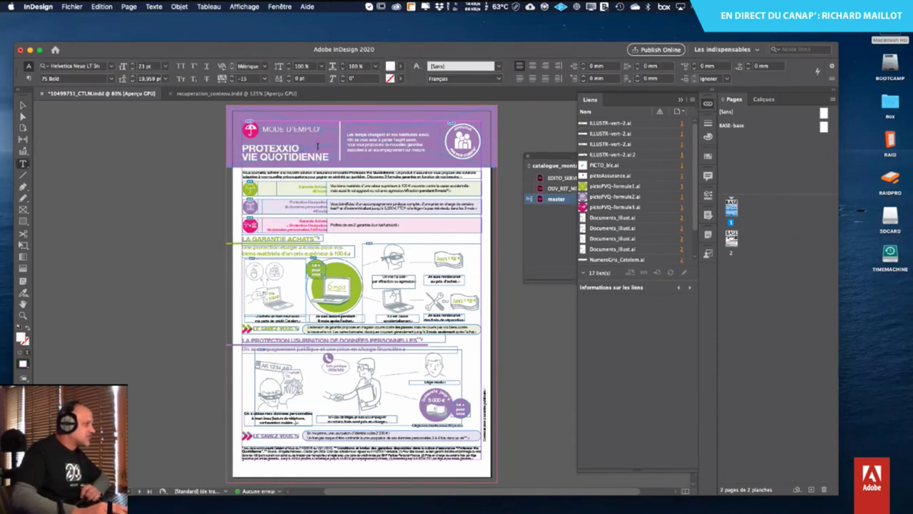
{"action": "type", "text": "2022"}
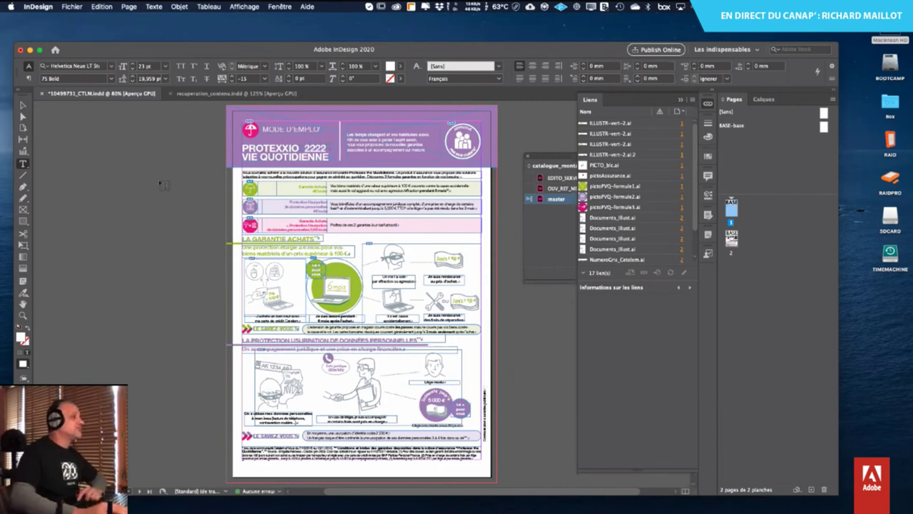
- Update the outdated VIE QUOTIDIENNE title link in recuperation_contenu.indd
{"action": "left_click", "coordinate": [207, 93]}
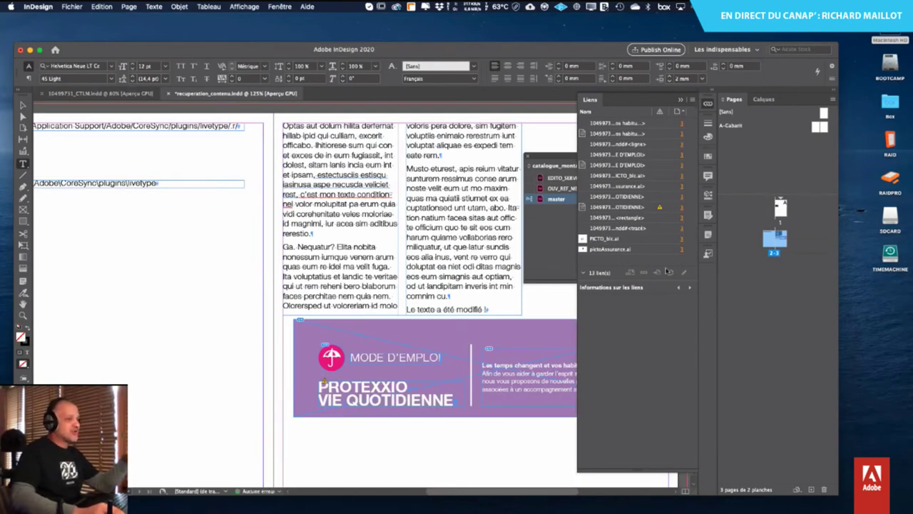
{"action": "left_click", "coordinate": [631, 207]}
{"action": "left_click", "coordinate": [669, 272]}
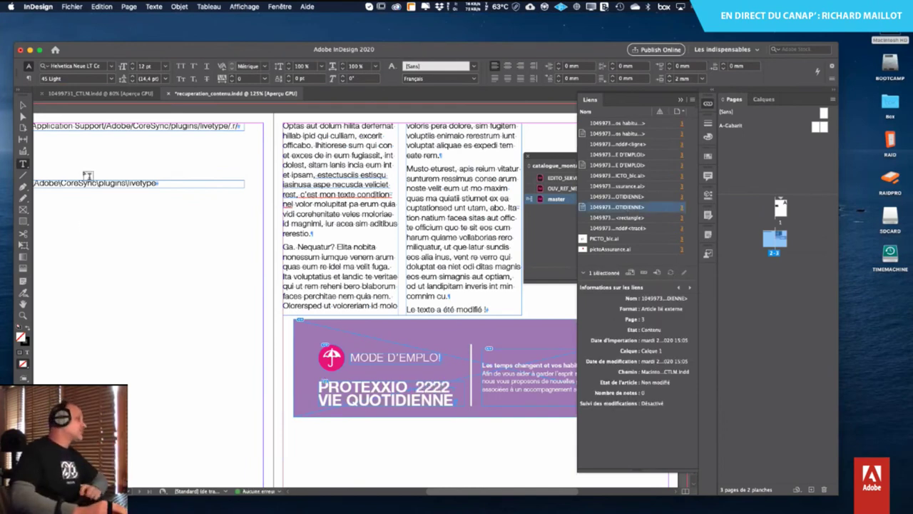
- Show the collected sets in the conveyor and dismiss it, clearing the links list and the catalogue_montage_sync book window away from the placed banner
{"action": "left_click", "coordinate": [24, 151]}
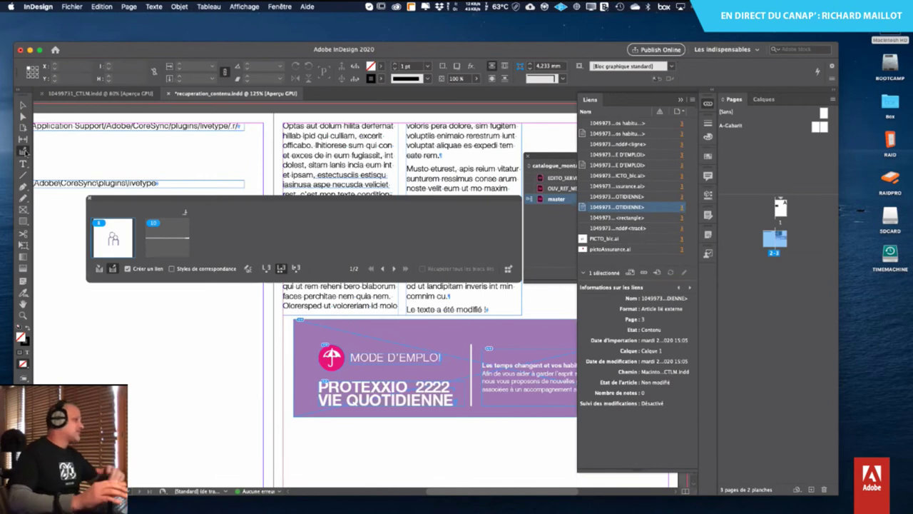
{"action": "scroll", "coordinate": [143, 164], "scroll_direction": "right", "scroll_amount": 2}
{"action": "left_click_drag", "start_coordinate": [203, 204], "coordinate": [189, 385]}
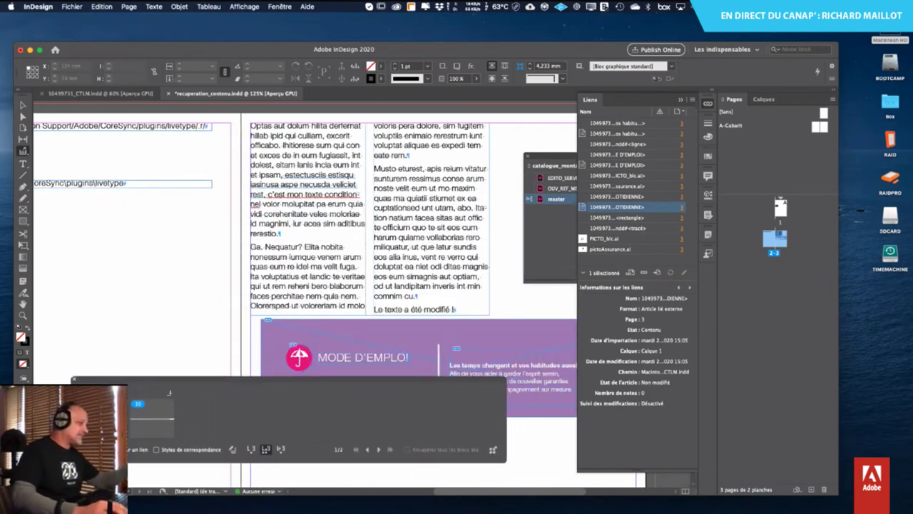
{"action": "left_click_drag", "start_coordinate": [367, 383], "coordinate": [378, 347]}
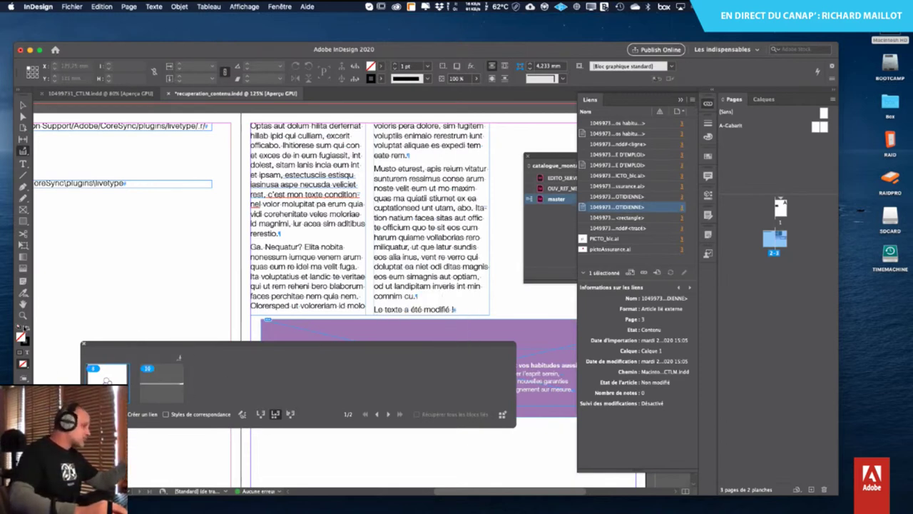
{"action": "key", "text": "Escape"}
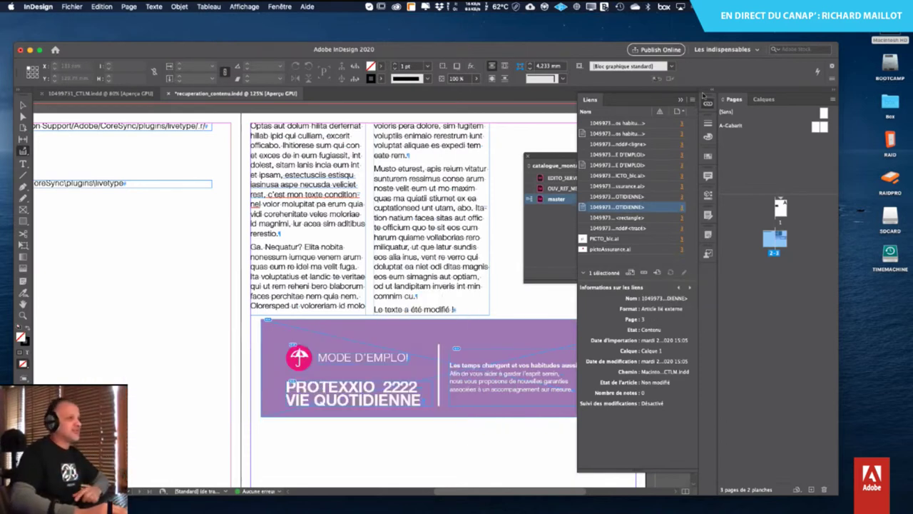
{"action": "left_click", "coordinate": [707, 104]}
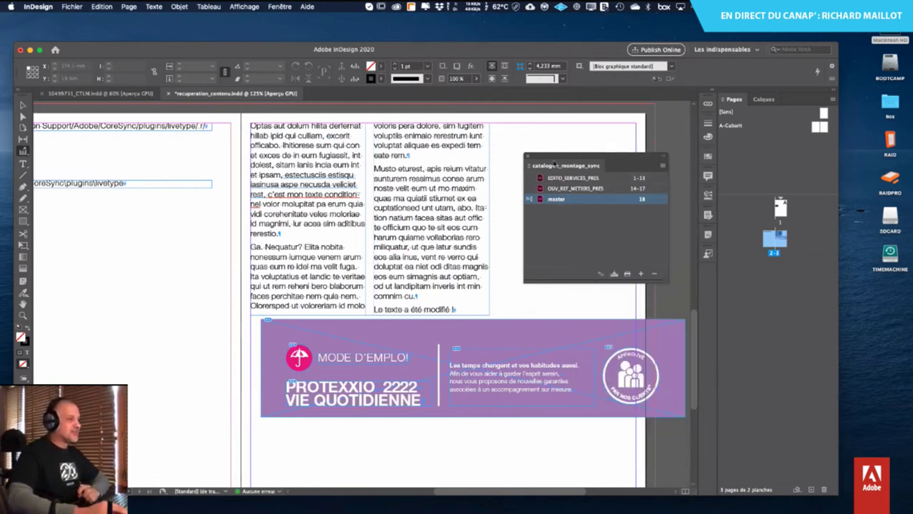
{"action": "left_click_drag", "start_coordinate": [538, 163], "coordinate": [557, 137]}
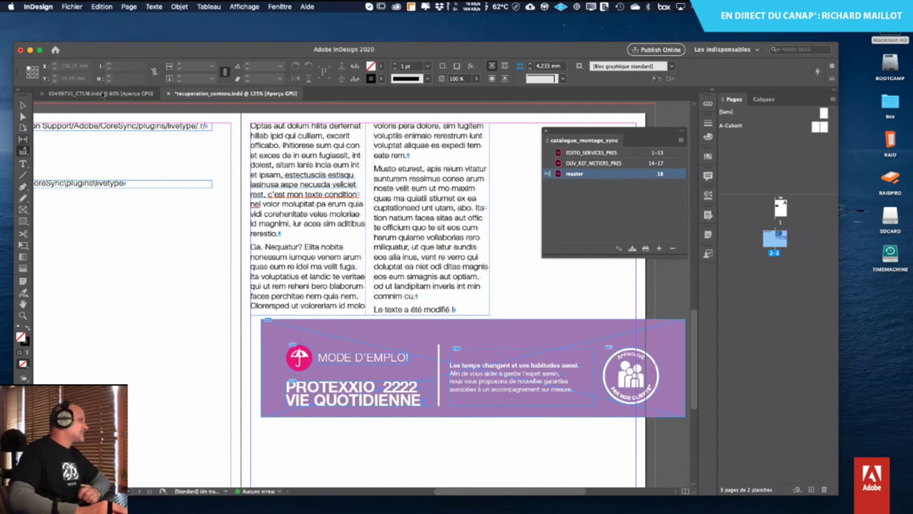
- Save the first Garantie Achats illustration and its green heading as a desktop snippet, and place it on spread 2-3 of recuperation_contenu.indd
{"action": "left_click", "coordinate": [130, 97]}
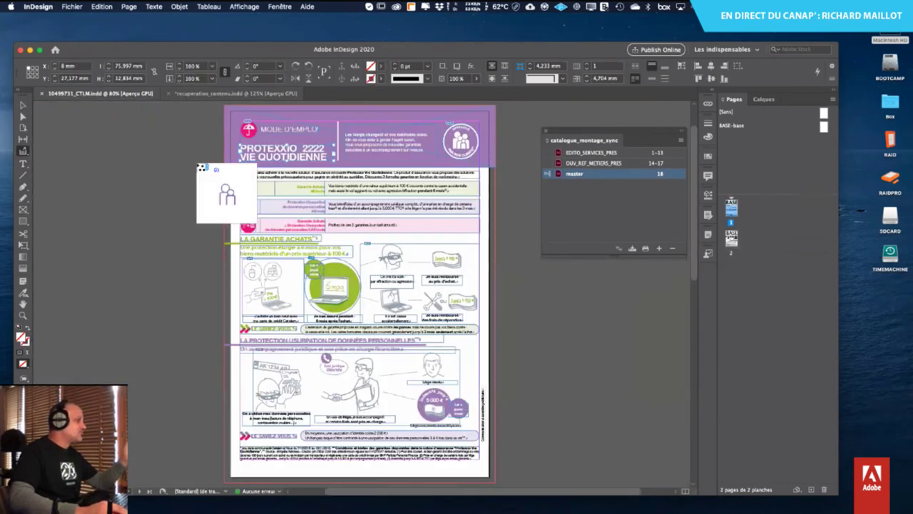
{"action": "left_click", "coordinate": [23, 106]}
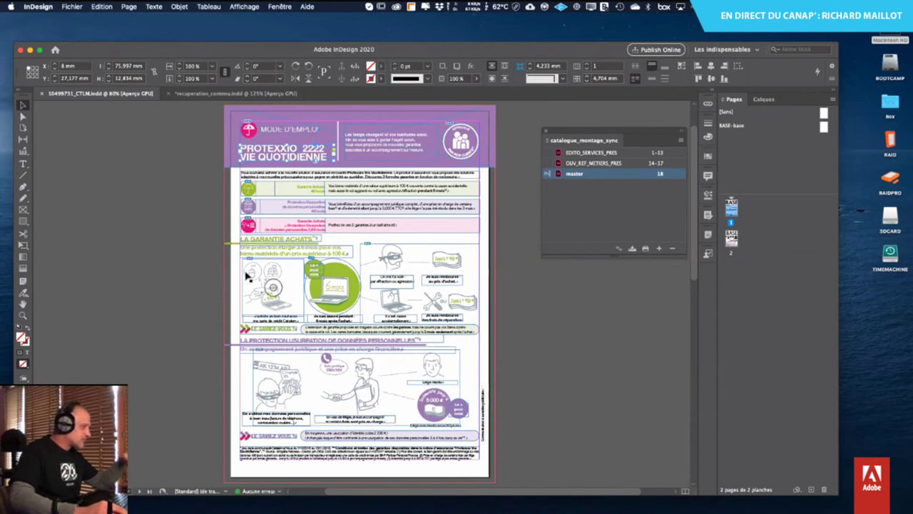
{"action": "left_click_drag", "start_coordinate": [216, 261], "coordinate": [300, 325]}
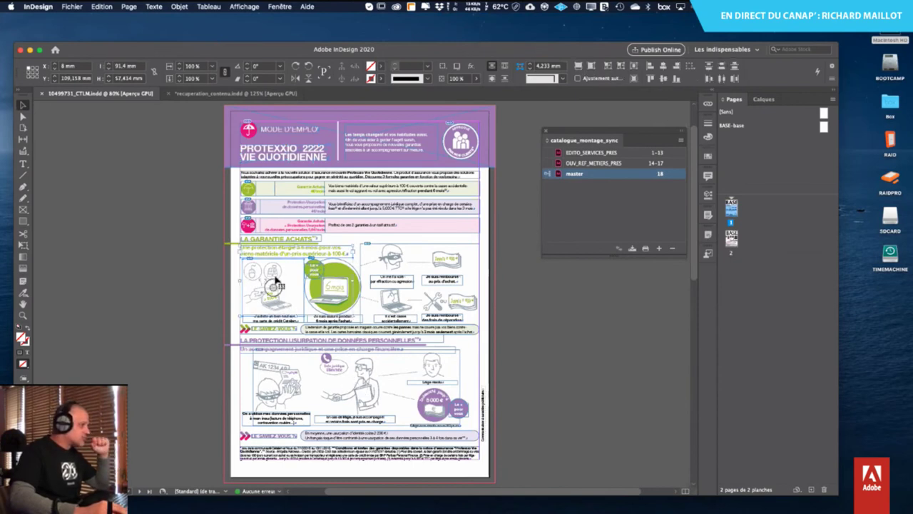
{"action": "left_click_drag", "start_coordinate": [274, 277], "coordinate": [890, 298]}
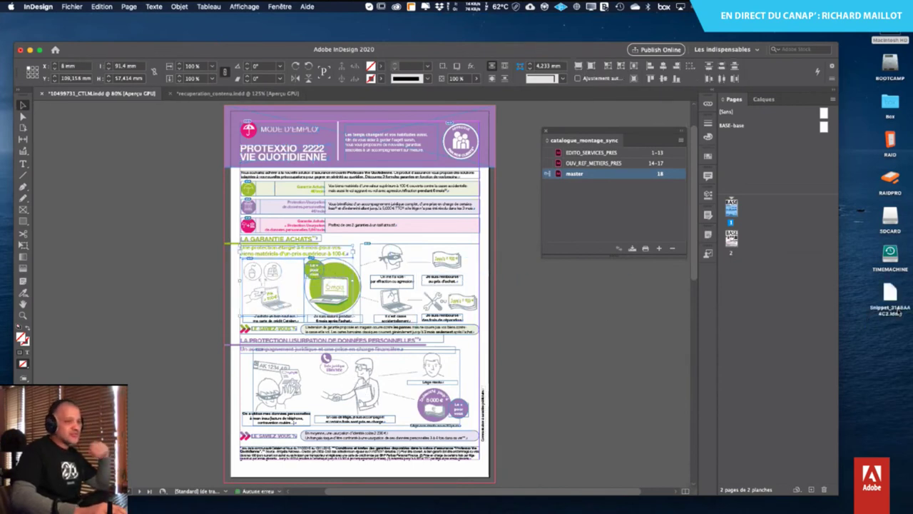
{"action": "left_click", "coordinate": [214, 93]}
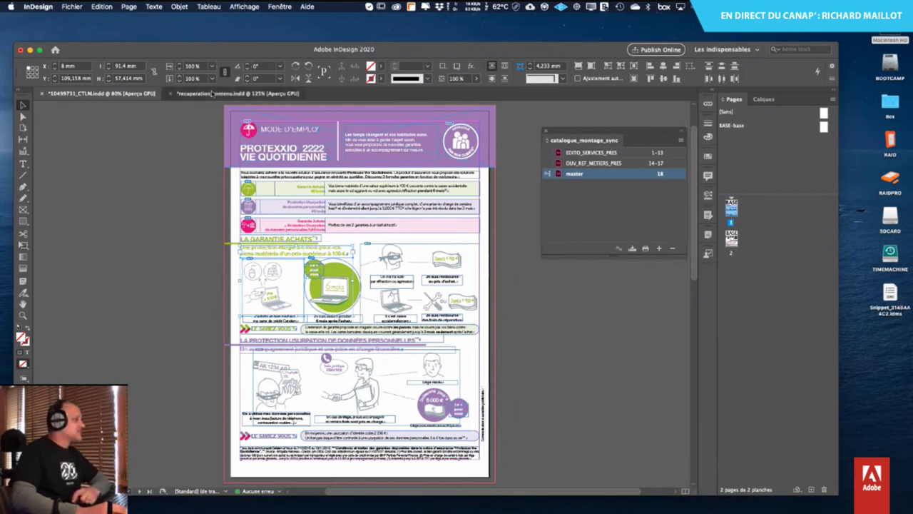
{"action": "left_click_drag", "start_coordinate": [890, 294], "coordinate": [118, 261]}
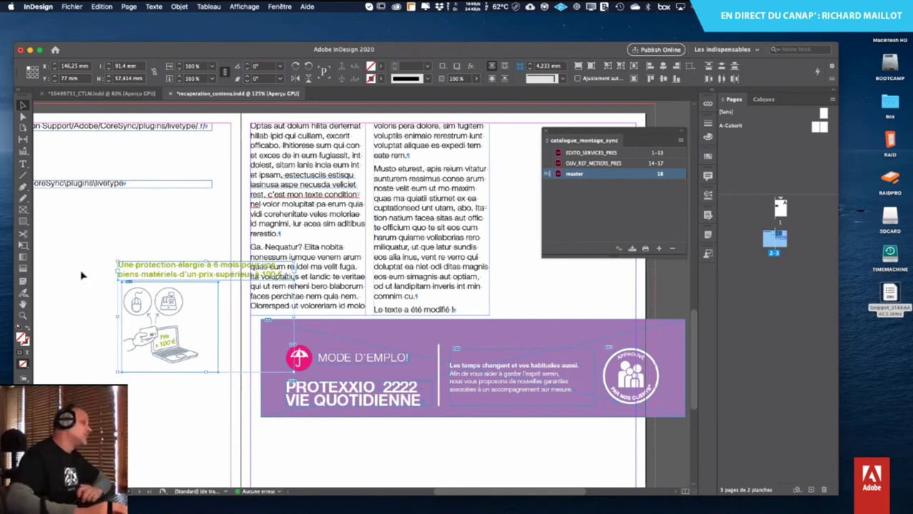
- Delete the placed snippet content and all elements of the purple header banner from spread 2-3
{"action": "left_click", "coordinate": [178, 271]}
{"action": "key", "text": "Delete"}
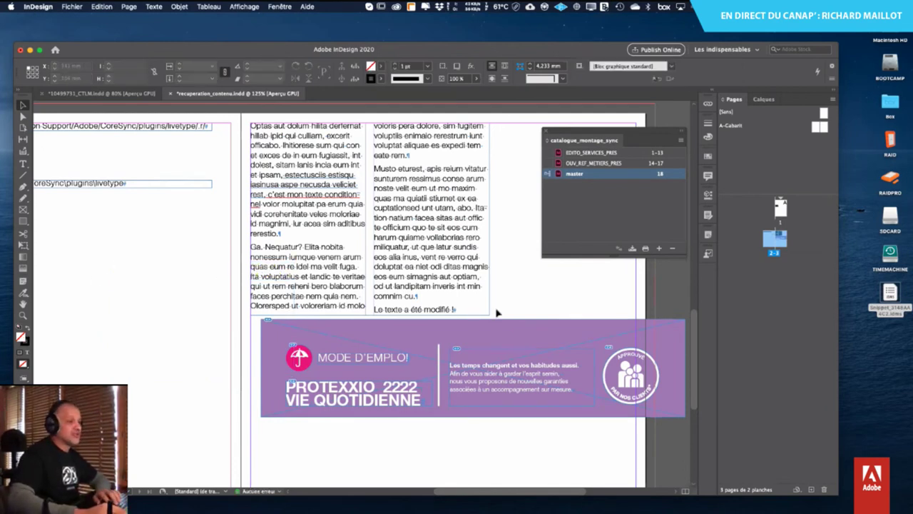
{"action": "left_click", "coordinate": [591, 341]}
{"action": "key", "text": "Delete"}
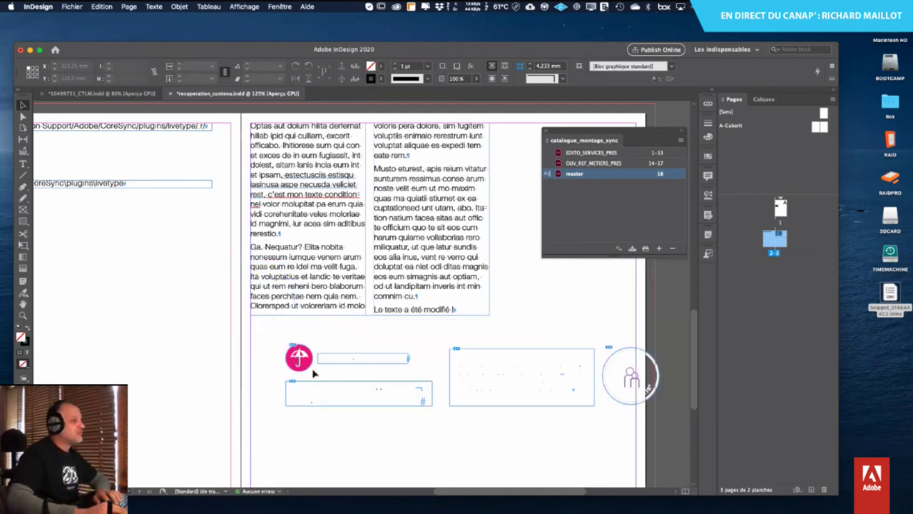
{"action": "left_click_drag", "start_coordinate": [207, 330], "coordinate": [673, 437]}
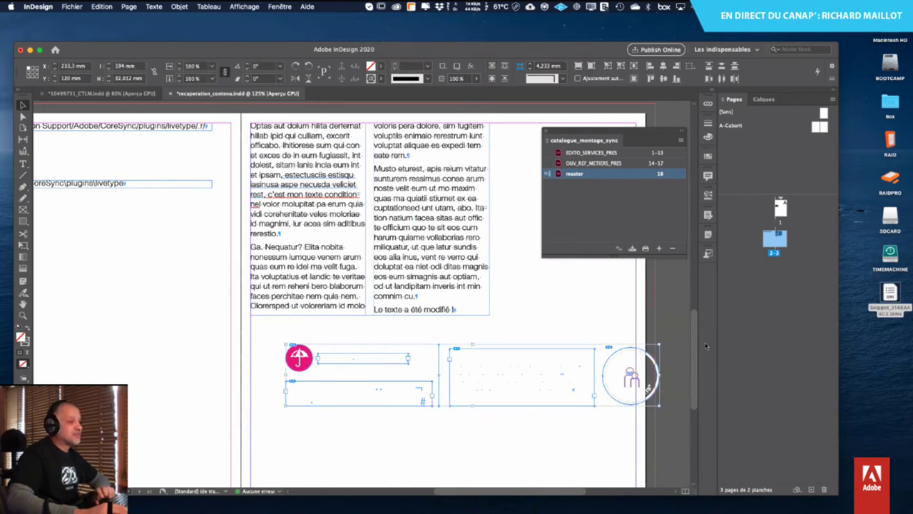
{"action": "key", "text": "Delete"}
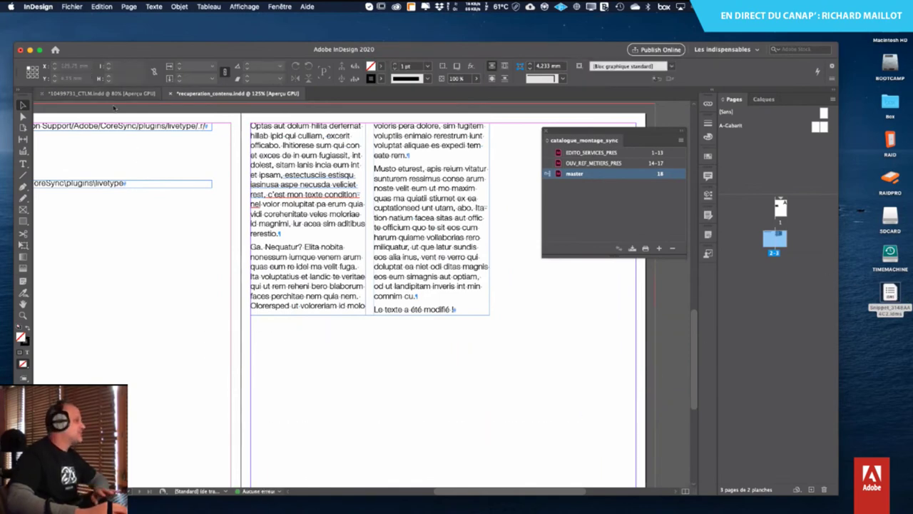
- Return to 10499731_CTLM.indd, deselect its objects, and close recuperation_contenu.indd without saving the changes
{"action": "left_click", "coordinate": [107, 93]}
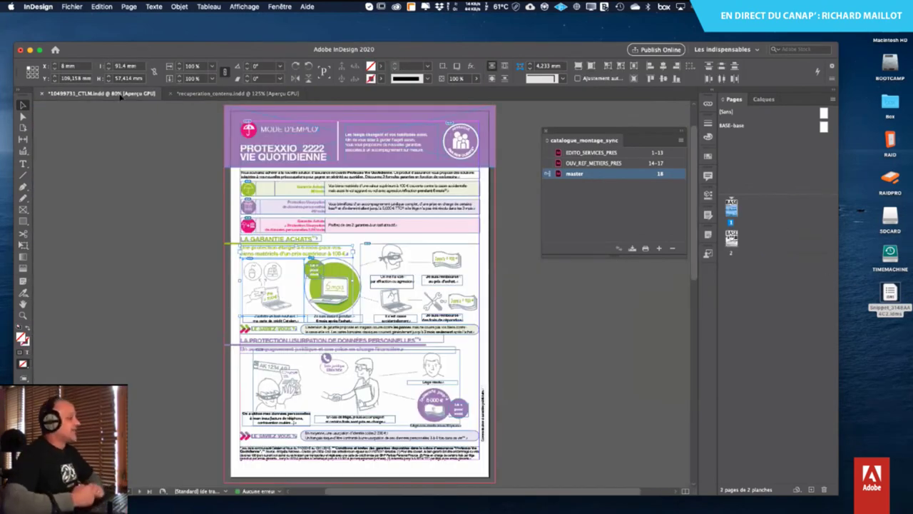
{"action": "left_click", "coordinate": [102, 164]}
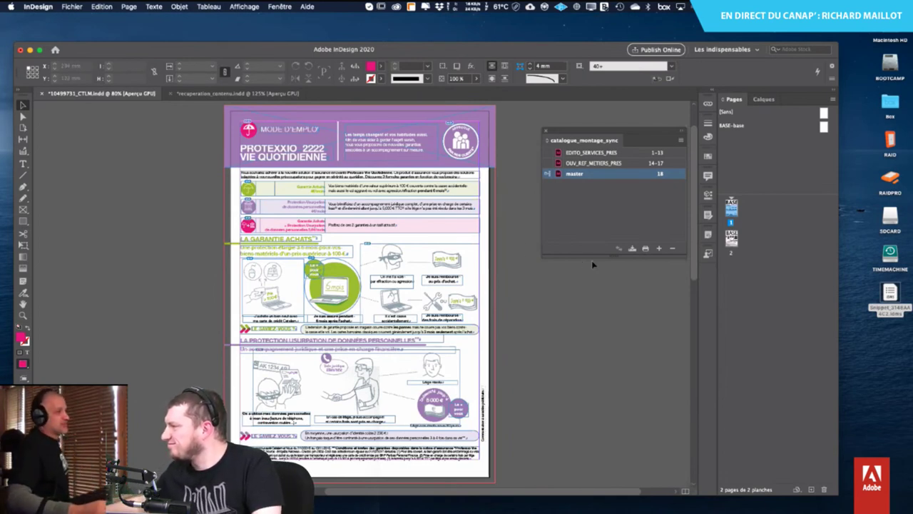
{"action": "left_click", "coordinate": [170, 97]}
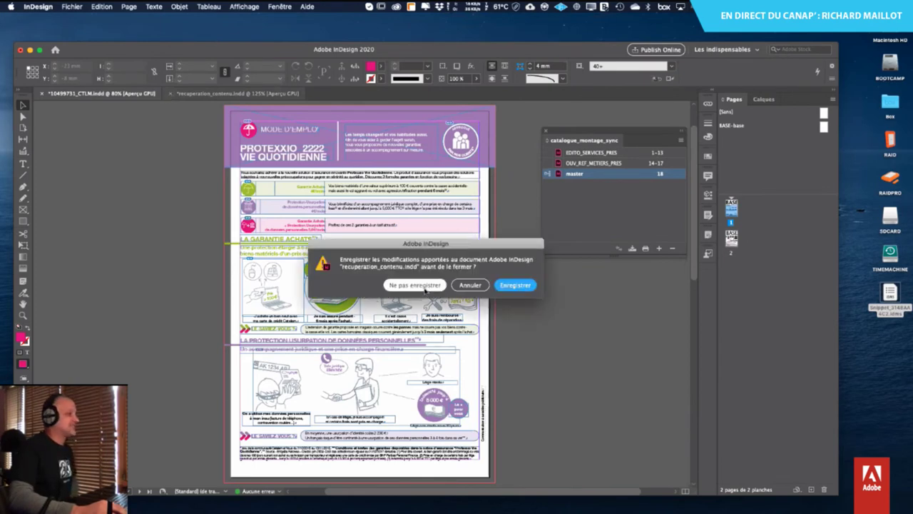
{"action": "left_click", "coordinate": [421, 287]}
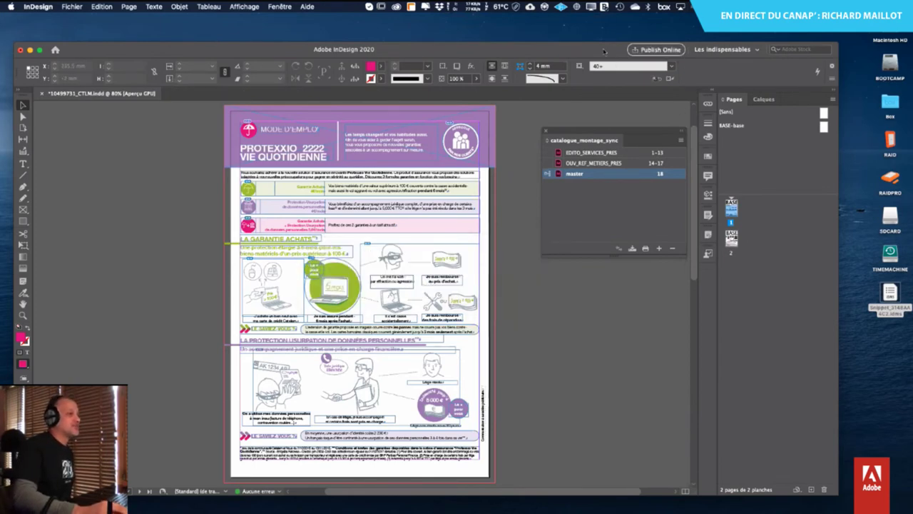
- Publish all pages of 10499731_CTLM online as a new document with PDF download allowed, after reviewing the advanced image and PDF settings
{"action": "mouse_move", "coordinate": [604, 51]}
{"action": "left_mouse_down"}
{"action": "mouse_move", "coordinate": [599, 34]}
{"action": "mouse_move", "coordinate": [590, 45]}
{"action": "mouse_move", "coordinate": [618, 47]}
{"action": "left_mouse_up"}
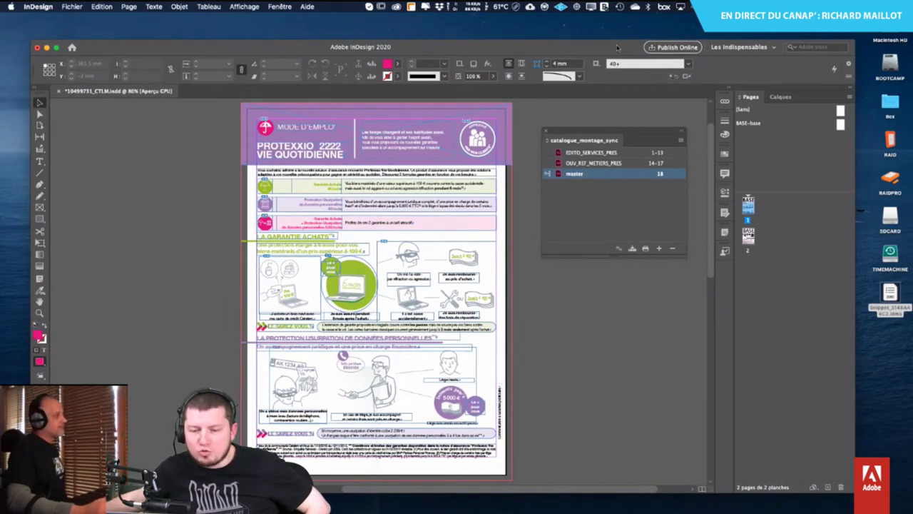
{"action": "mouse_move", "coordinate": [617, 48]}
{"action": "left_mouse_down"}
{"action": "mouse_move", "coordinate": [622, 37]}
{"action": "mouse_move", "coordinate": [617, 44]}
{"action": "left_mouse_up"}
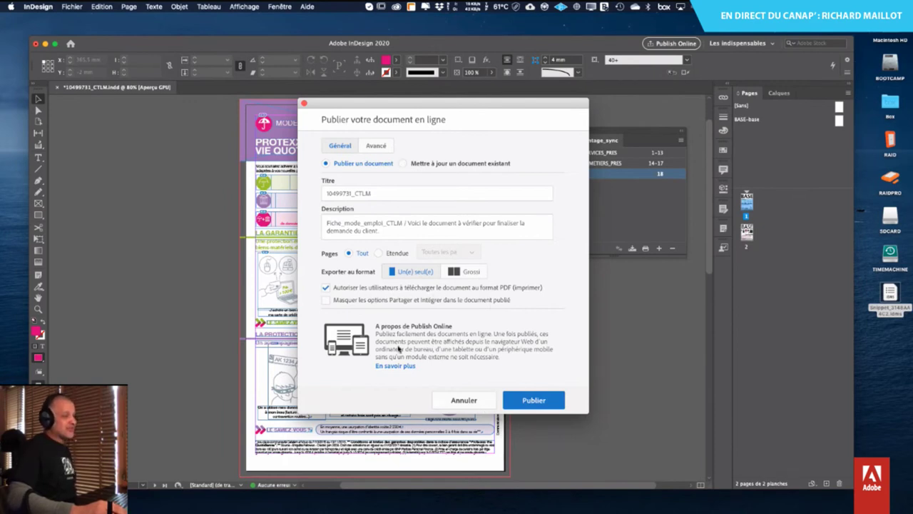
{"action": "left_click", "coordinate": [376, 146]}
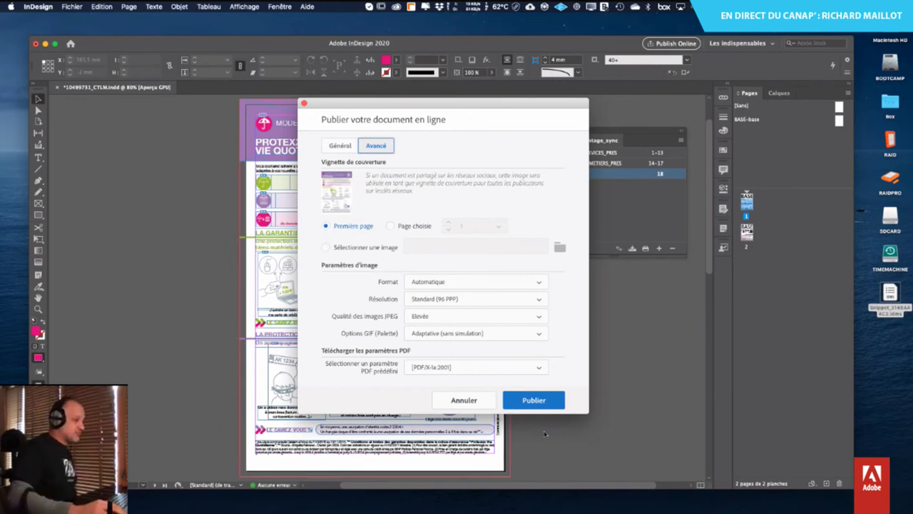
{"action": "left_click", "coordinate": [348, 144]}
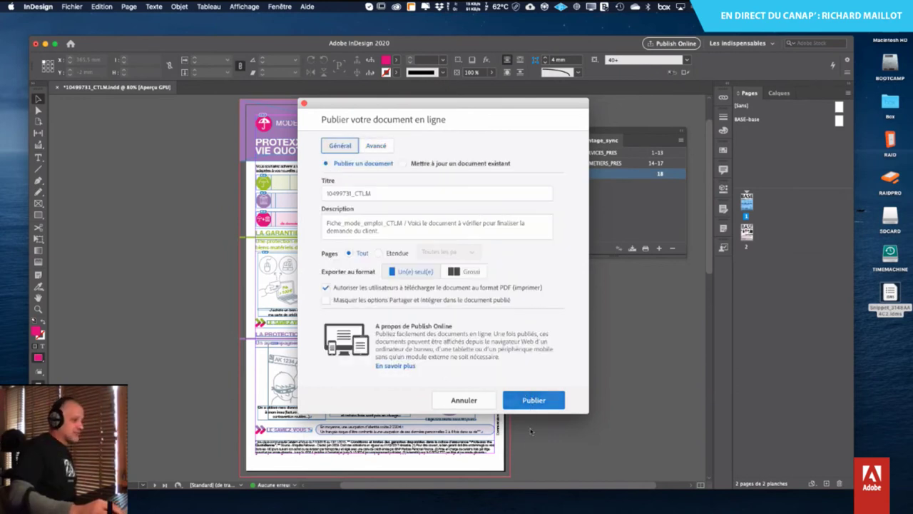
{"action": "left_click", "coordinate": [533, 400]}
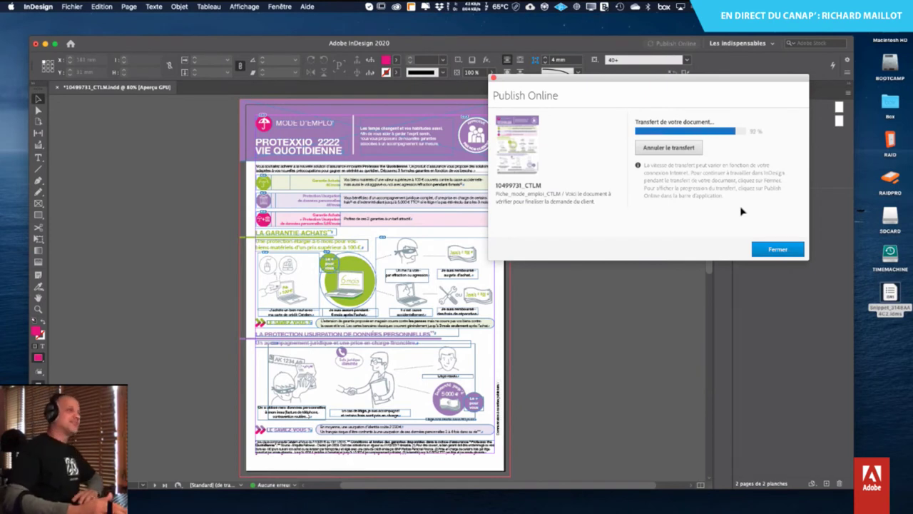
- View the published document in Firefox, open its downloadable PDF version, and return to InDesign, closing the publishing window
{"action": "left_click", "coordinate": [677, 140]}
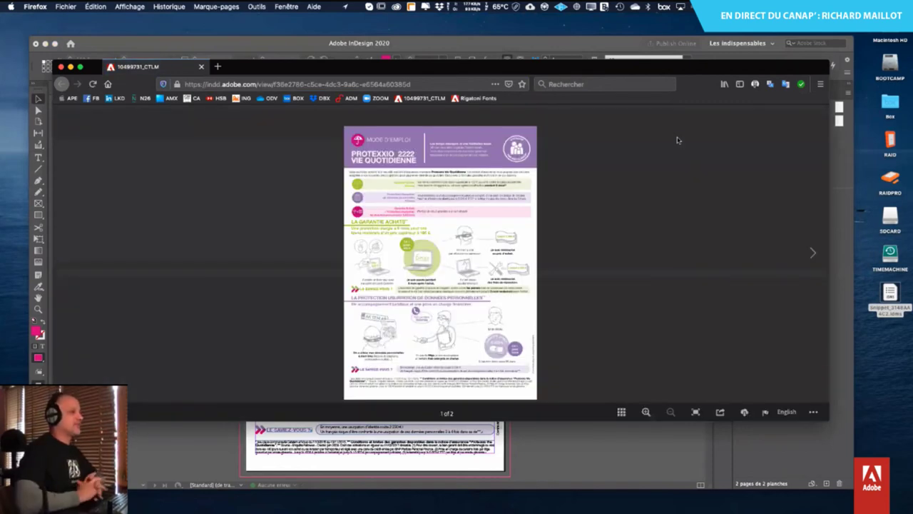
{"action": "left_click", "coordinate": [743, 413]}
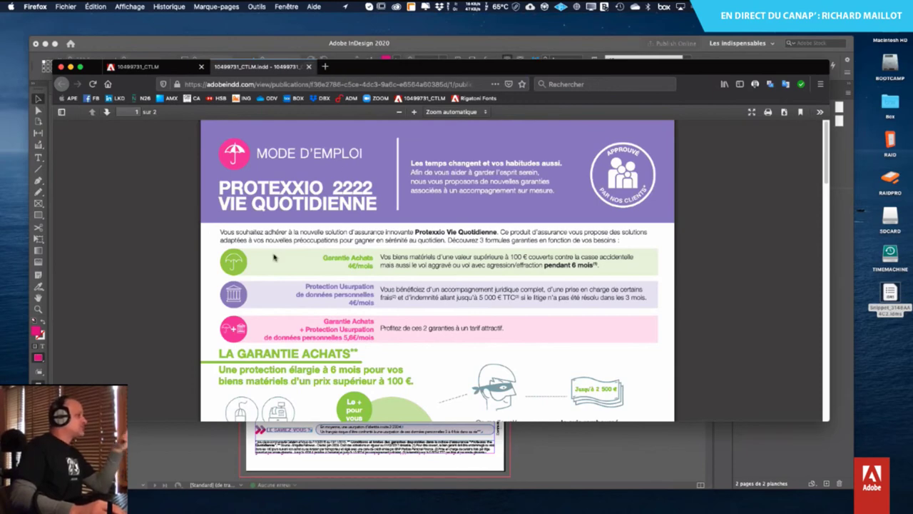
{"action": "left_click", "coordinate": [126, 49]}
{"action": "left_click", "coordinate": [778, 249]}
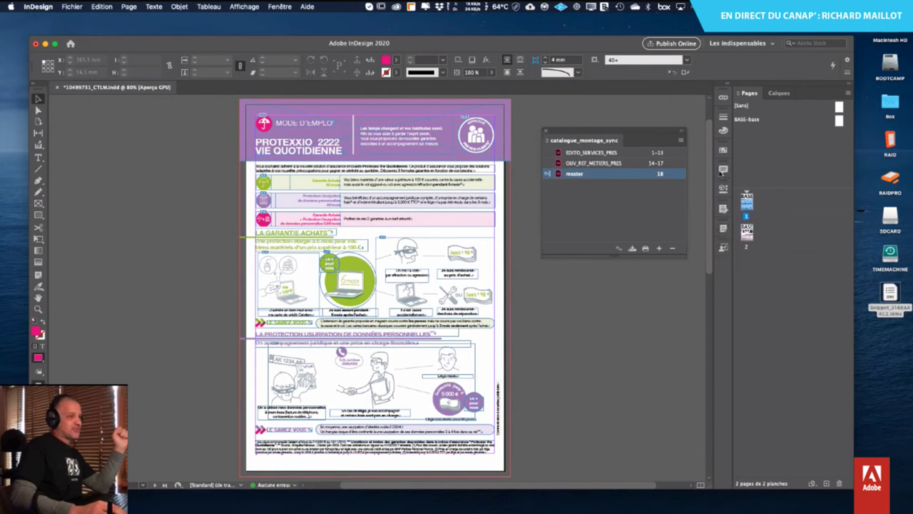
- Show the PDF comments, mark the comment on page 1 as resolved, and enlarge the comments display
{"action": "left_click", "coordinate": [722, 171]}
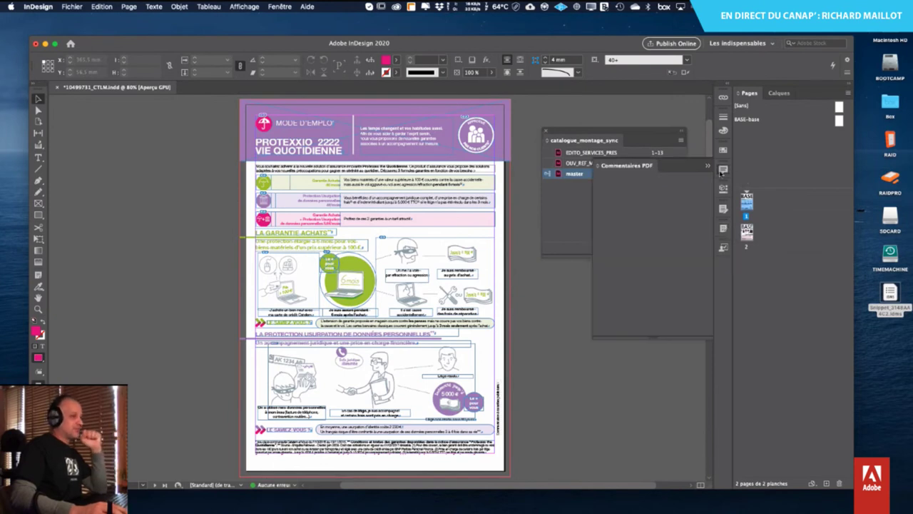
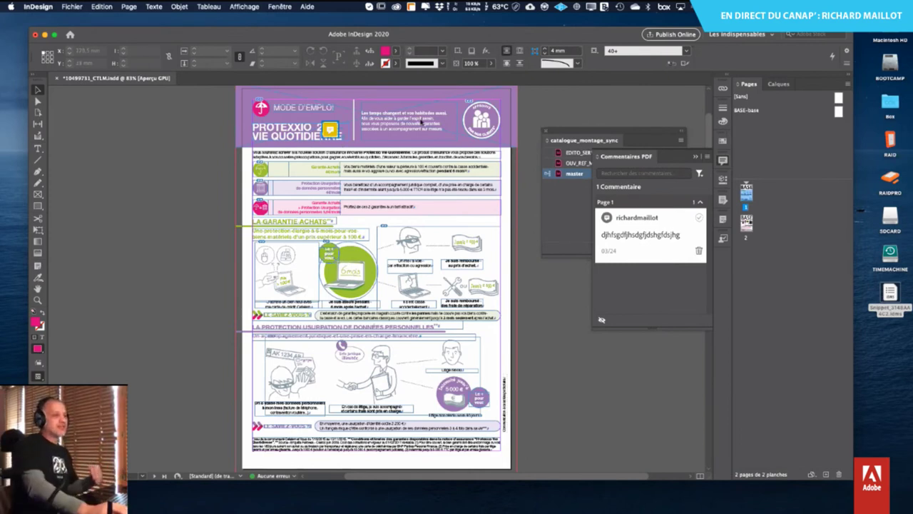
{"action": "left_click", "coordinate": [699, 218]}
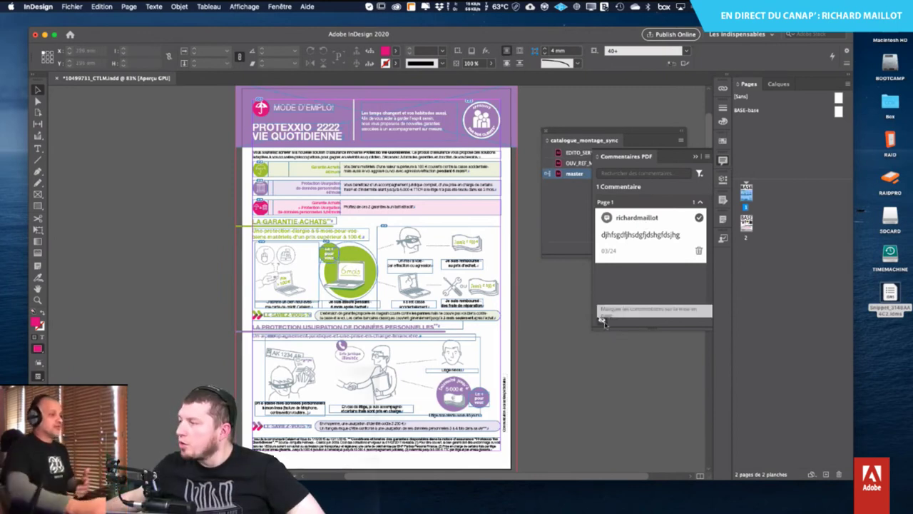
{"action": "left_click_drag", "start_coordinate": [602, 325], "coordinate": [655, 399]}
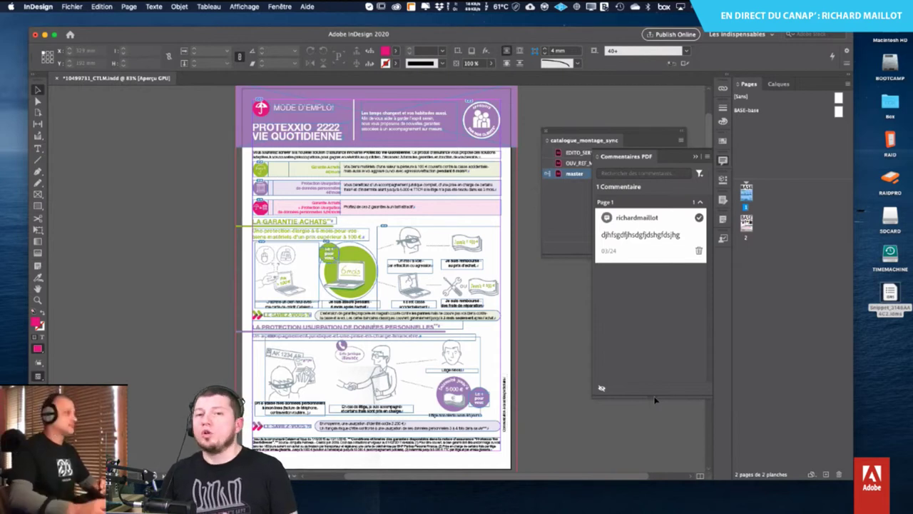
- Browse the files to open from Creative Cloud Files through BNPP_ENC, V1702 and EXEMPLE_CONTRAT_MEP to the LIASSE_FORMAT_A4 folder
{"action": "left_click", "coordinate": [70, 7]}
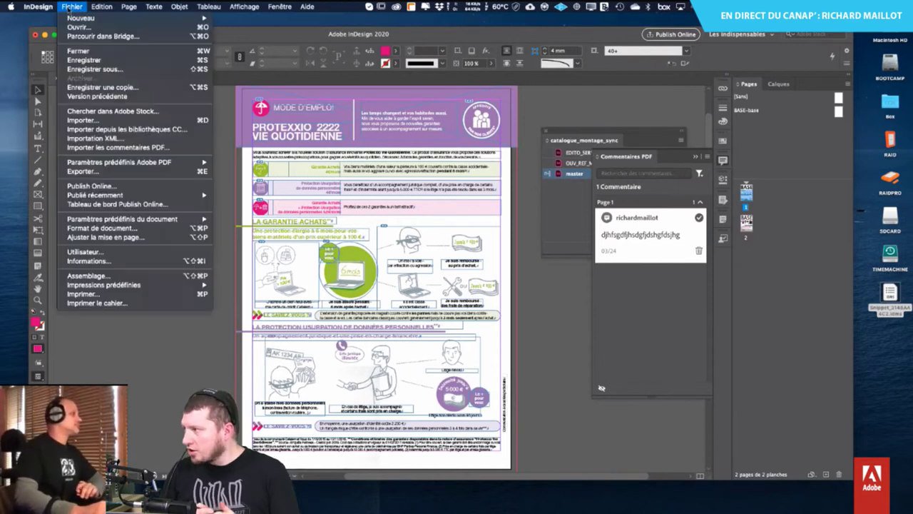
{"action": "left_click", "coordinate": [70, 8]}
{"action": "key", "text": "super+o"}
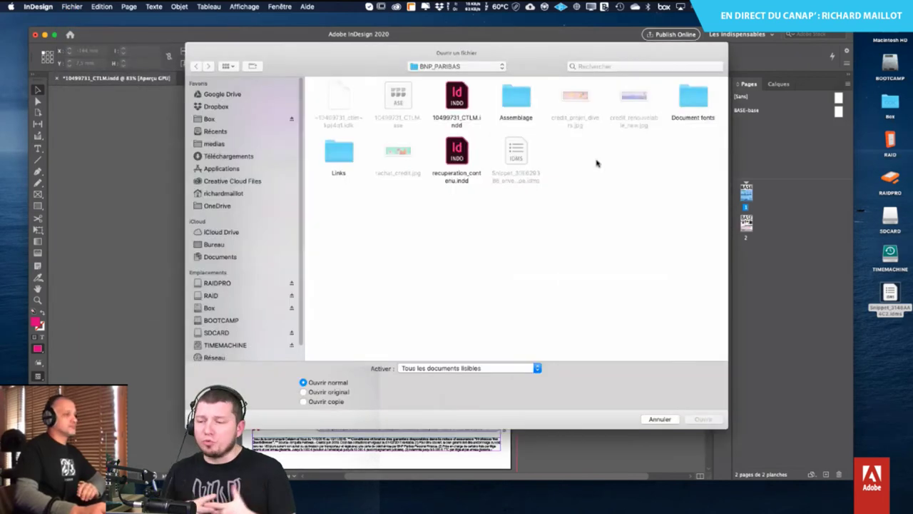
{"action": "left_click", "coordinate": [464, 67]}
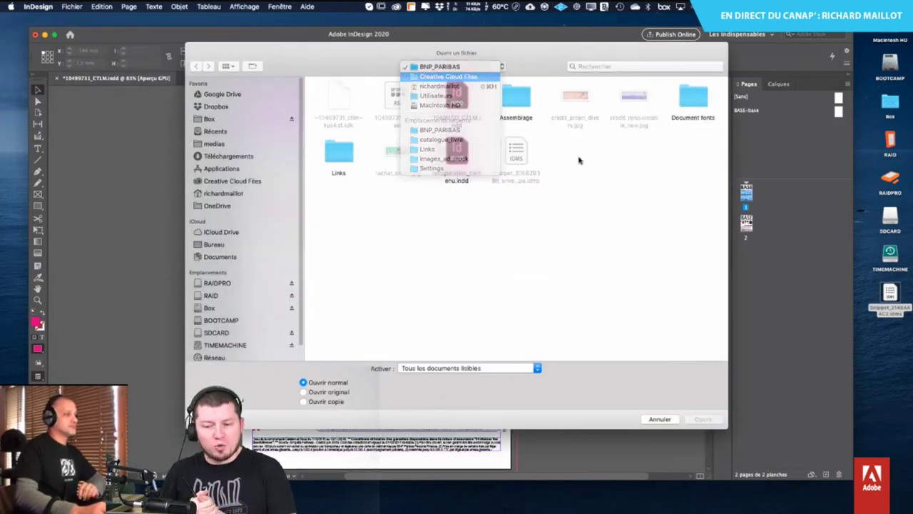
{"action": "left_click", "coordinate": [448, 77]}
{"action": "double_click", "coordinate": [339, 152]}
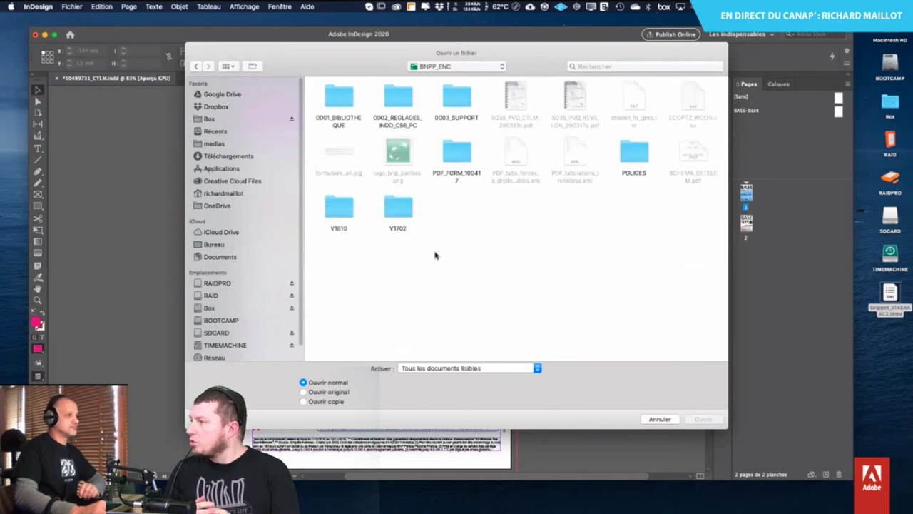
{"action": "double_click", "coordinate": [397, 208]}
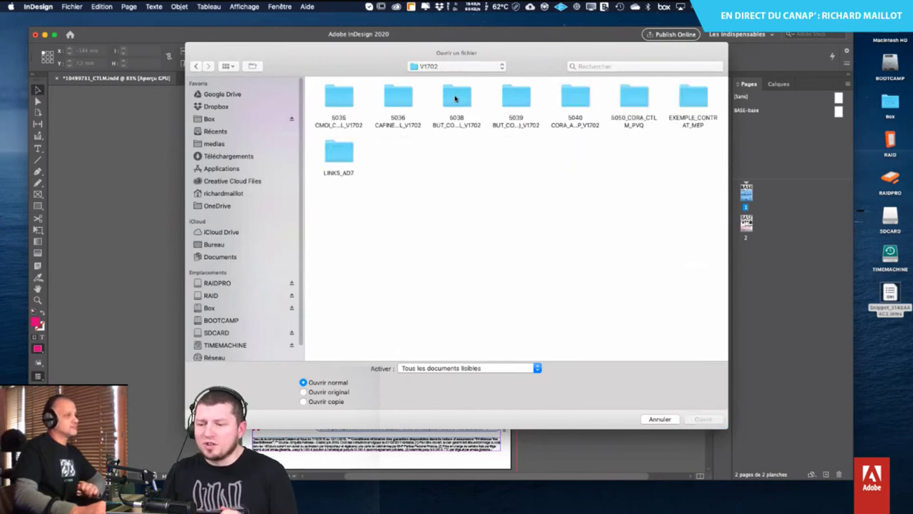
{"action": "double_click", "coordinate": [455, 99]}
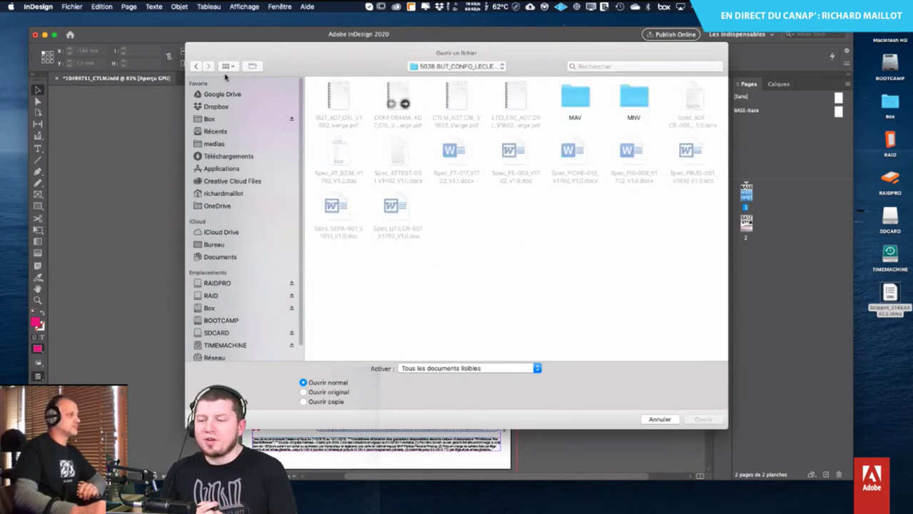
{"action": "left_click", "coordinate": [197, 66]}
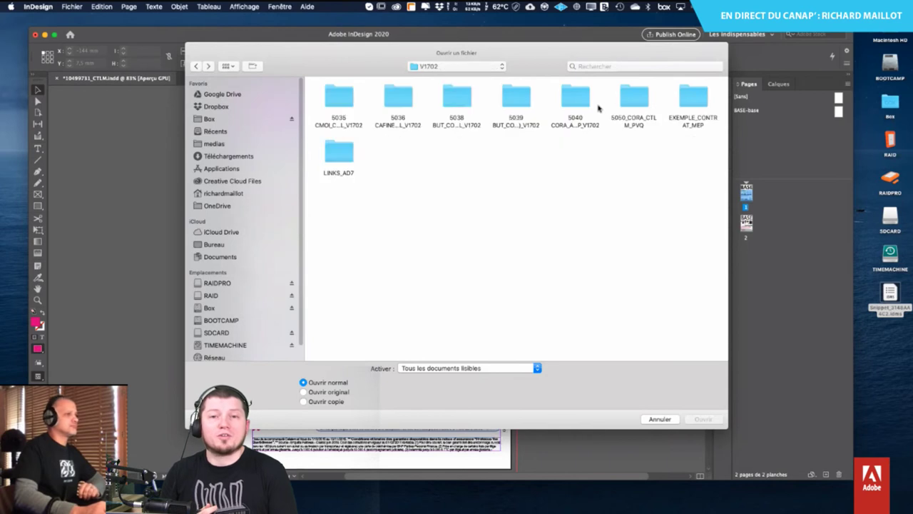
{"action": "double_click", "coordinate": [696, 95]}
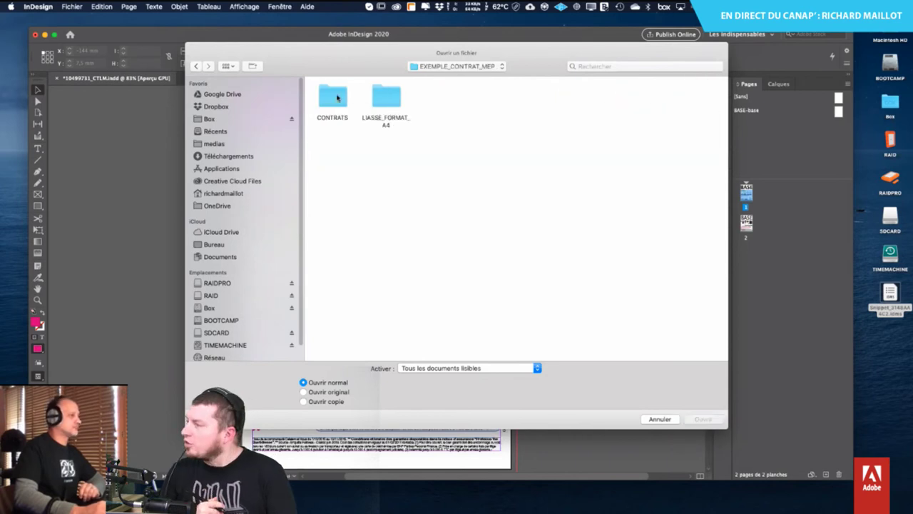
{"action": "double_click", "coordinate": [395, 98]}
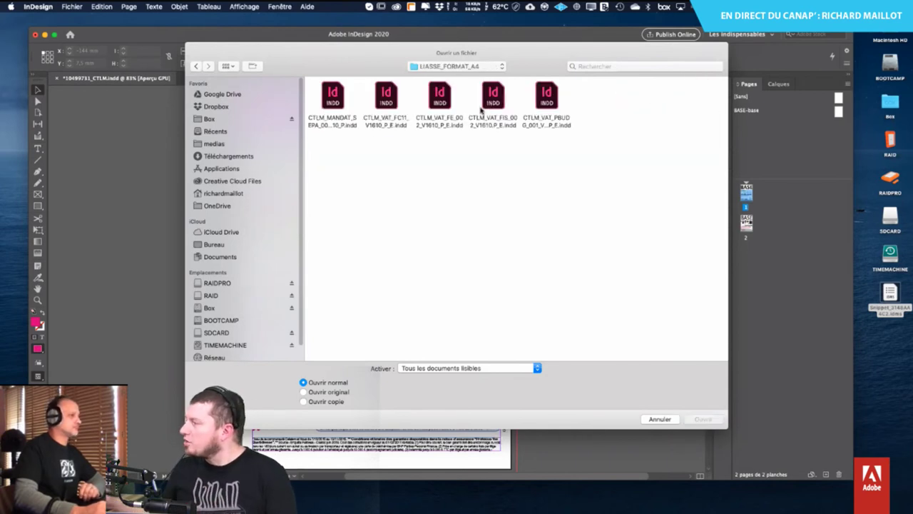
- Open CTLM_VAT_FE_002_V1610_P_E.indd with its colour settings left unmodified, and activate Adobe Fonts for its missing fonts
{"action": "double_click", "coordinate": [440, 101]}
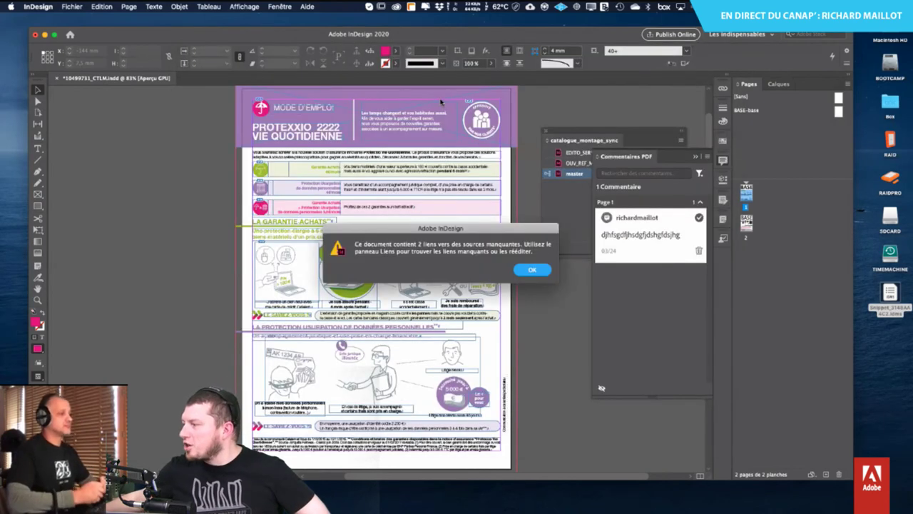
{"action": "key", "text": "Return"}
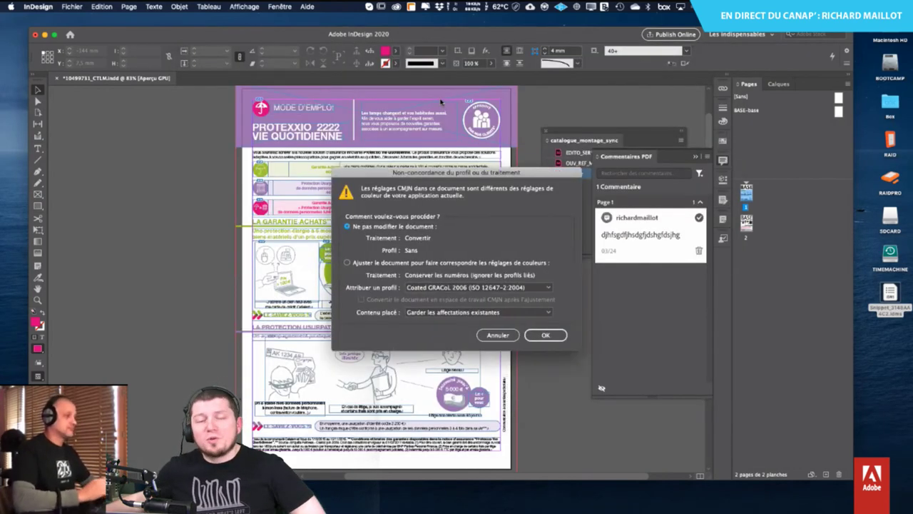
{"action": "key", "text": "Return"}
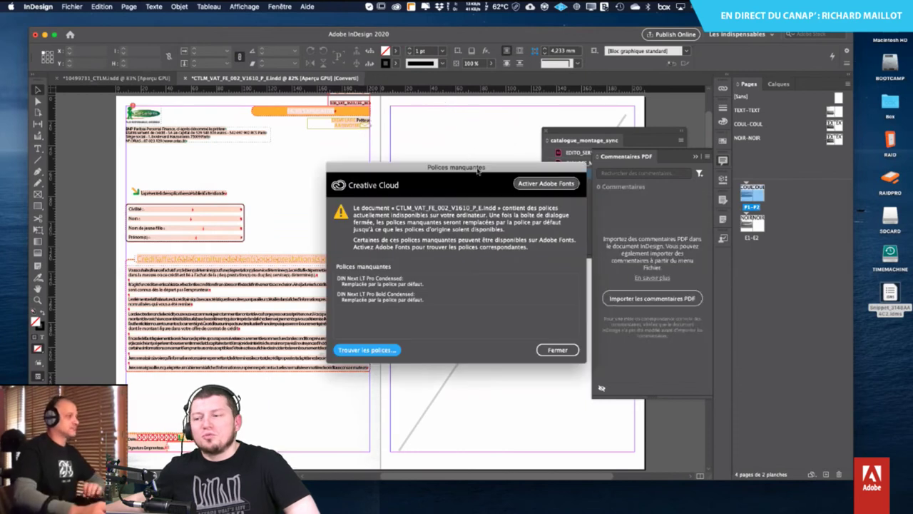
{"action": "left_click", "coordinate": [545, 183]}
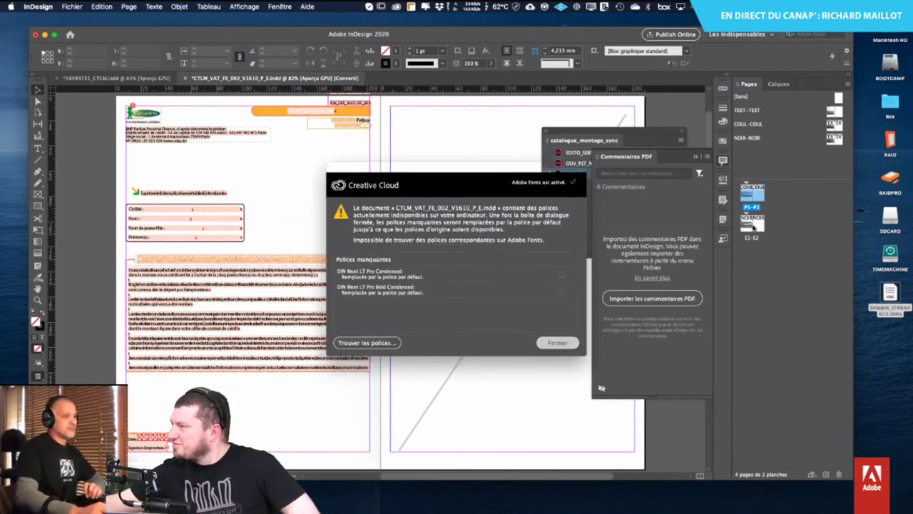
{"action": "key", "text": "Return"}
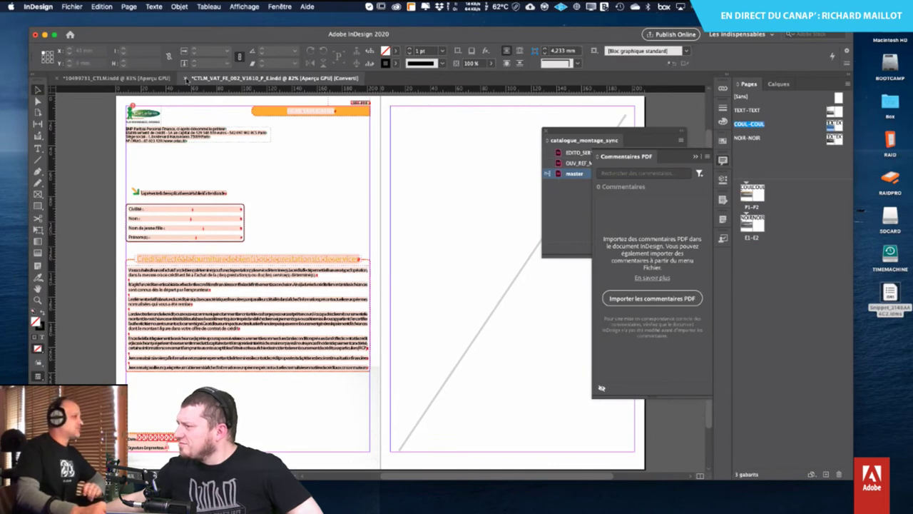
- Close CTLM_VAT_FE_002_V1610_P_E.indd and 10499731_CTLM.indd without saving their changes
{"action": "left_click", "coordinate": [187, 79]}
{"action": "left_click", "coordinate": [430, 271]}
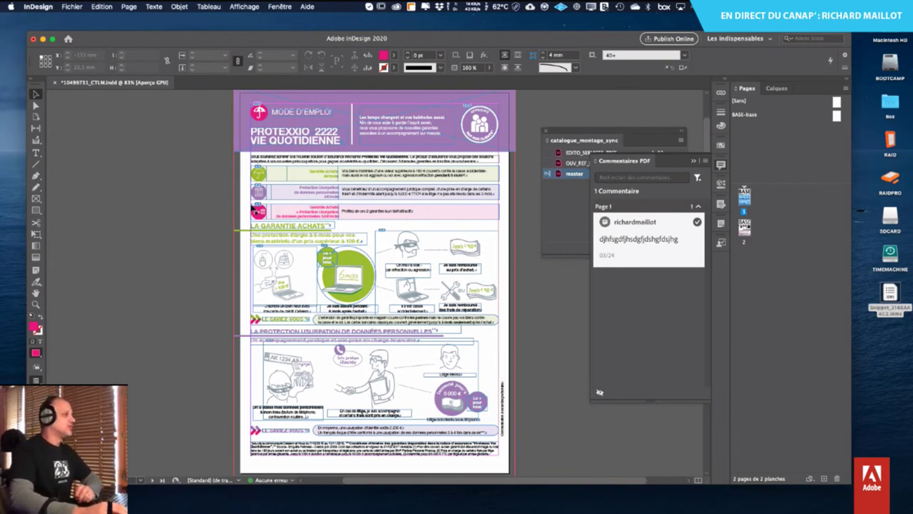
{"action": "left_click_drag", "start_coordinate": [264, 44], "coordinate": [239, 38]}
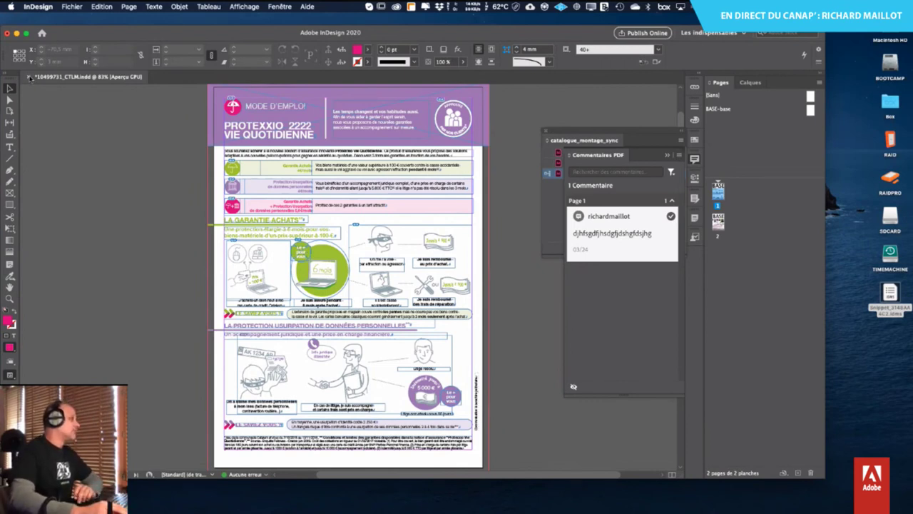
{"action": "left_click", "coordinate": [30, 76]}
{"action": "left_click", "coordinate": [410, 267]}
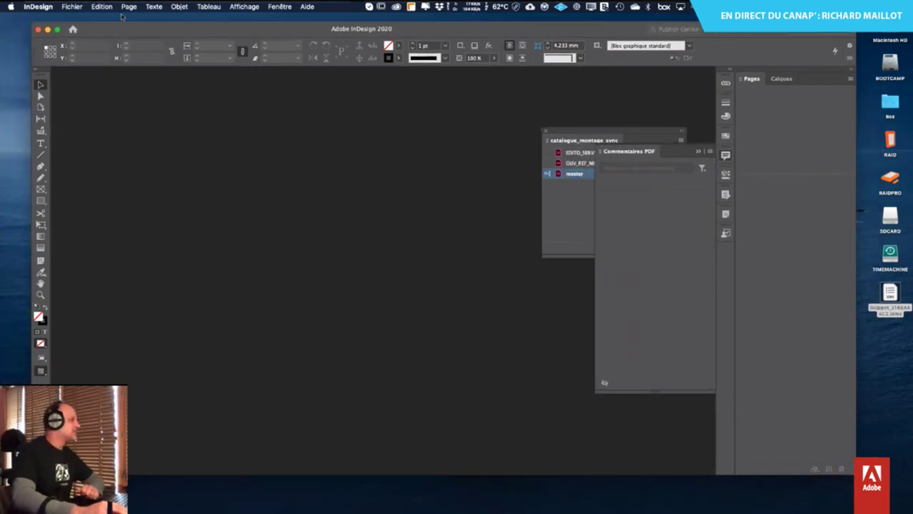
- Look through the catalogue_livre, CATA_2020 and dossier_edito_services_pres folders in Creative Cloud Files for a document to open
{"action": "left_click", "coordinate": [73, 7]}
{"action": "left_click", "coordinate": [82, 29]}
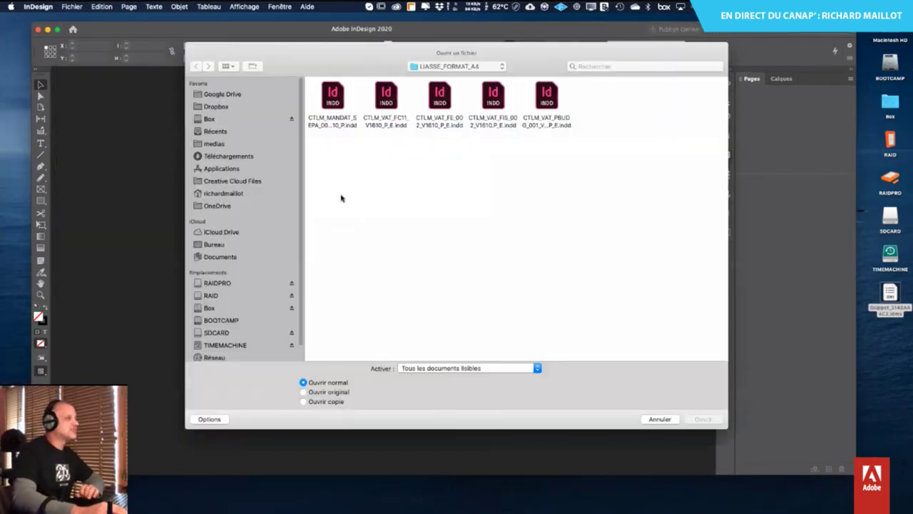
{"action": "left_click", "coordinate": [226, 168]}
{"action": "left_click", "coordinate": [230, 181]}
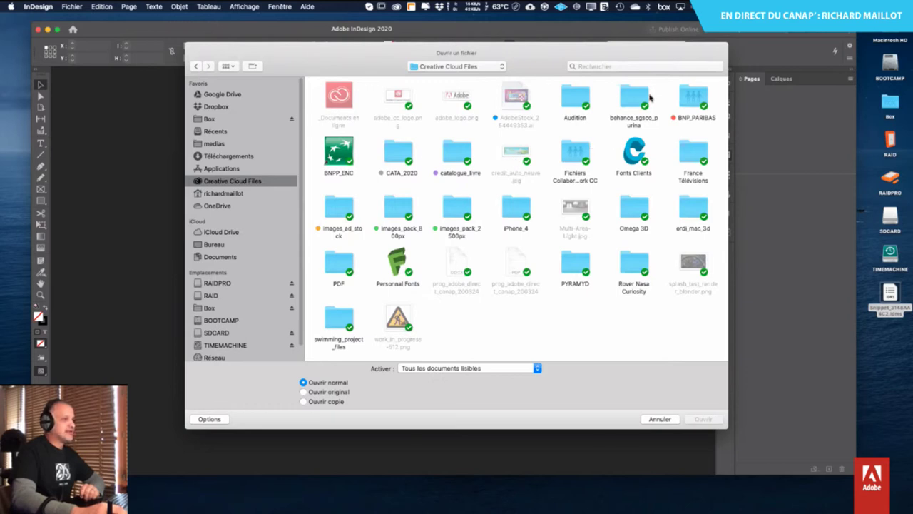
{"action": "left_click", "coordinate": [459, 153]}
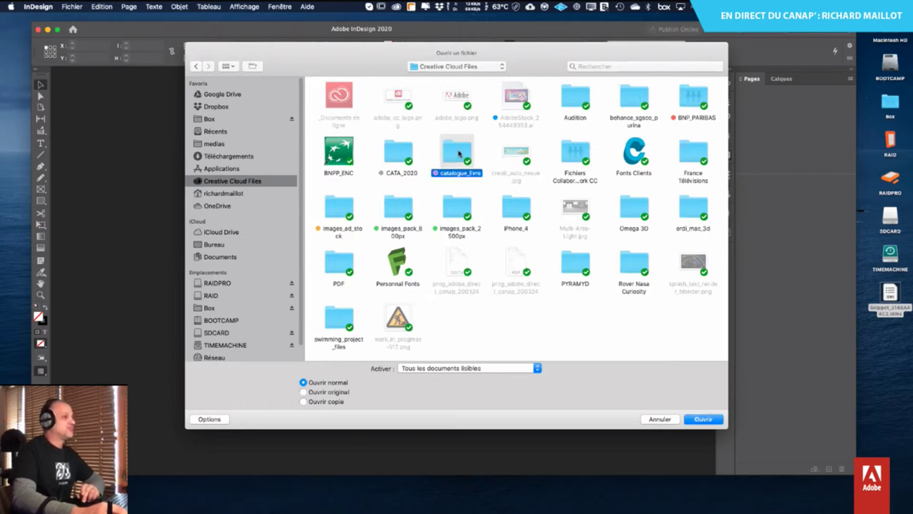
{"action": "double_click", "coordinate": [459, 152]}
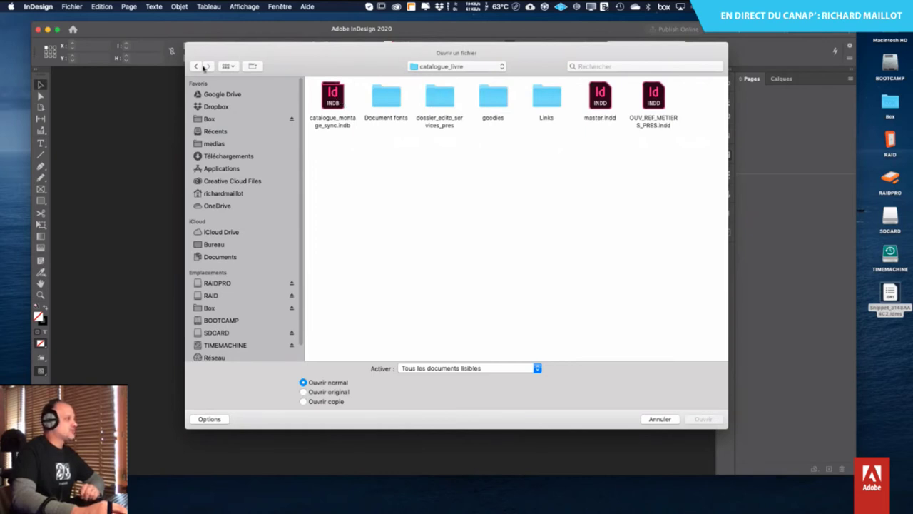
{"action": "left_click", "coordinate": [196, 66]}
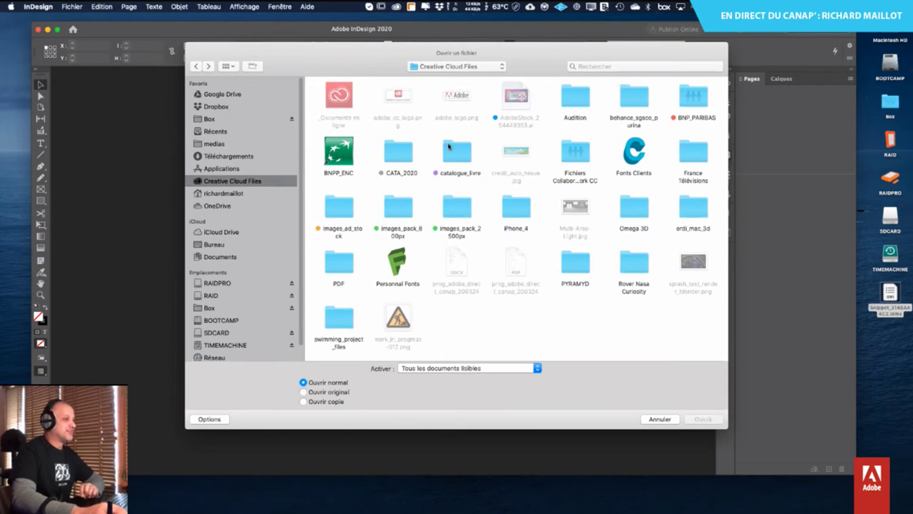
{"action": "double_click", "coordinate": [406, 156]}
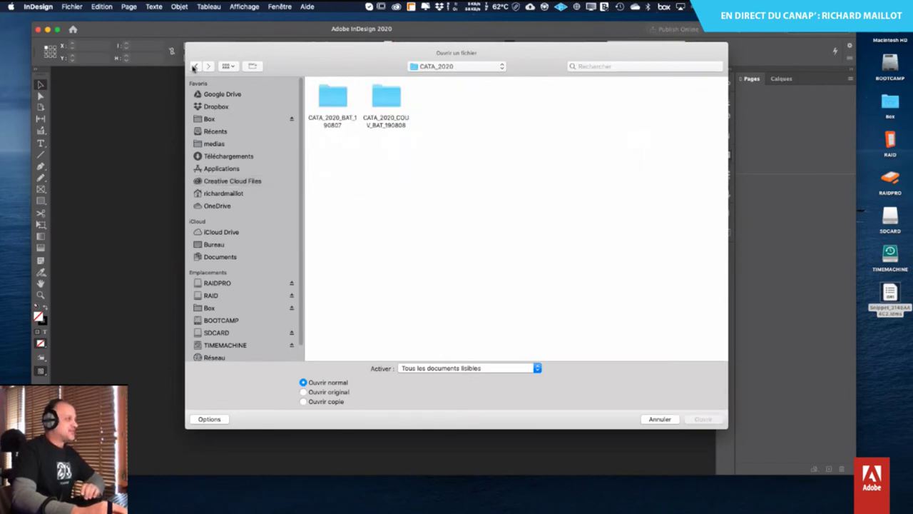
{"action": "key", "text": "super+Up"}
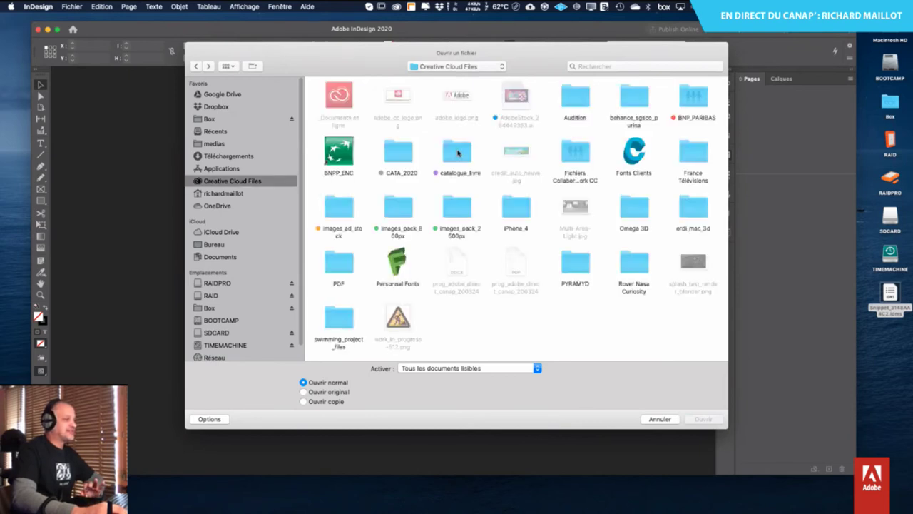
{"action": "double_click", "coordinate": [458, 153]}
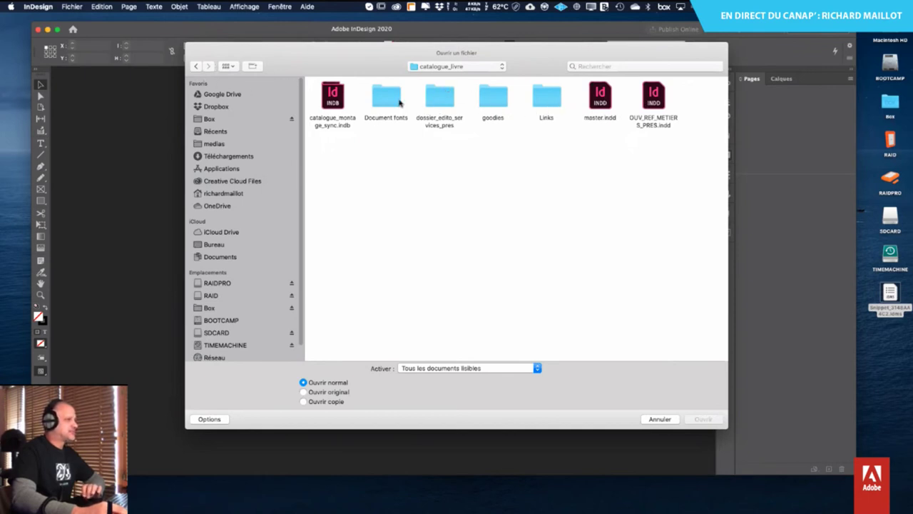
{"action": "double_click", "coordinate": [440, 99]}
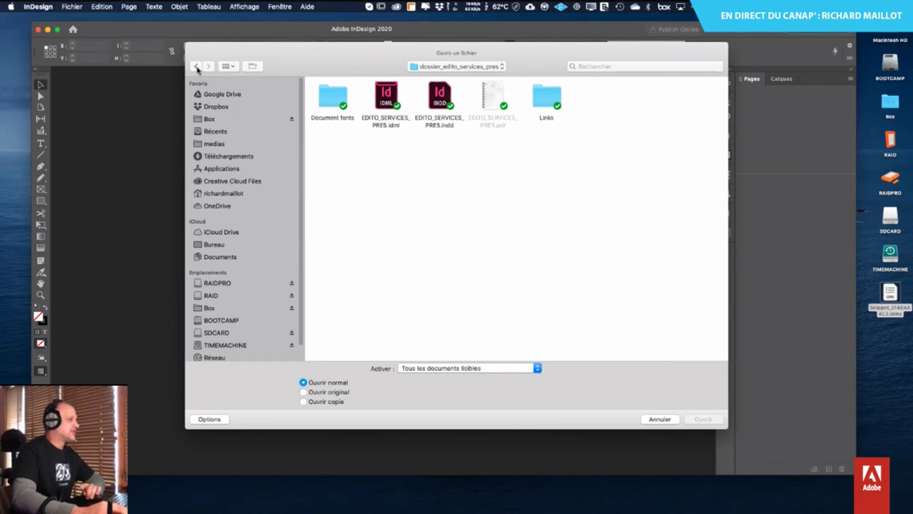
{"action": "left_click", "coordinate": [197, 66]}
{"action": "left_click", "coordinate": [198, 66]}
- Open recuperation_contenu.indd from the BNP_PARIBAS folder, updating its modified links and leaving its colour settings unmodified
{"action": "double_click", "coordinate": [692, 99]}
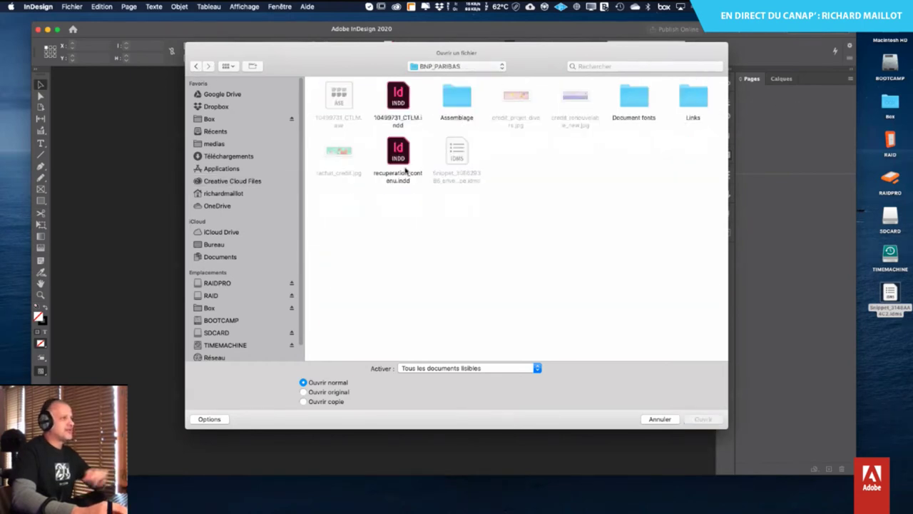
{"action": "left_click", "coordinate": [404, 169]}
{"action": "left_click", "coordinate": [703, 420]}
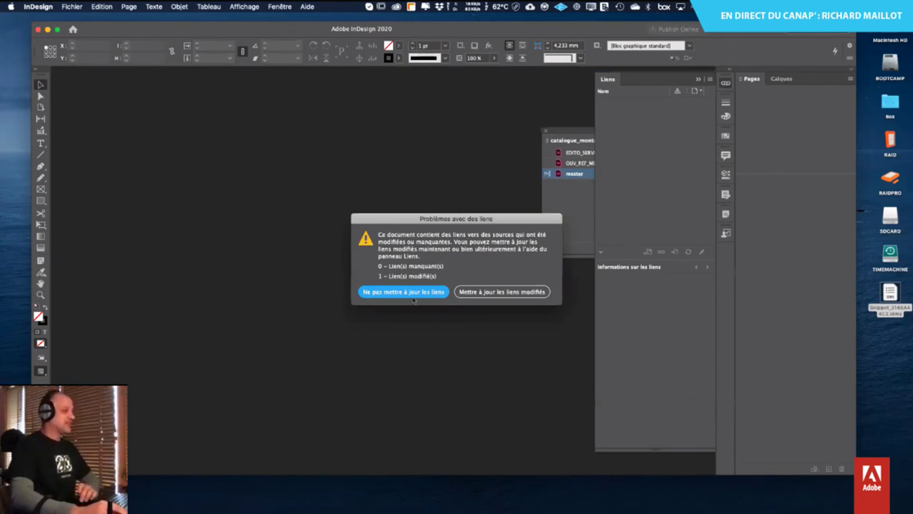
{"action": "left_click", "coordinate": [485, 292]}
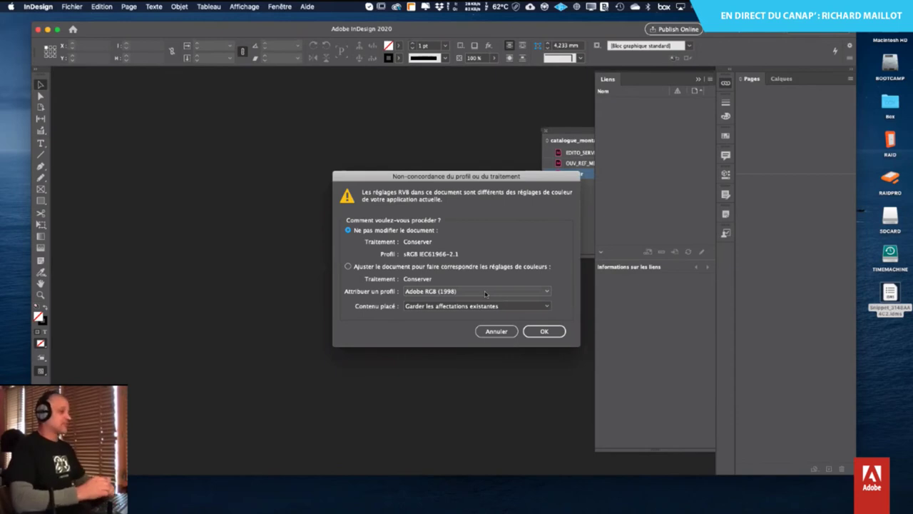
{"action": "key", "text": "Return"}
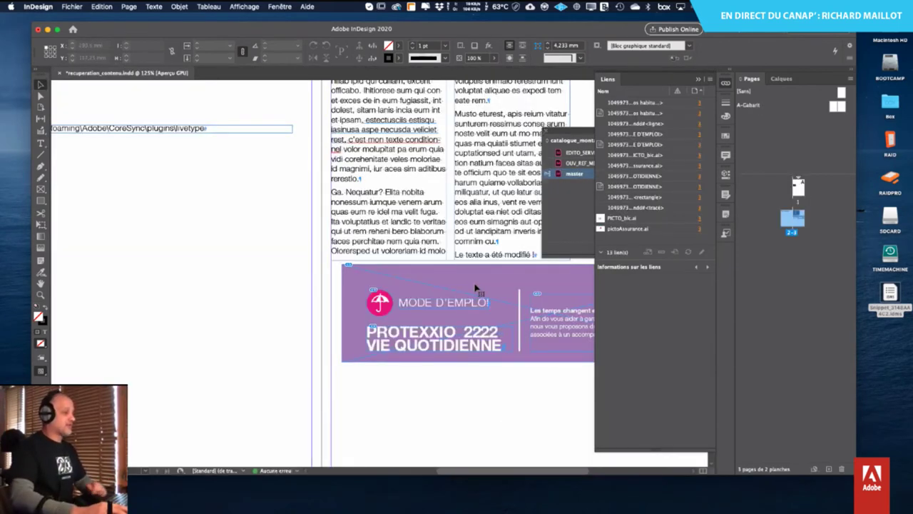
{"action": "left_click", "coordinate": [475, 287]}
{"action": "key", "text": "Delete"}
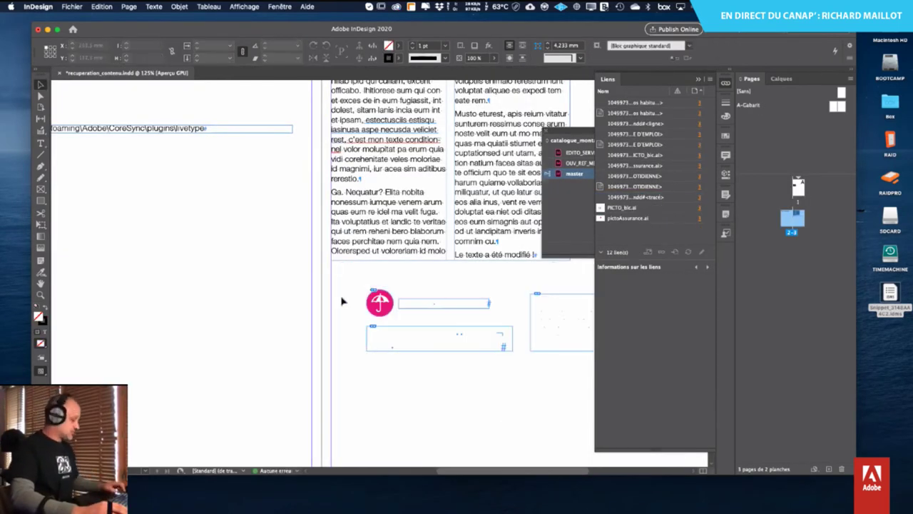
{"action": "key", "text": "super+z"}
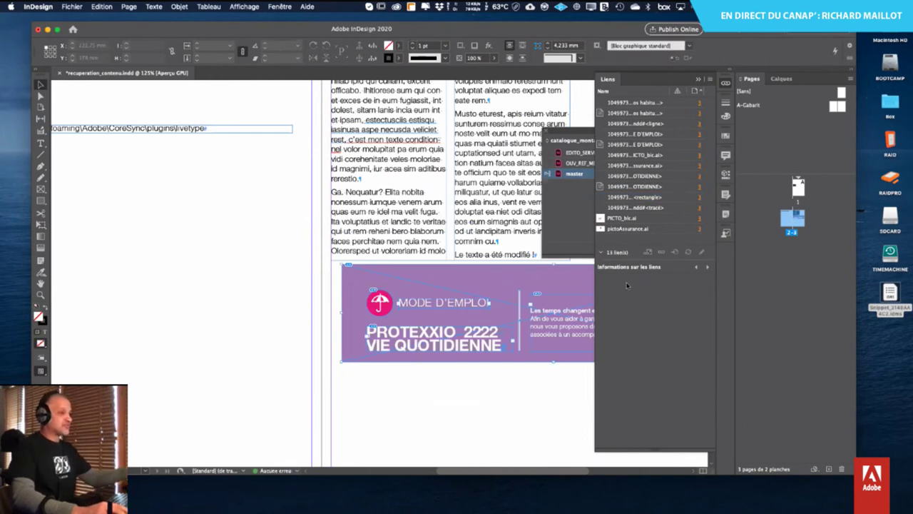
- Select all objects on the pages 2-3 spread and examine the file paths, text columns and linked banner
{"action": "key", "text": "super+a"}
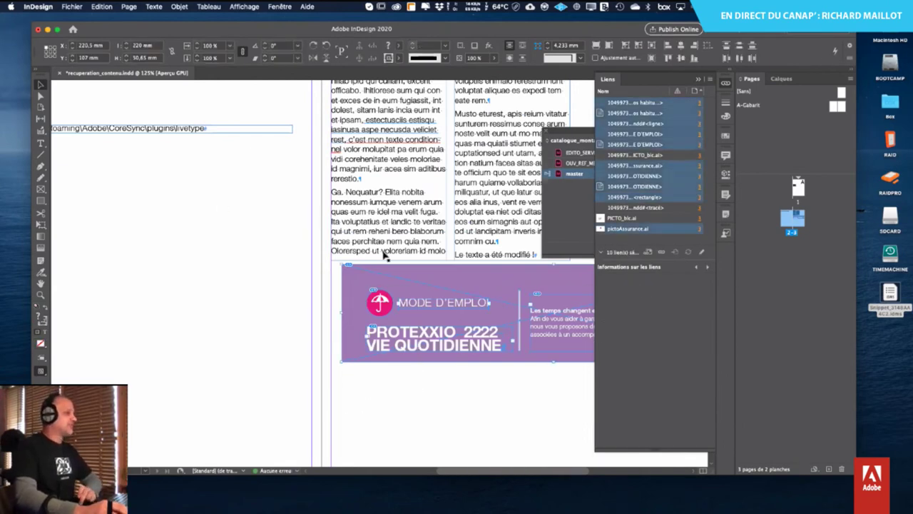
{"action": "scroll", "coordinate": [225, 218], "scroll_direction": "up", "scroll_amount": 5}
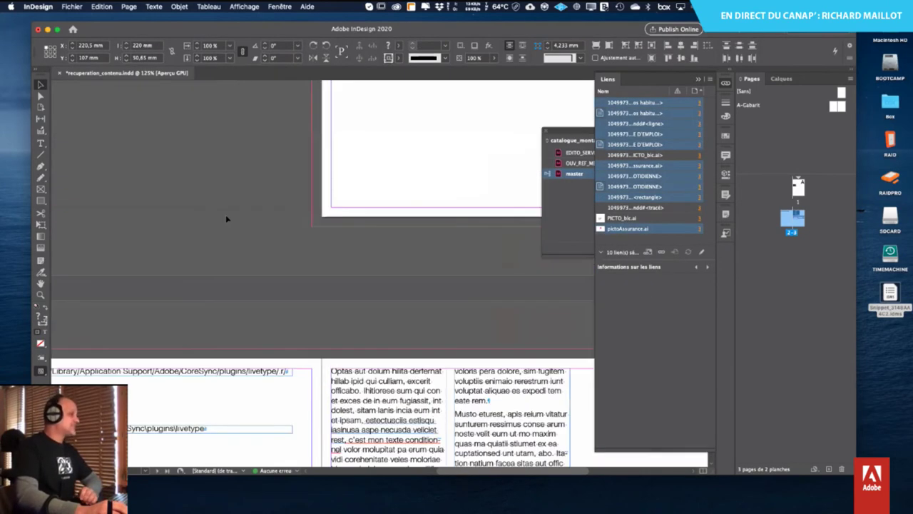
{"action": "scroll", "coordinate": [227, 218], "scroll_direction": "down", "scroll_amount": 5}
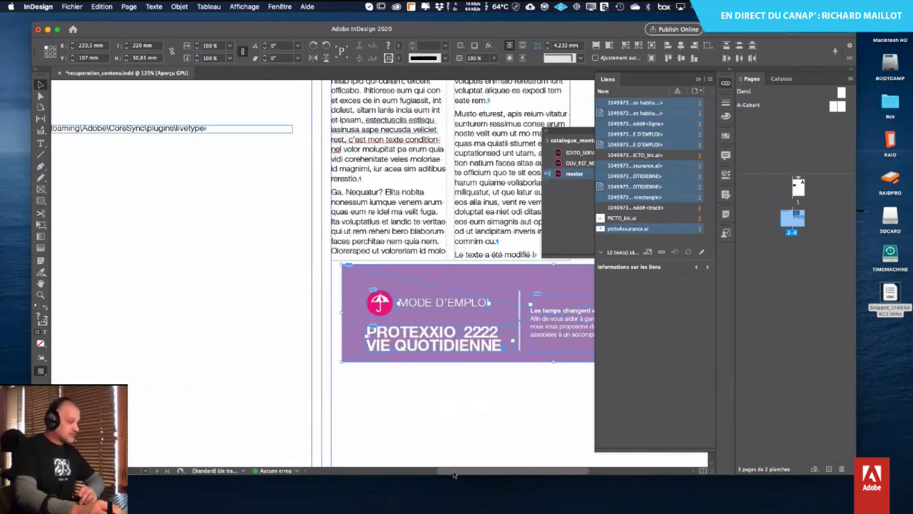
{"action": "scroll", "coordinate": [454, 474], "scroll_direction": "left", "scroll_amount": 5}
{"action": "scroll", "coordinate": [332, 249], "scroll_direction": "up", "scroll_amount": 3}
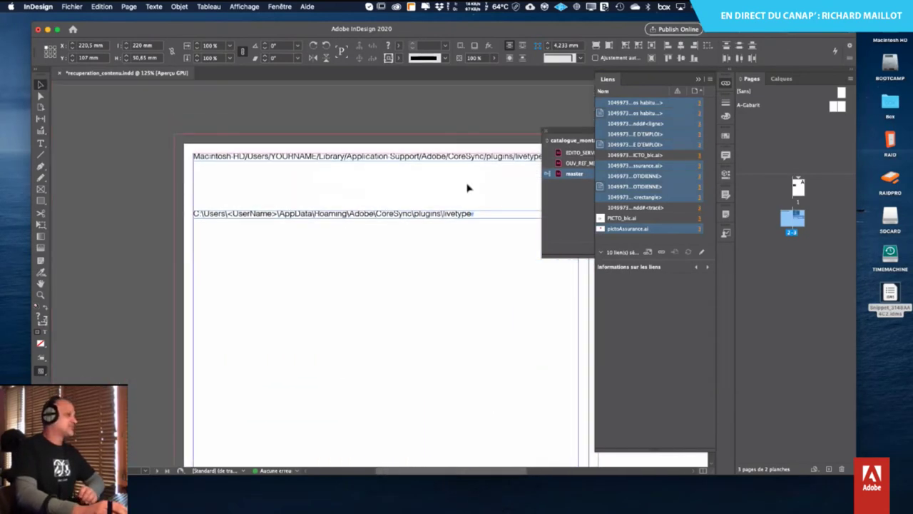
{"action": "scroll", "coordinate": [428, 475], "scroll_direction": "right", "scroll_amount": 3}
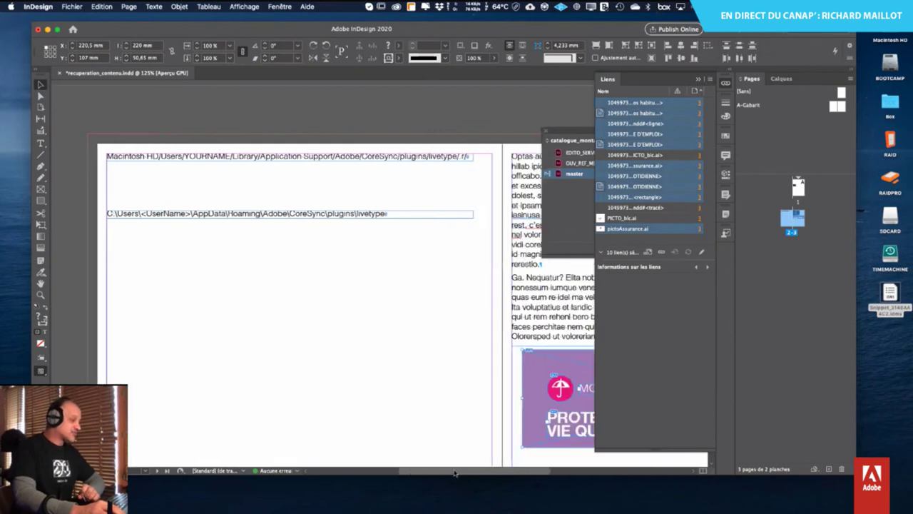
{"action": "scroll", "coordinate": [454, 473], "scroll_direction": "right", "scroll_amount": 1}
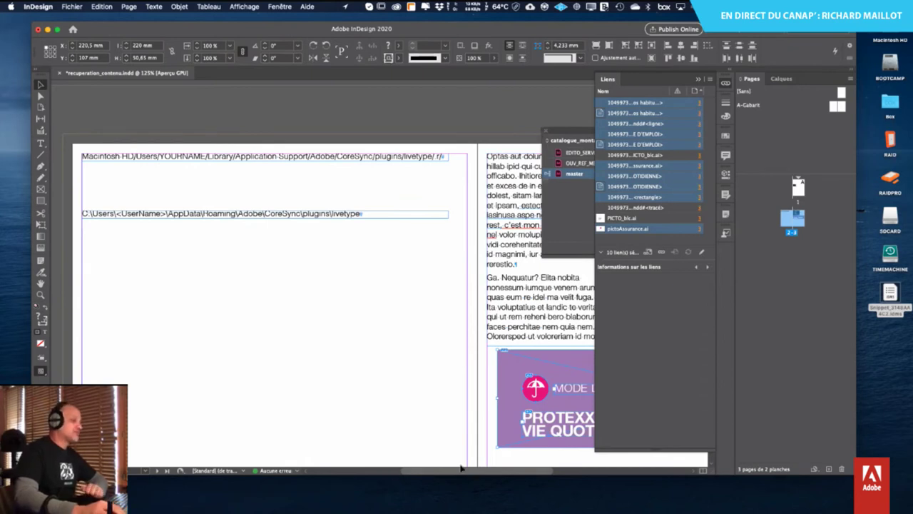
{"action": "scroll", "coordinate": [461, 468], "scroll_direction": "right", "scroll_amount": 3}
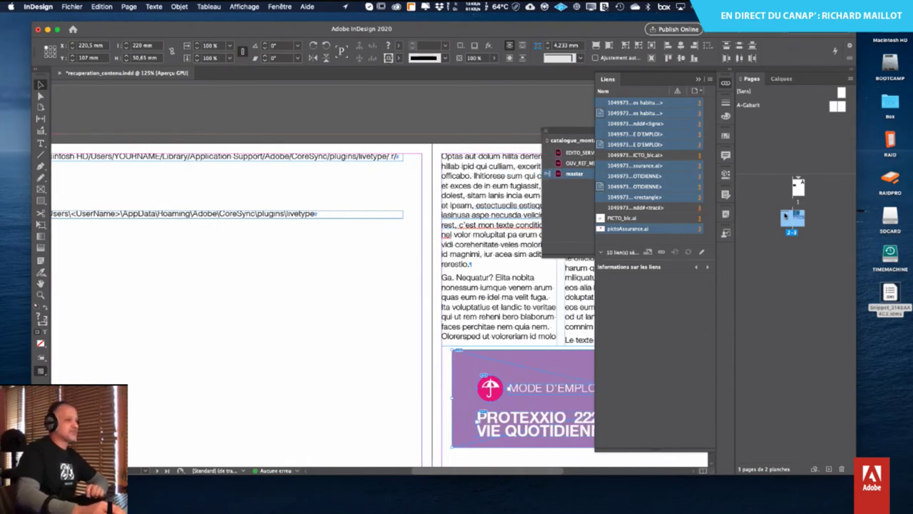
- Go to page 1 and select part of the two-line text in its text block
{"action": "double_click", "coordinate": [799, 189]}
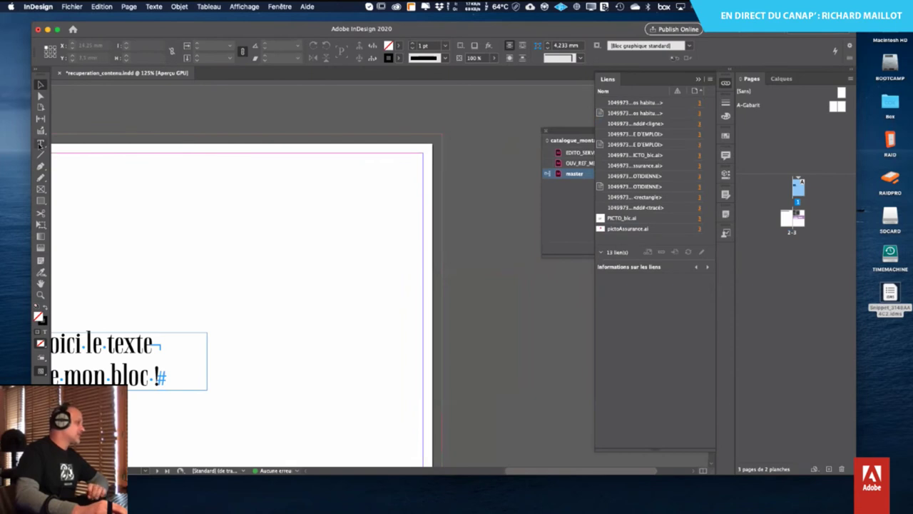
{"action": "key", "text": "t"}
{"action": "left_click_drag", "start_coordinate": [92, 345], "coordinate": [158, 378]}
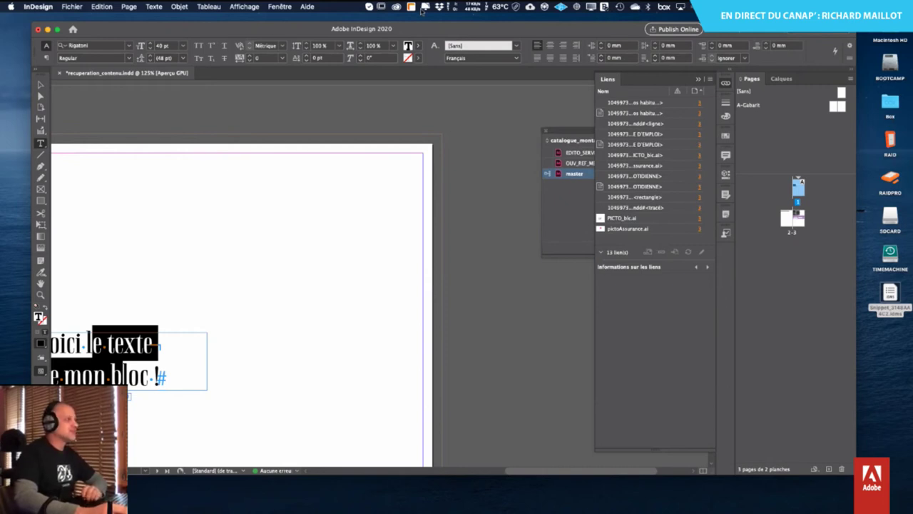
- Open Adobe Fonts from the Creative Cloud app, dismiss its welcome message, and close both the browser and Creative Cloud windows
{"action": "left_click", "coordinate": [396, 7]}
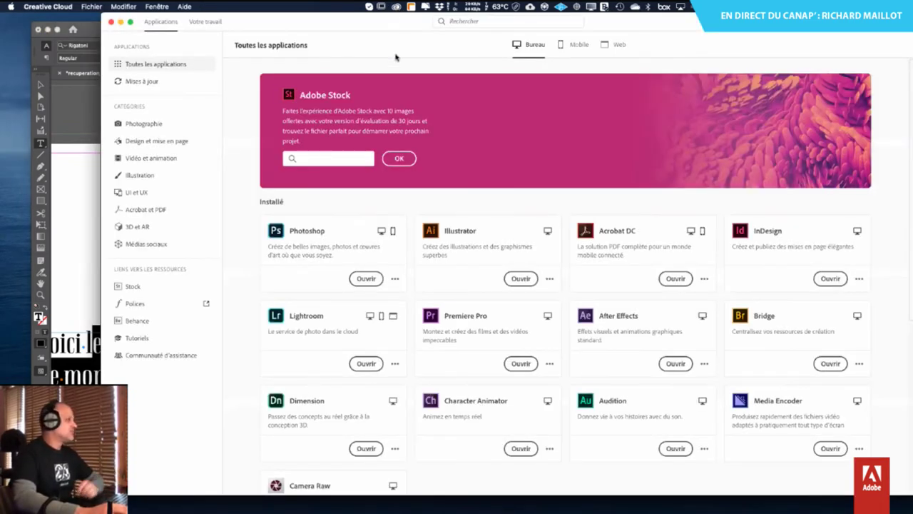
{"action": "left_click", "coordinate": [135, 305]}
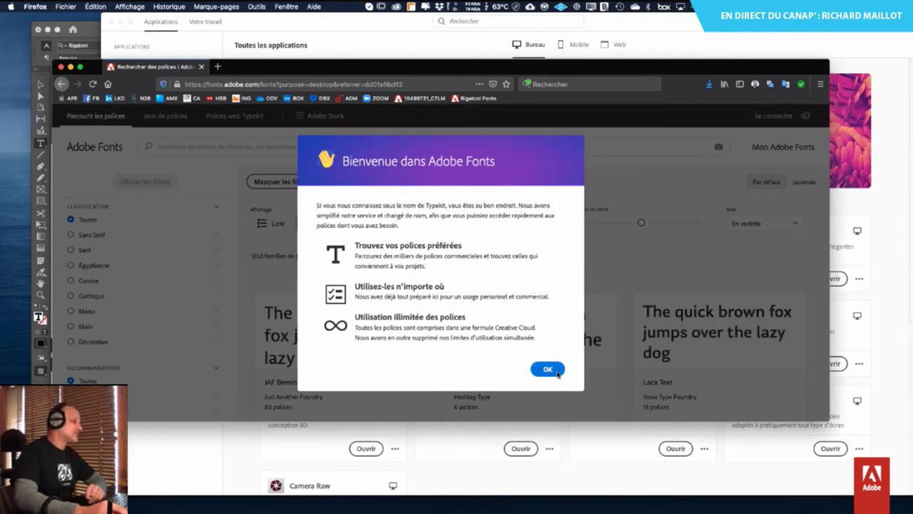
{"action": "left_click", "coordinate": [547, 369]}
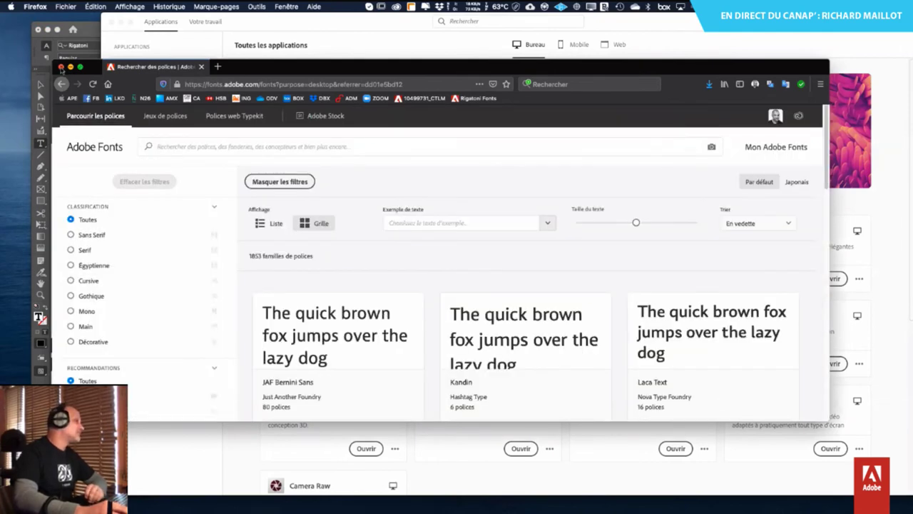
{"action": "left_click", "coordinate": [61, 66]}
{"action": "left_click", "coordinate": [86, 30]}
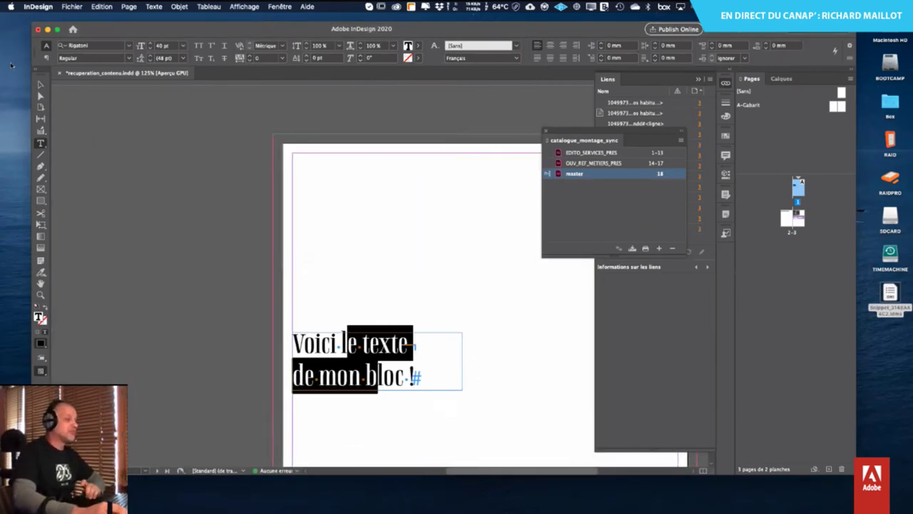
- Select the line "Voici le texte" on page 1 and move the catalogue_montage_sync book list clear of the page
{"action": "double_click", "coordinate": [376, 336]}
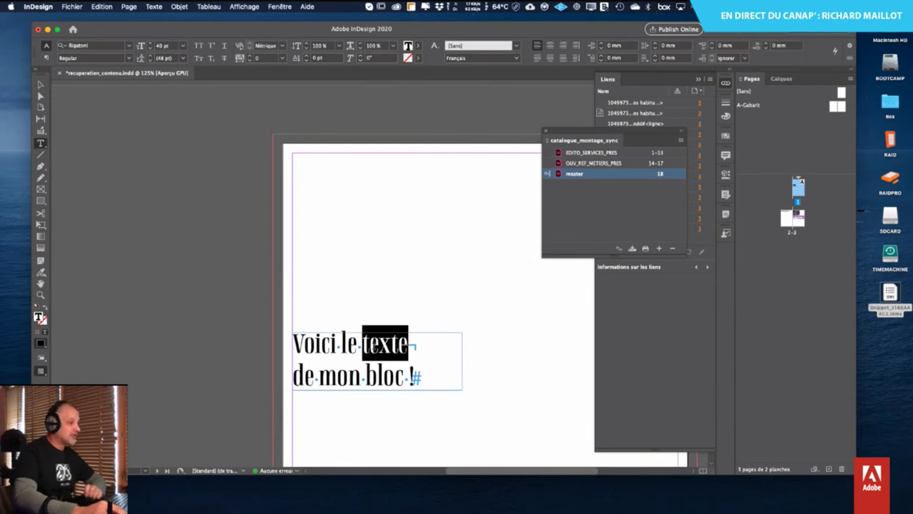
{"action": "triple_click", "coordinate": [412, 359]}
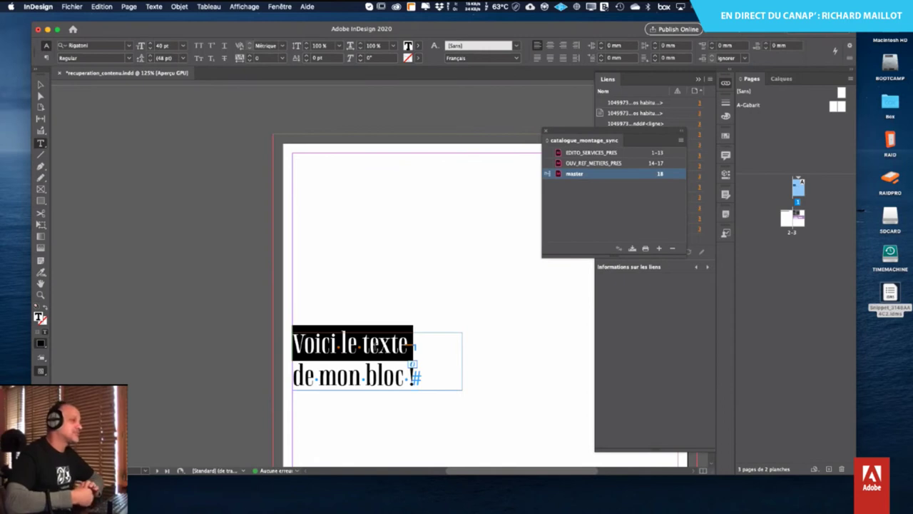
{"action": "left_click_drag", "start_coordinate": [668, 136], "coordinate": [717, 308]}
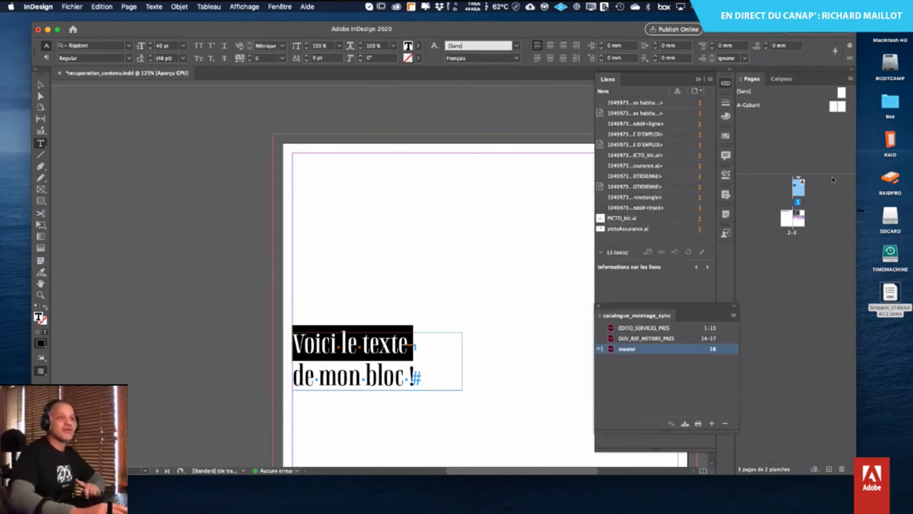
- Return to pages 2-3, examine the text columns and the full purple banner, and reposition the application window
{"action": "double_click", "coordinate": [788, 217]}
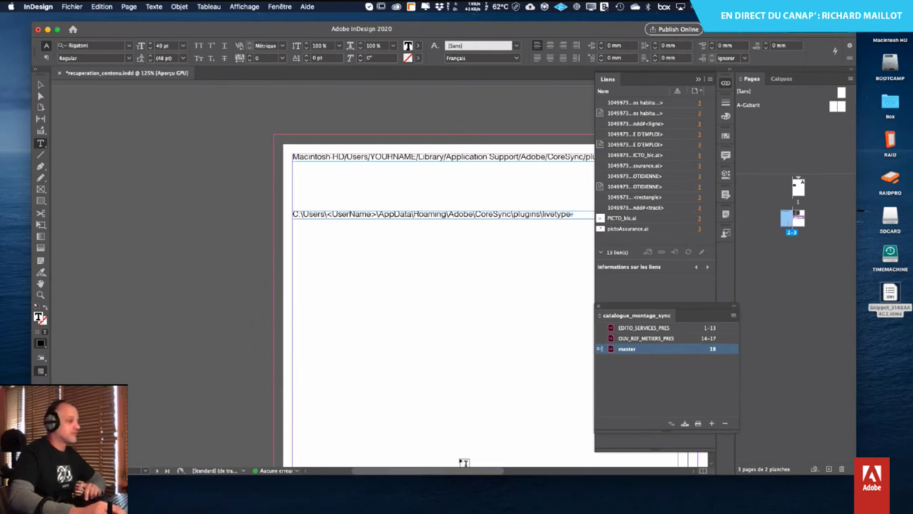
{"action": "left_click_drag", "start_coordinate": [465, 472], "coordinate": [510, 473]}
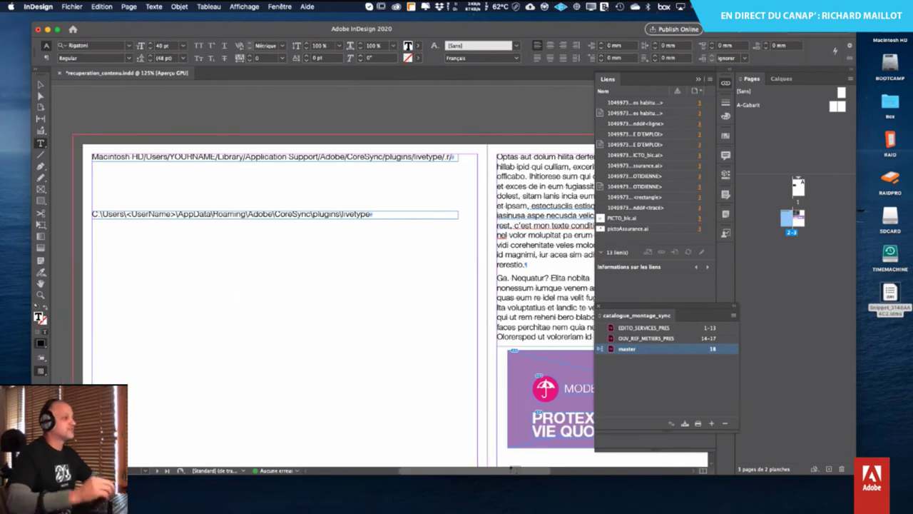
{"action": "left_click_drag", "start_coordinate": [522, 473], "coordinate": [593, 476]}
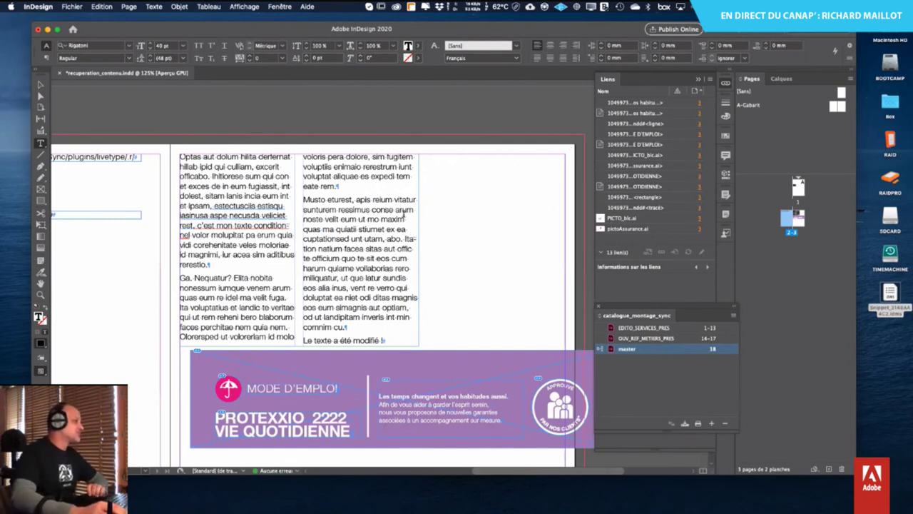
{"action": "left_click_drag", "start_coordinate": [487, 469], "coordinate": [516, 471]}
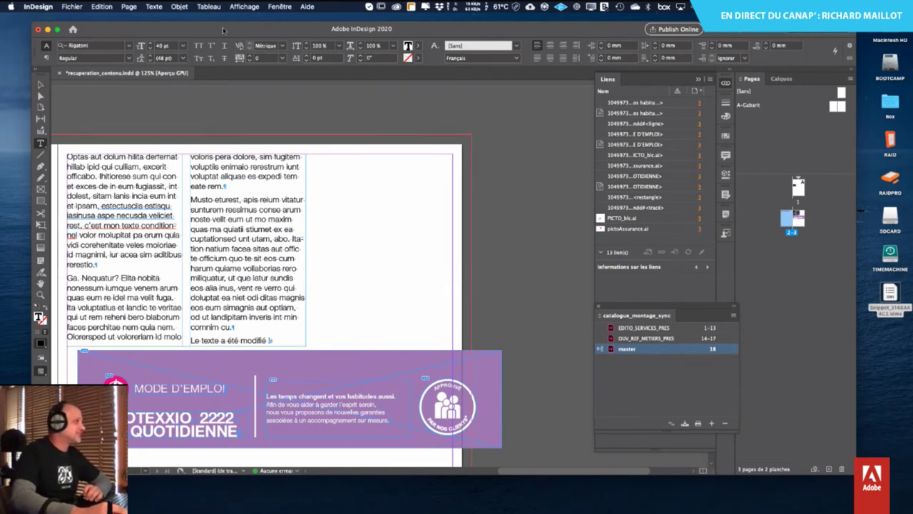
{"action": "left_click_drag", "start_coordinate": [225, 31], "coordinate": [203, 57]}
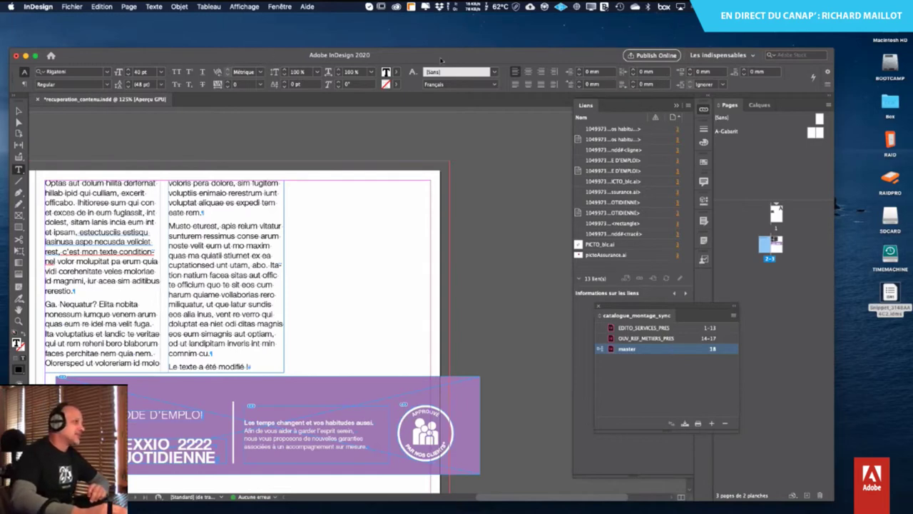
{"action": "left_click_drag", "start_coordinate": [561, 59], "coordinate": [561, 52]}
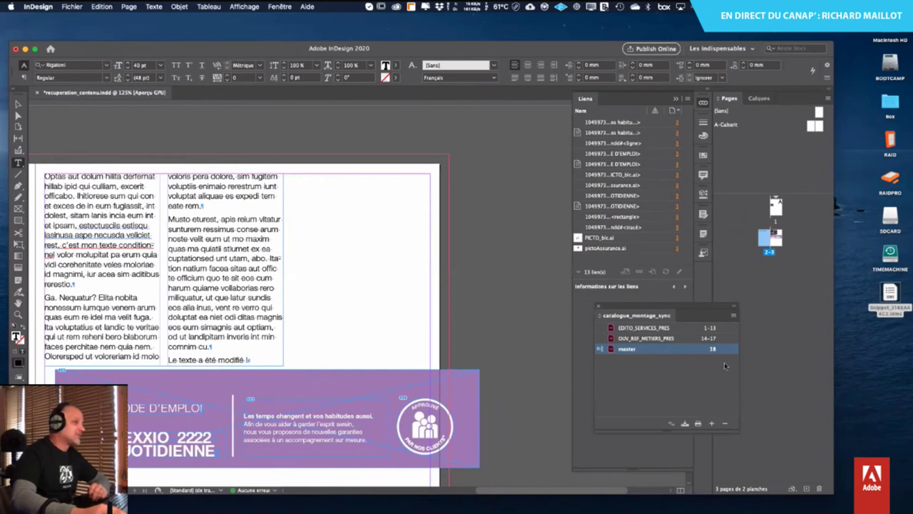
- Go back to the text block on page 1, close recuperation_contenu.indd without saving, and minimise the InDesign window
{"action": "double_click", "coordinate": [776, 208]}
{"action": "left_click", "coordinate": [88, 362]}
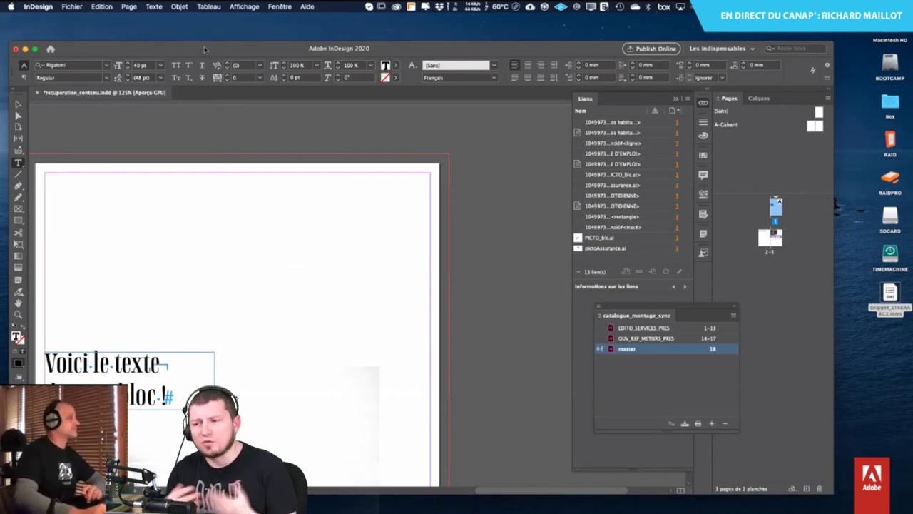
{"action": "mouse_move", "coordinate": [236, 50]}
{"action": "left_mouse_down"}
{"action": "mouse_move", "coordinate": [225, 49]}
{"action": "mouse_move", "coordinate": [234, 41]}
{"action": "left_mouse_up"}
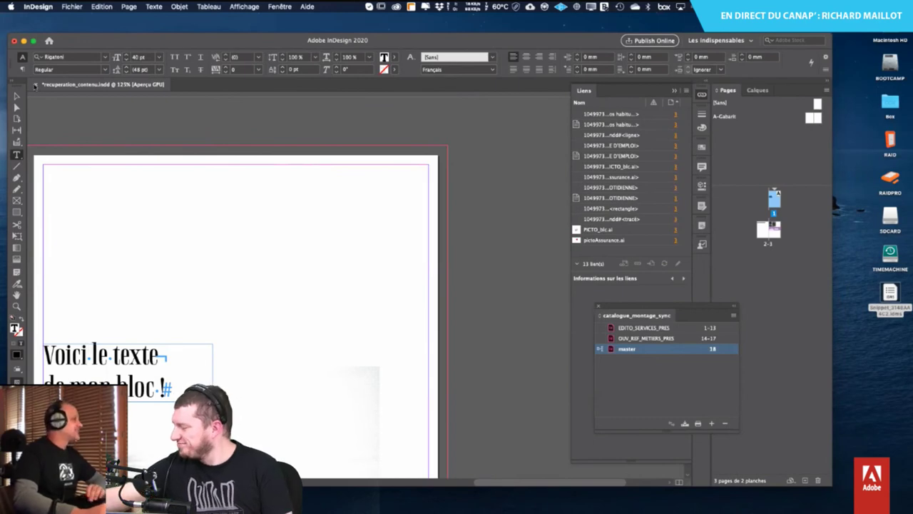
{"action": "left_click", "coordinate": [35, 84]}
{"action": "left_click", "coordinate": [425, 277]}
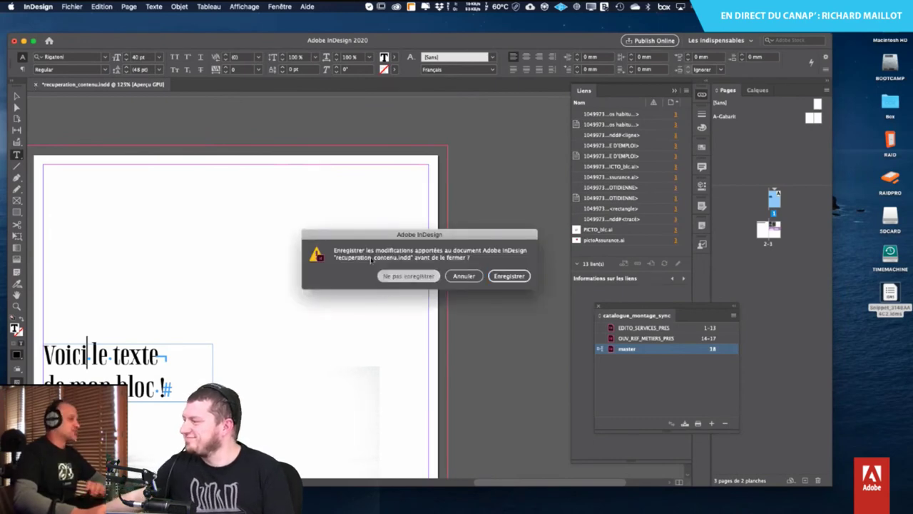
{"action": "left_click", "coordinate": [24, 42]}
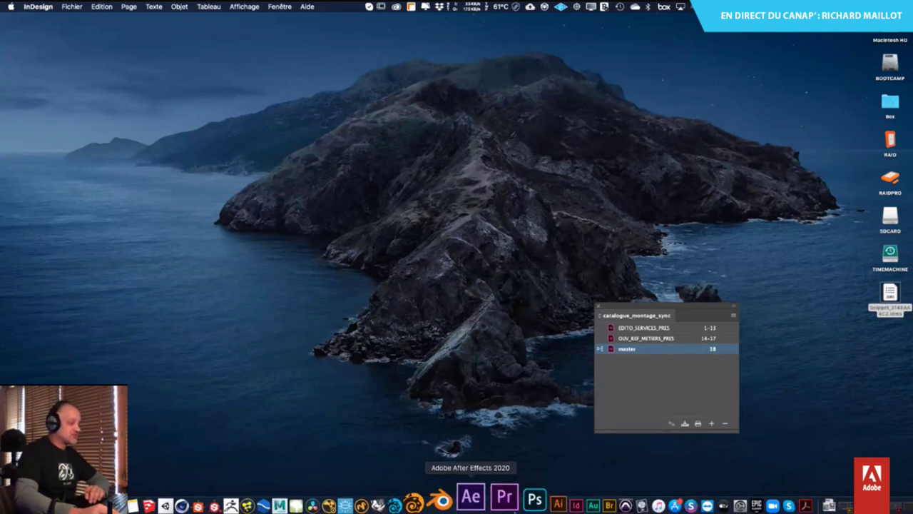
- Switch to Adobe Bridge, preview 1.jpg in the Images folder, and open the Planète terre collection
{"action": "left_click", "coordinate": [575, 499]}
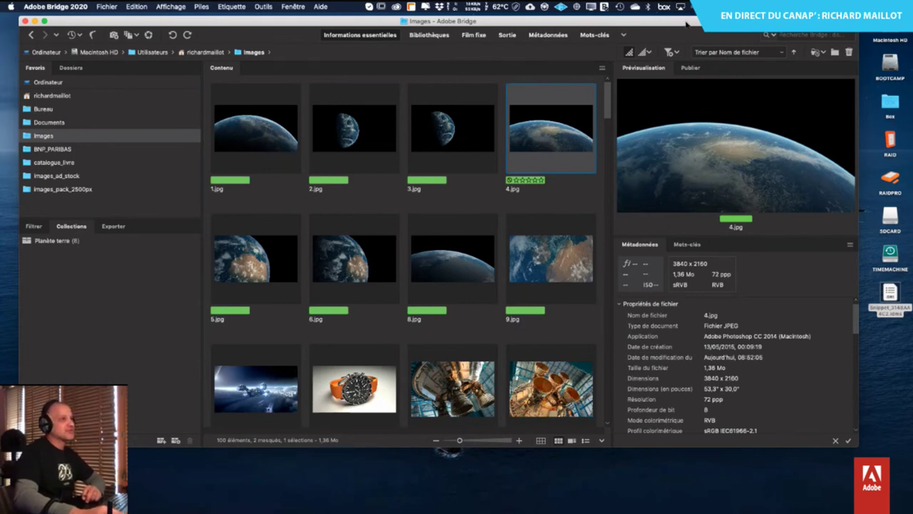
{"action": "left_click_drag", "start_coordinate": [688, 22], "coordinate": [697, 49]}
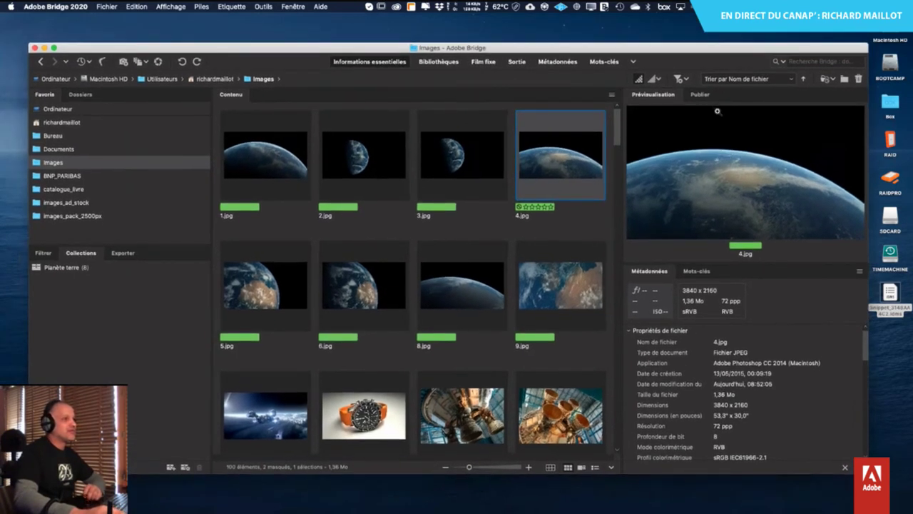
{"action": "left_click", "coordinate": [264, 175]}
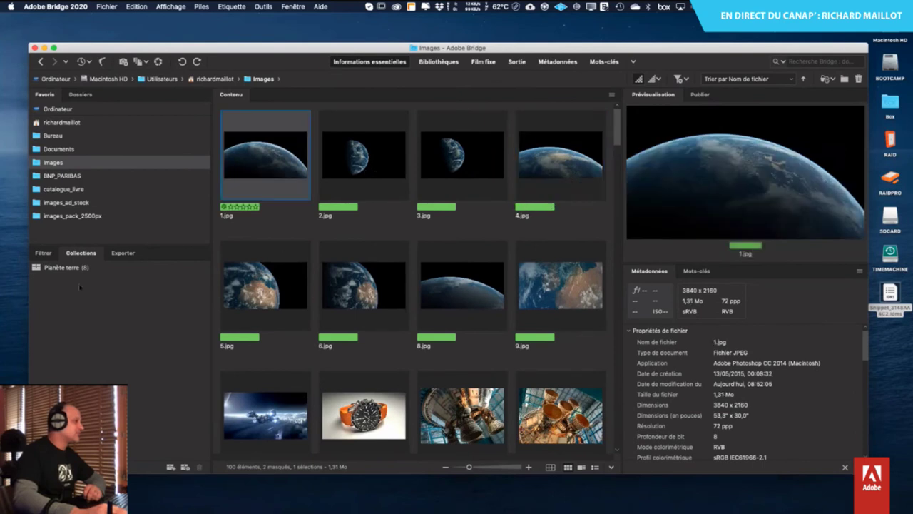
{"action": "key", "text": "Right"}
{"action": "left_click", "coordinate": [66, 267]}
- Select 2.jpg, 3.jpg and 4.jpg in the Planète terre collection and create a new collection named t1 that includes them
{"action": "left_click", "coordinate": [273, 188]}
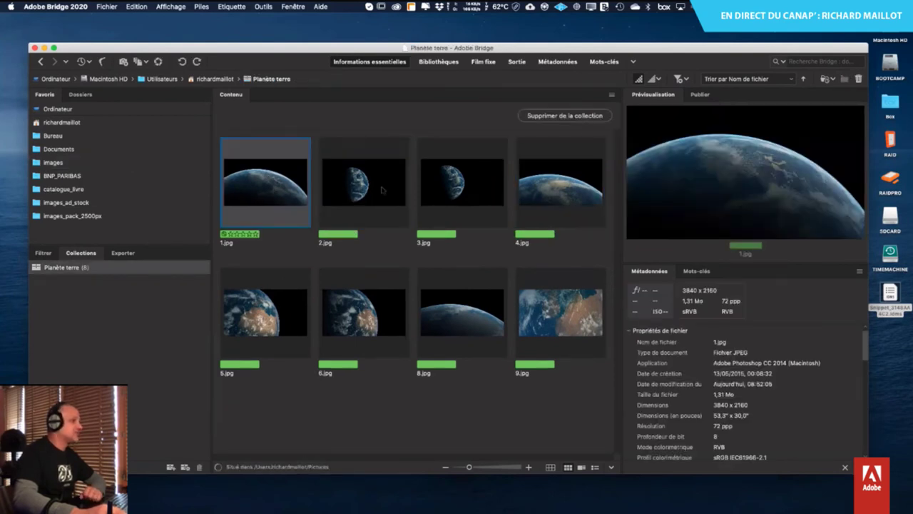
{"action": "key", "text": "Right"}
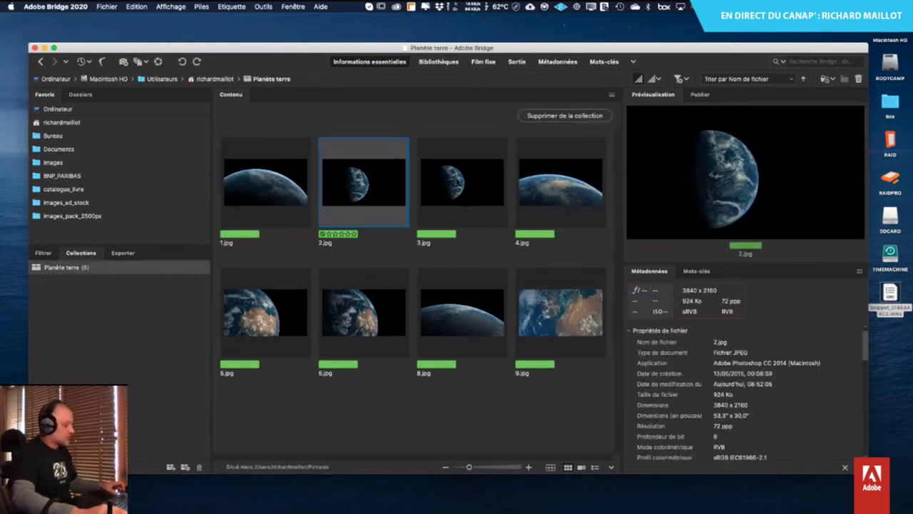
{"action": "key", "text": "shift+Right"}
{"action": "key", "text": "shift+Right"}
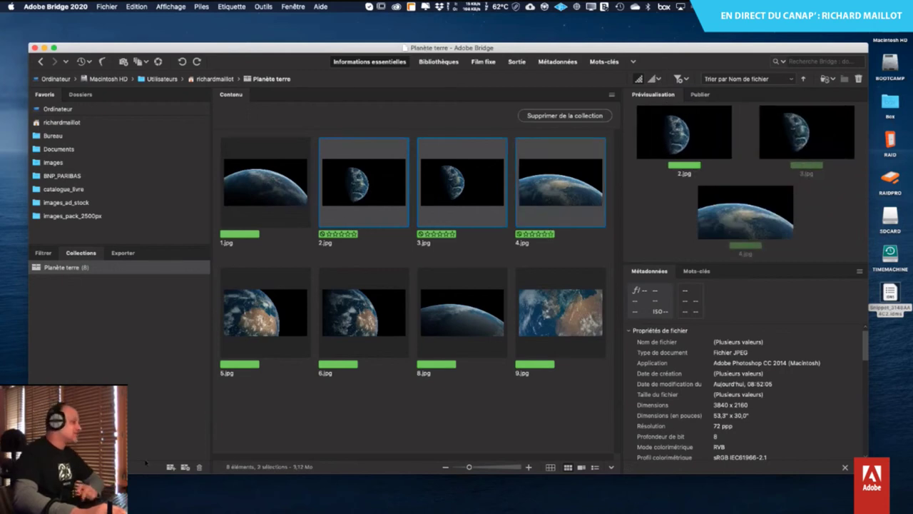
{"action": "left_click", "coordinate": [171, 468]}
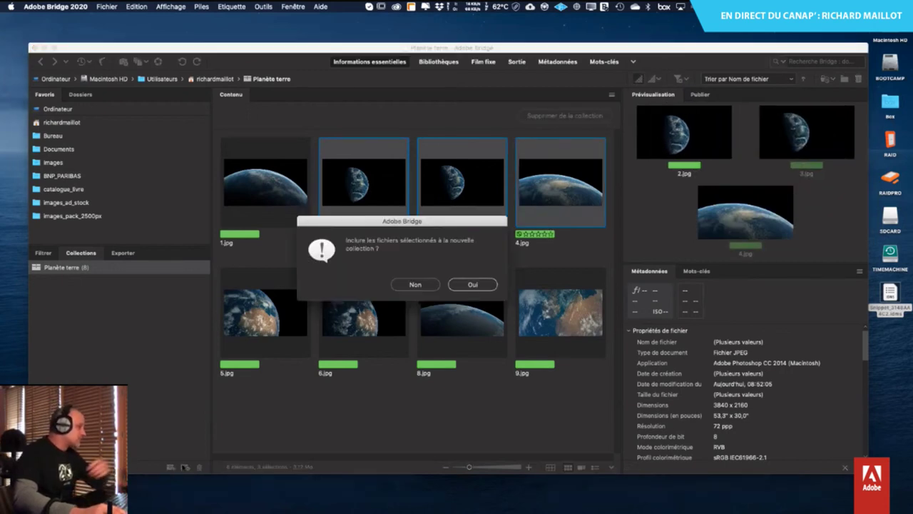
{"action": "left_click", "coordinate": [472, 285]}
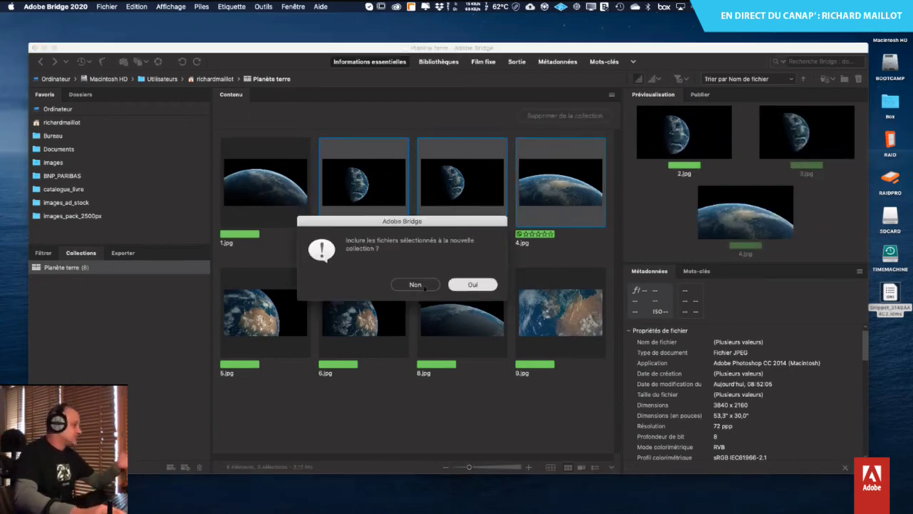
{"action": "type", "text": "r"}
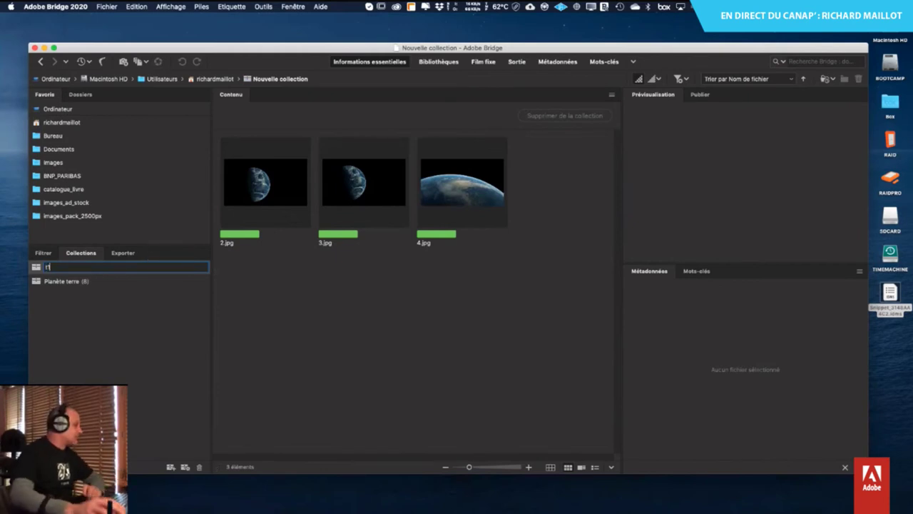
{"action": "type", "text": "1"}
{"action": "key", "text": "Return"}
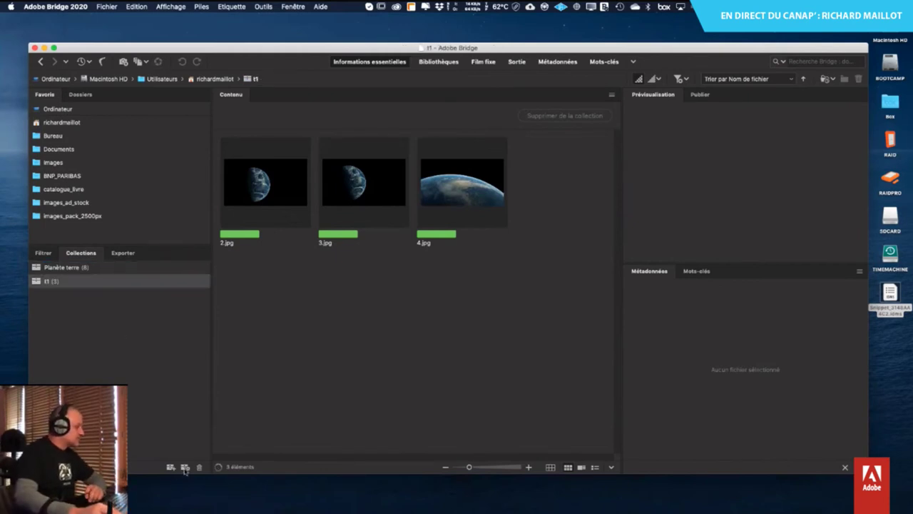
- Examine the smart collection criteria without creating one, and display the filter criteria for the t1 collection
{"action": "left_click", "coordinate": [184, 467]}
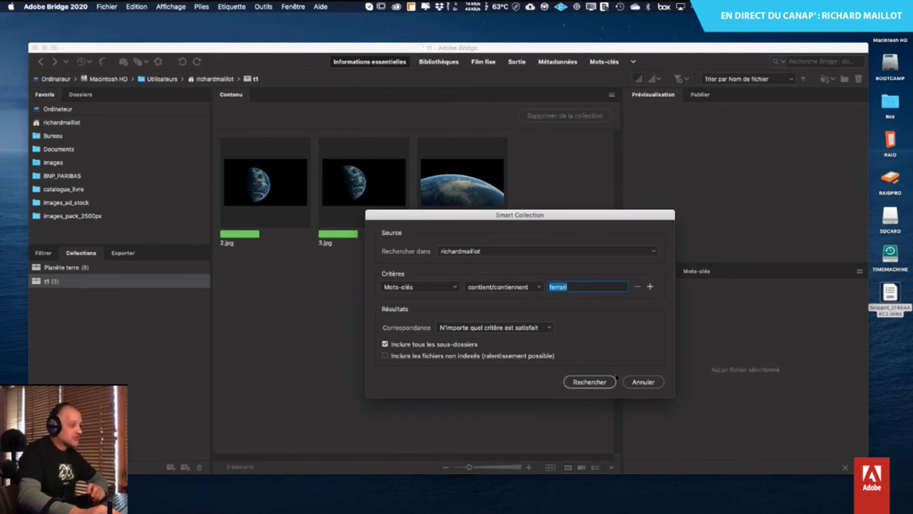
{"action": "left_click", "coordinate": [642, 381]}
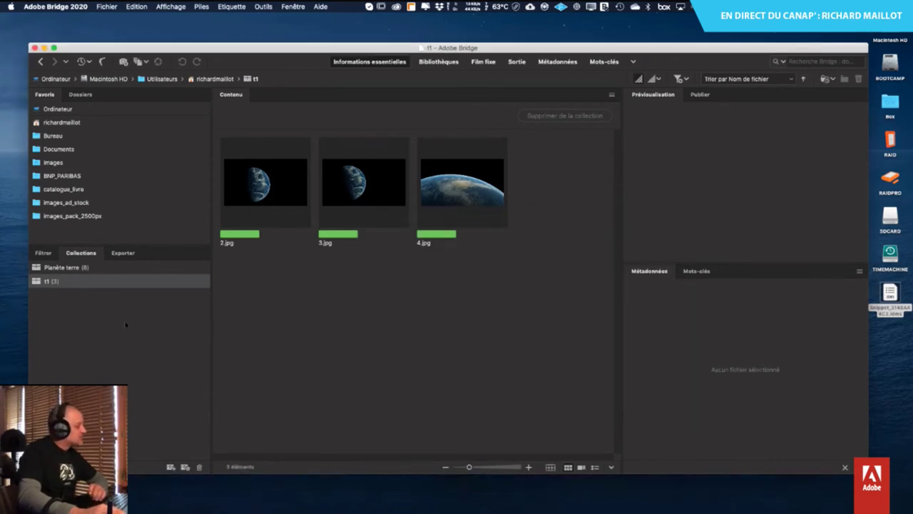
{"action": "left_click", "coordinate": [44, 254]}
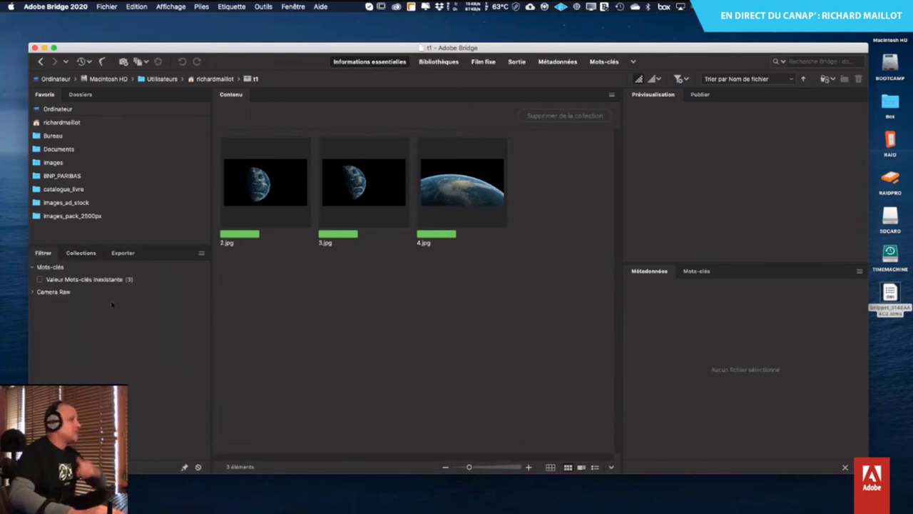
- Browse the home, BNP_PARIBAS, catalogue_livre and Images folders, and view 1.jpg in full-screen preview
{"action": "left_click", "coordinate": [63, 122]}
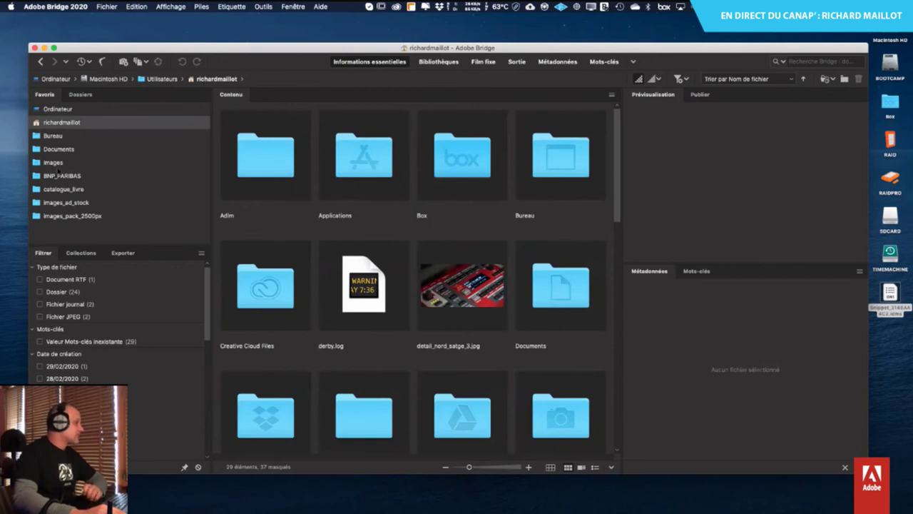
{"action": "left_click", "coordinate": [62, 175]}
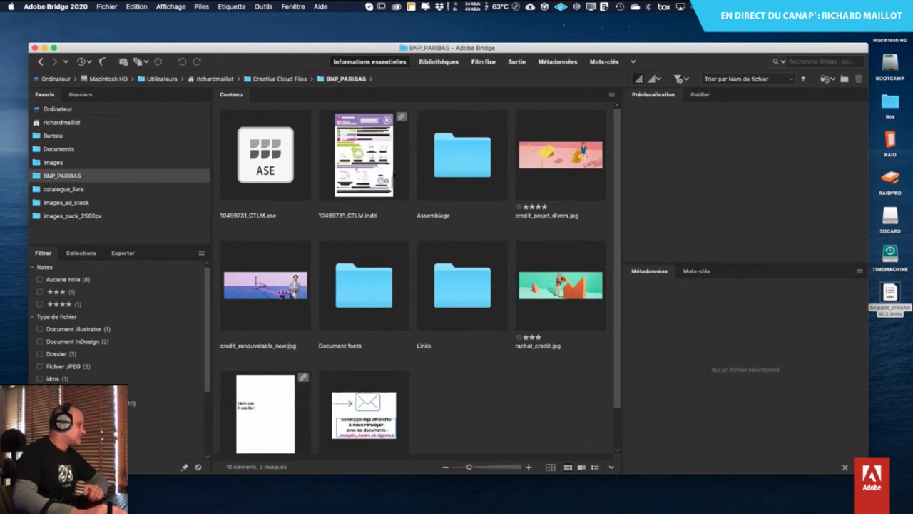
{"action": "left_click", "coordinate": [64, 190]}
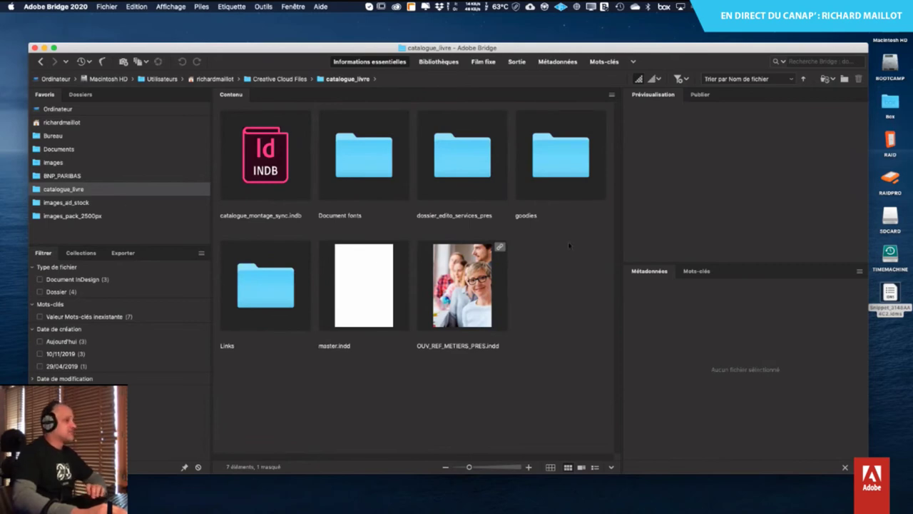
{"action": "left_click", "coordinate": [80, 176]}
{"action": "left_click", "coordinate": [75, 163]}
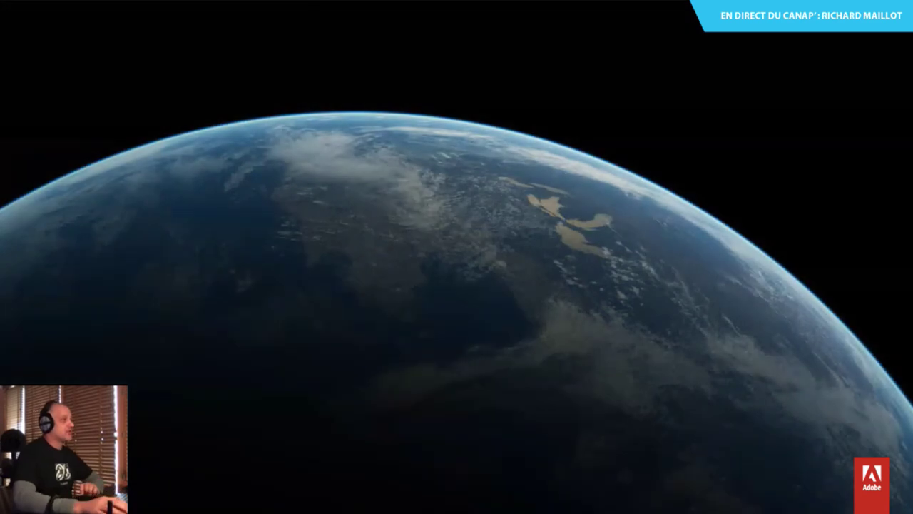
{"action": "key", "text": "space"}
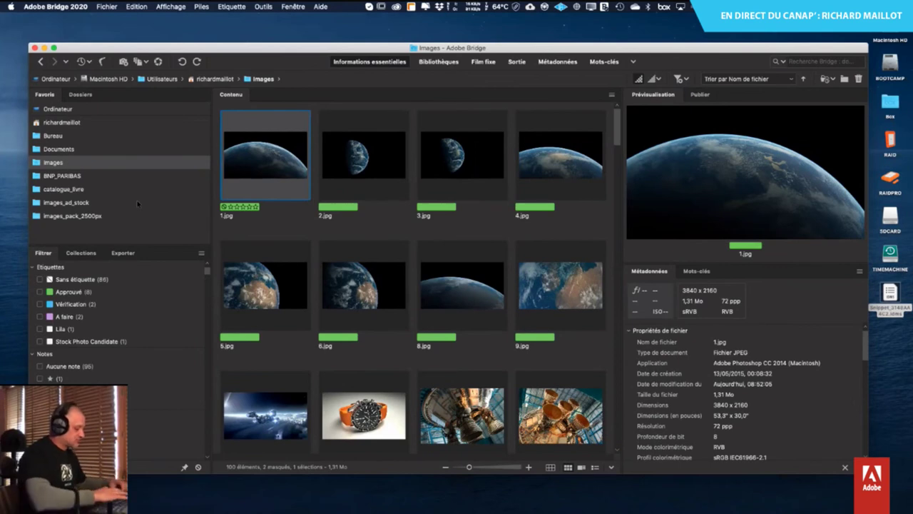
- Select all files in the Images folder, browse them in Review mode to 6.jpg, and magnify its land area at 100 %
{"action": "key", "text": "super+a"}
{"action": "key", "text": "super+b"}
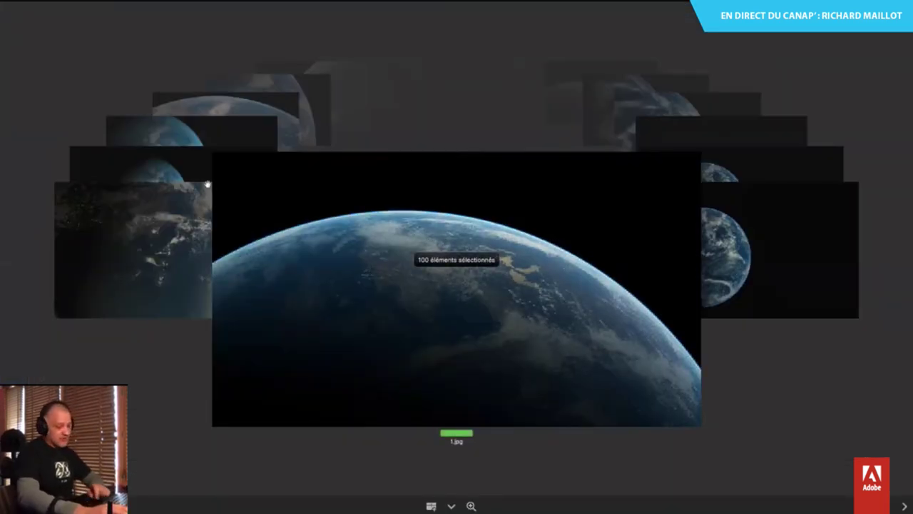
{"action": "key", "text": "Right"}
{"action": "key", "text": "Right"}
{"action": "key", "text": "Right"}
{"action": "key", "text": "Right"}
{"action": "key", "text": "Right"}
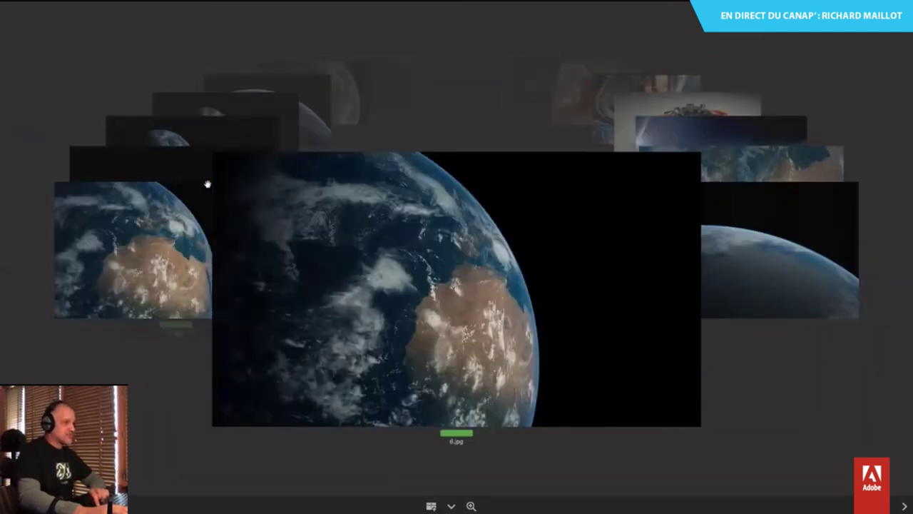
{"action": "key", "text": "Right"}
{"action": "key", "text": "Left"}
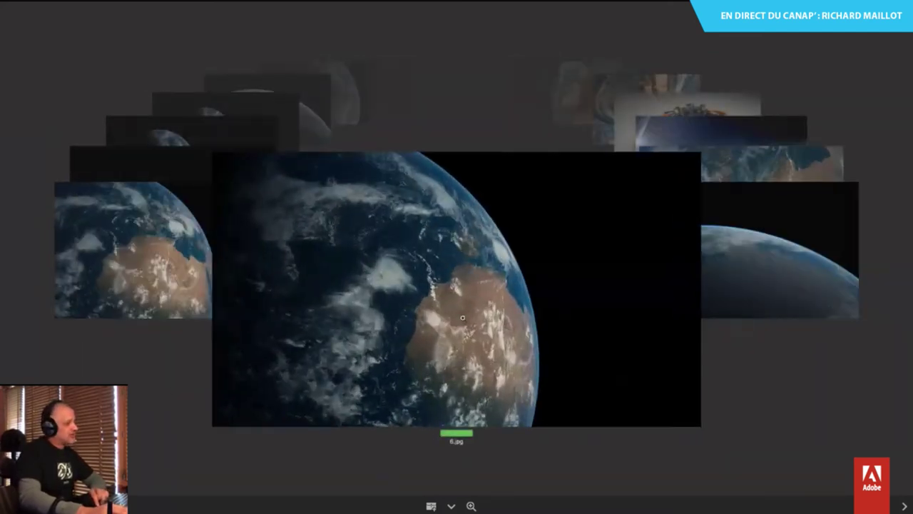
{"action": "left_click", "coordinate": [467, 309]}
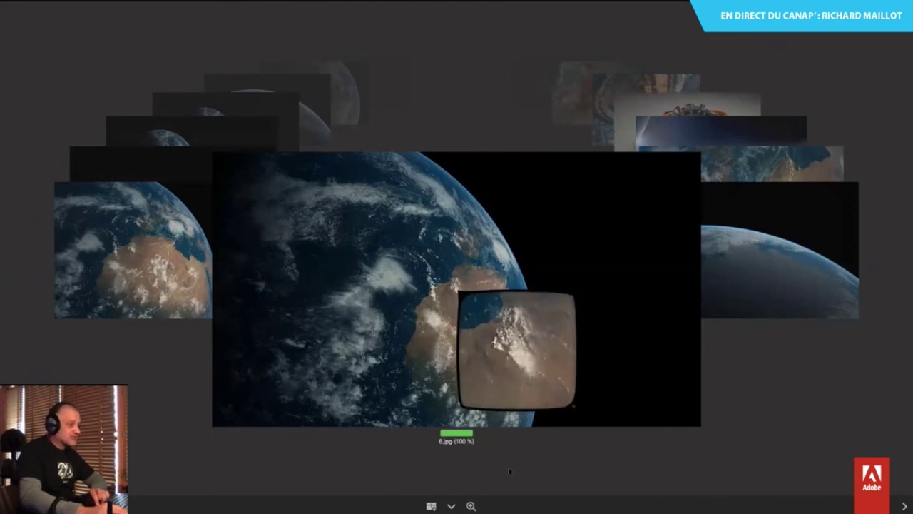
- Apply the Sélectionner label and a two-star rating to 6.jpg in Review mode
{"action": "right_click", "coordinate": [457, 231]}
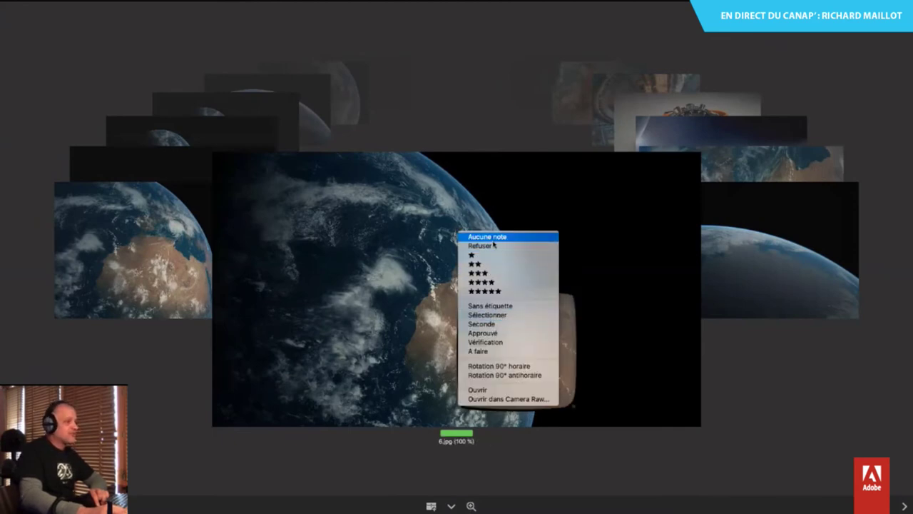
{"action": "left_click", "coordinate": [491, 314]}
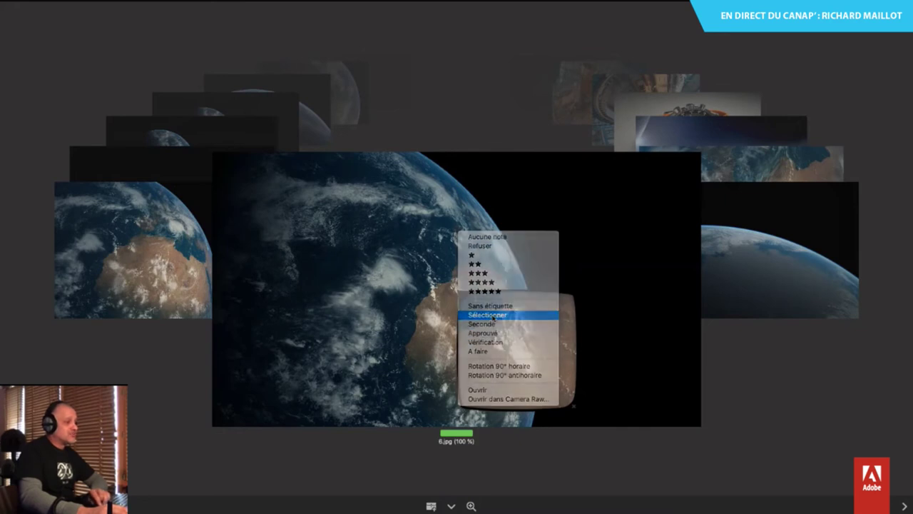
{"action": "right_click", "coordinate": [532, 256]}
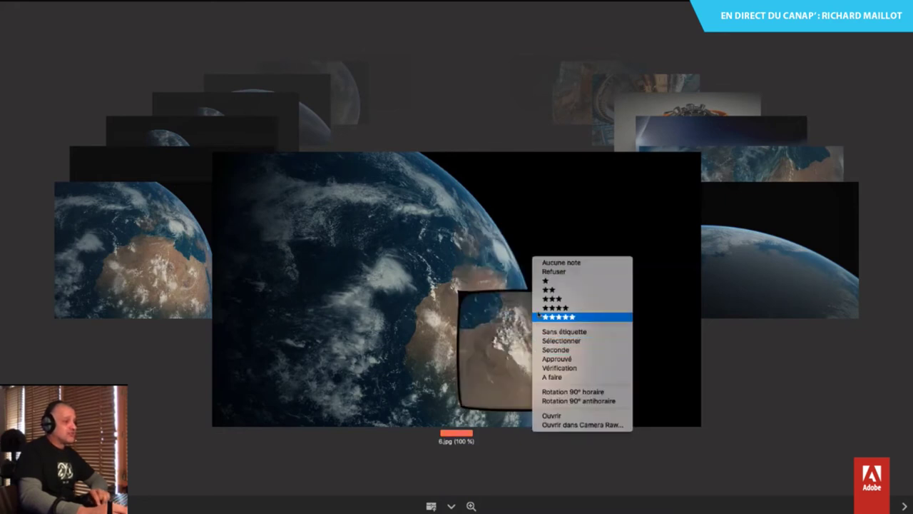
{"action": "left_click", "coordinate": [552, 292]}
- Advance to 9.jpg, view the option to save the reviewed images as a collection without saving, and leave Review mode
{"action": "key", "text": "Right"}
{"action": "key", "text": "Right"}
{"action": "key", "text": "Right"}
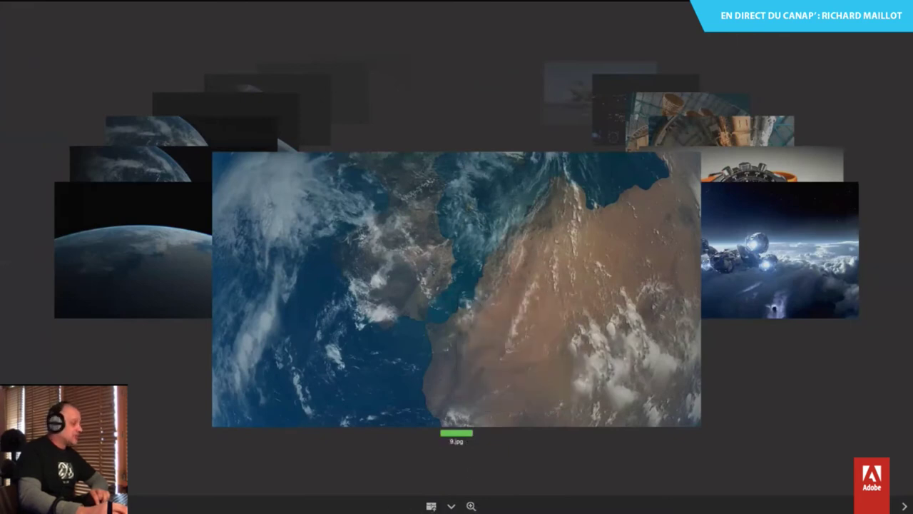
{"action": "left_click", "coordinate": [432, 506]}
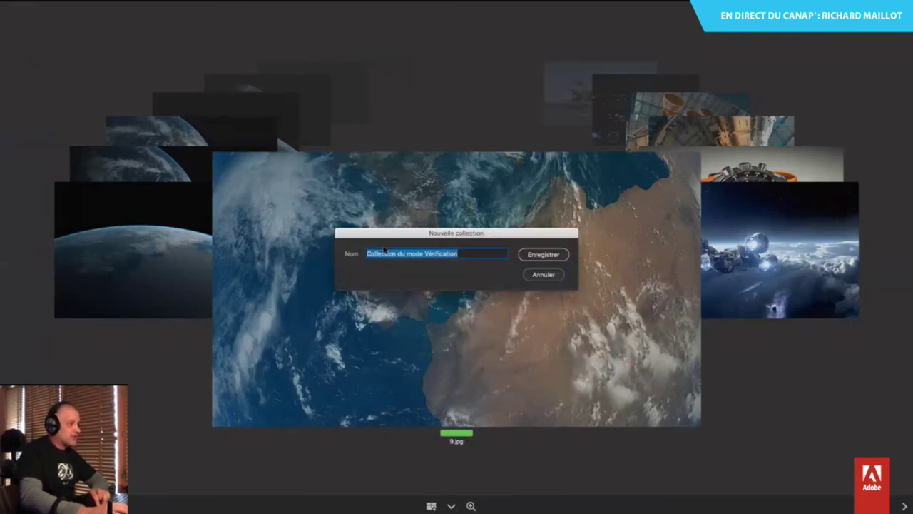
{"action": "left_click", "coordinate": [544, 274]}
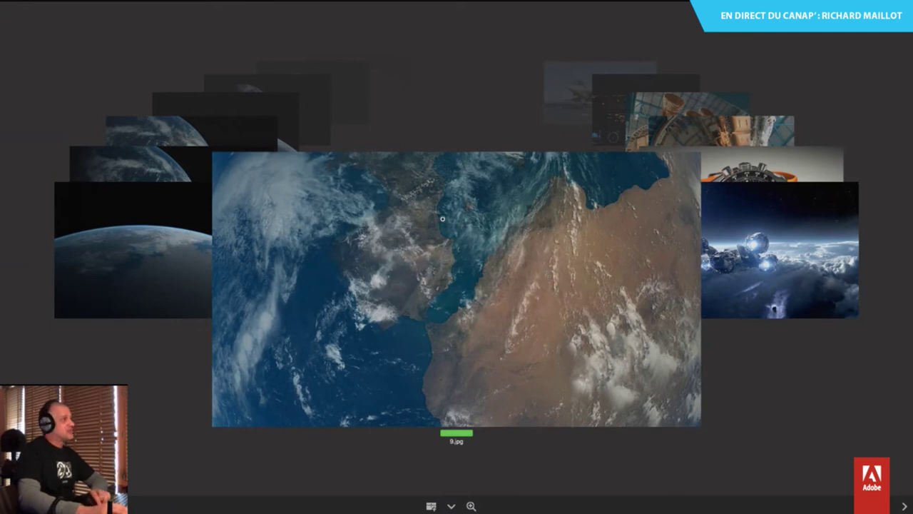
{"action": "key", "text": "Escape"}
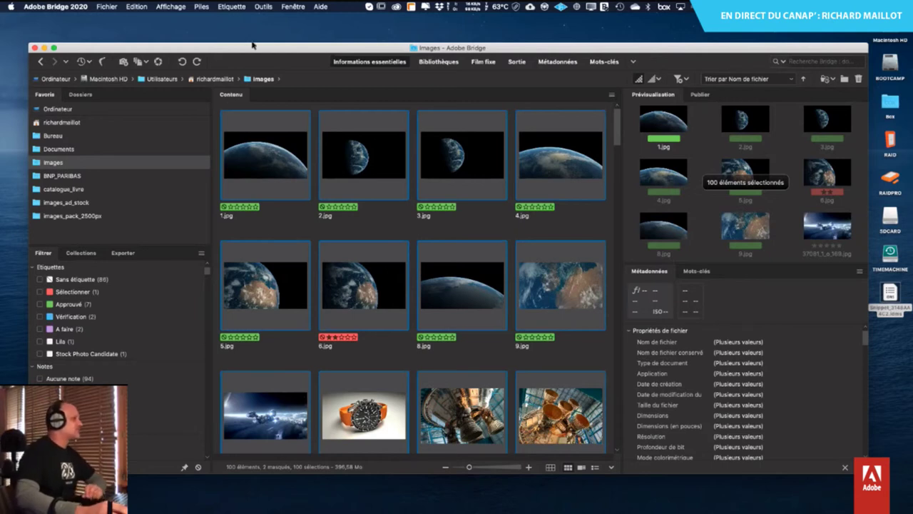
{"action": "left_click", "coordinate": [262, 7]}
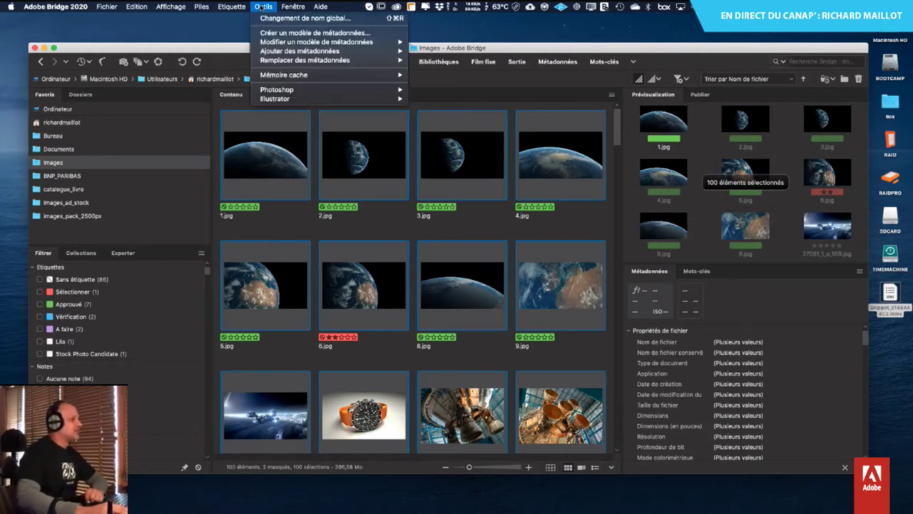
{"action": "mouse_move", "coordinate": [178, 9]}
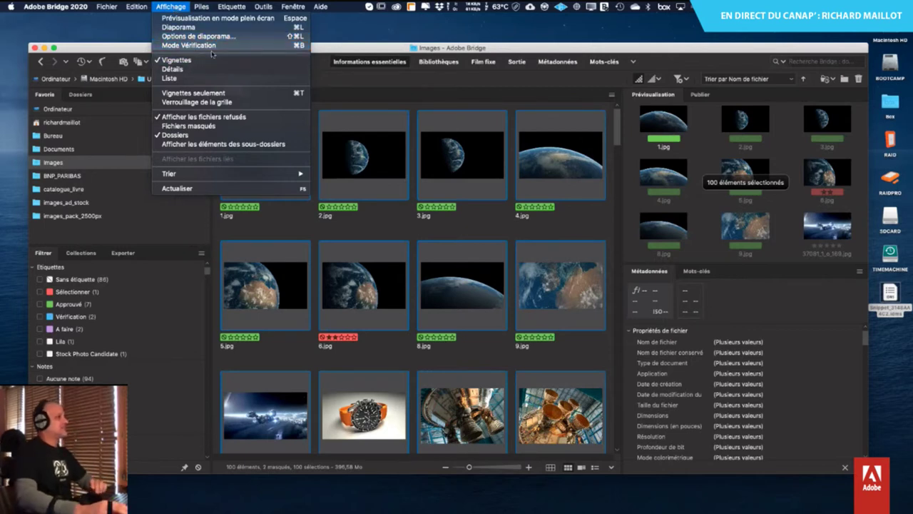
{"action": "left_click", "coordinate": [148, 50]}
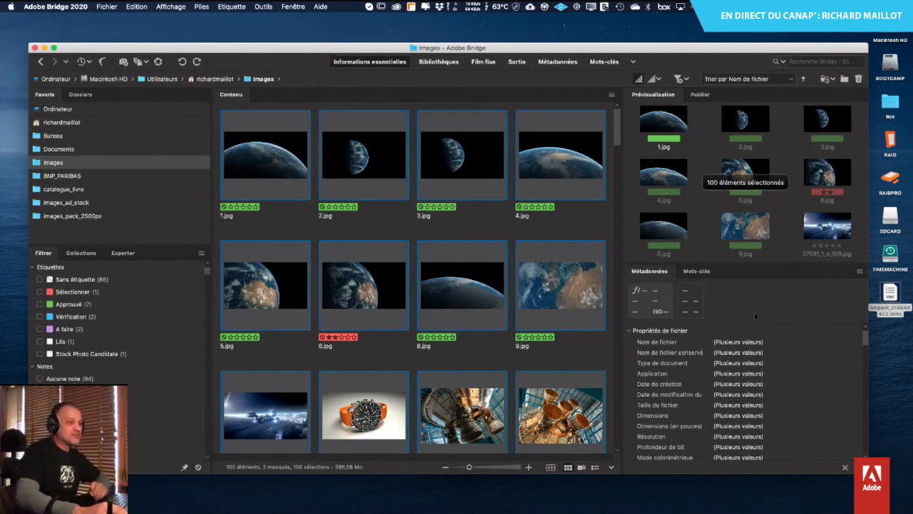
- Assign the keyword Adobe TV France YouTube to all the selected images
{"action": "left_click", "coordinate": [702, 271]}
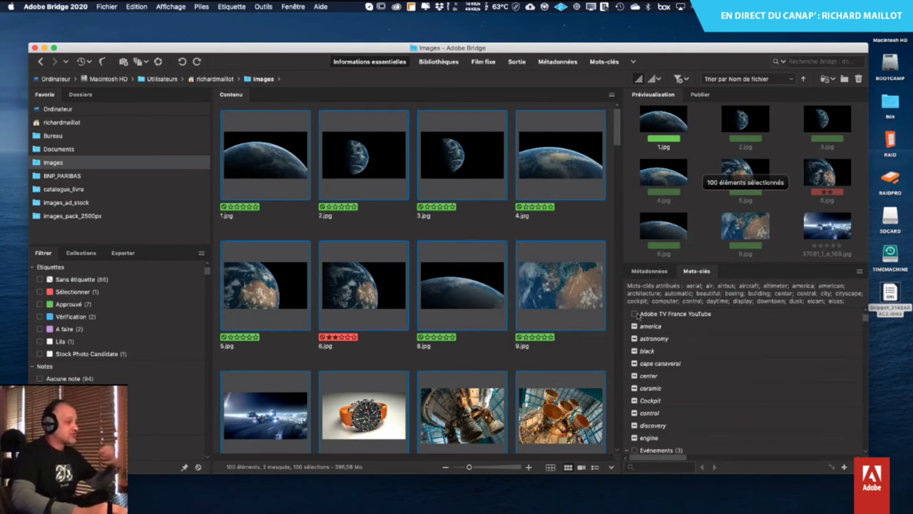
{"action": "left_click", "coordinate": [635, 314]}
{"action": "left_click", "coordinate": [466, 311]}
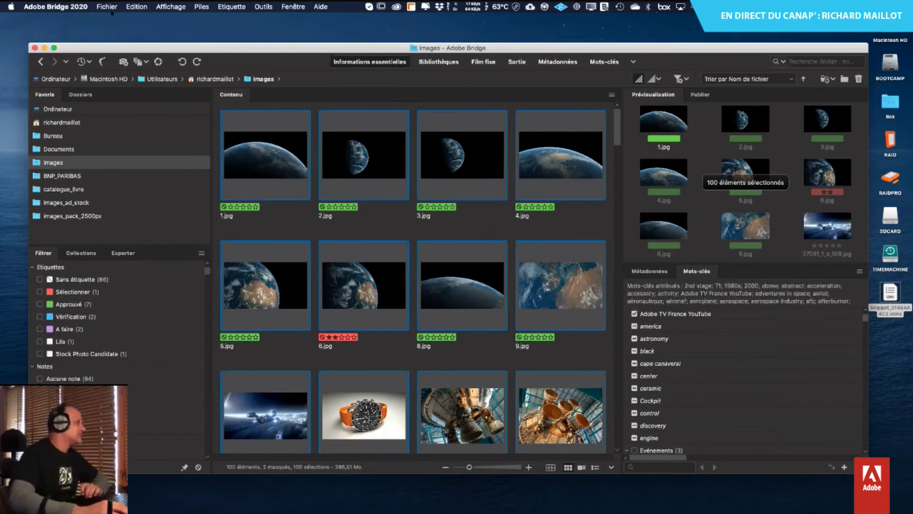
{"action": "left_click_drag", "start_coordinate": [108, 48], "coordinate": [103, 46]}
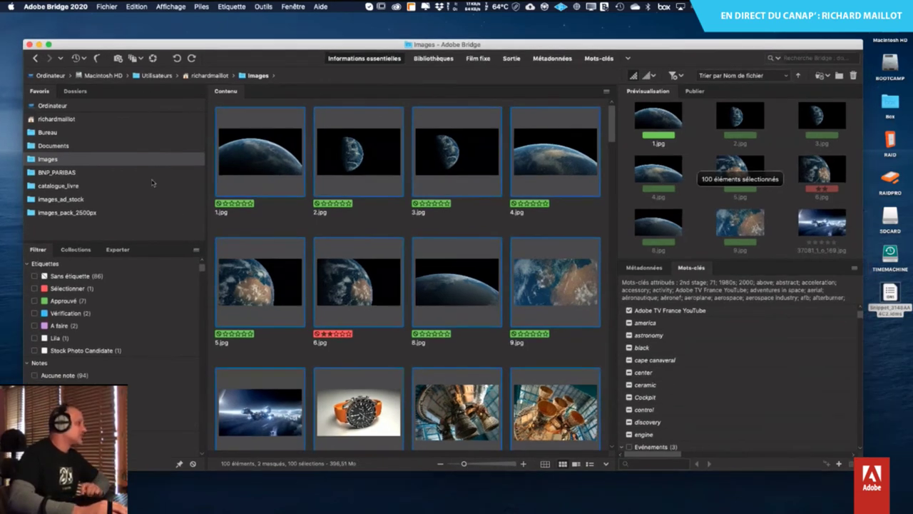
{"action": "left_click", "coordinate": [136, 6]}
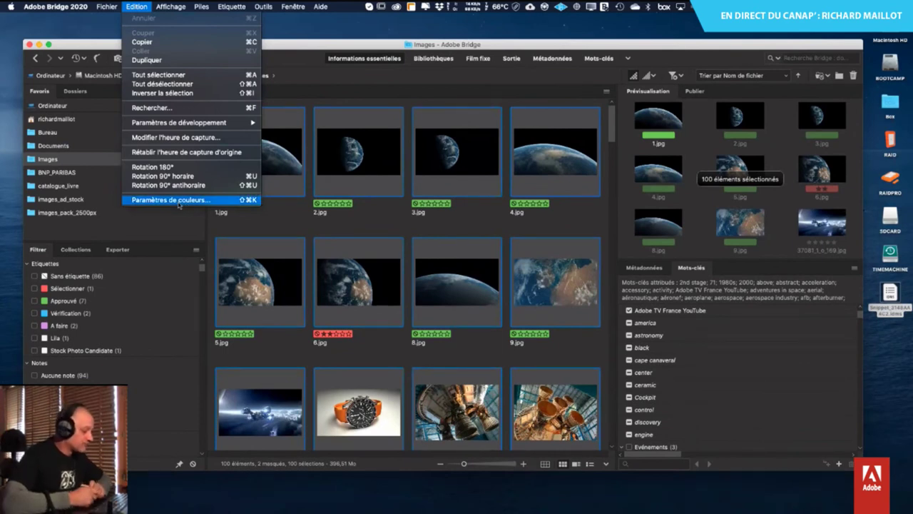
{"action": "left_click", "coordinate": [167, 227]}
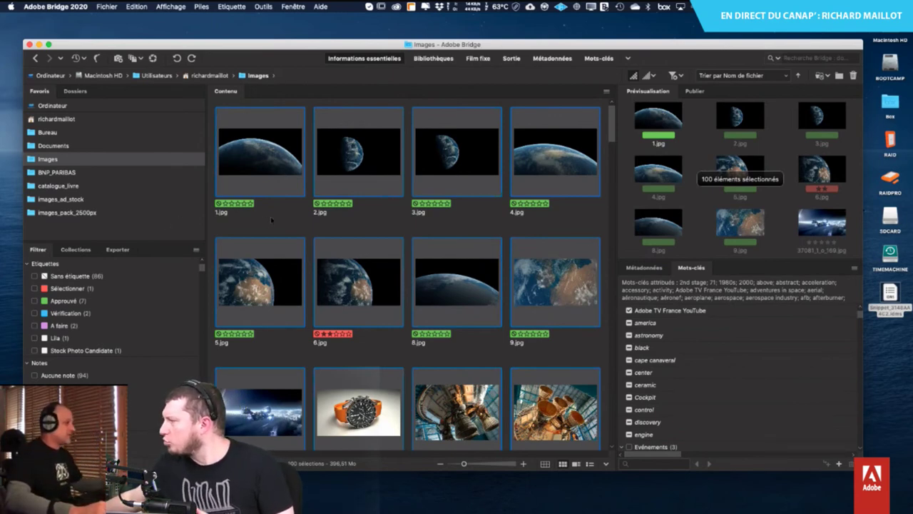
- Select only 1.jpg and examine the search criteria for the Images folder and the commands available for the file, without running any
{"action": "left_click", "coordinate": [271, 217]}
{"action": "key", "text": "super+f"}
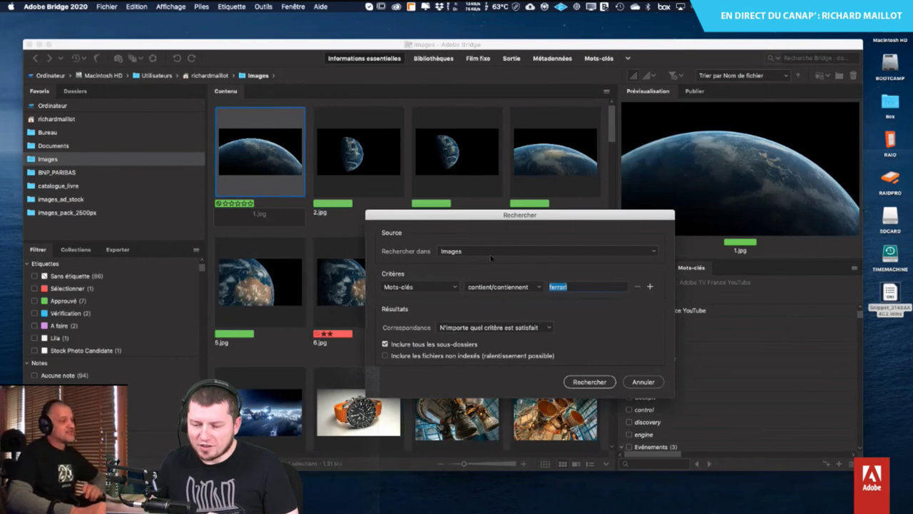
{"action": "left_click_drag", "start_coordinate": [502, 216], "coordinate": [251, 246]}
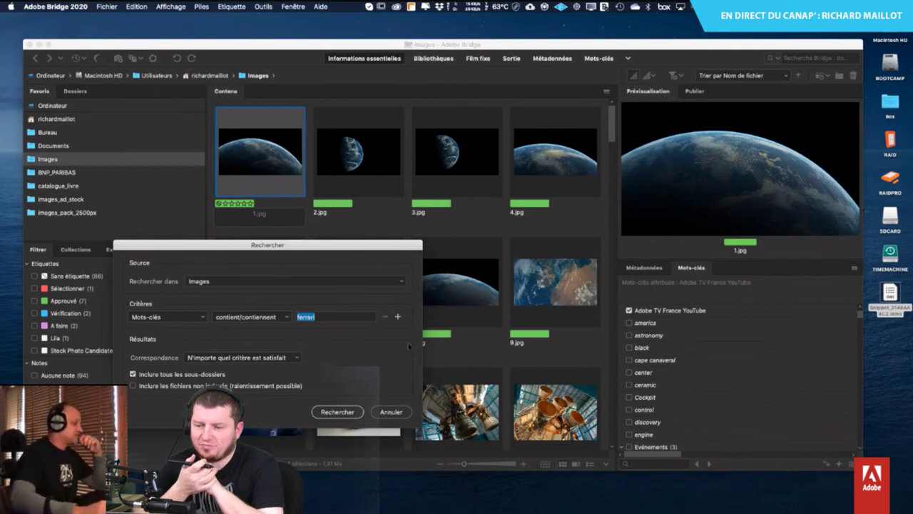
{"action": "left_click", "coordinate": [392, 412]}
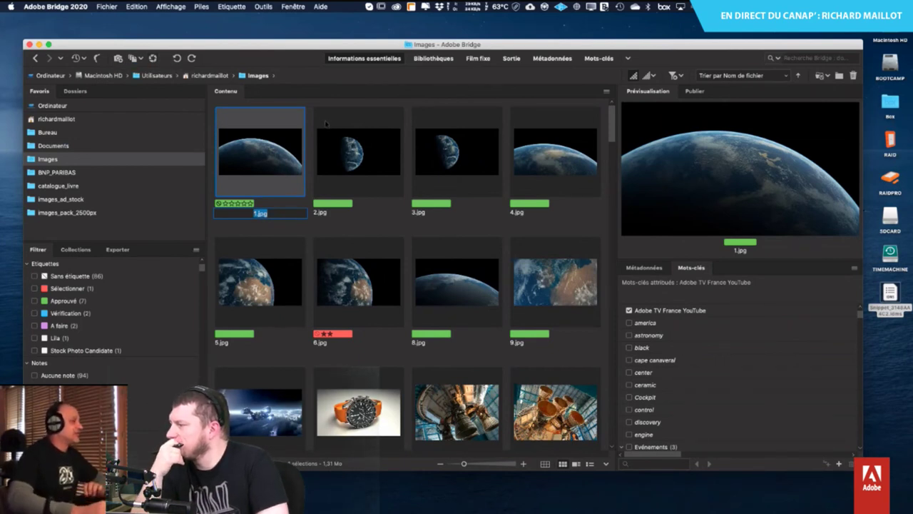
{"action": "right_click", "coordinate": [269, 169]}
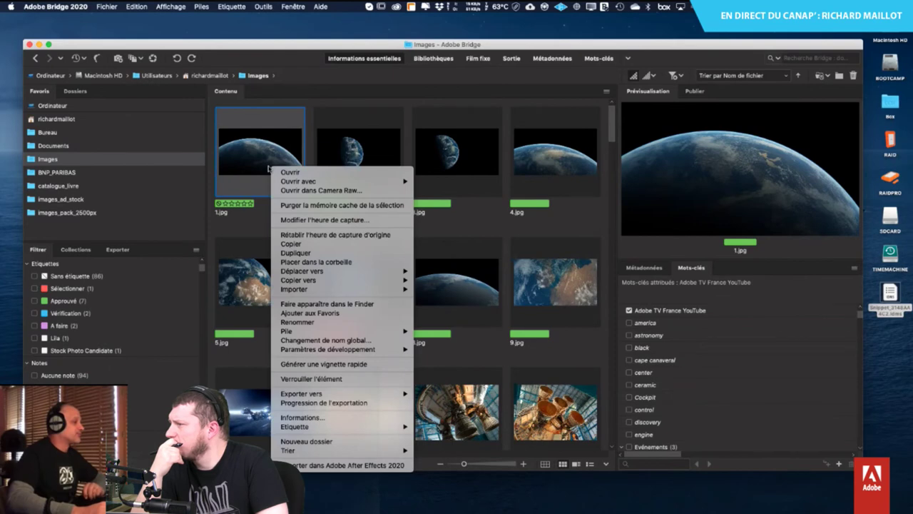
{"action": "left_click", "coordinate": [491, 215]}
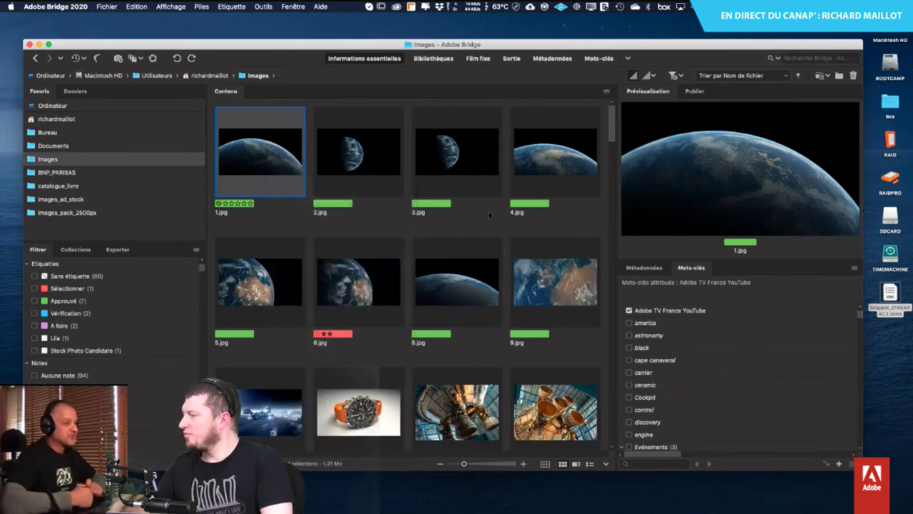